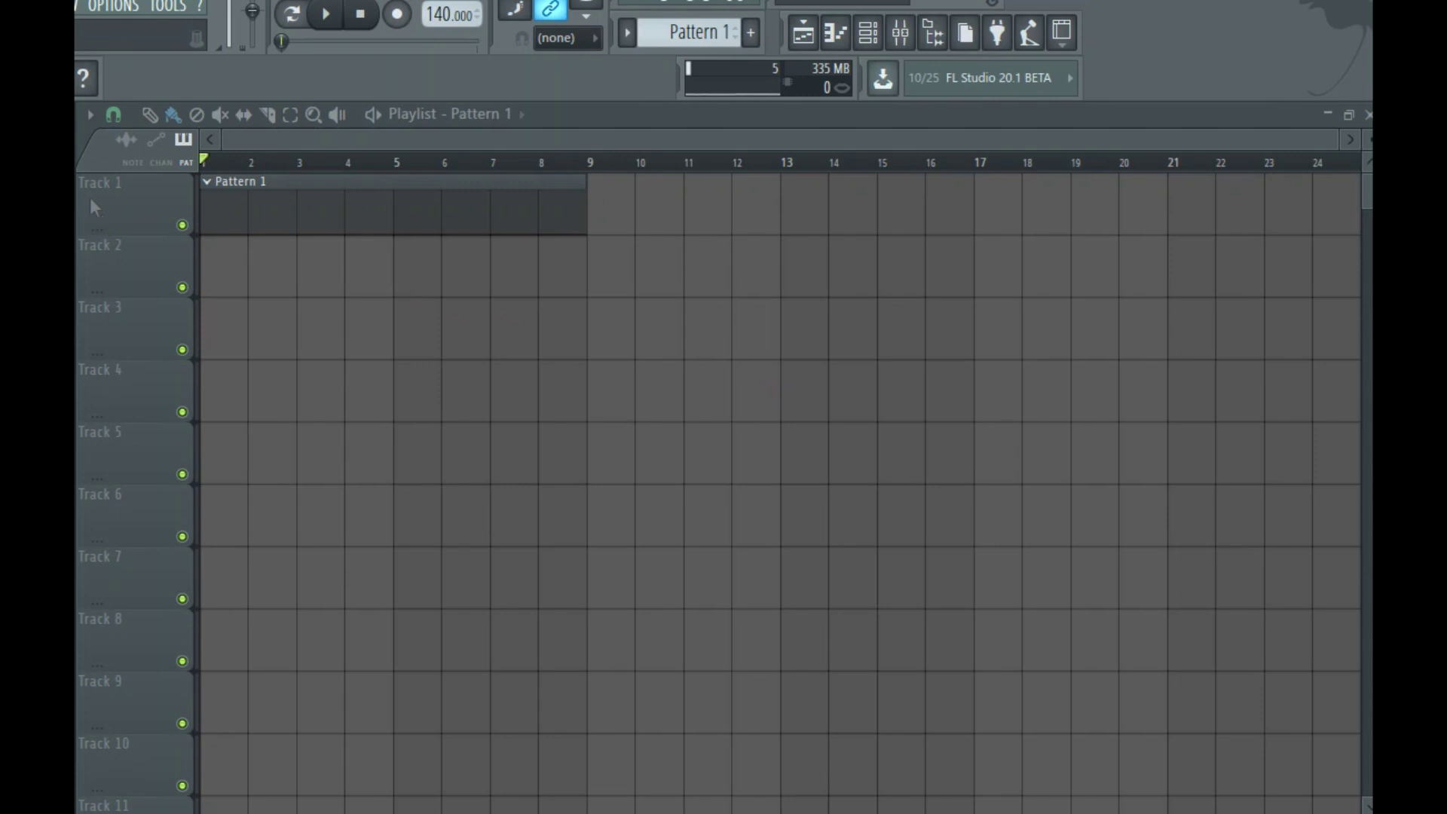
Add a reFX Nexus instrument to the project and bring up the channel rack.
click(1, 6)
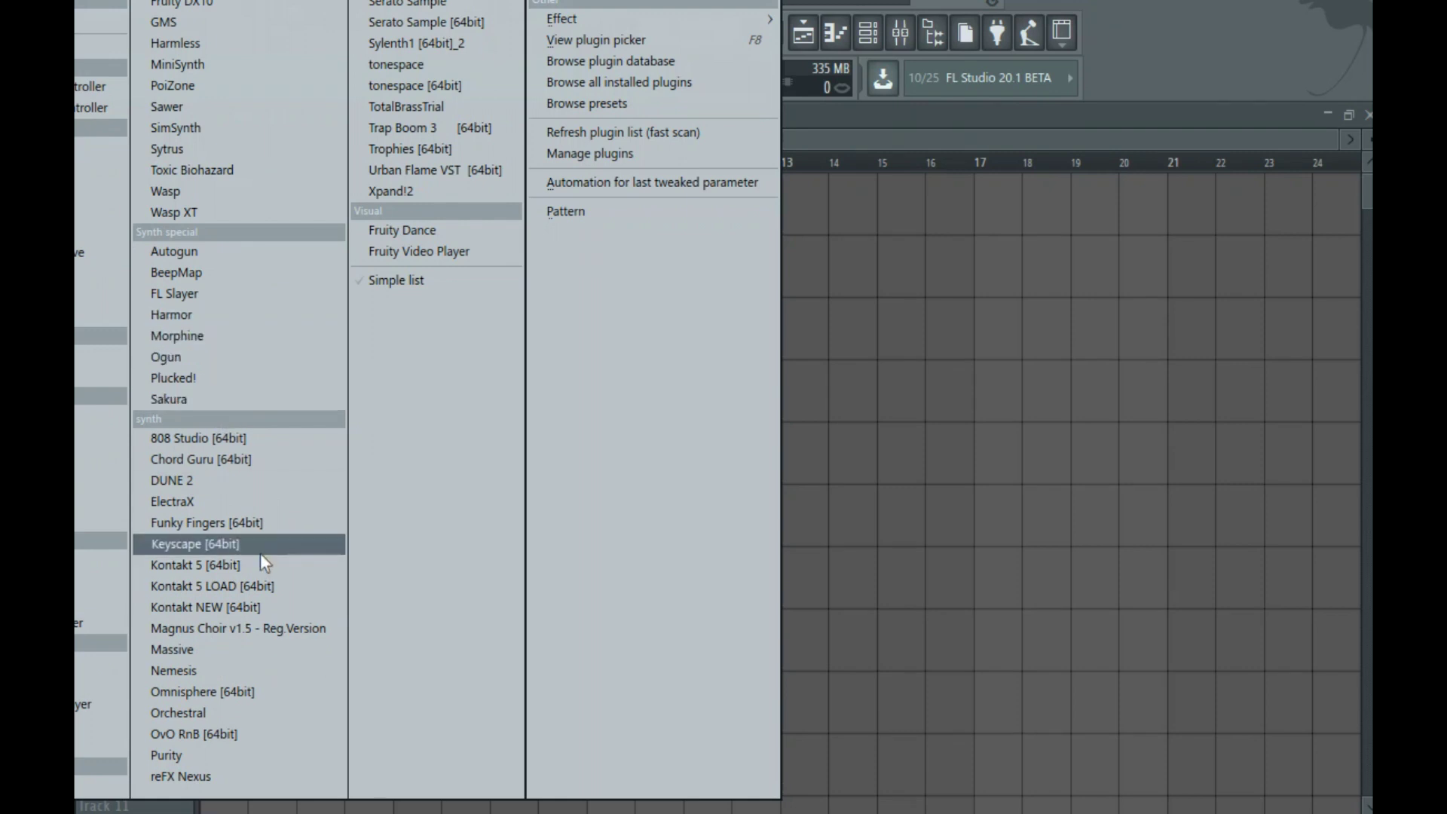
click(280, 776)
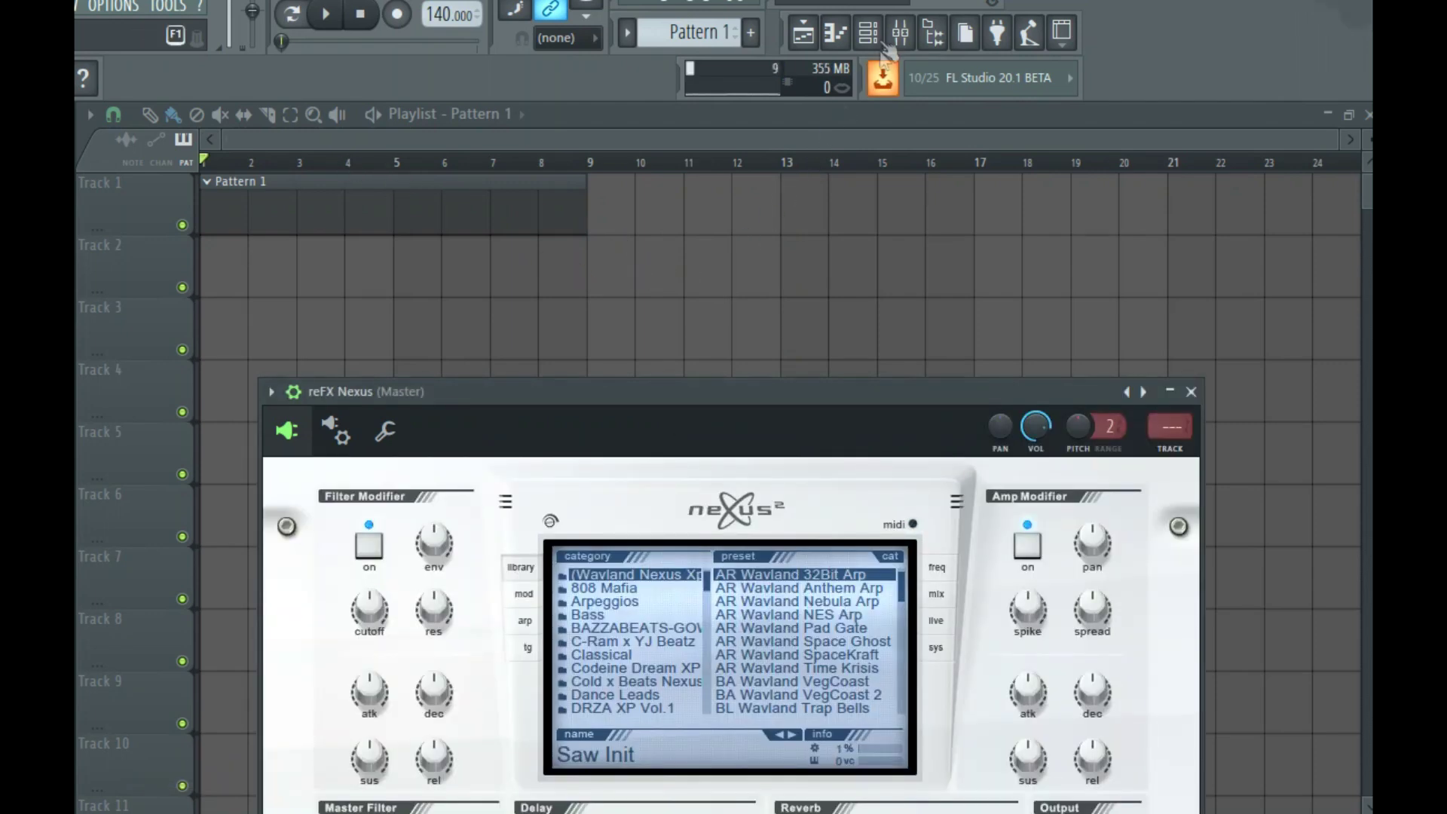
key(F6)
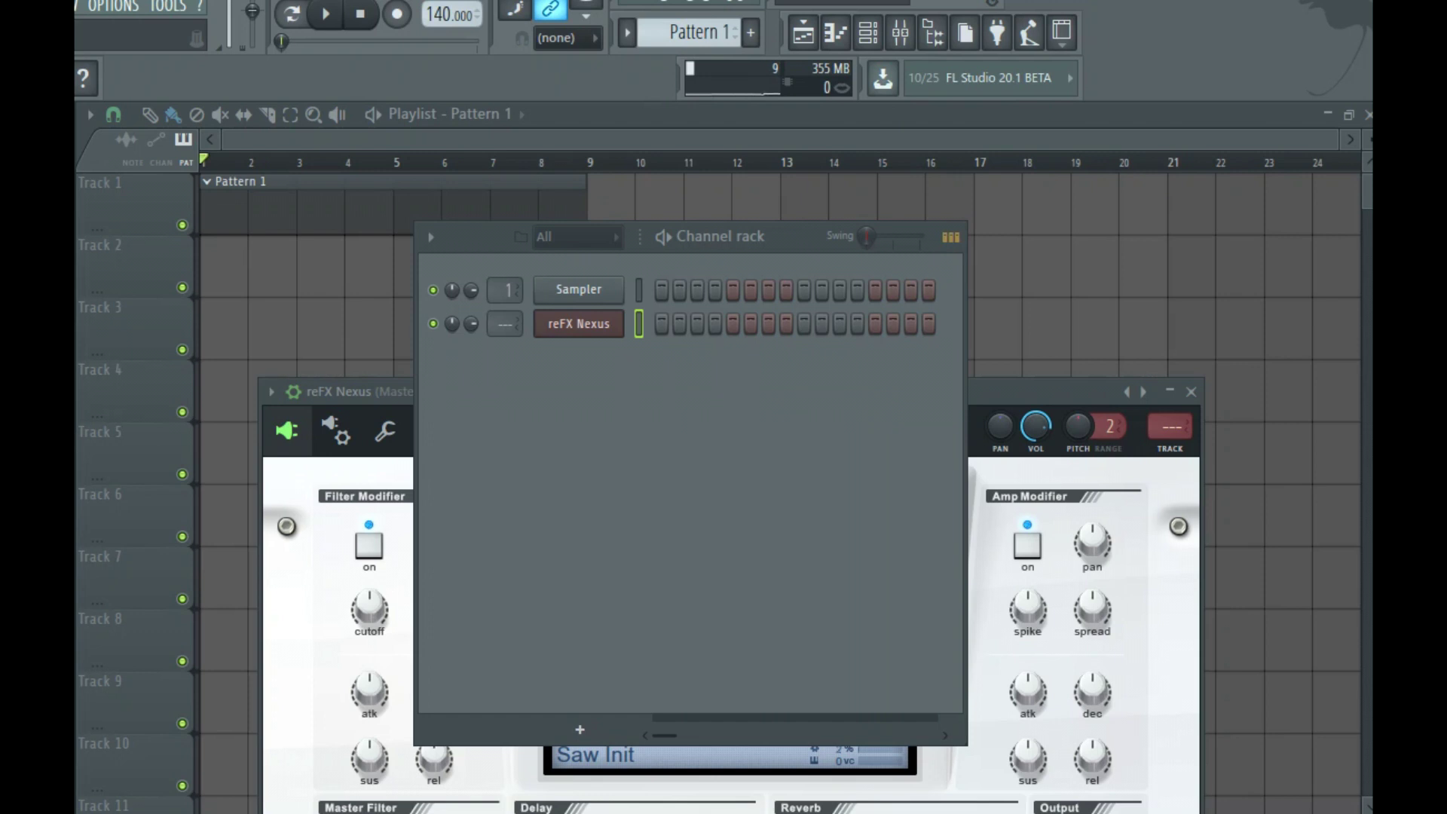
Load the prepared one-bar chord notes file onto the Sampler channel and open that channel's piano roll.
drag(77, 678, 586, 297)
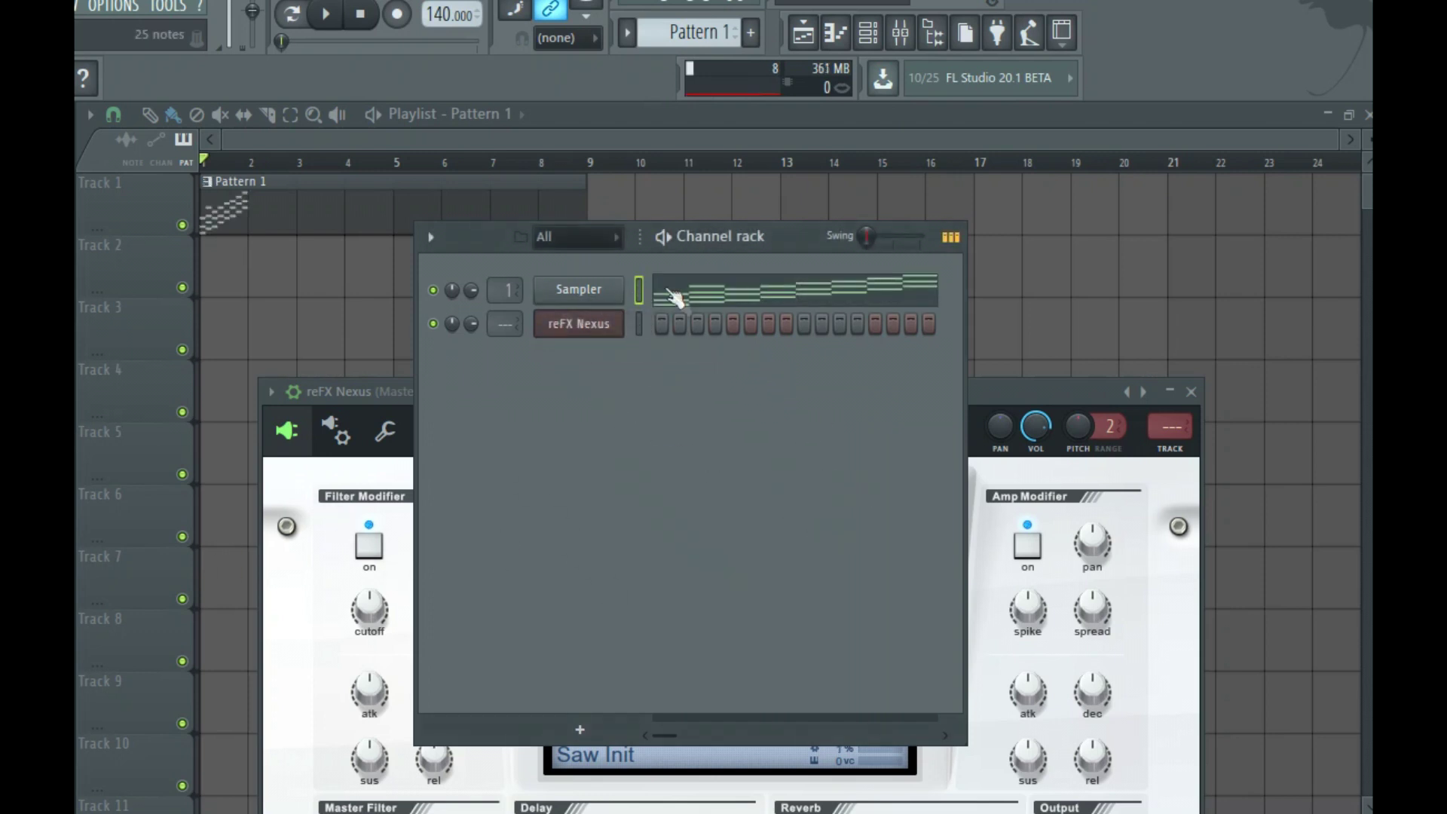
click(676, 295)
scroll(625, 294, down, 4)
Duplicate the one-bar chord notes four times so they fill bars 1 to 5.
key(ctrl+a)
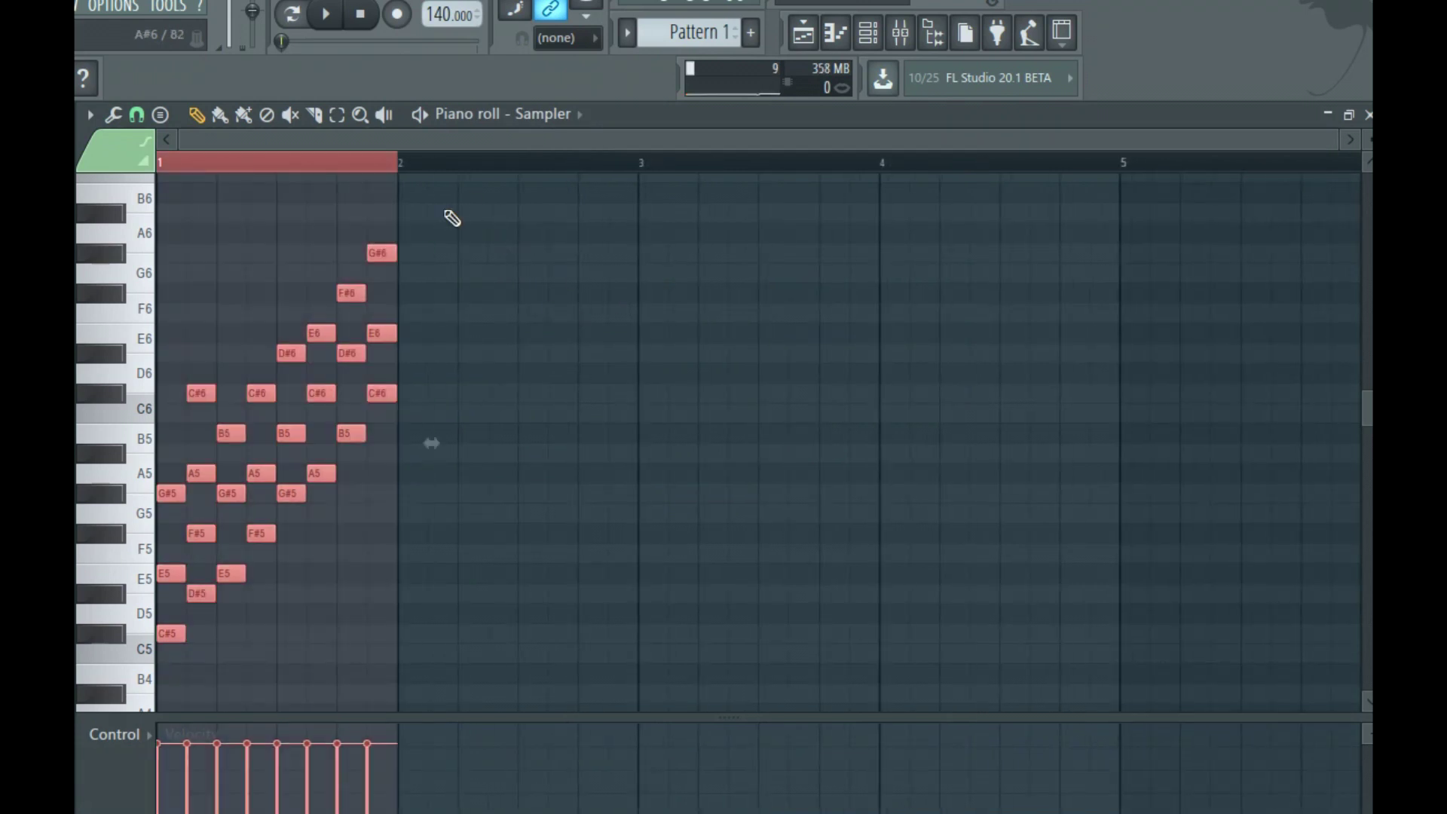
key(ctrl+b)
scroll(450, 218, down, 1)
key(ctrl+b)
key(ctrl+b)
scroll(451, 217, down, 1)
key(ctrl+b)
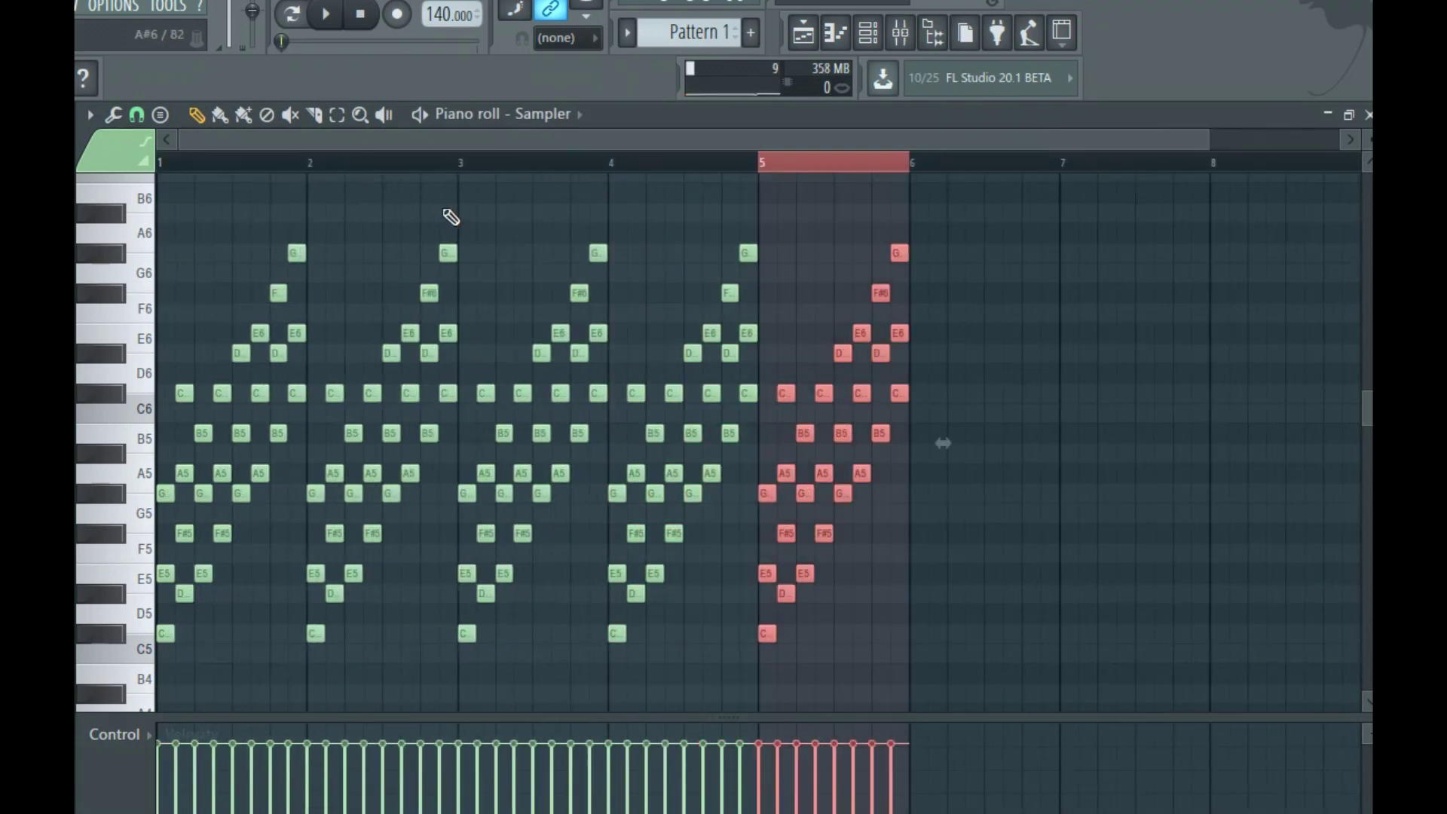
Delete the copy in bar 5 and duplicate the remaining four bars to fill bars 1 to 8.
key(ctrl+a)
scroll(450, 217, down, 1)
drag(697, 205, 939, 678)
key(Delete)
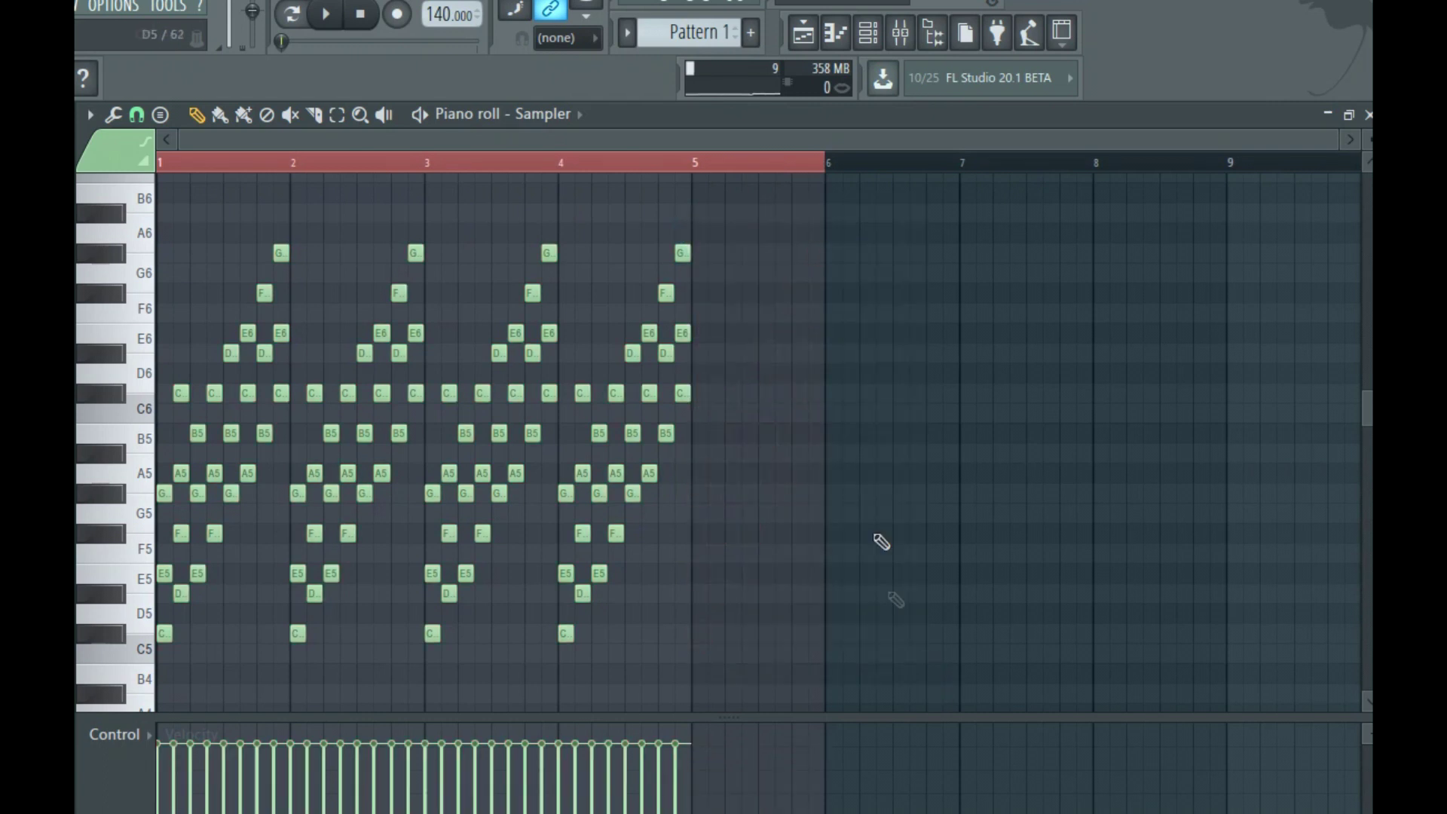
key(ctrl+a)
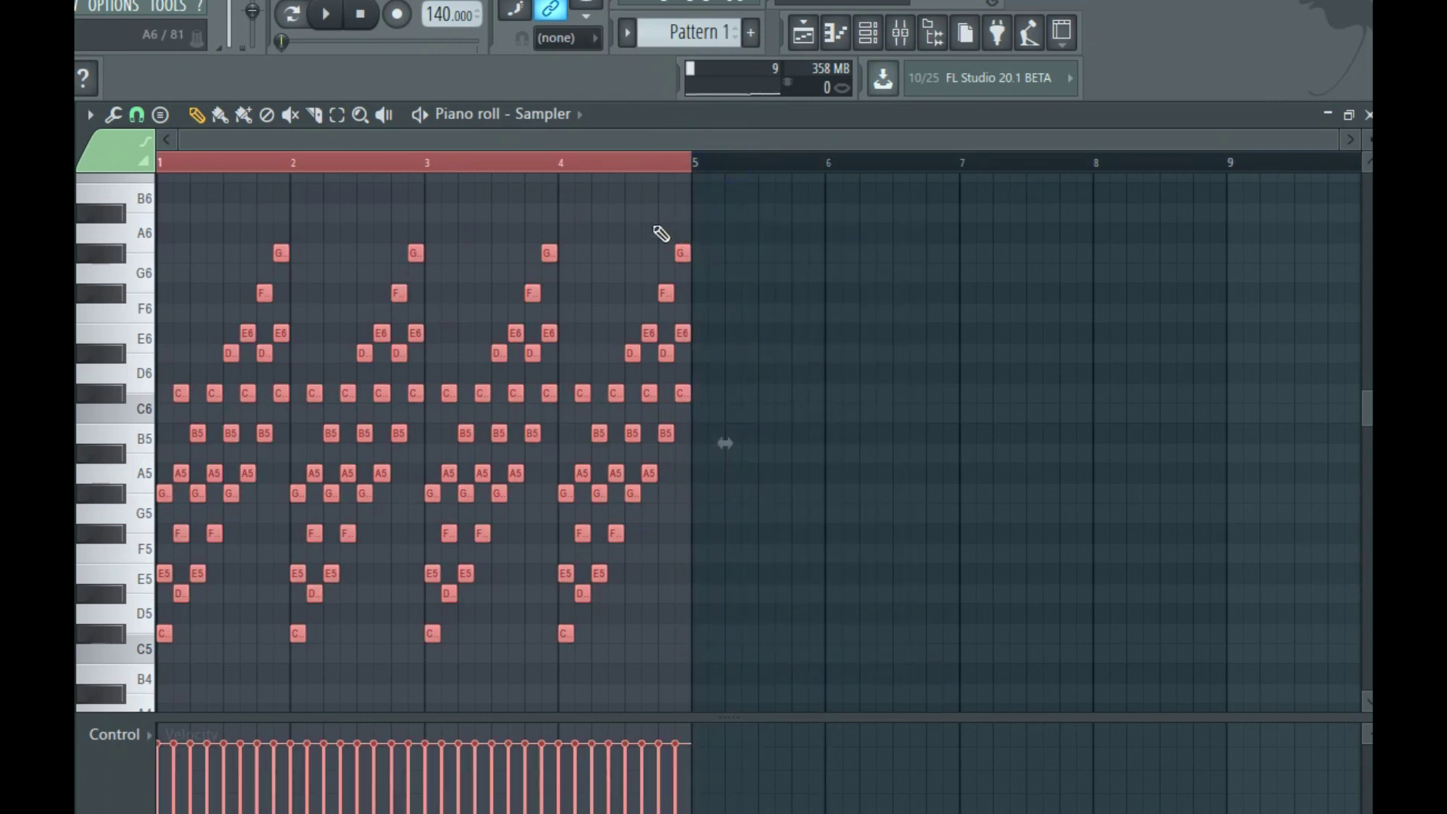
key(ctrl+b)
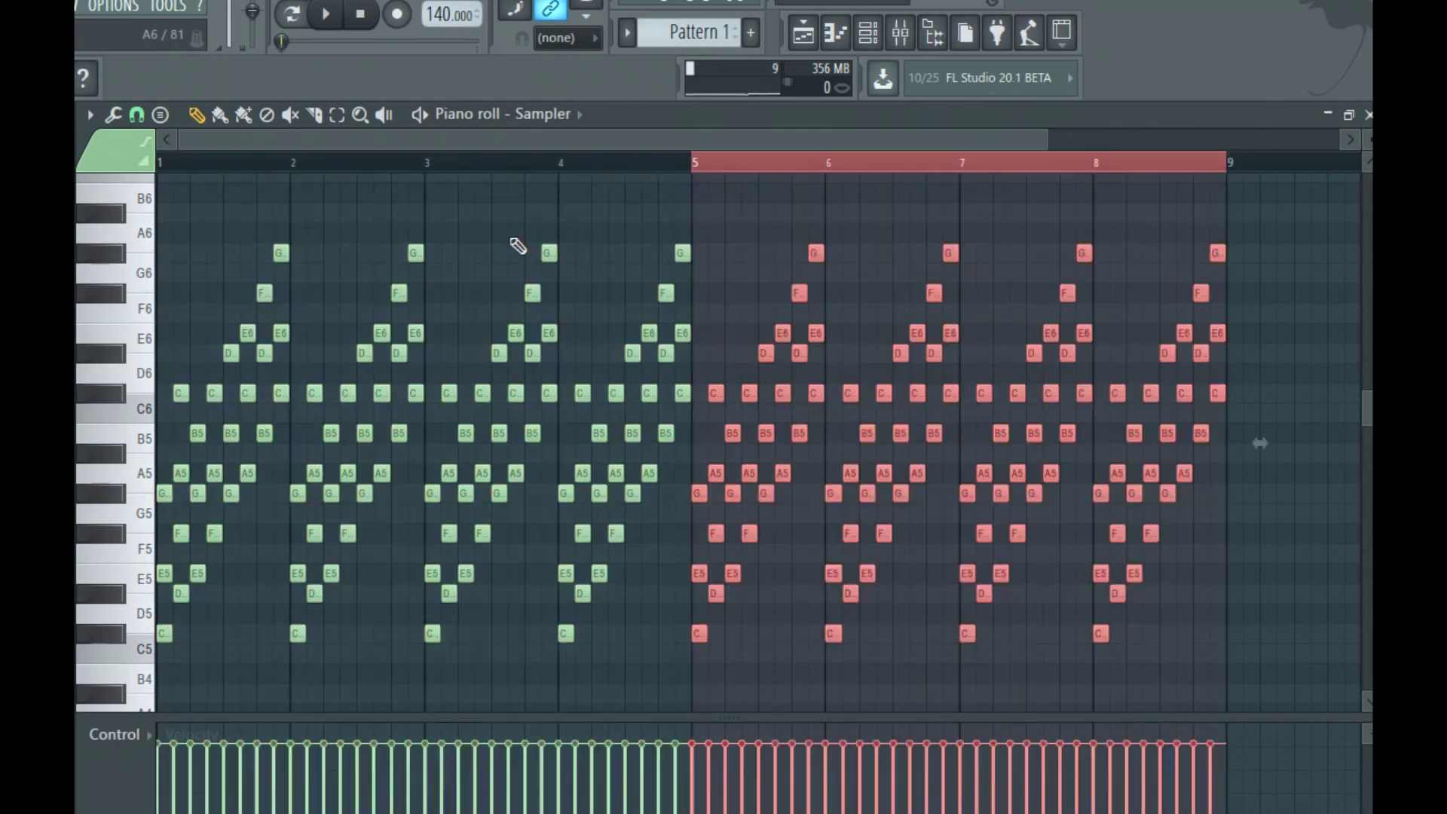
Copy all eight bars of notes and paste the copy one octave higher.
key(ctrl+a)
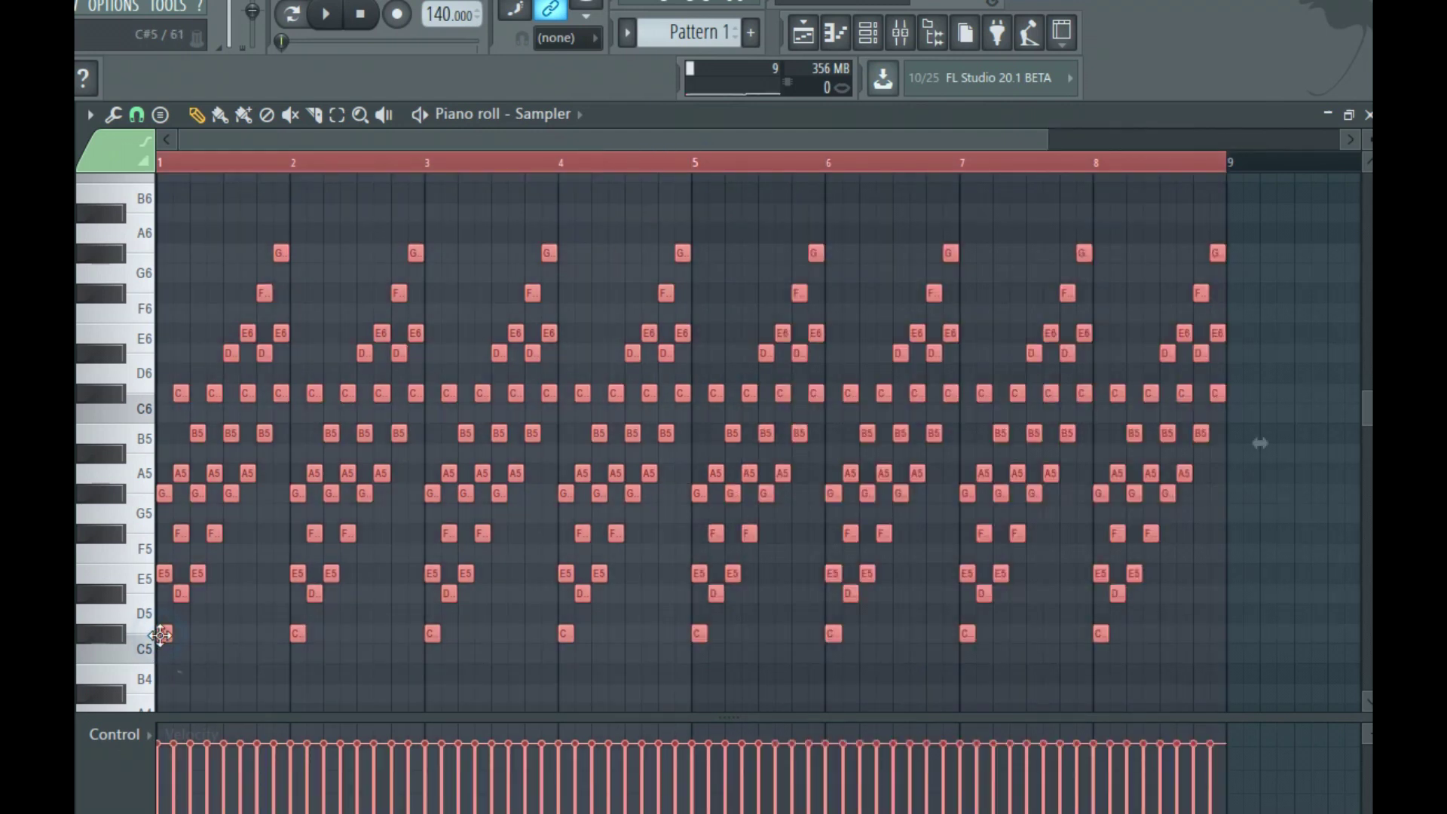
key(ctrl+c)
key(ctrl+v)
key(ctrl+Up)
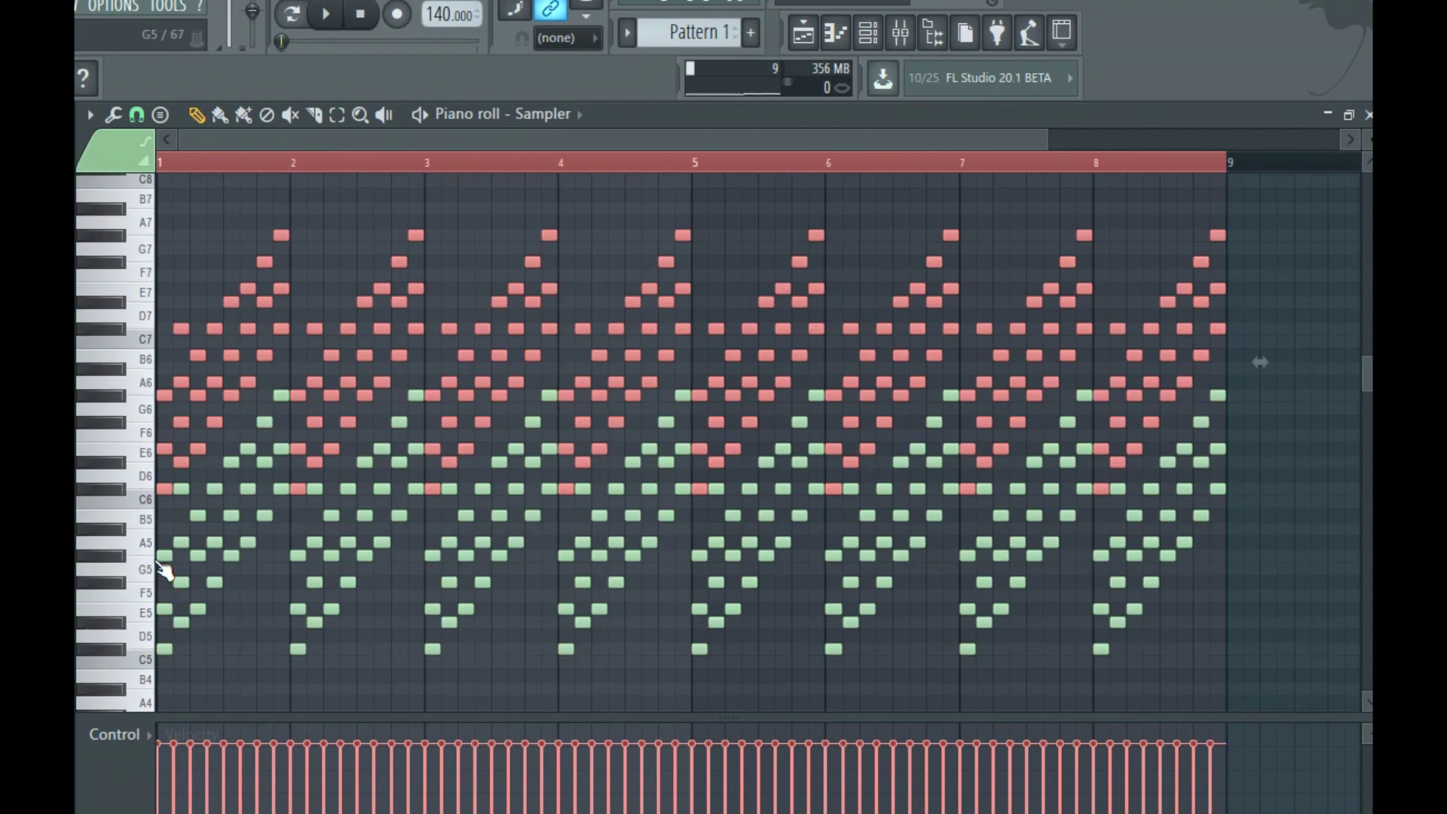
Copy the full note stack and paste one copy an octave higher and another two octaves lower.
key(ctrl+a)
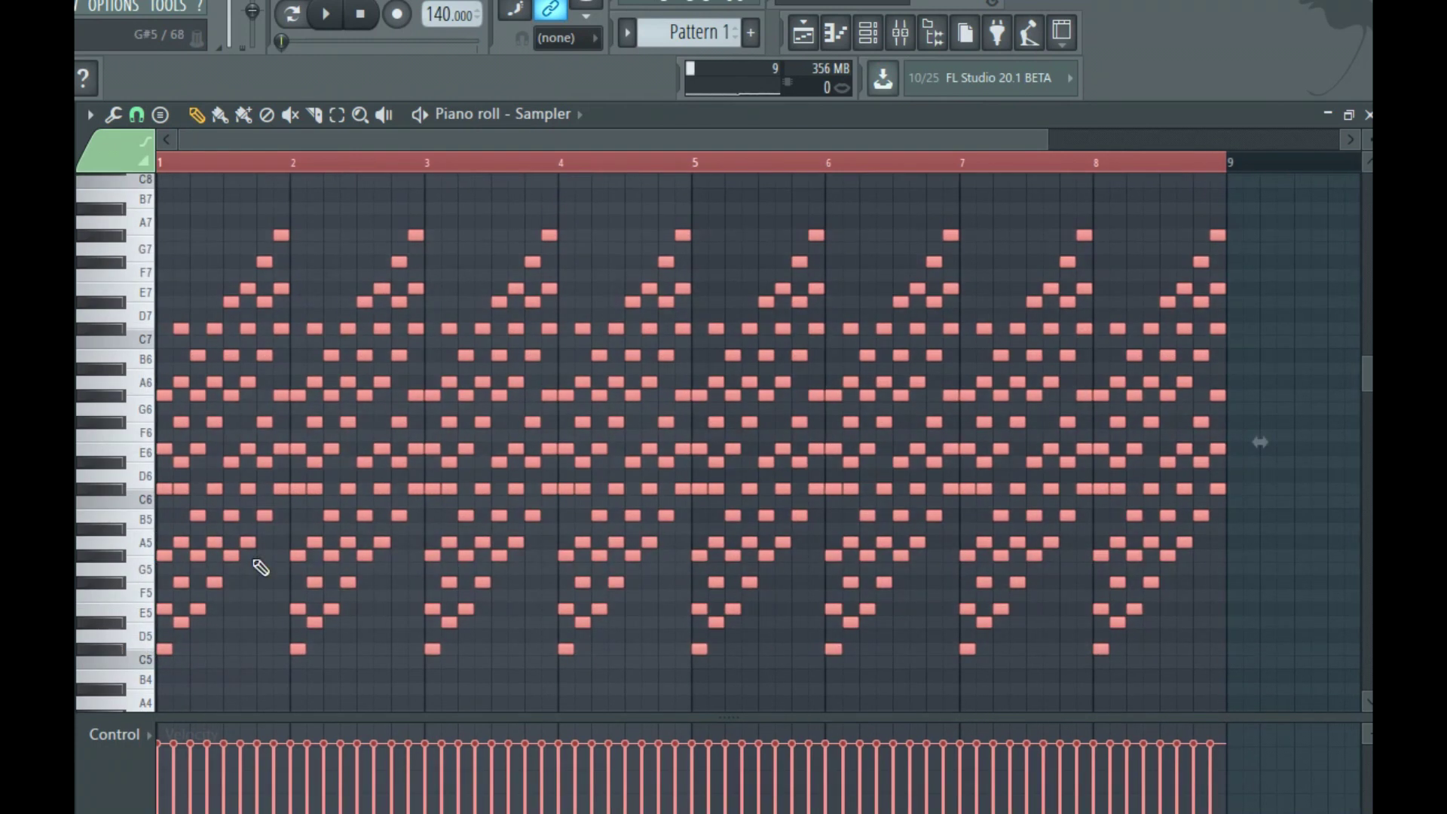
key(ctrl+c)
key(ctrl+v)
key(ctrl+Up)
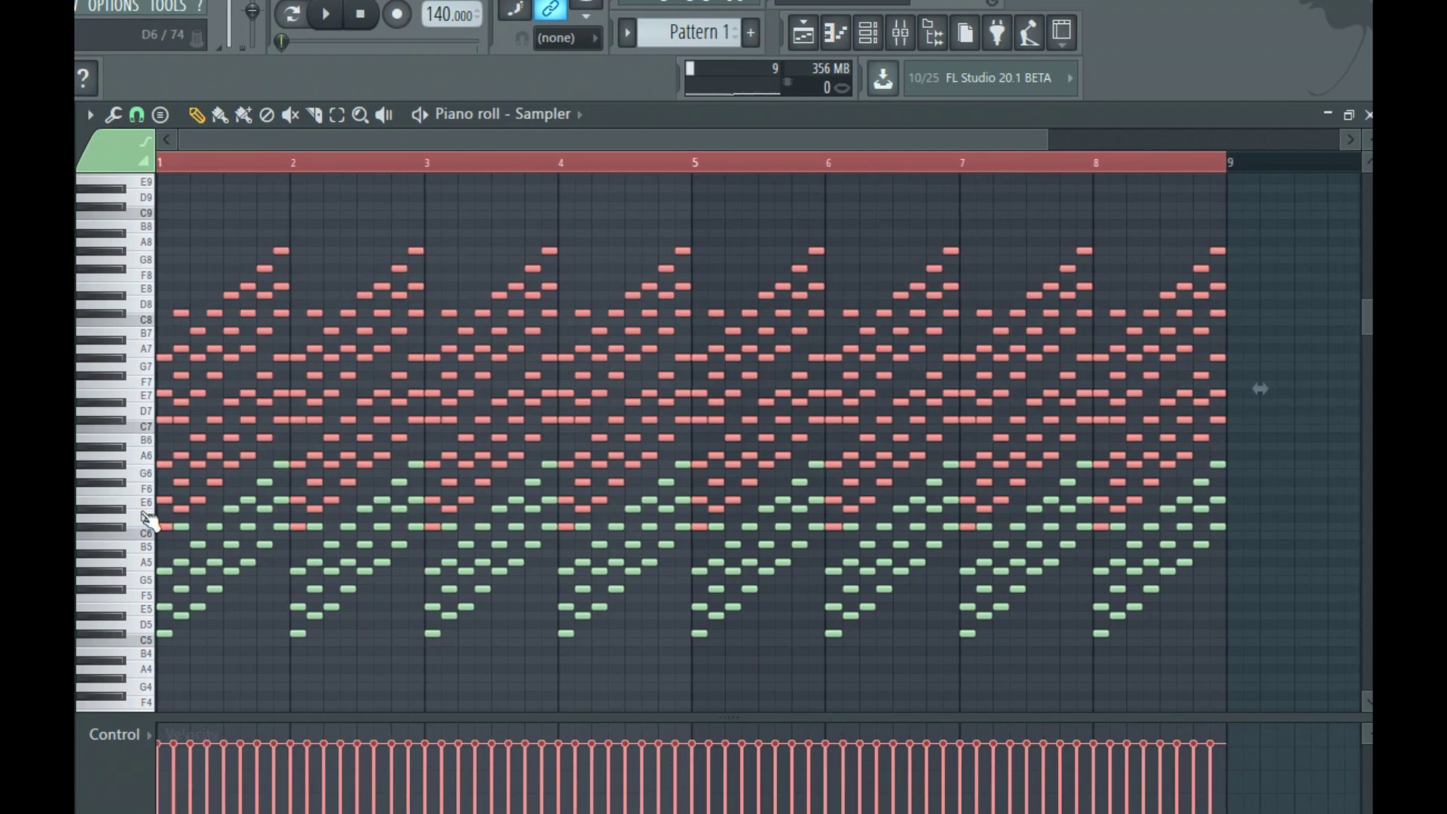
key(ctrl+v)
key(ctrl+Down)
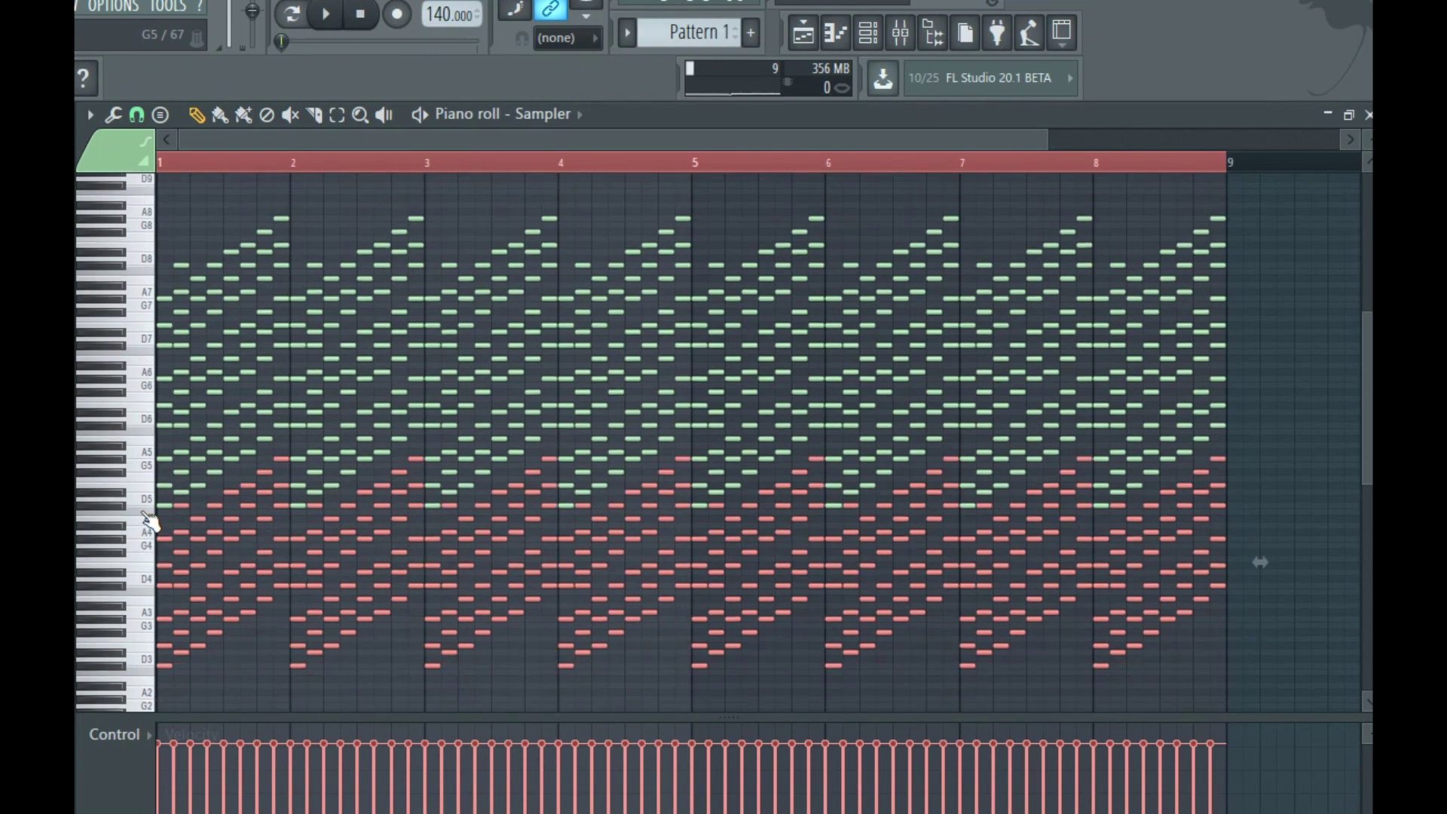
Examine the range of the stacked notes by sounding high, middle and low keys on the piano roll keyboard.
scroll(200, 520, up, 5)
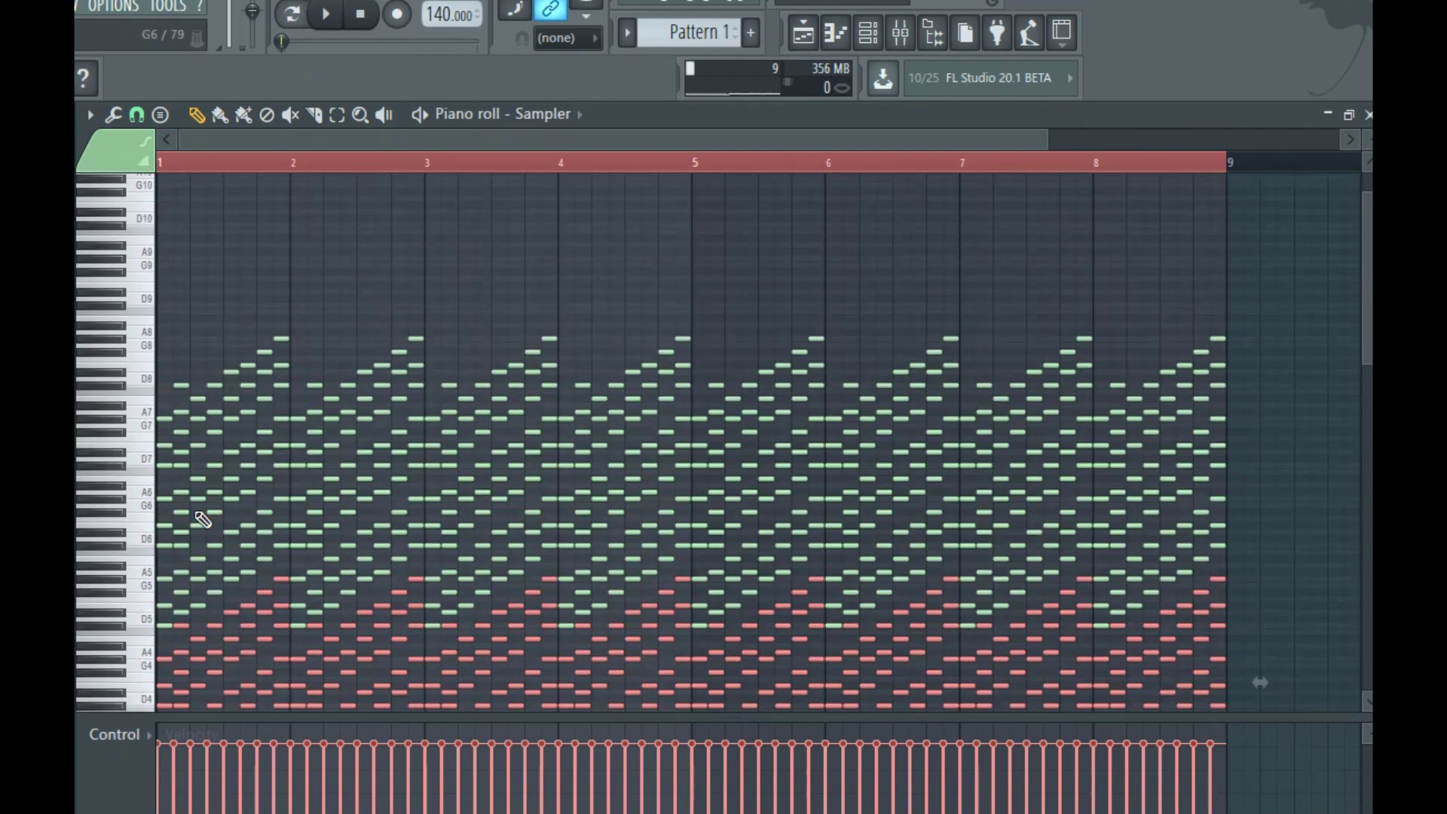
click(150, 347)
click(150, 292)
click(139, 253)
click(140, 366)
click(139, 332)
click(137, 299)
click(137, 266)
mouse_move(136, 282)
mouse_down()
mouse_move(137, 296)
mouse_move(137, 220)
mouse_move(129, 263)
mouse_up()
scroll(134, 286, down, 5)
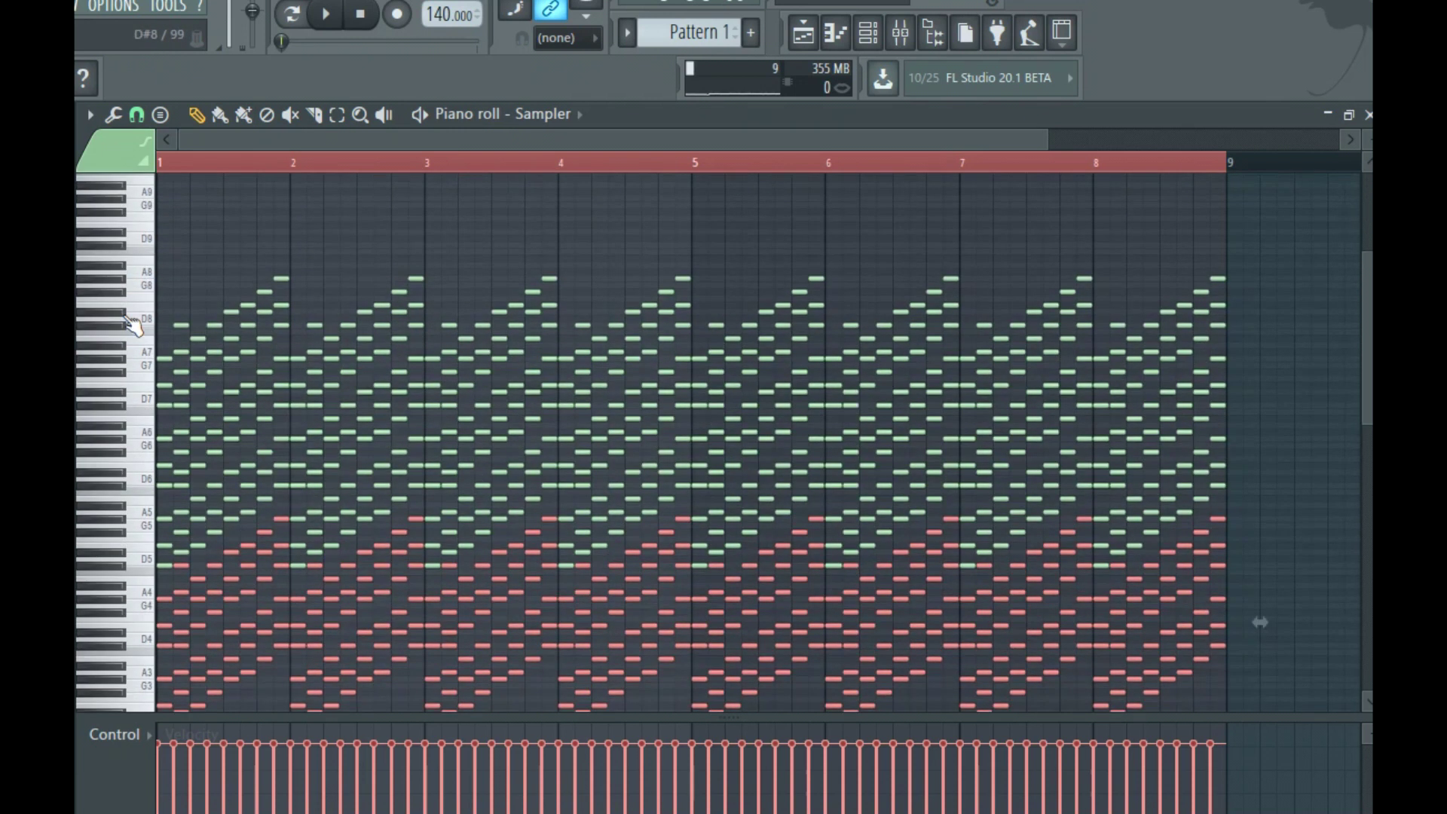
scroll(136, 558, up, 1)
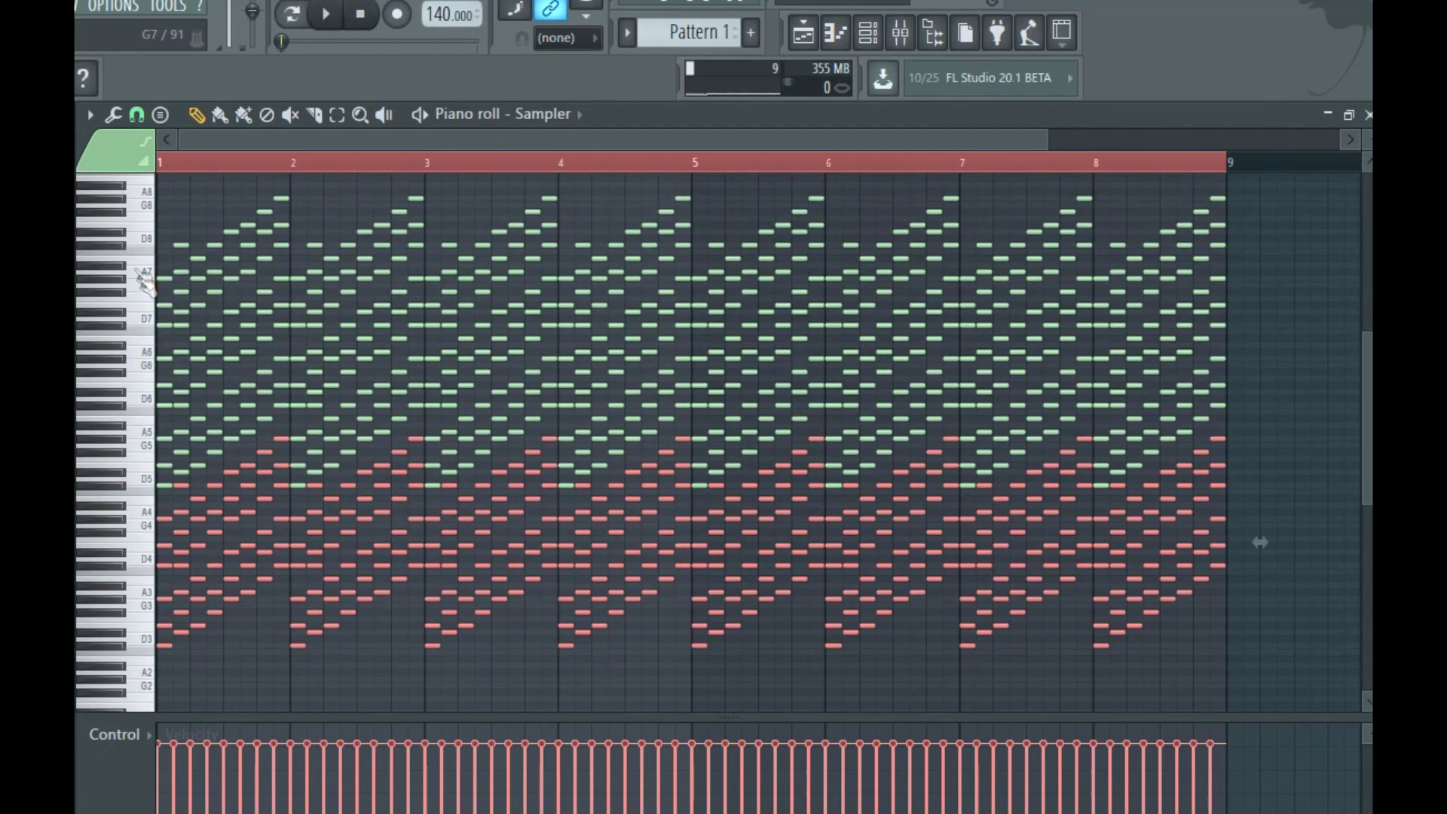
click(136, 204)
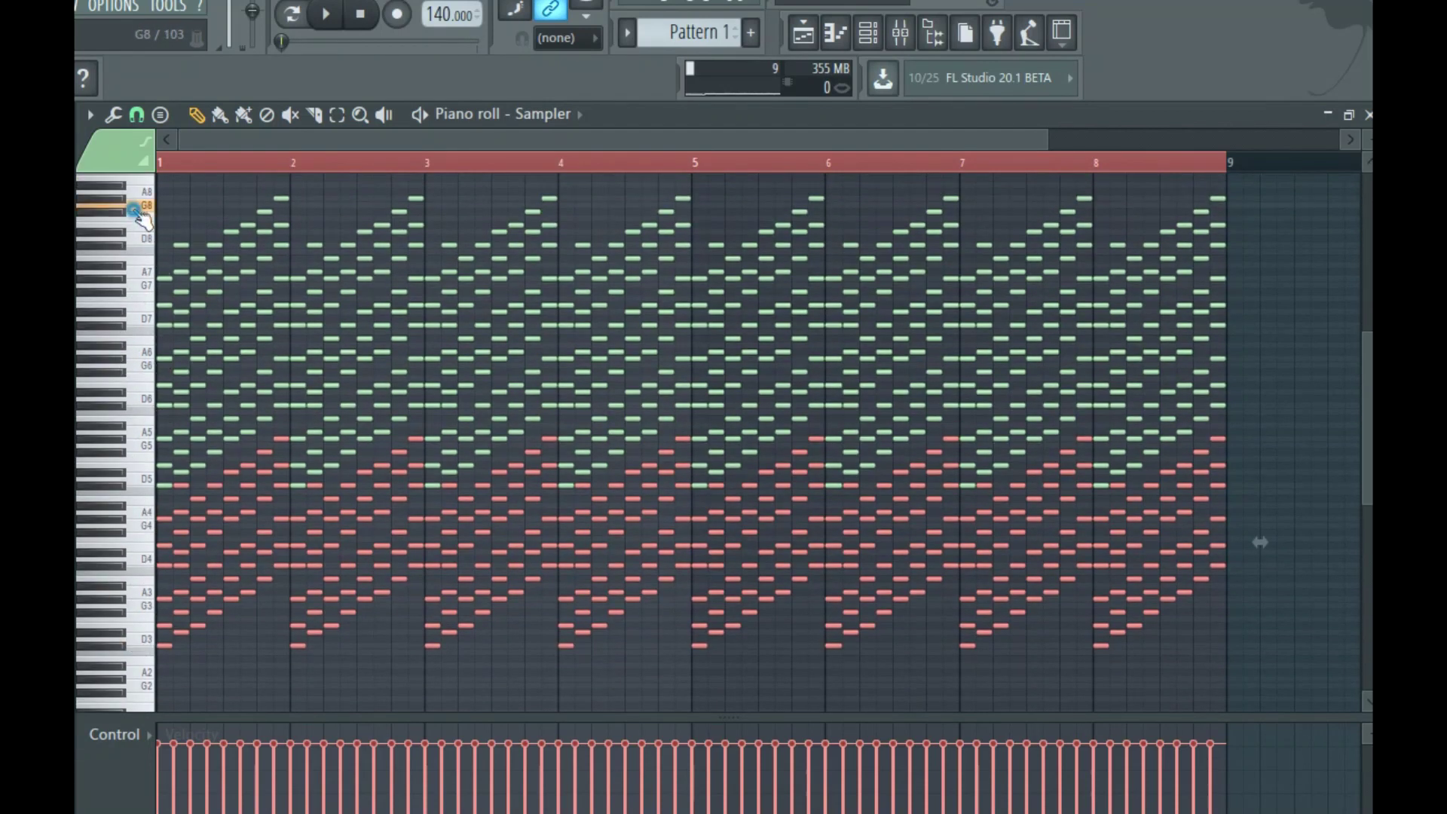
click(132, 530)
click(141, 643)
click(143, 472)
click(142, 384)
click(137, 300)
Open the piano roll of the reFX Nexus channel, with the Sampler notes as a ghost guide.
click(867, 32)
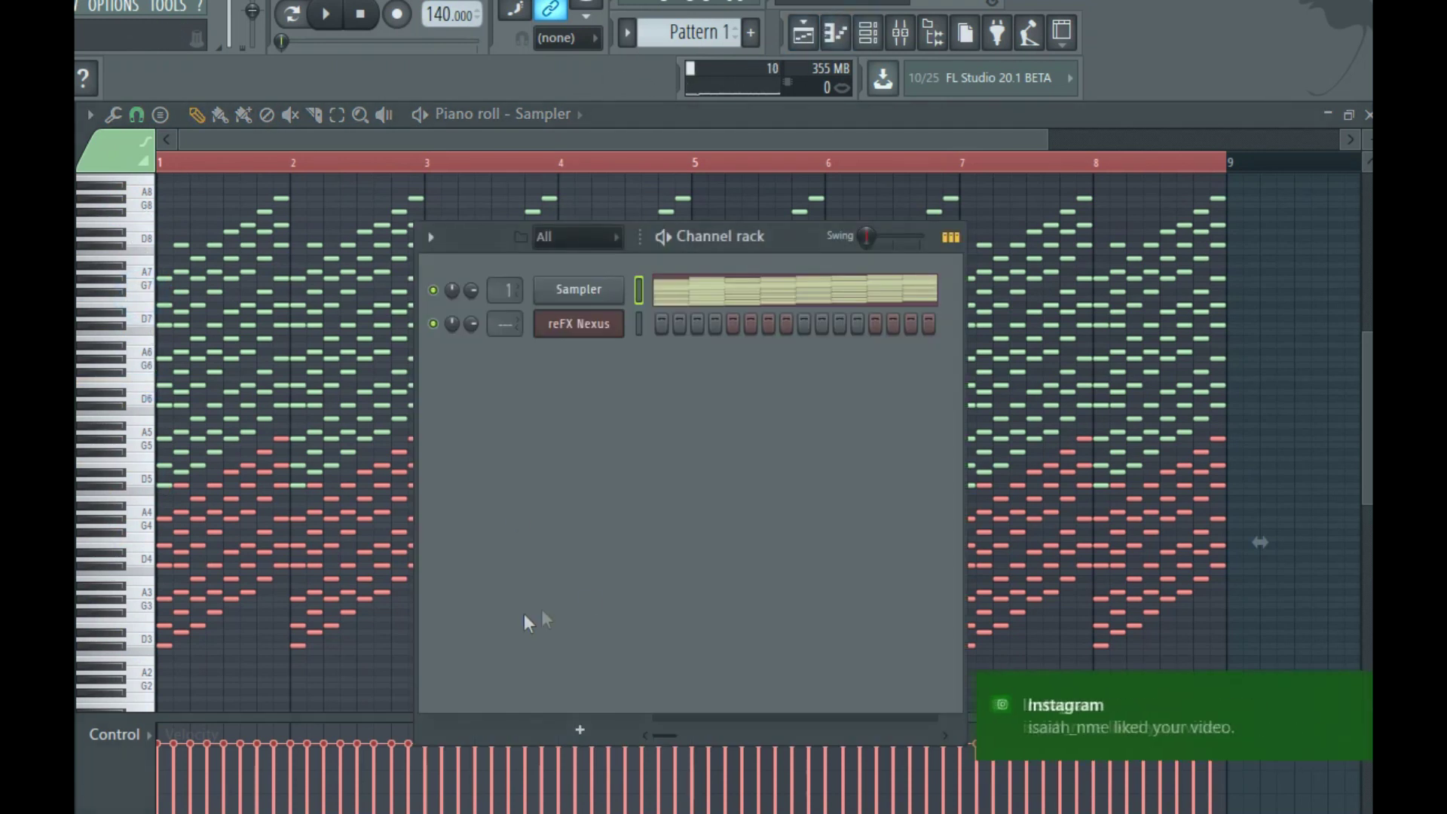
right_click(595, 332)
click(678, 323)
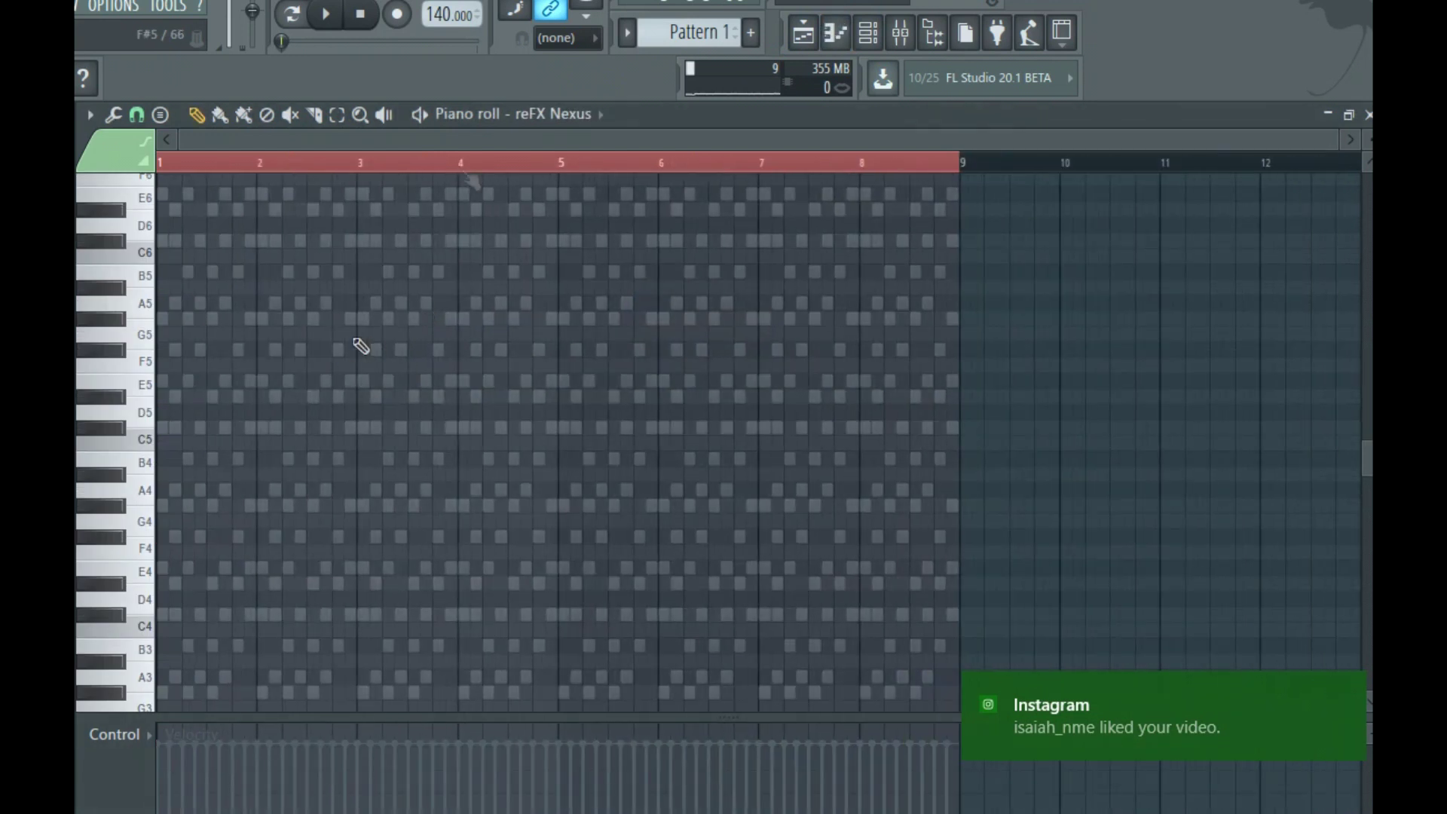
Load the 808 Mafia Piano 1 preset from the 808 Mafia category in reFX Nexus.
click(867, 32)
click(580, 325)
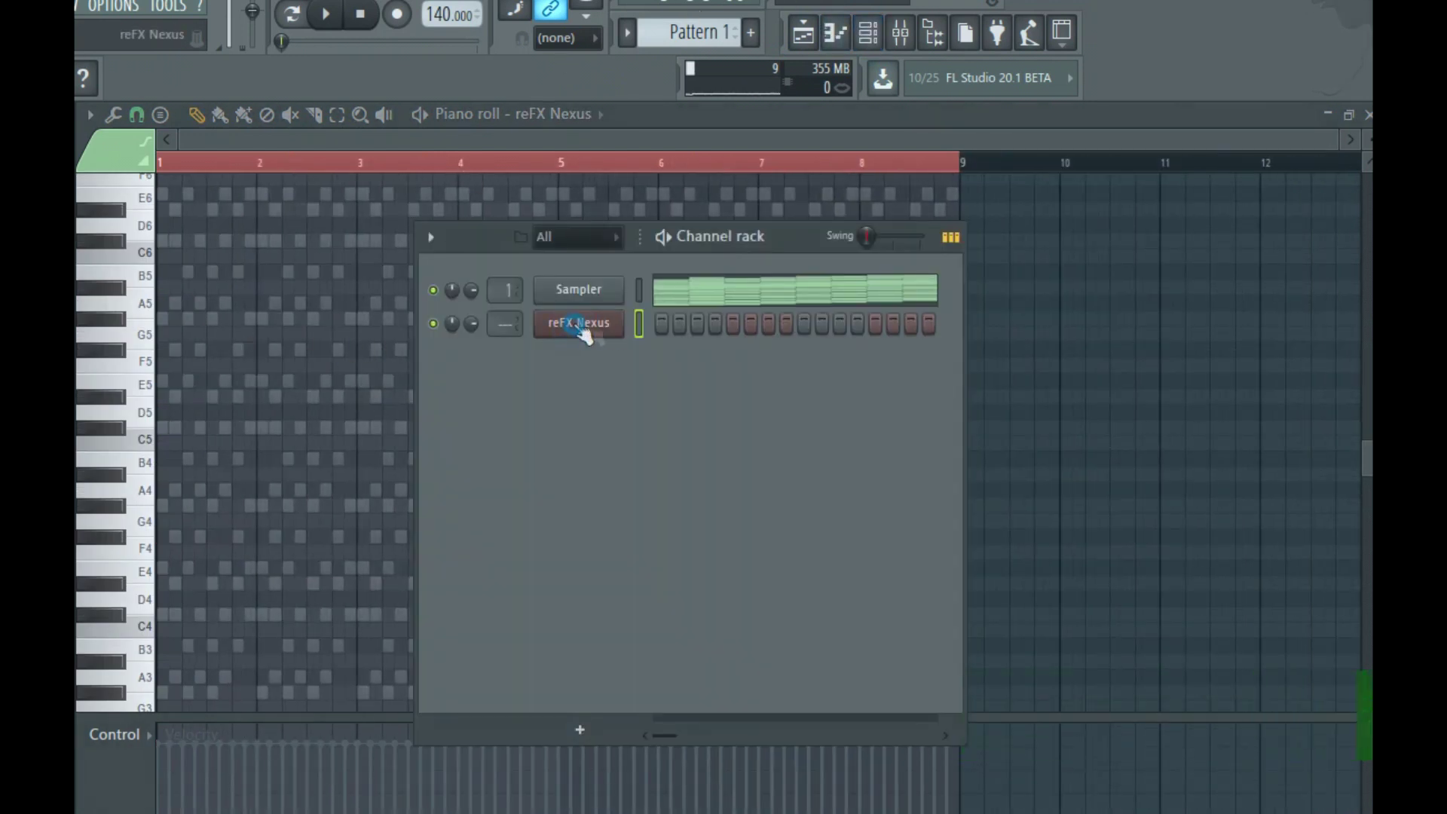
drag(669, 425, 659, 247)
click(670, 416)
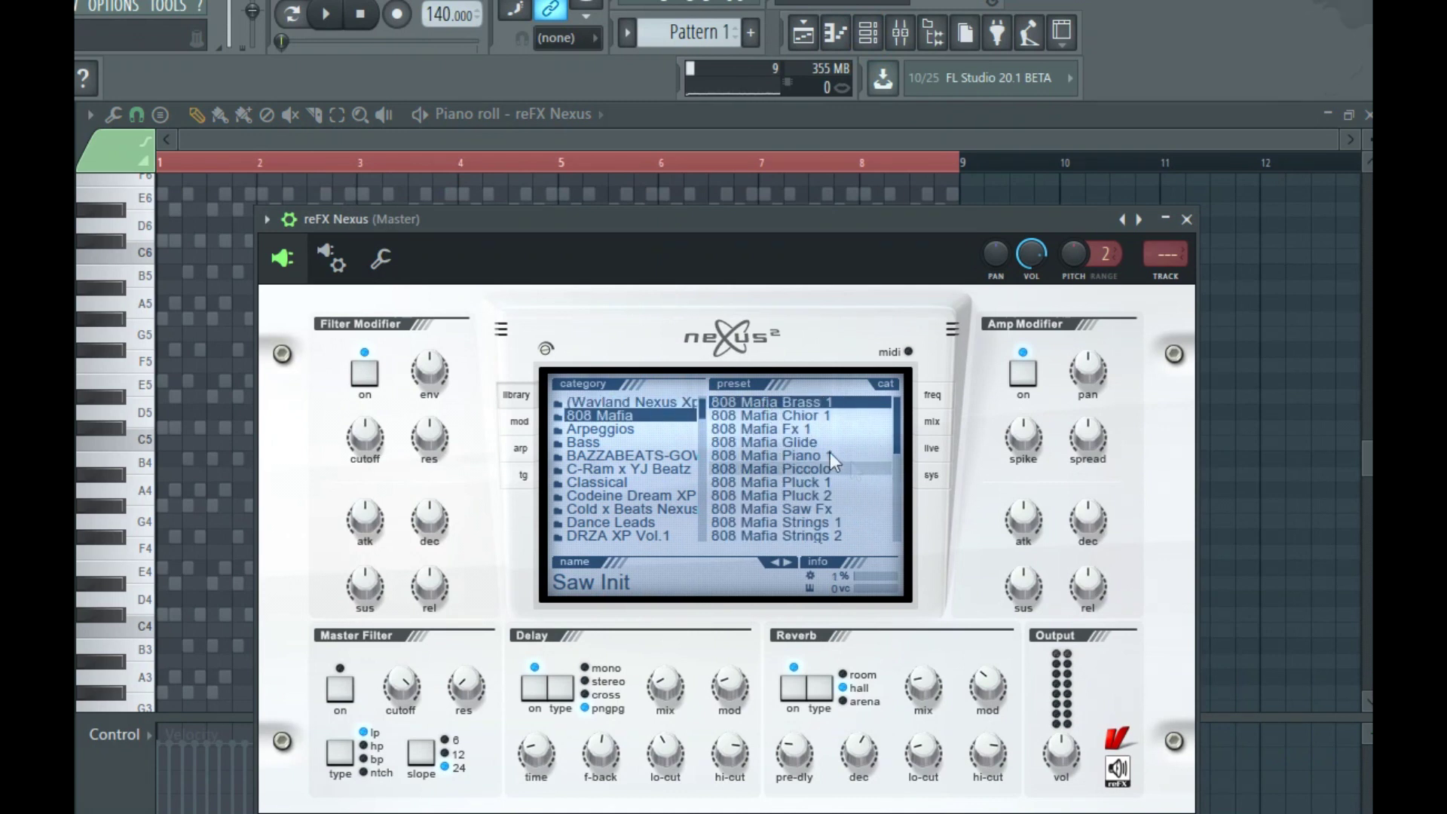
click(827, 454)
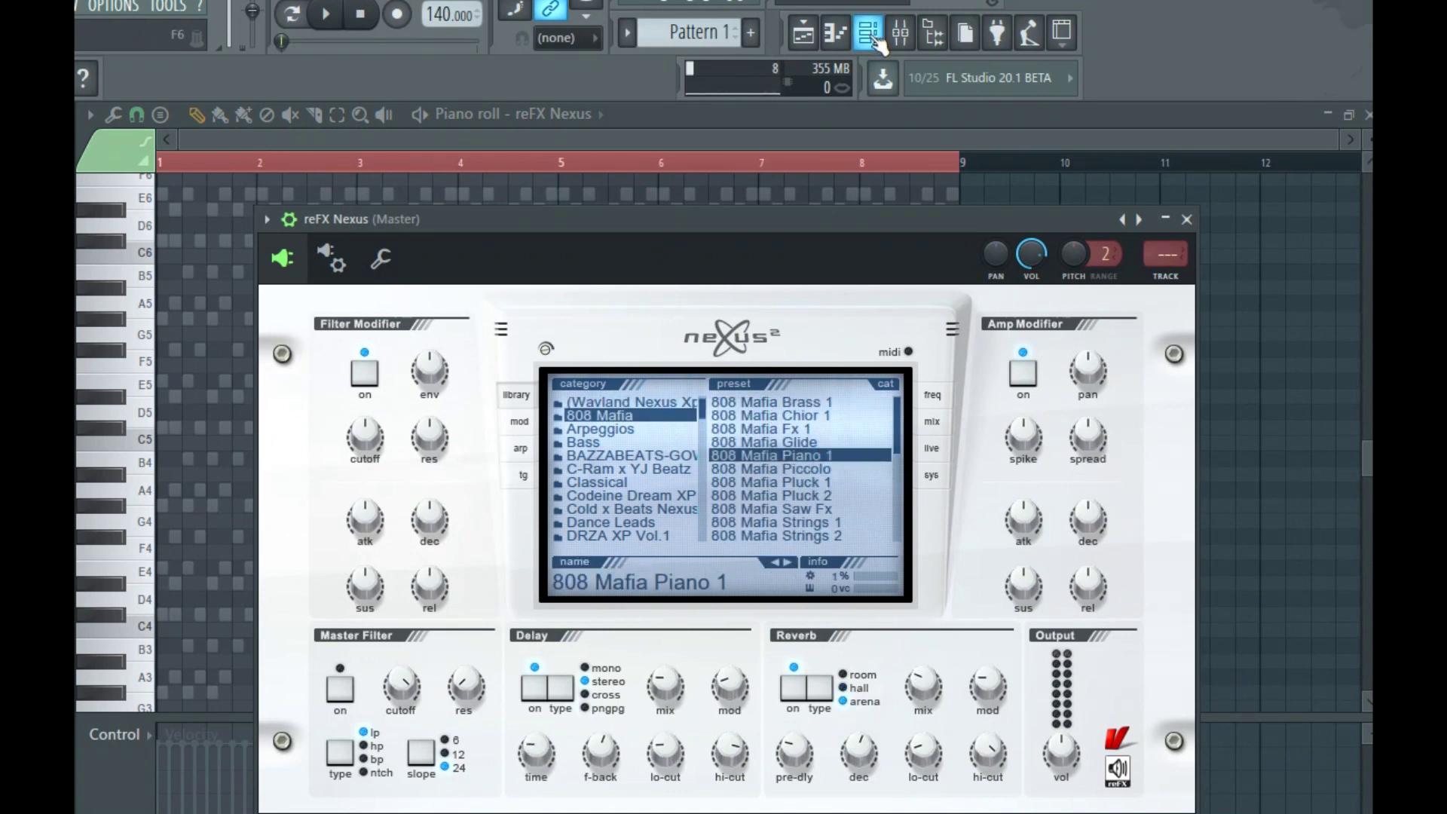
In the Nexus piano roll, draw a one-bar chord of C#5, E5 and G#5 in bar 1 and play it.
click(874, 36)
click(248, 139)
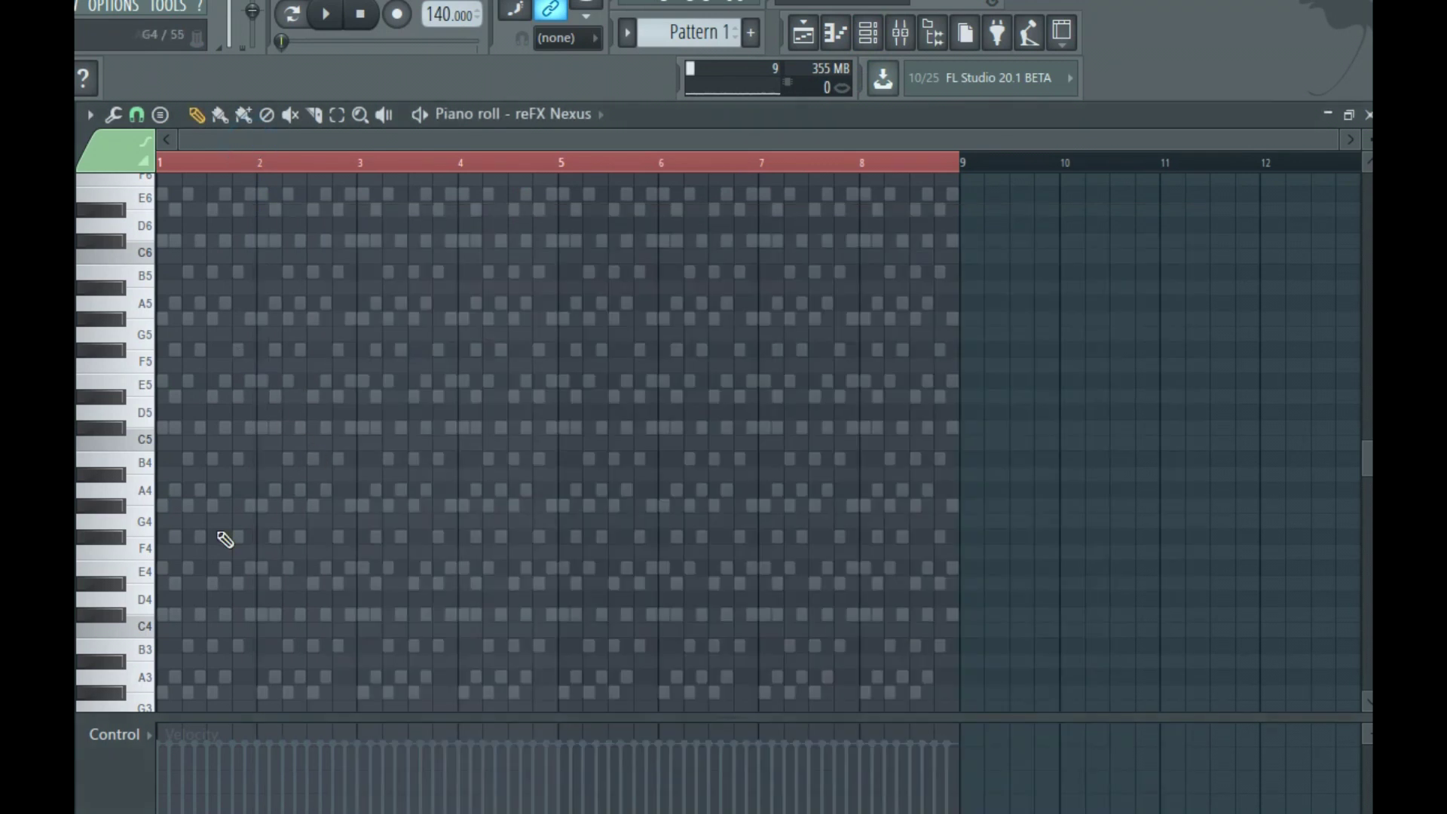
drag(163, 443, 252, 452)
mouse_move(324, 395)
mouse_down()
mouse_move(158, 361)
mouse_move(158, 381)
mouse_up()
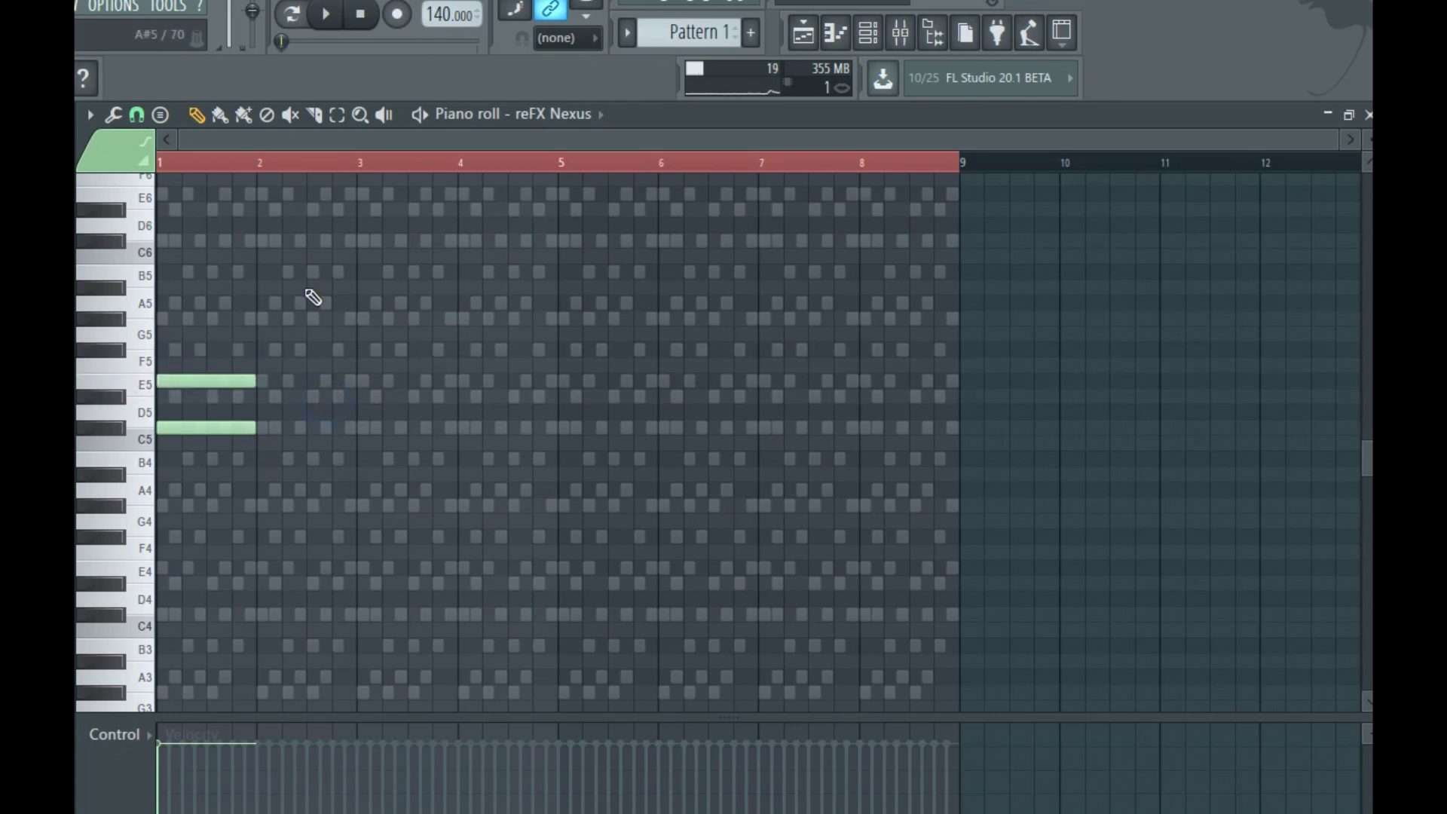
drag(312, 302, 162, 318)
key(space)
scroll(301, 329, up, 2)
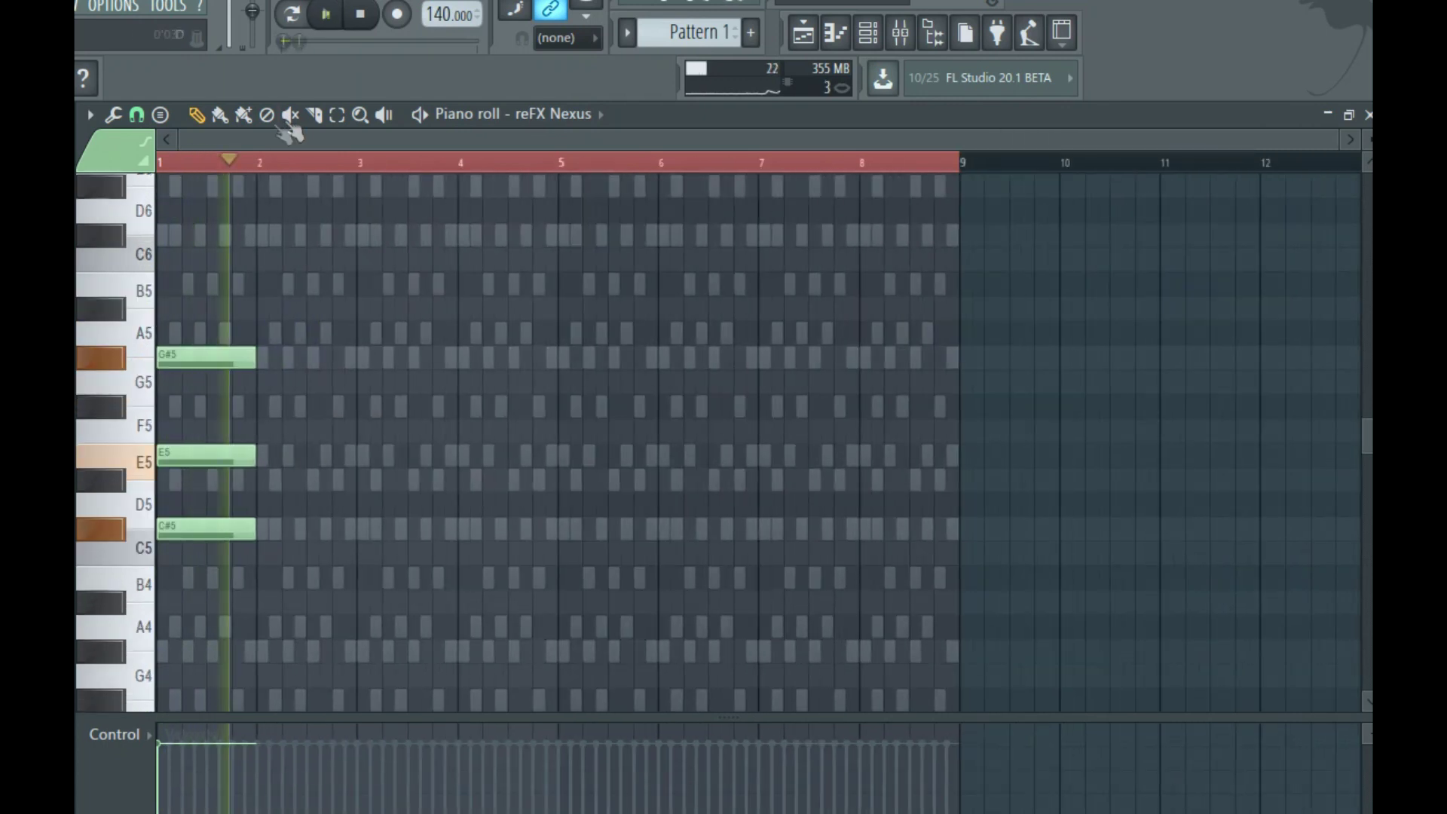
Raise the project tempo to 150 BPM and play the chord back.
key(space)
drag(439, 15, 438, 8)
key(space)
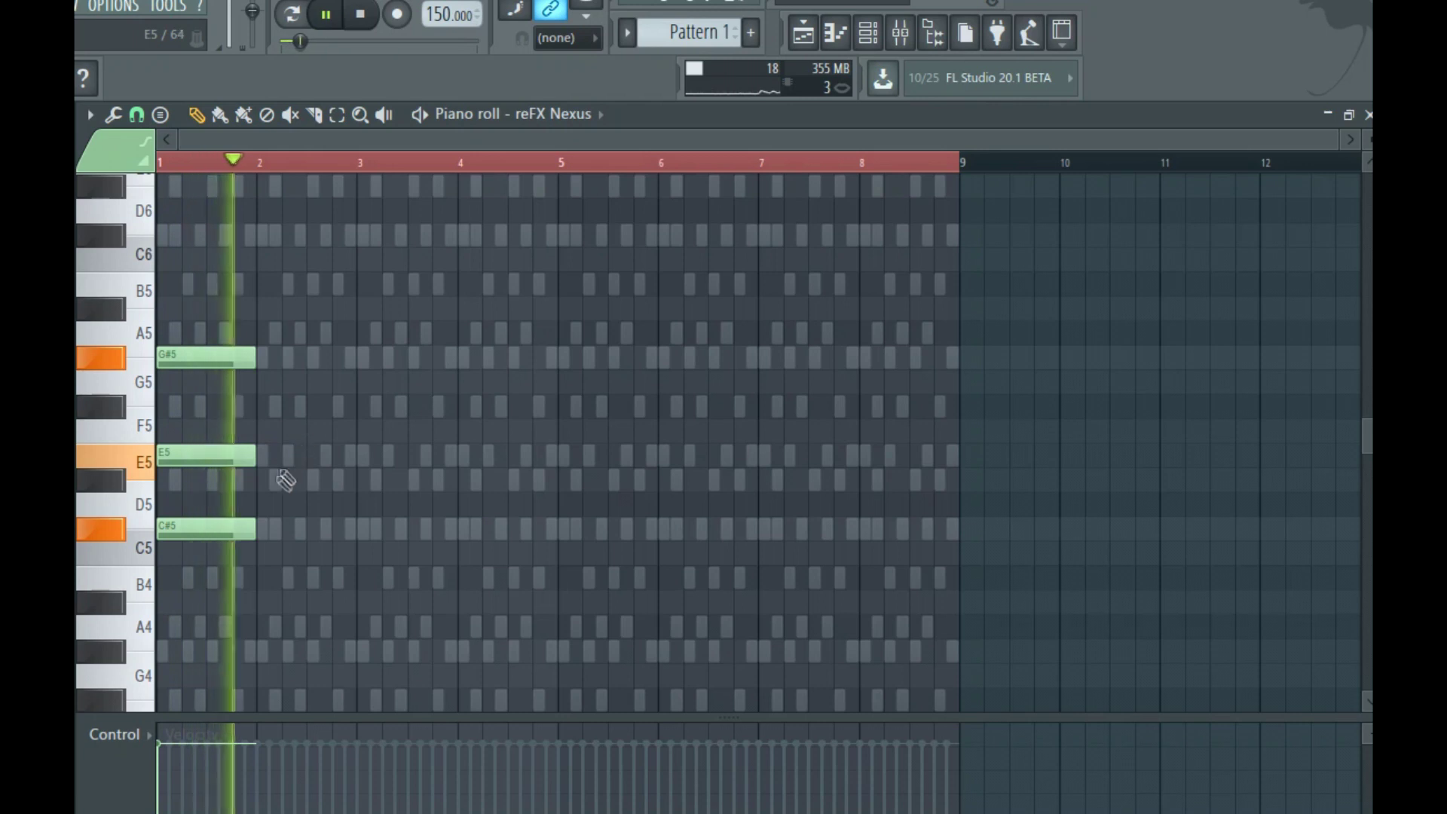
key(space)
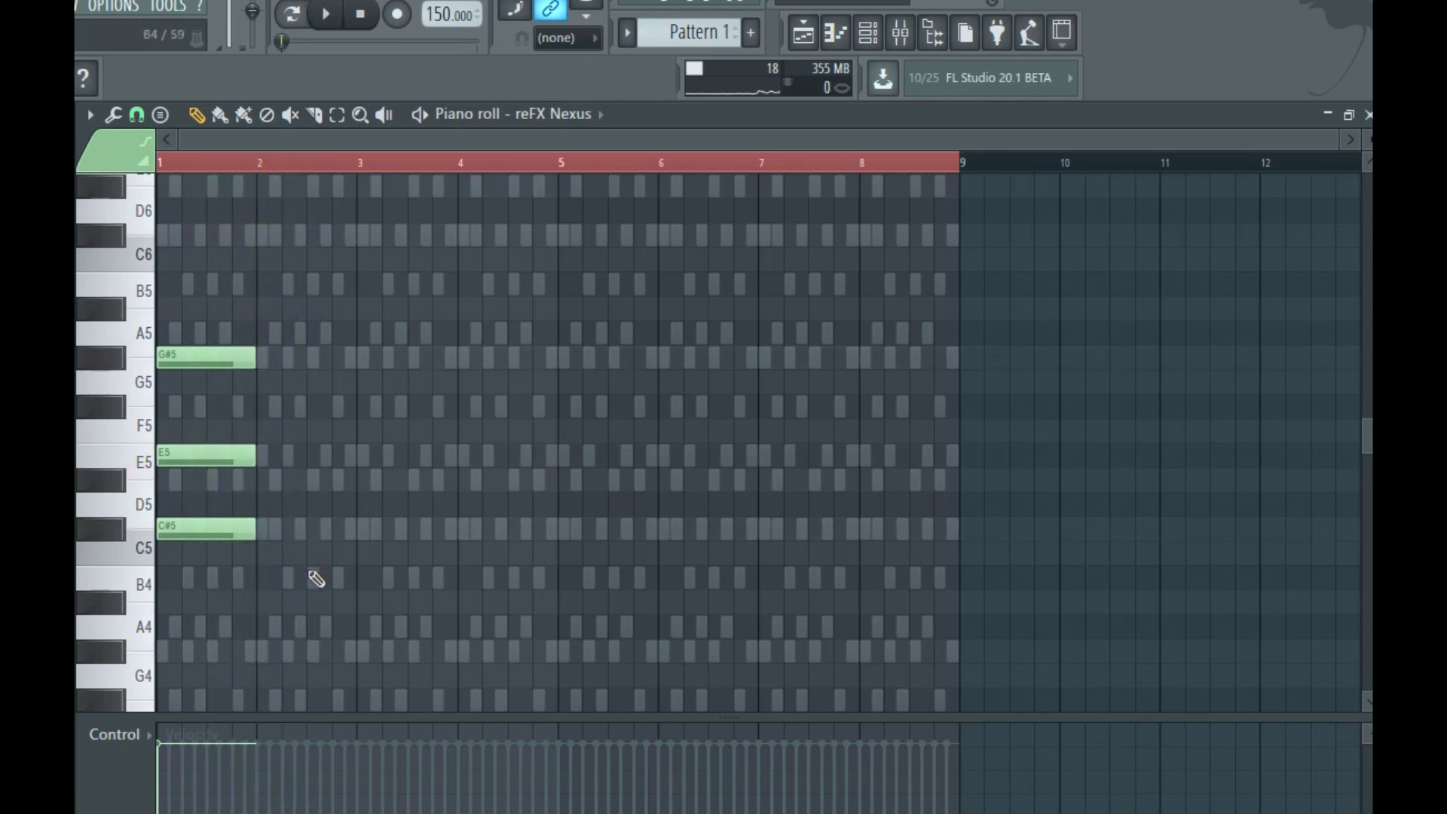
Try a one-bar chord of B4, D#5 and F#5 starting halfway through bar 2 and play it back.
click(317, 577)
click(315, 480)
click(315, 405)
key(space)
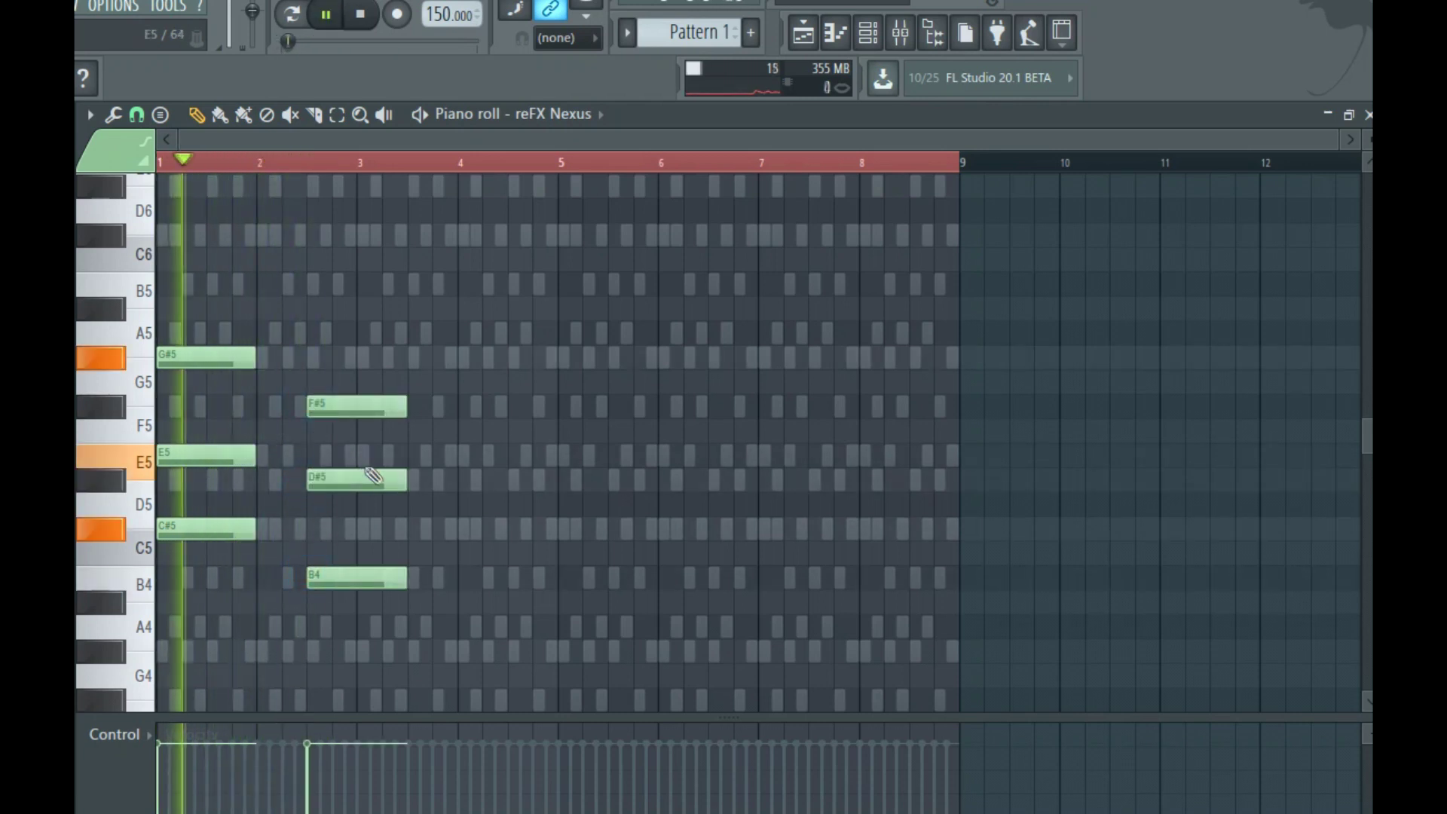
key(space)
key(space)
key(space)
key(space)
Remove the B4, D#5 and F#5 chord and replay the bar 1 chord.
right_click(346, 405)
right_click(347, 480)
right_click(346, 577)
key(space)
key(space)
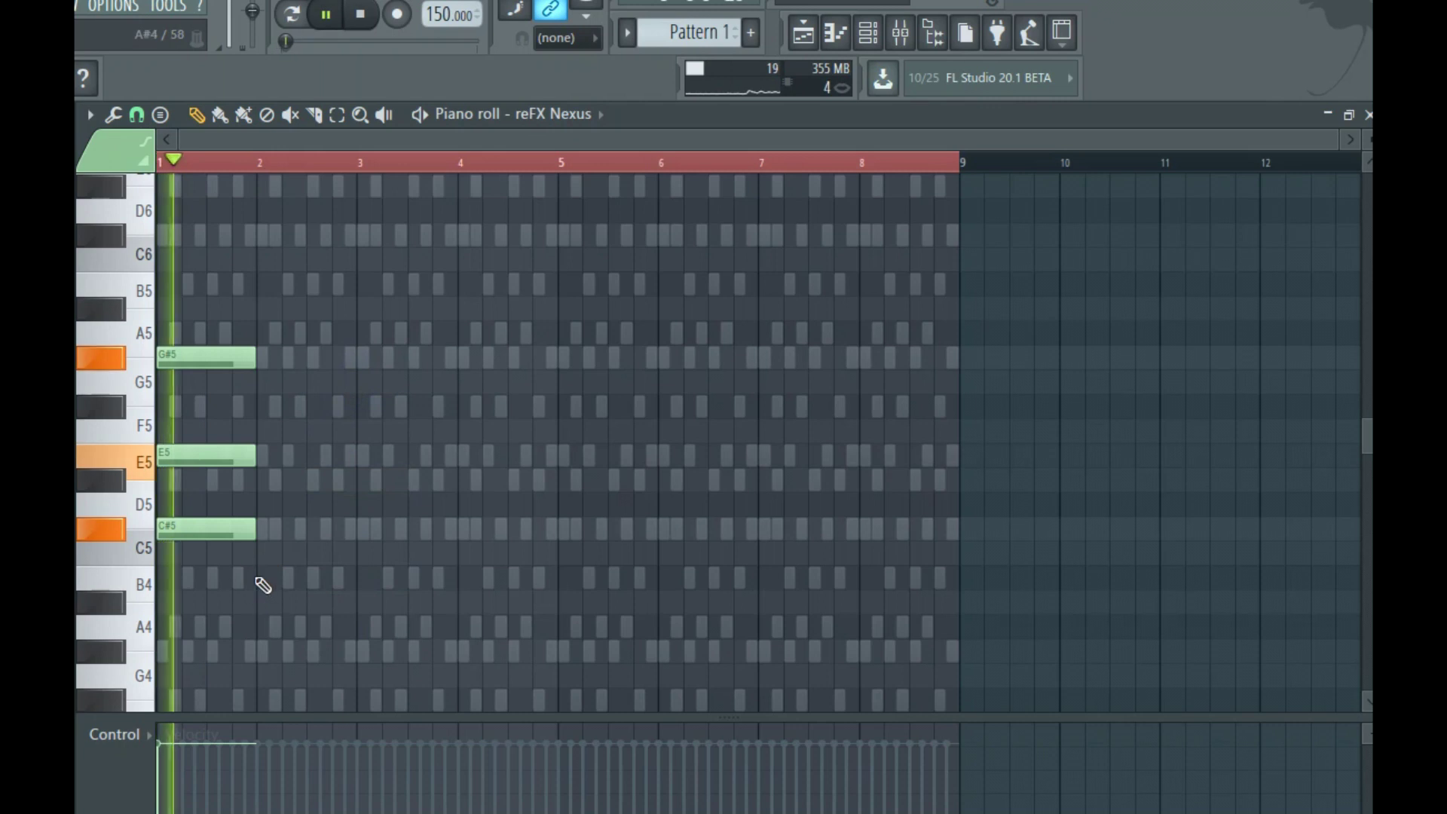
key(space)
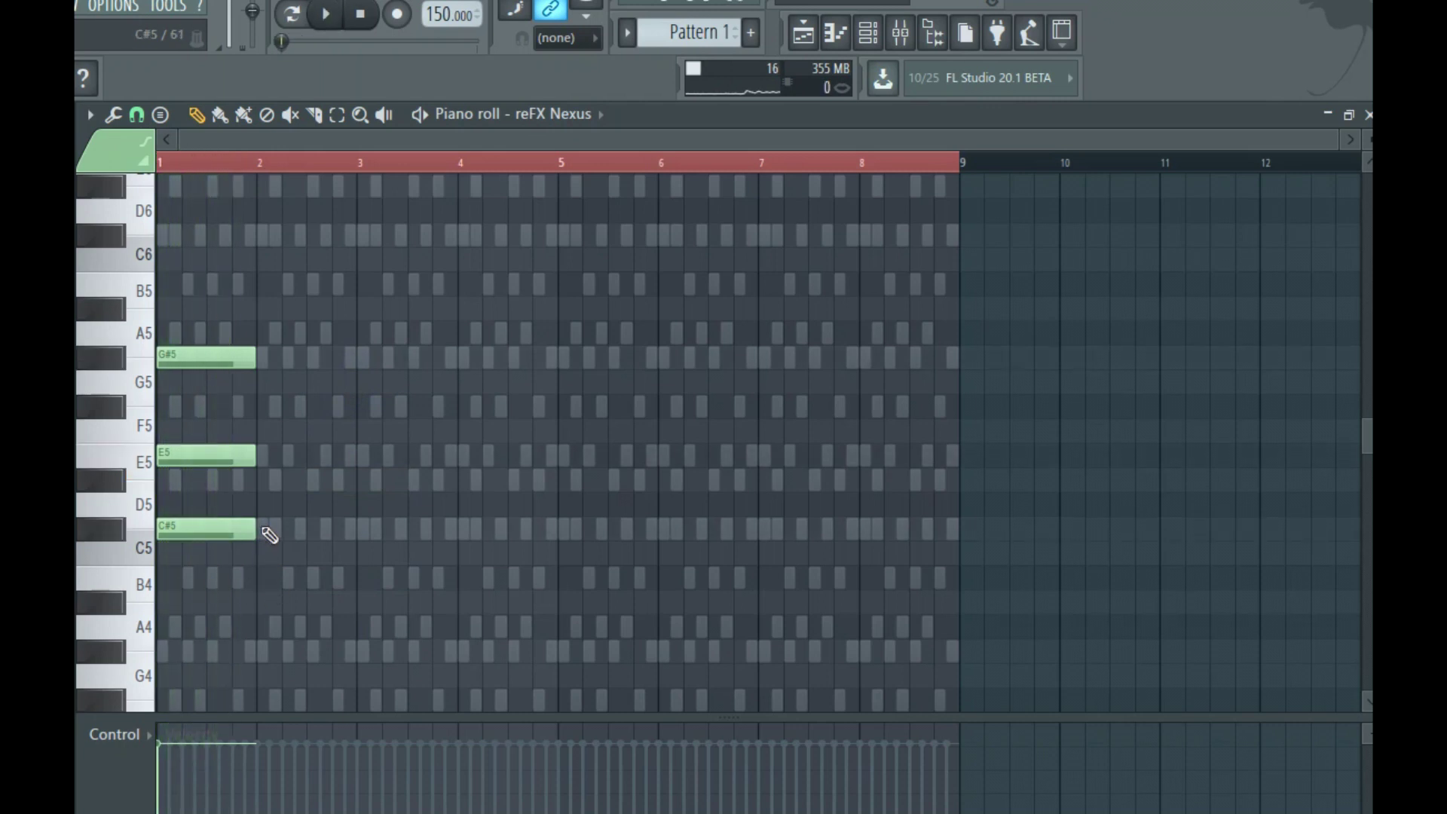
Add a one-bar chord of C#5, D#5 and G#5 in bar 2 and play the two chords.
click(267, 530)
click(265, 480)
click(263, 359)
key(space)
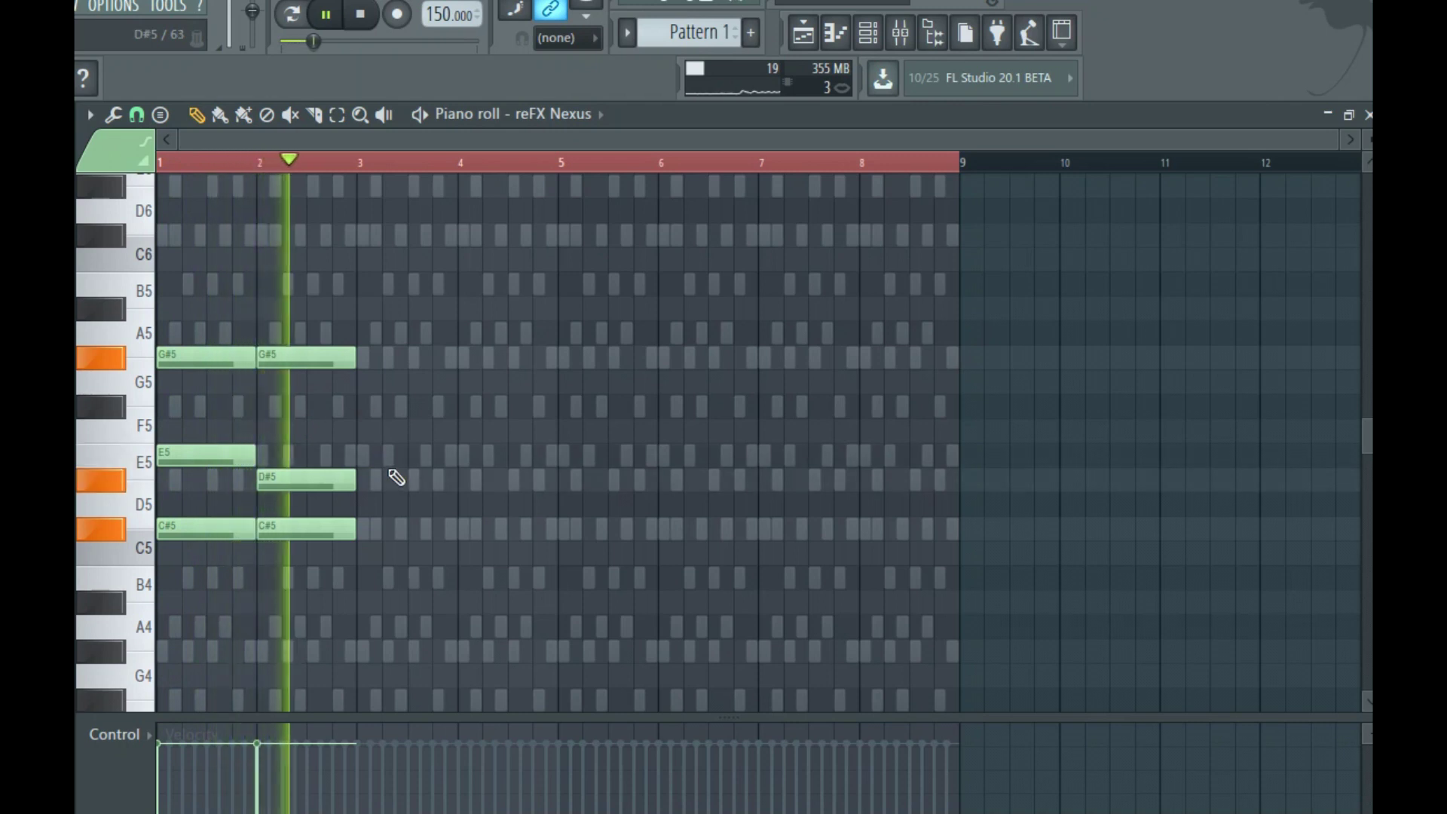
key(space)
Add a one-bar chord of C#5, E5 and G#5 in bar 3 and play the progression.
click(363, 480)
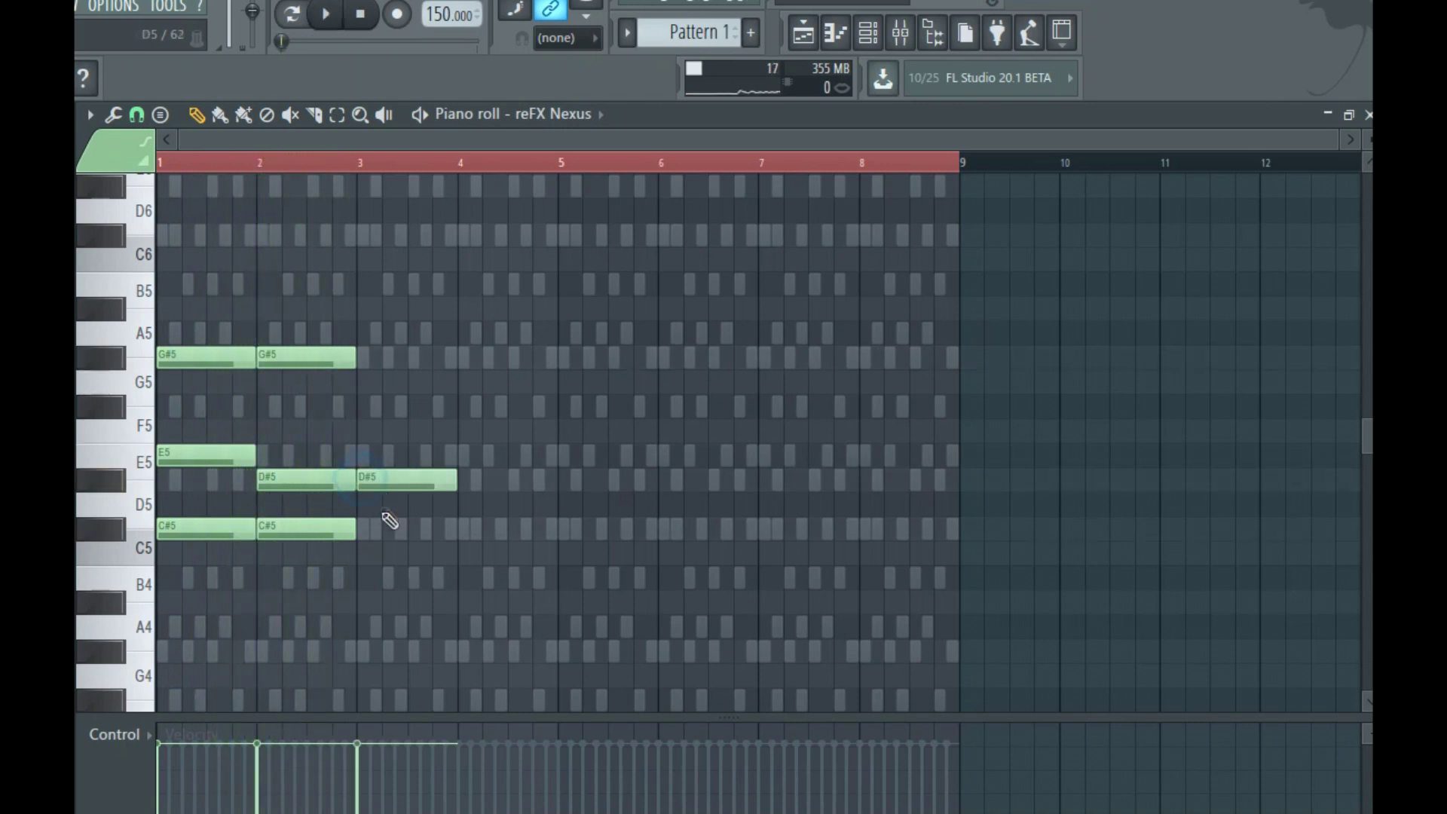
click(379, 529)
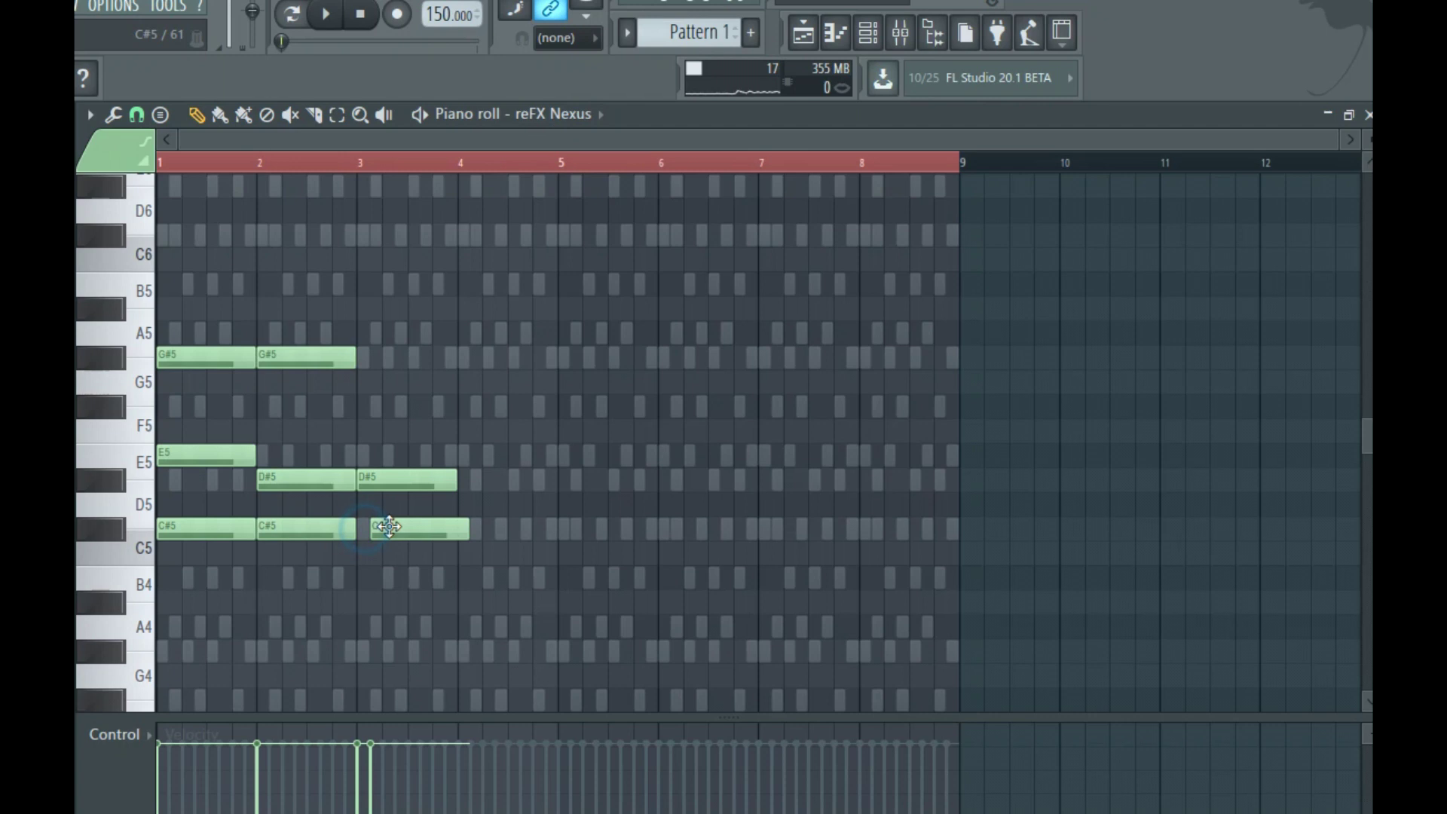
drag(381, 482, 387, 456)
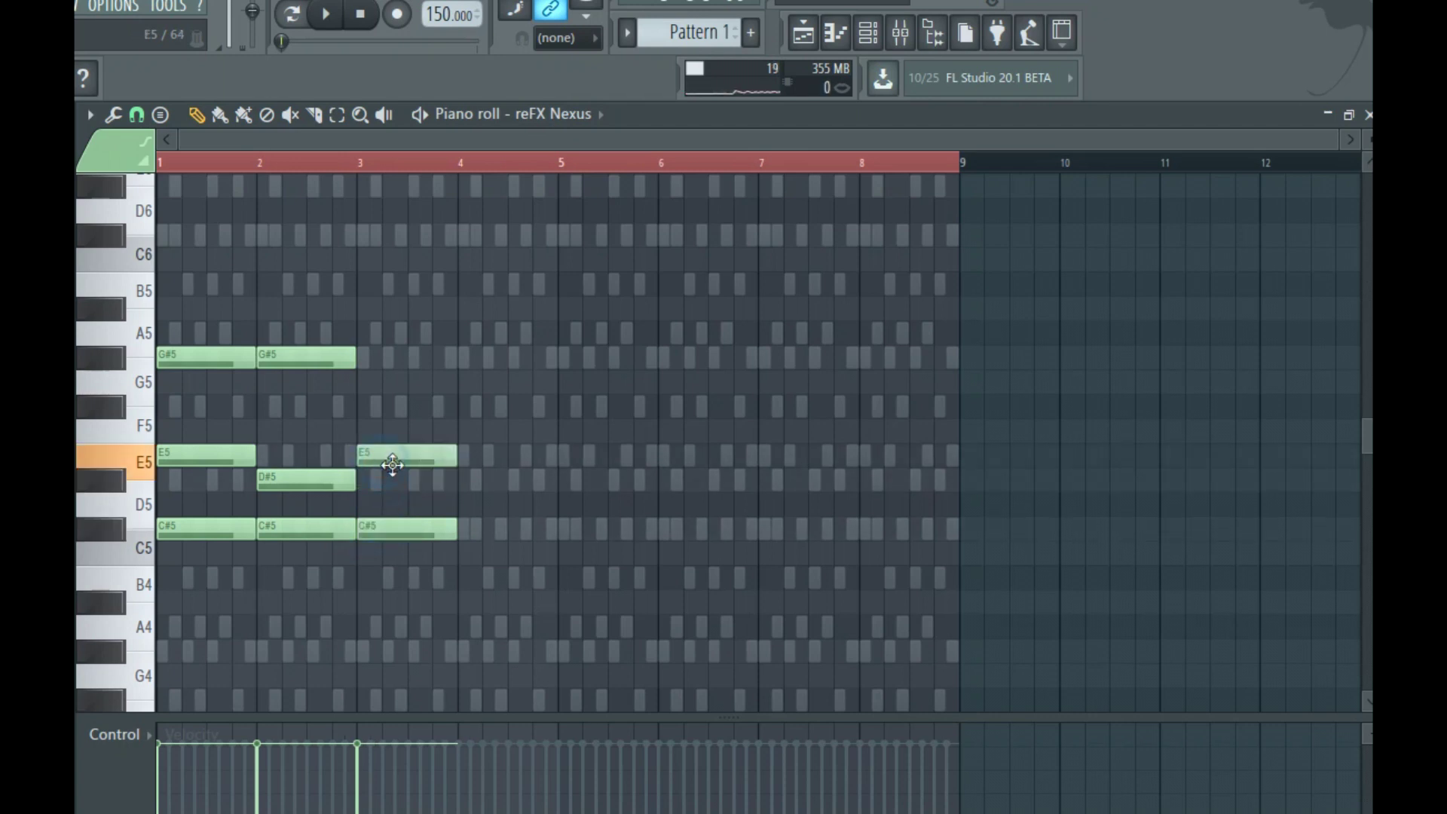
click(366, 354)
key(space)
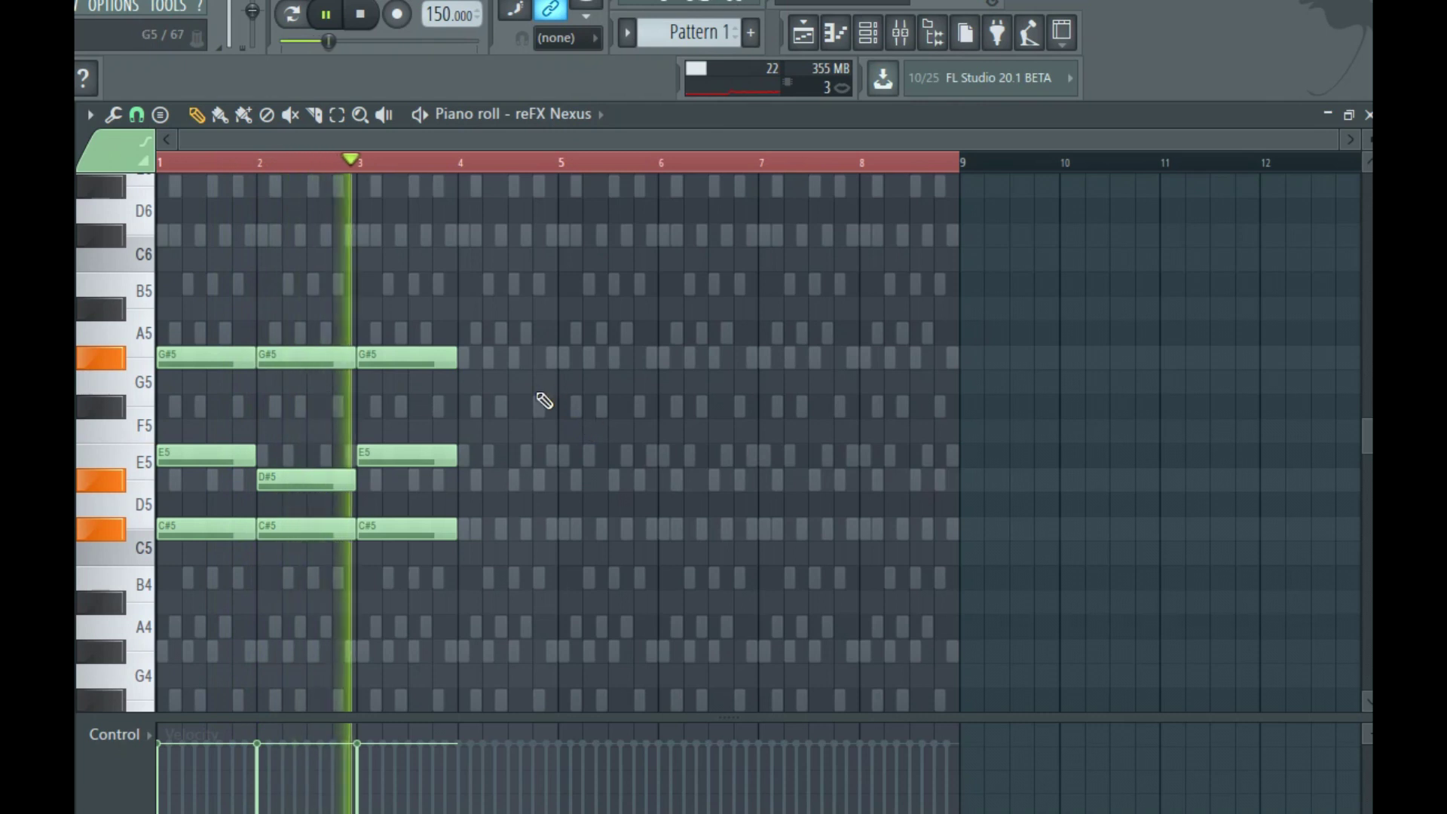
key(space)
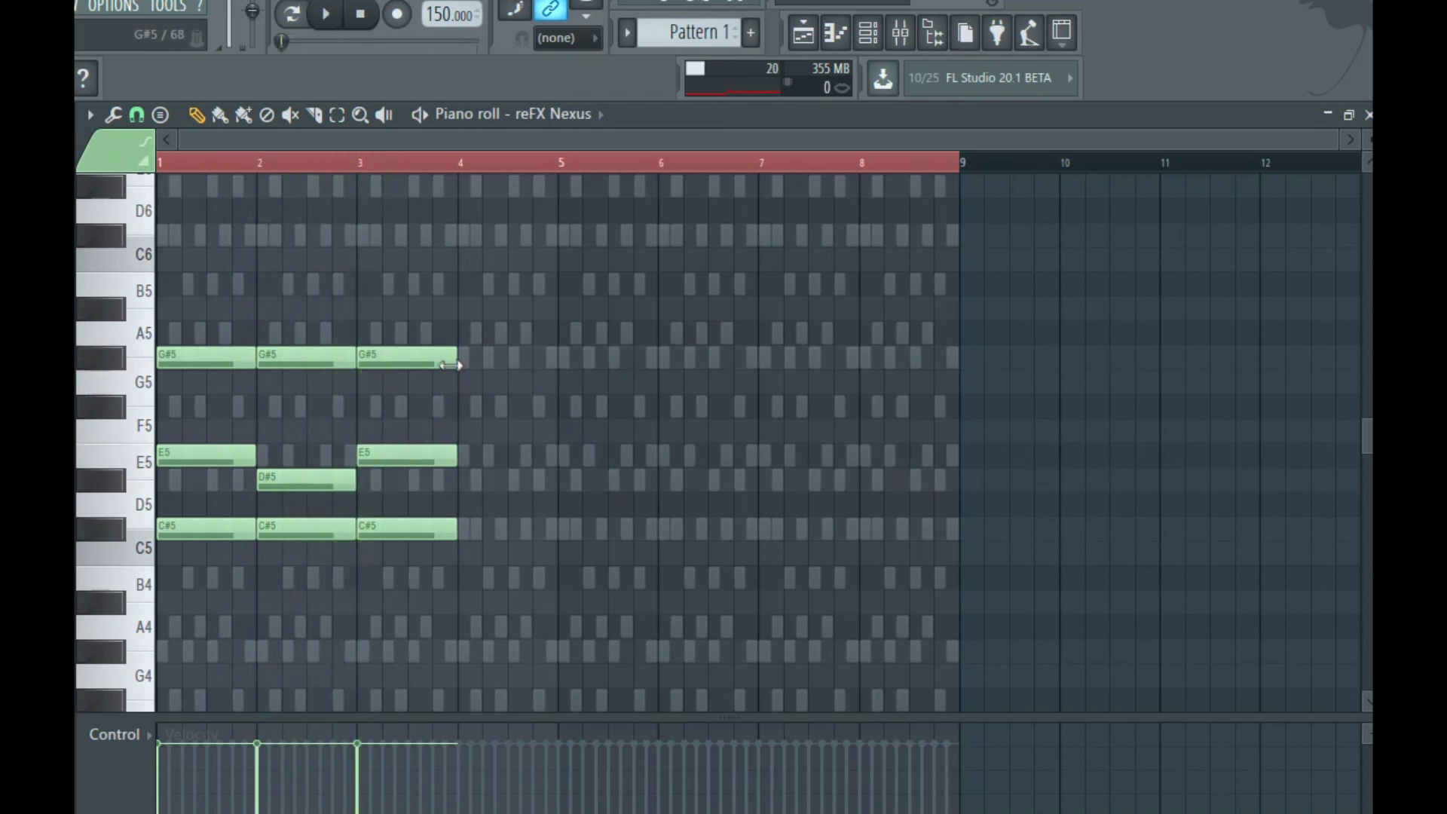
Change the bar 3 chord to C#5, F#5 and A5 and play the progression.
drag(414, 455, 402, 332)
key(space)
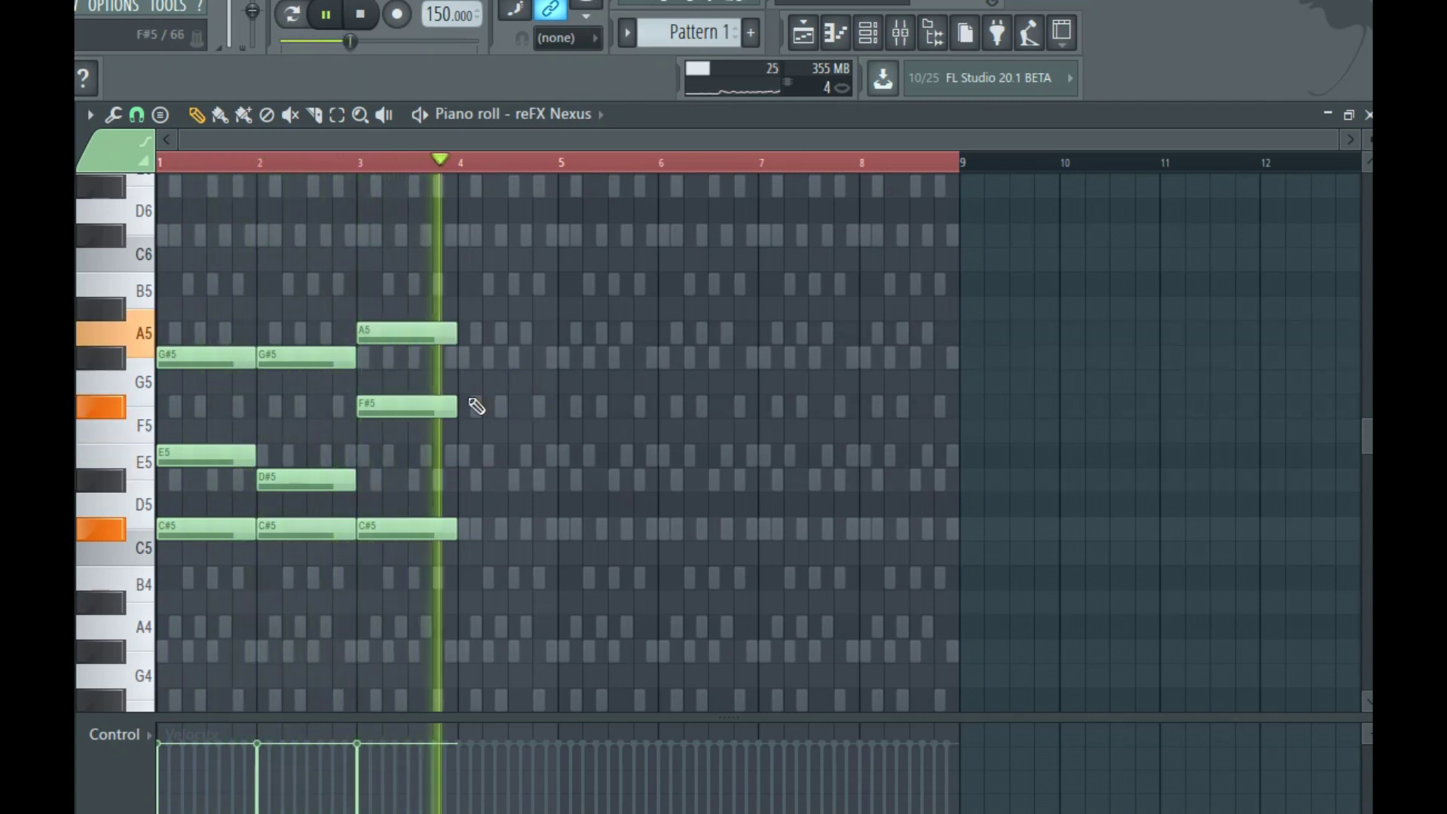
key(space)
Add a one-bar chord of C#5, F#5 and A5 in bar 4.
click(482, 528)
drag(495, 528, 463, 405)
click(468, 326)
click(517, 407)
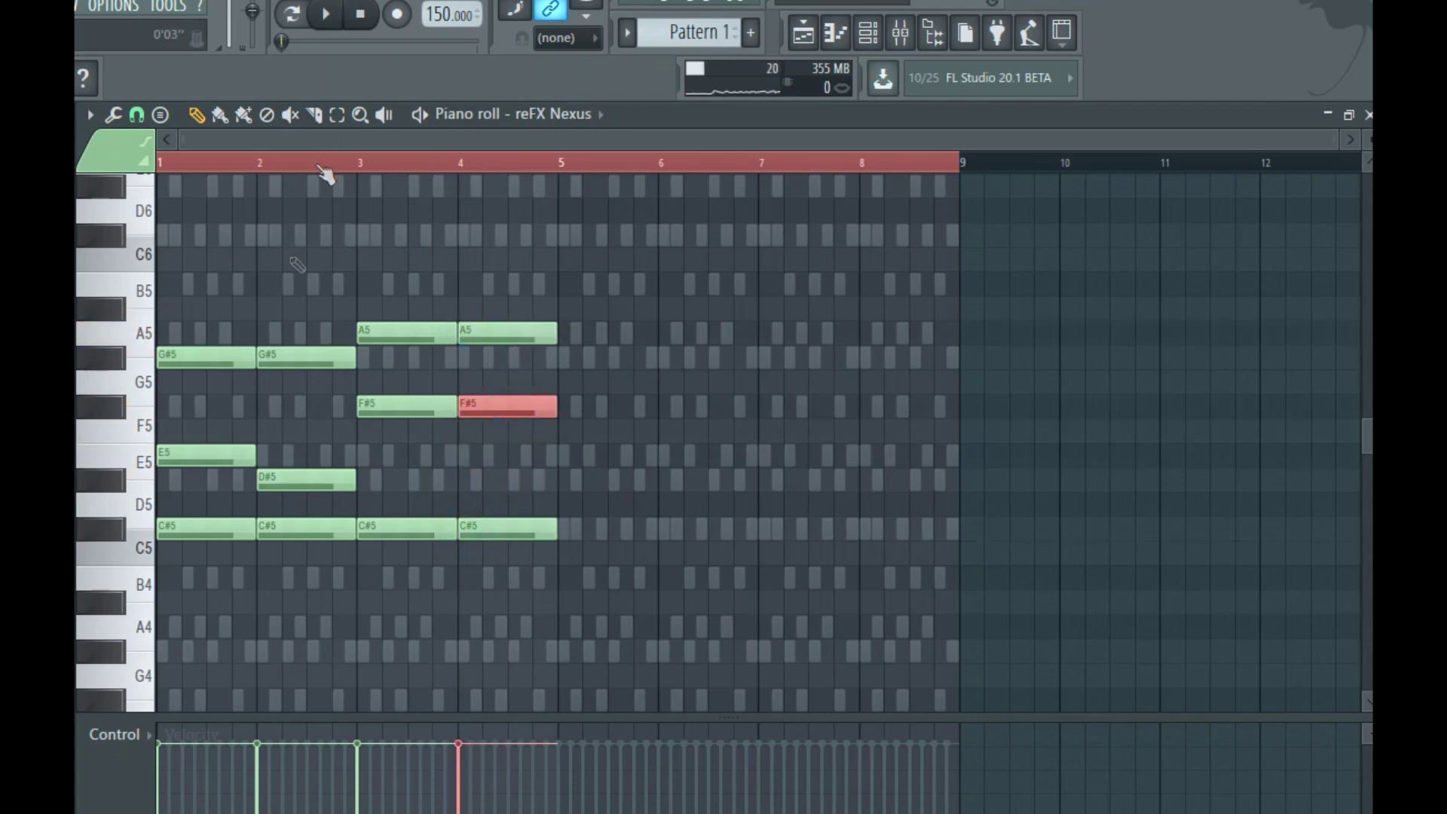
Try E5 as the middle note of bar 2, return it to D#5 and play the progression.
drag(285, 480, 282, 444)
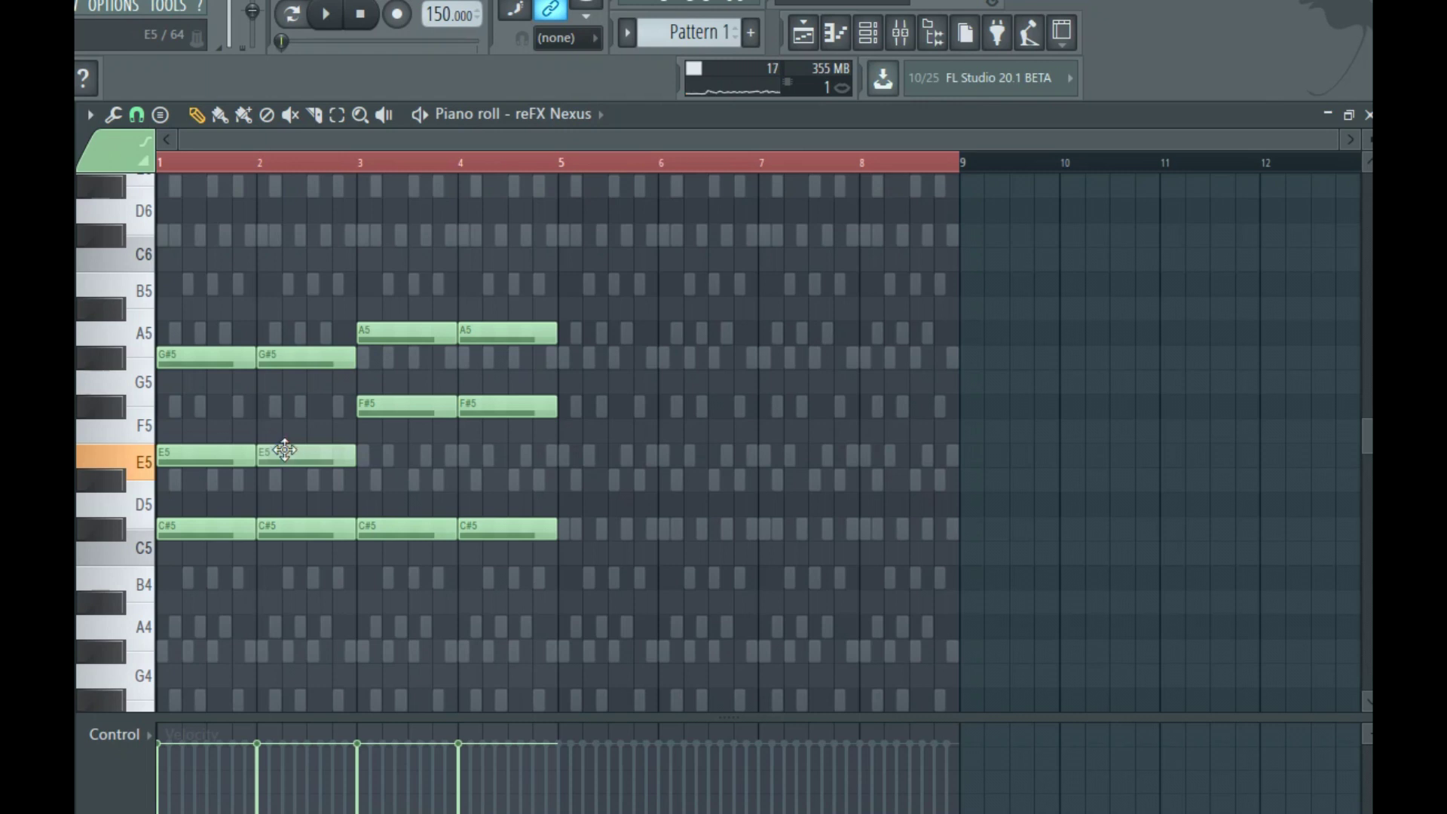
drag(285, 450, 294, 491)
key(space)
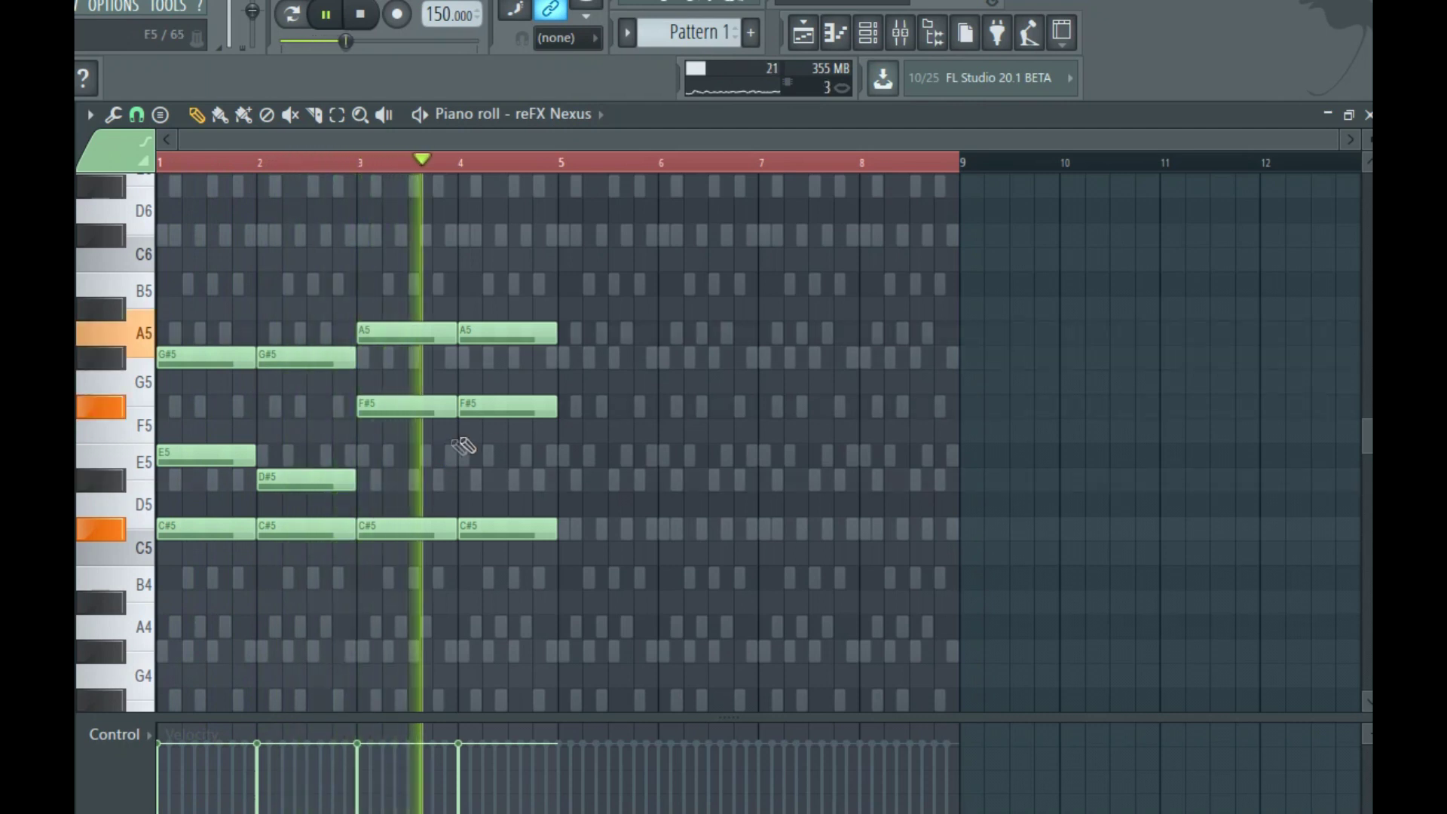
key(space)
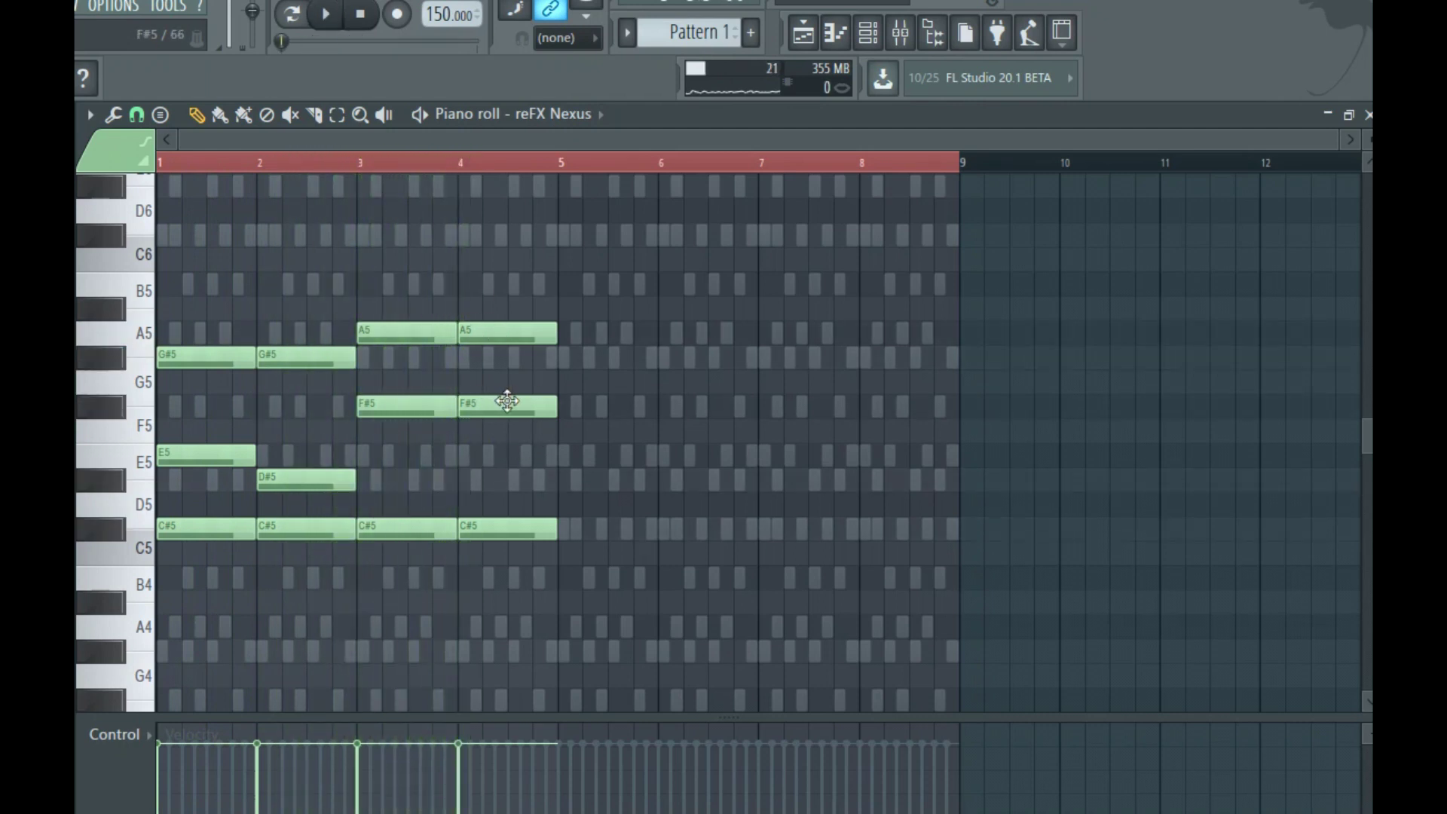
Raise the F#5 note in bar 4 by an octave to F#6 and play the progression.
click(539, 411)
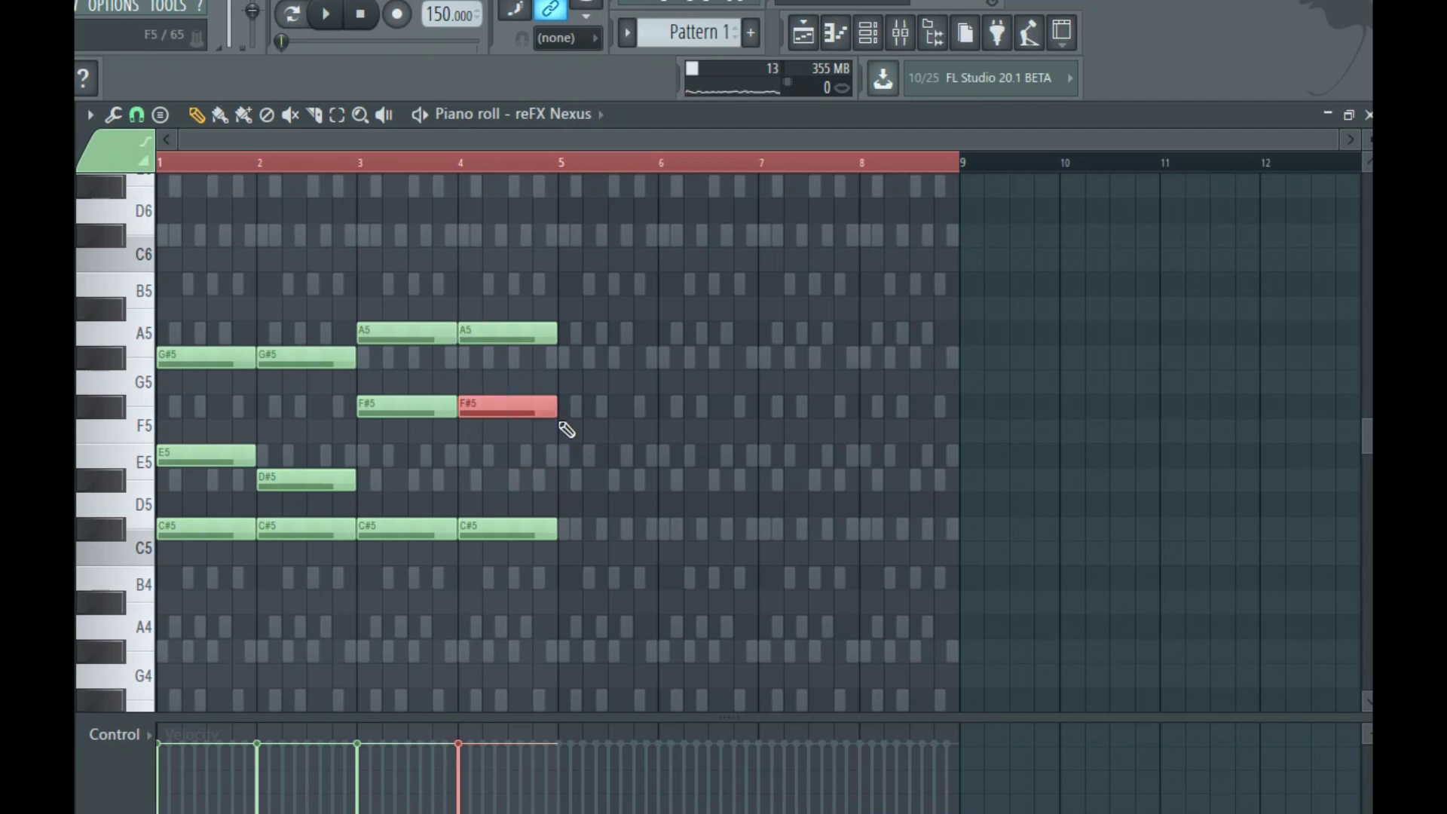
key(ctrl+Up)
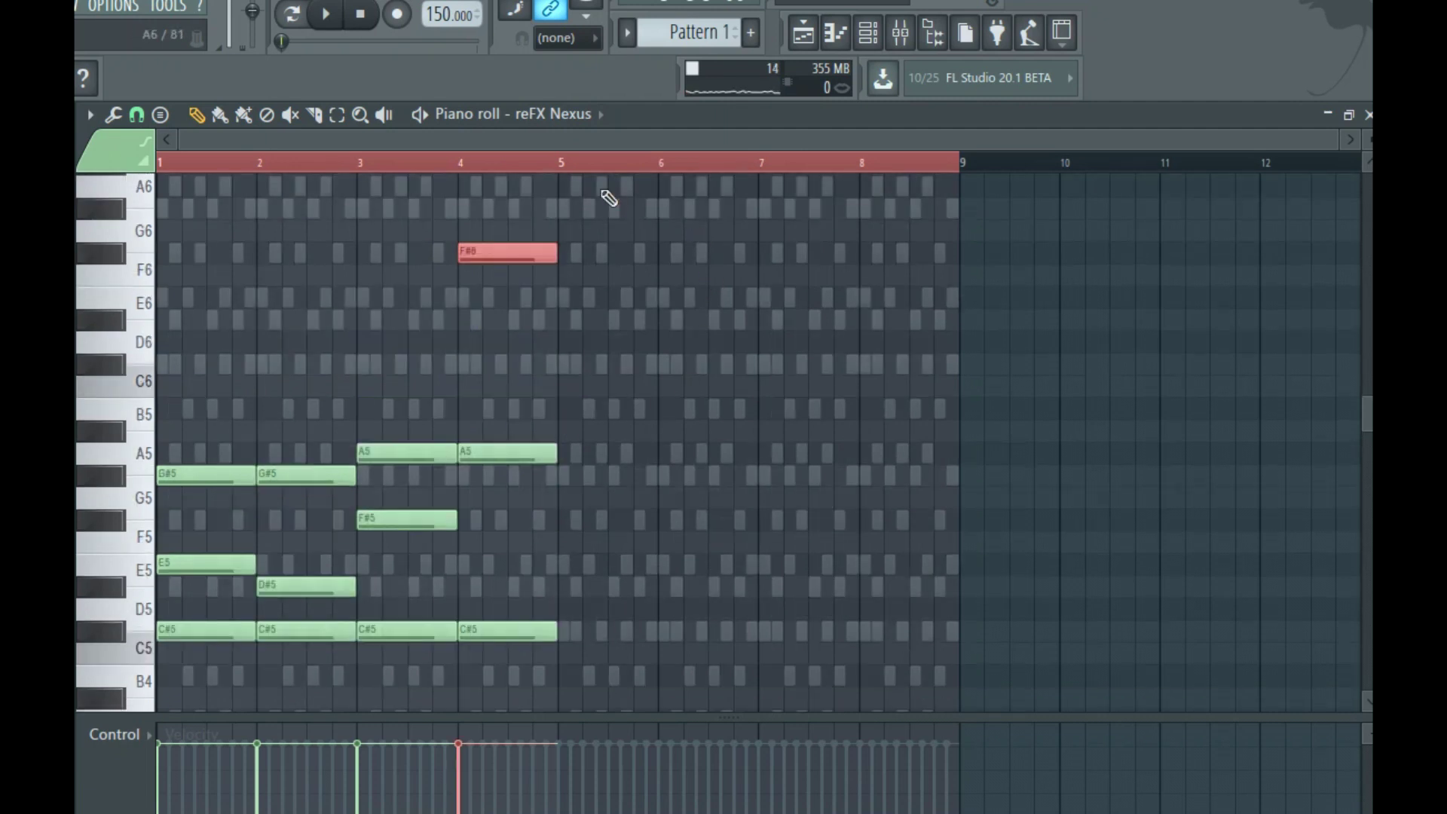
key(space)
ctrl+click(648, 291)
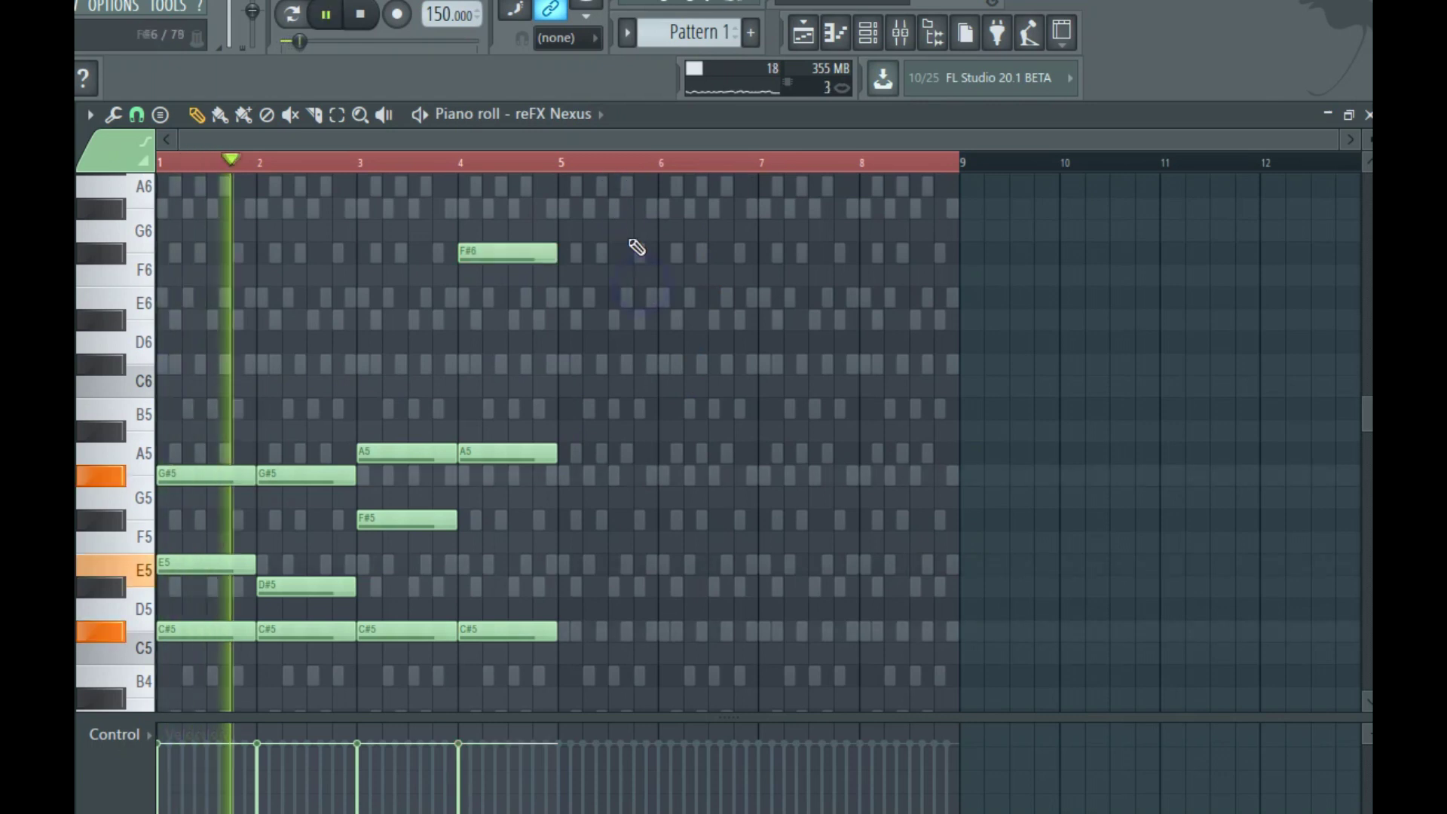
Duplicate the whole four-bar progression into bars 5 to 8.
key(ctrl+a)
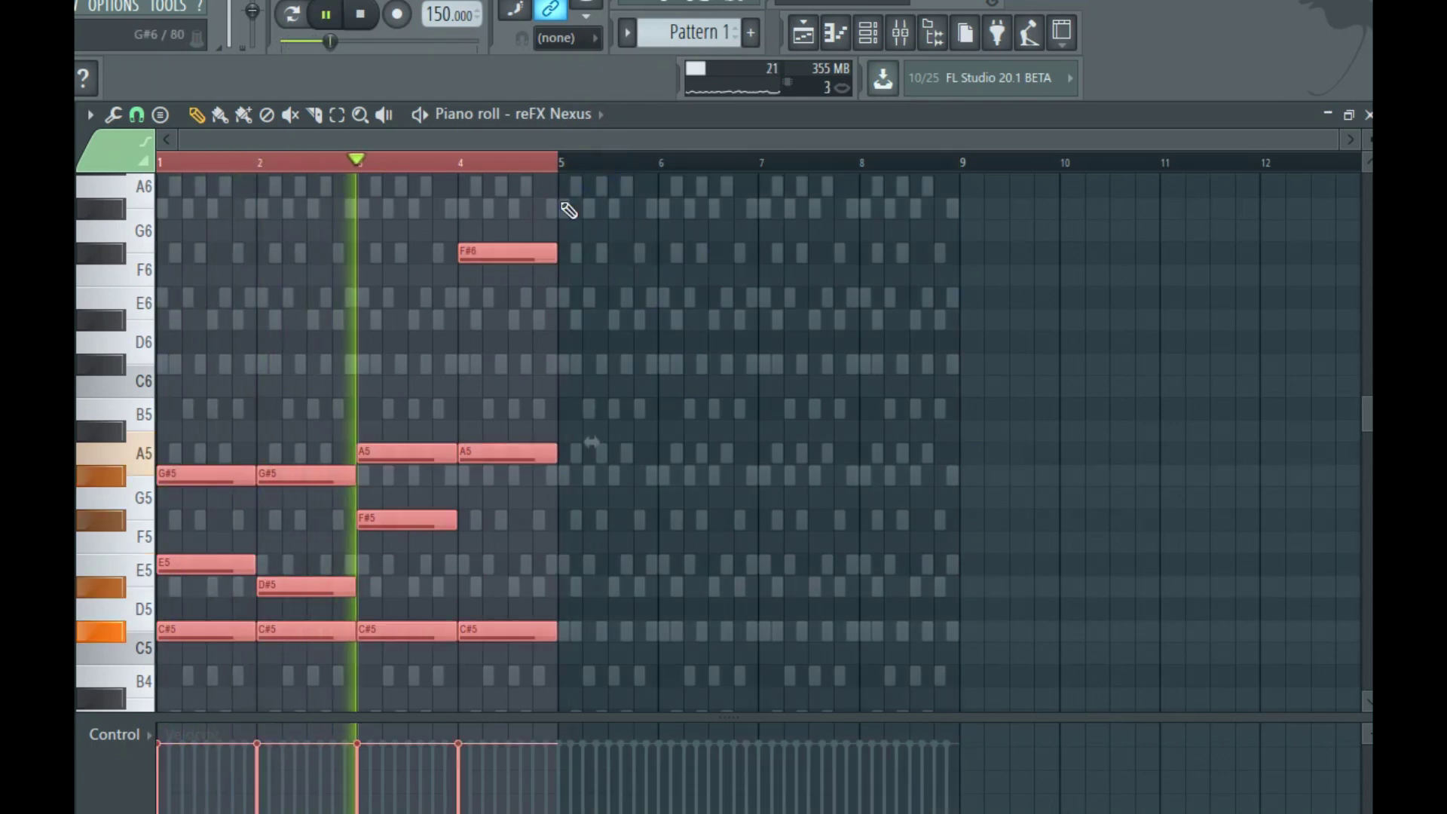
key(ctrl+b)
click(751, 252)
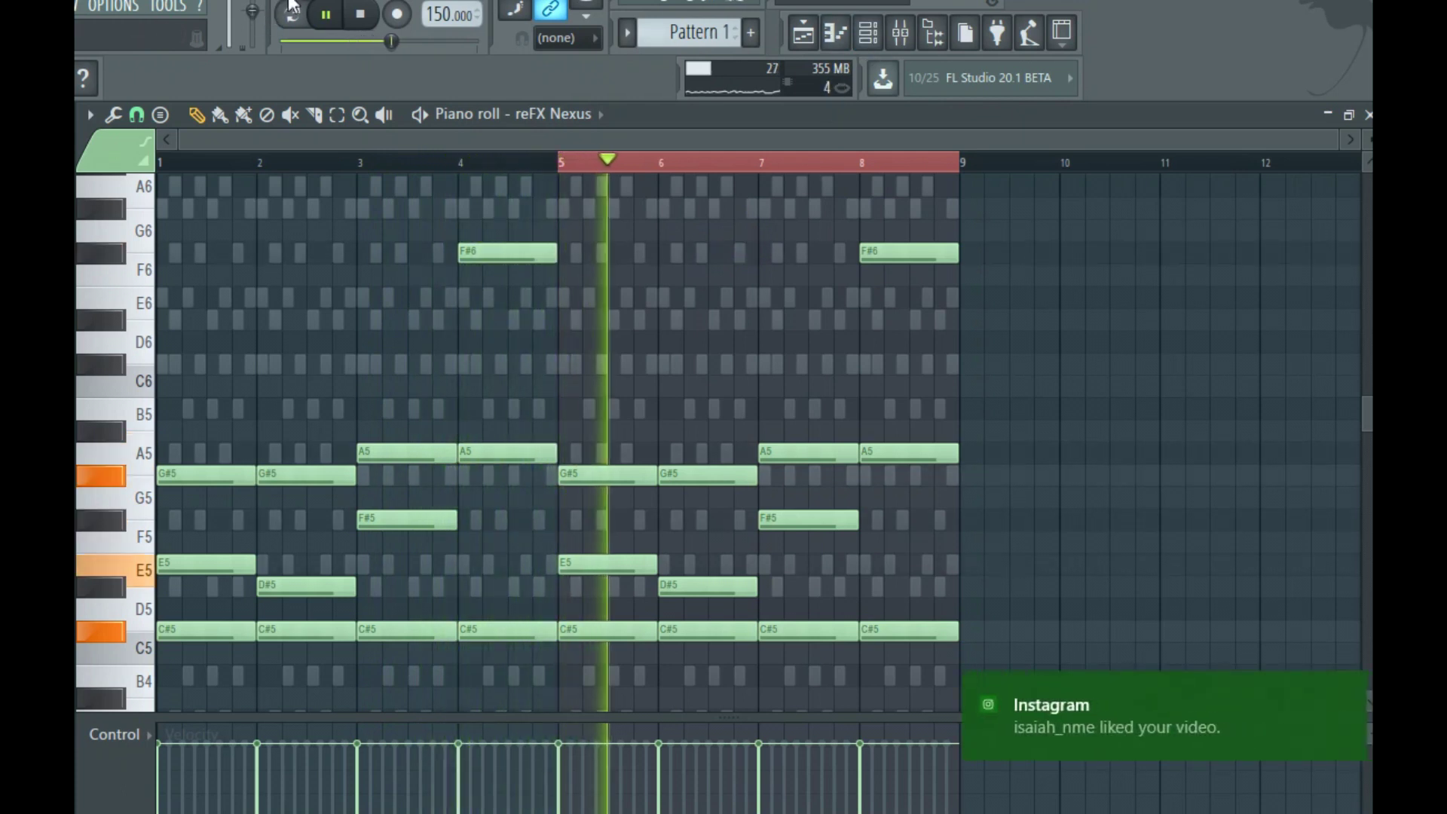
Add a second reFX Nexus channel to the channel rack and bring up its plugin window.
click(868, 32)
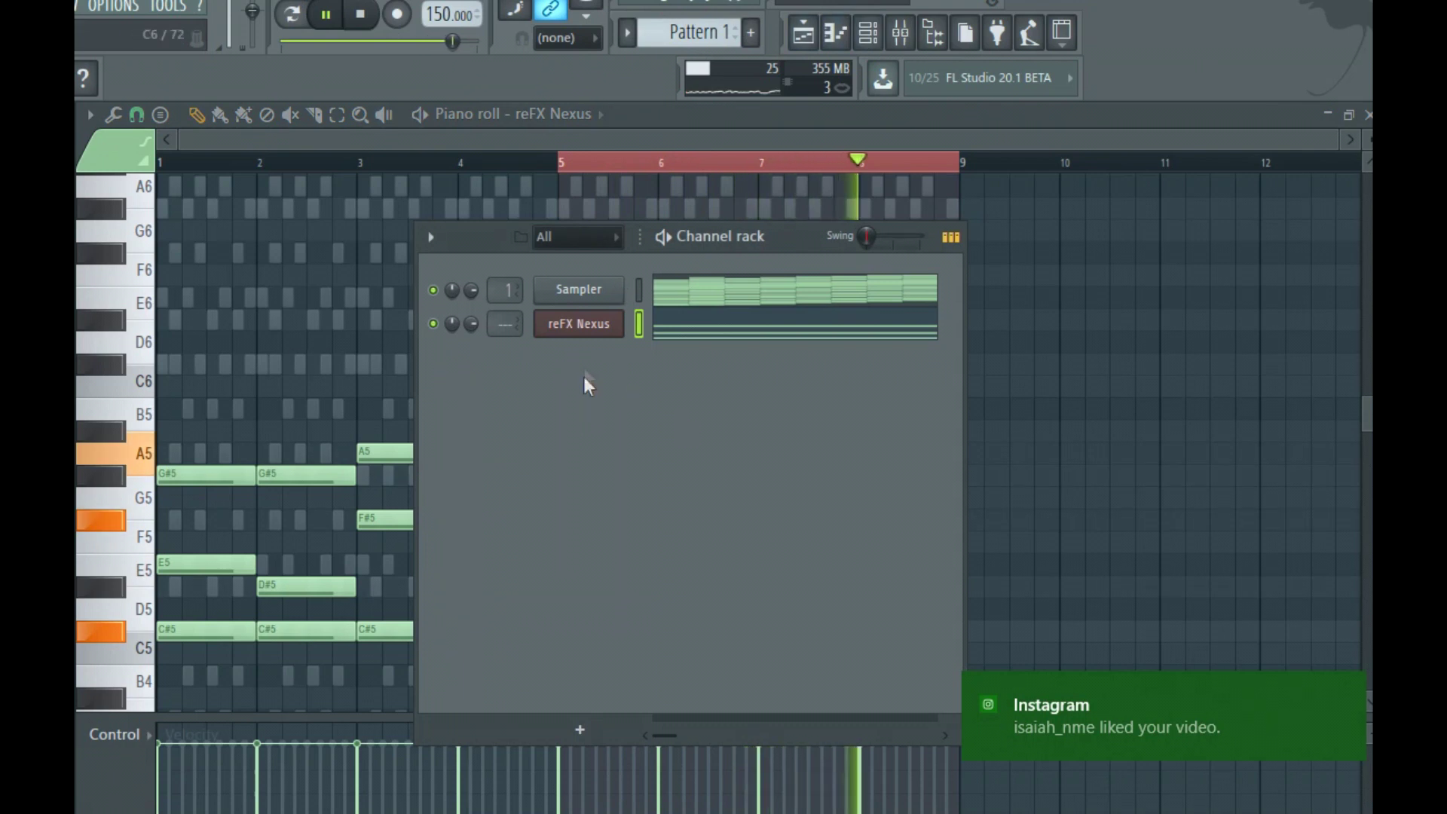
right_click(588, 323)
click(688, 496)
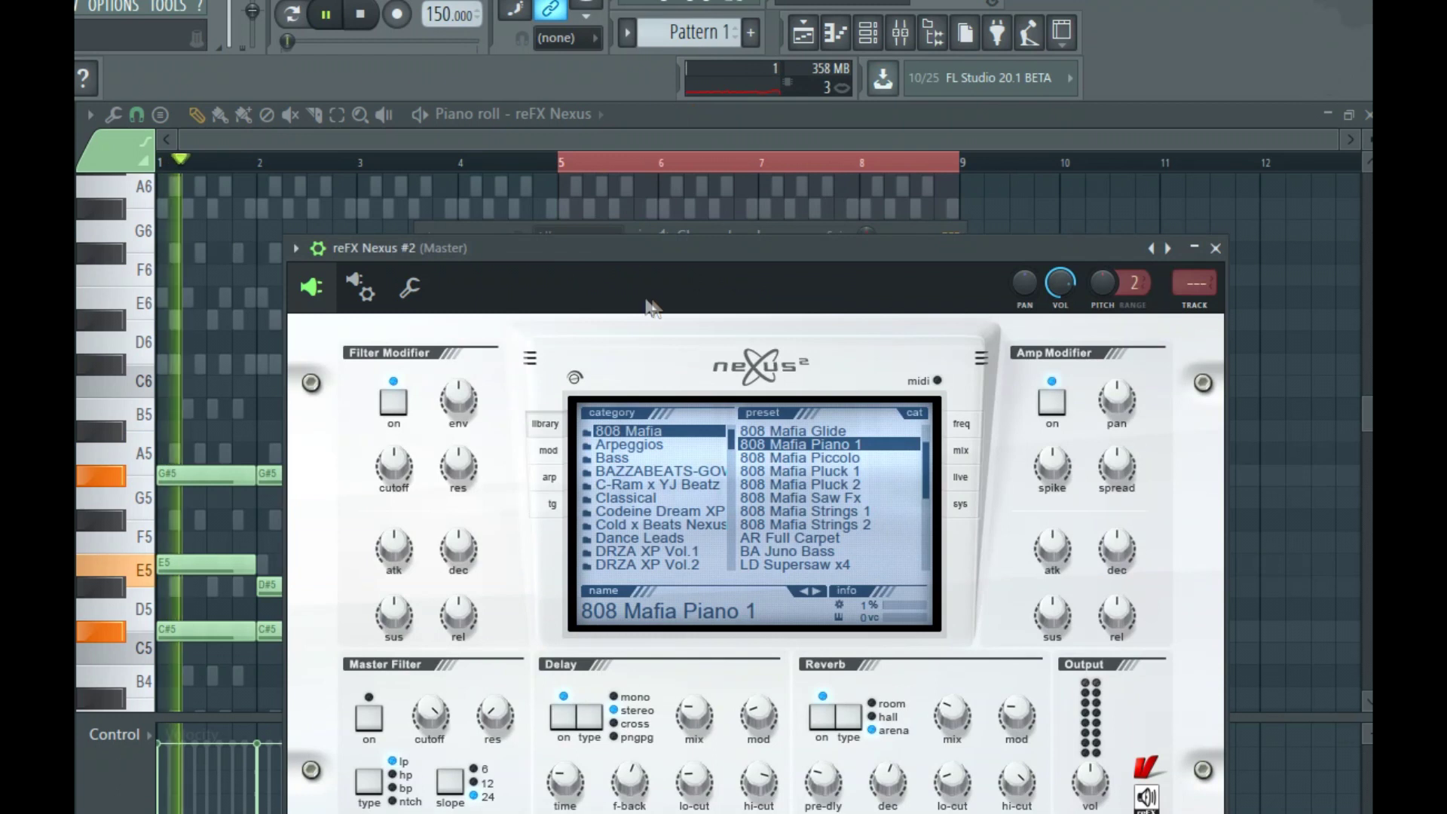
click(869, 38)
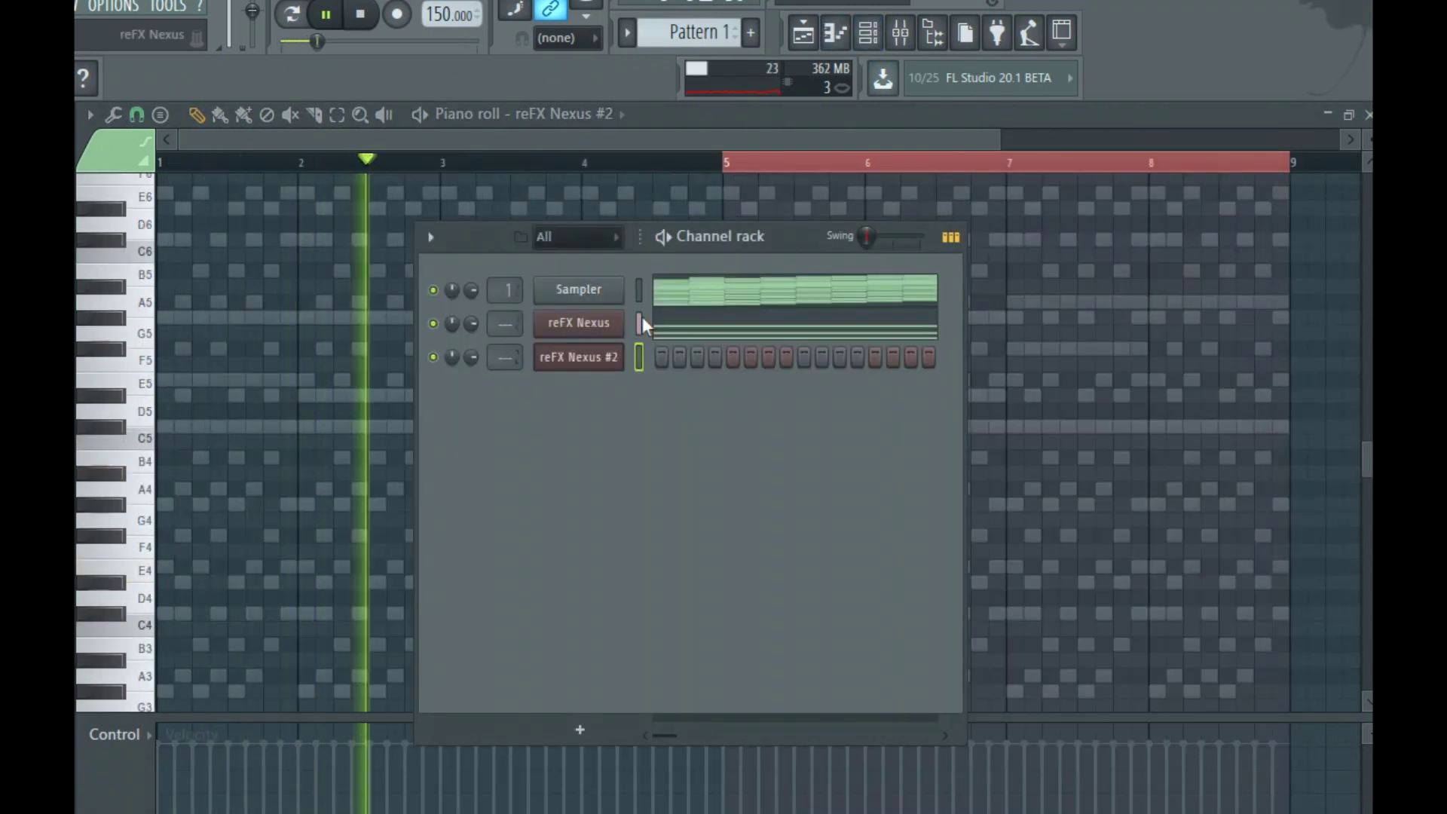
click(638, 356)
click(584, 362)
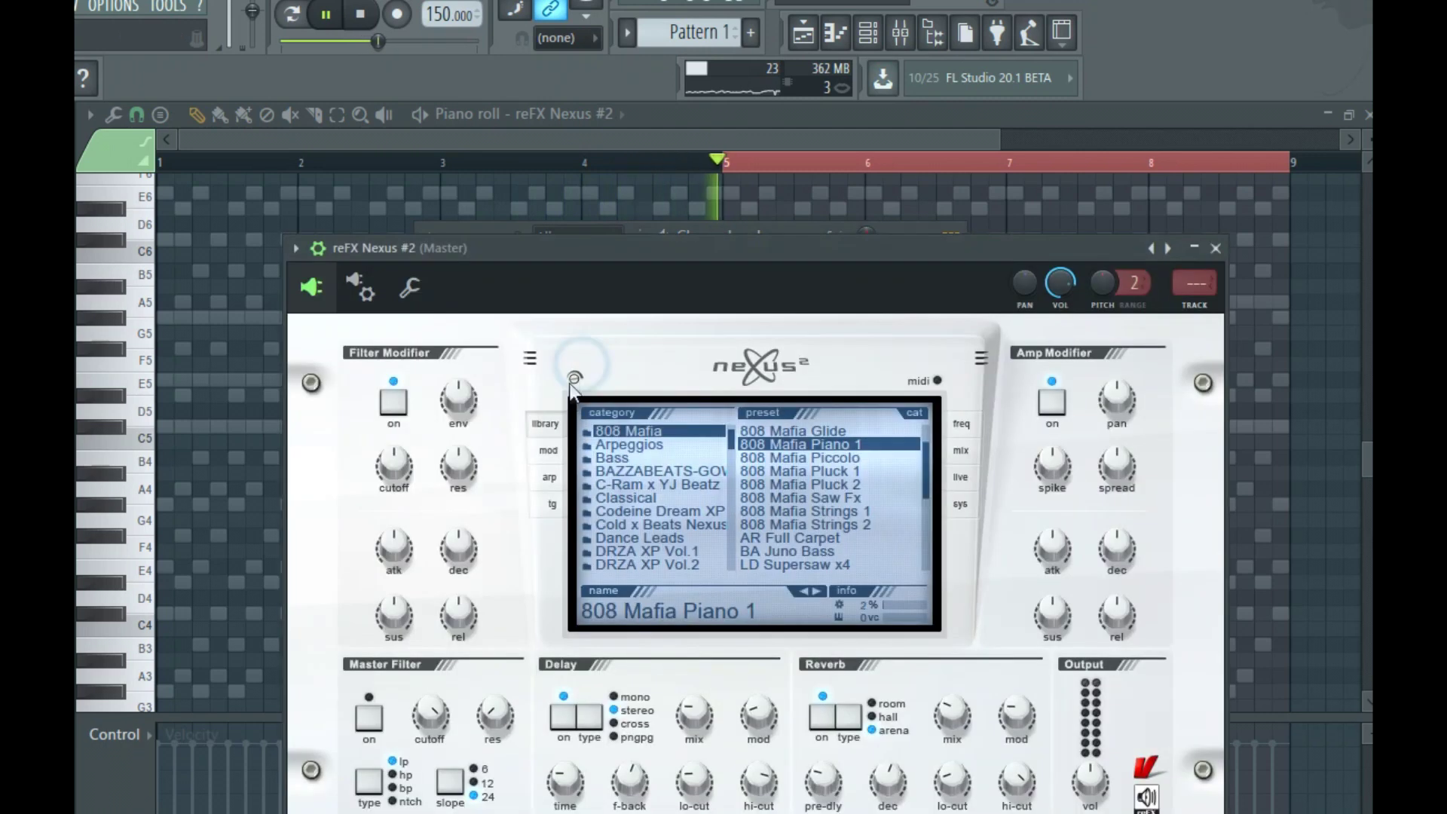
Try loading AR Menace Arps 1, AR Hammer Arp and AR Gated Arp from the saved "arp" search in reFX Nexus #2.
drag(734, 441, 742, 532)
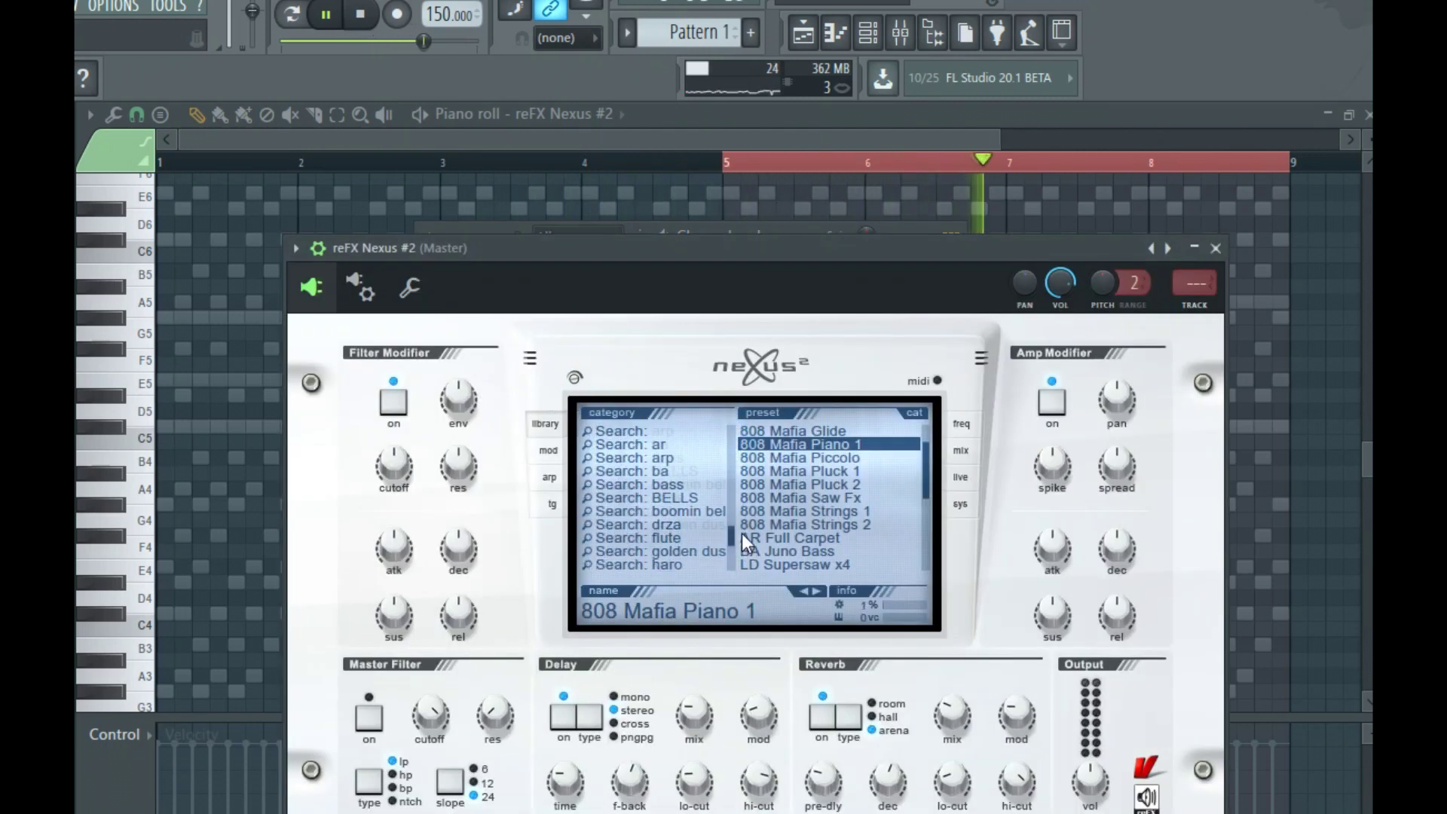
click(665, 457)
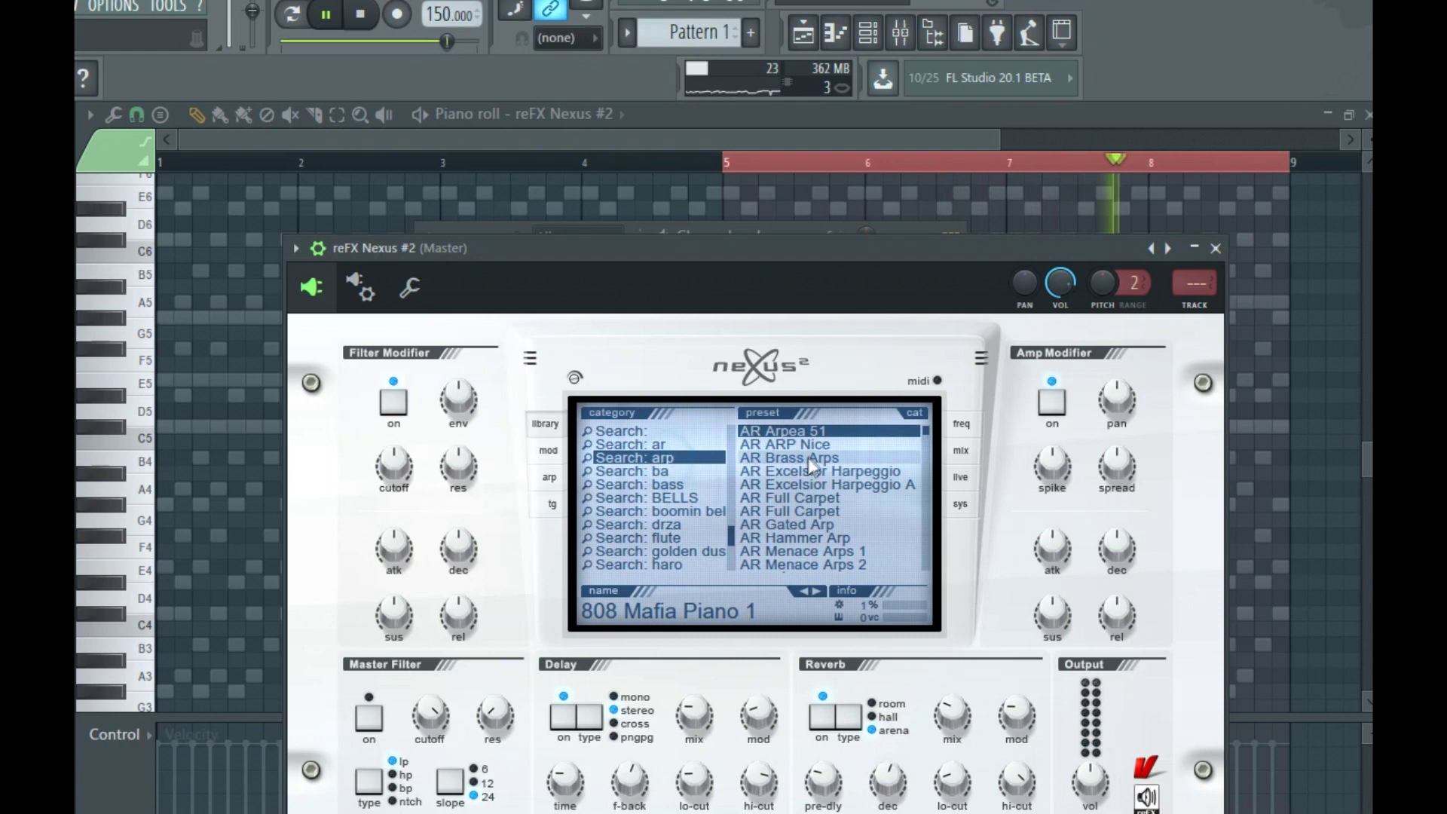
click(831, 547)
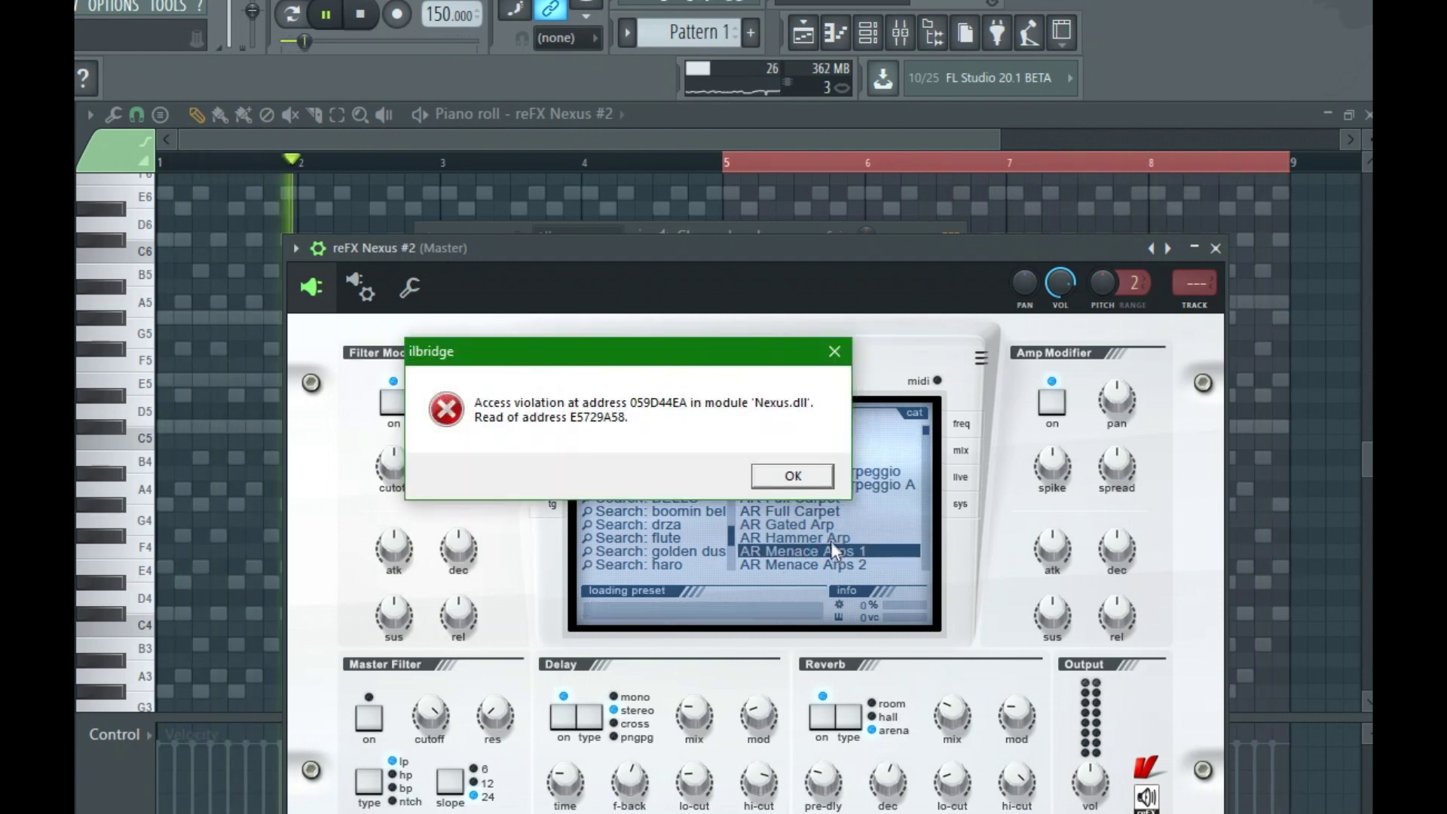
click(791, 474)
click(800, 535)
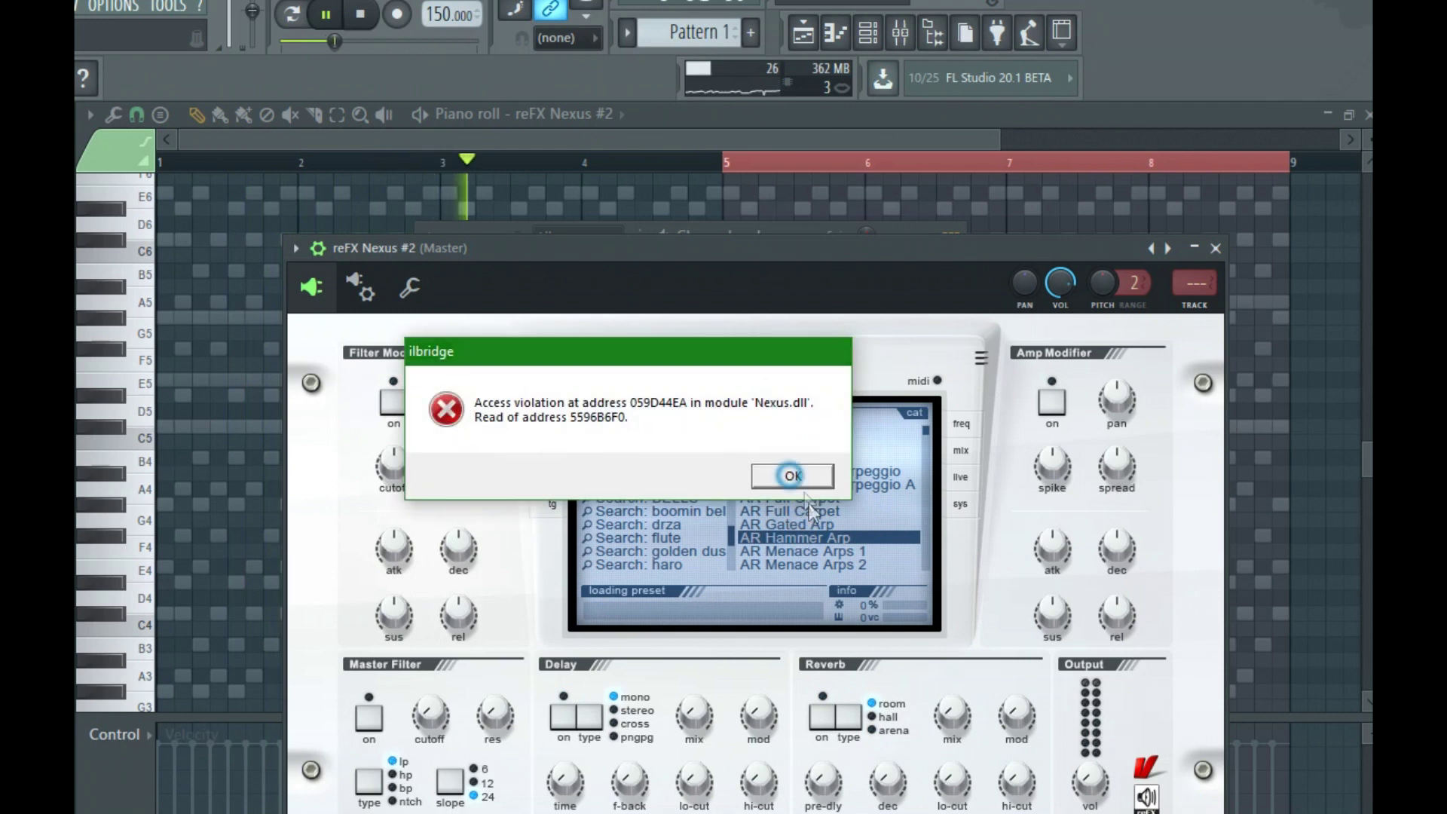
key(Return)
click(808, 524)
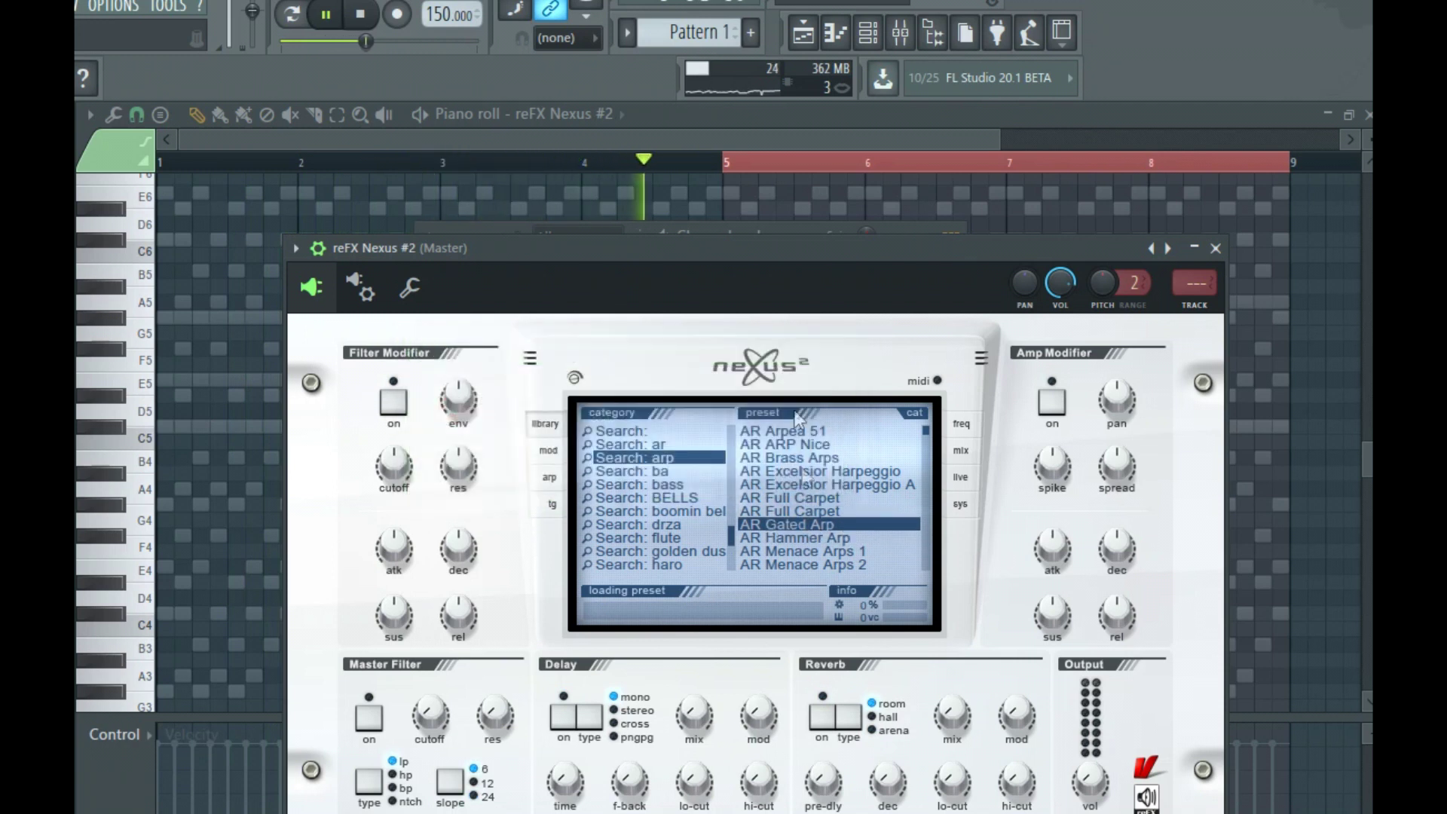
Copy the chord notes into the reFX Nexus #2 channel and play them.
click(868, 32)
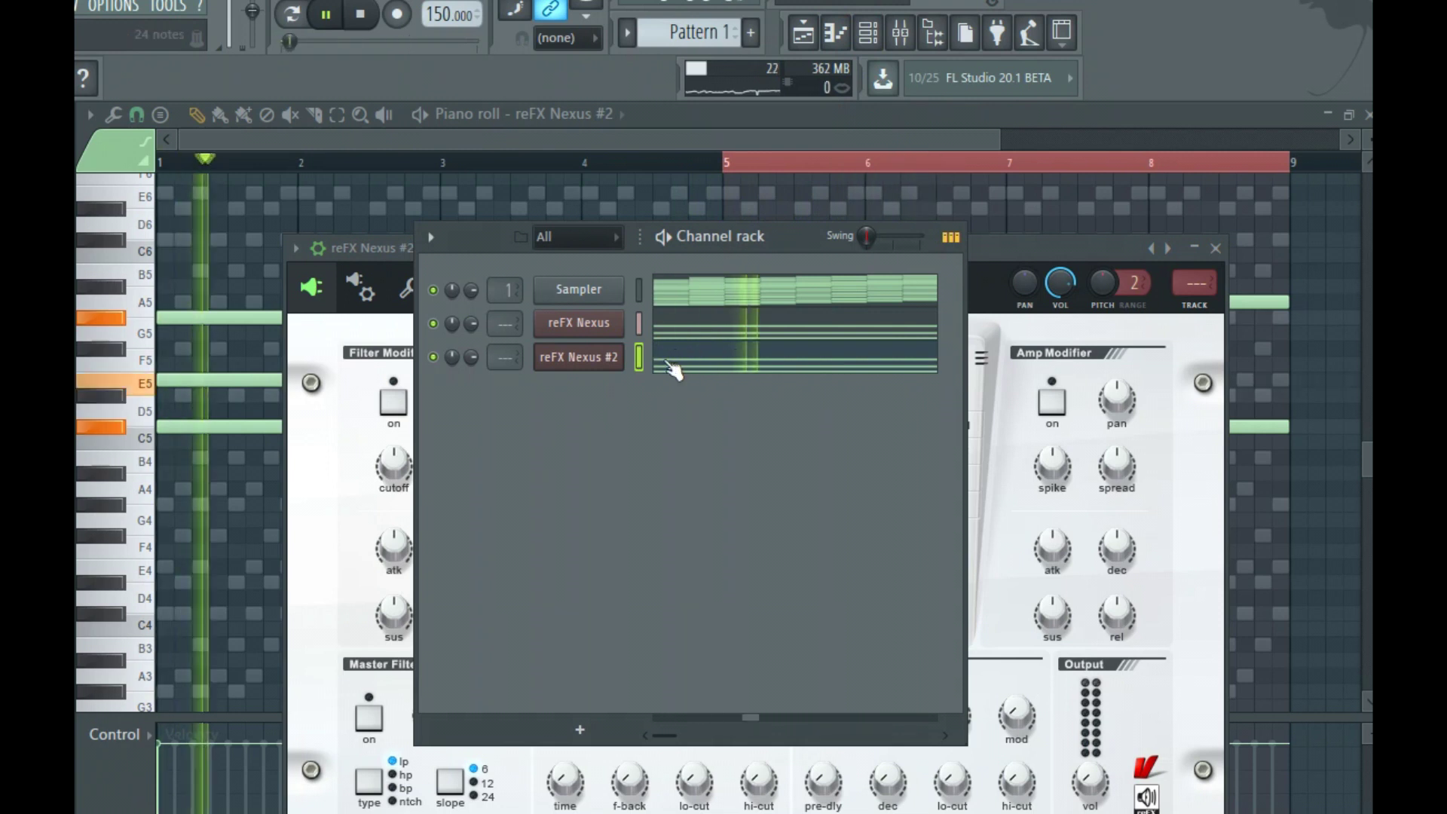
key(space)
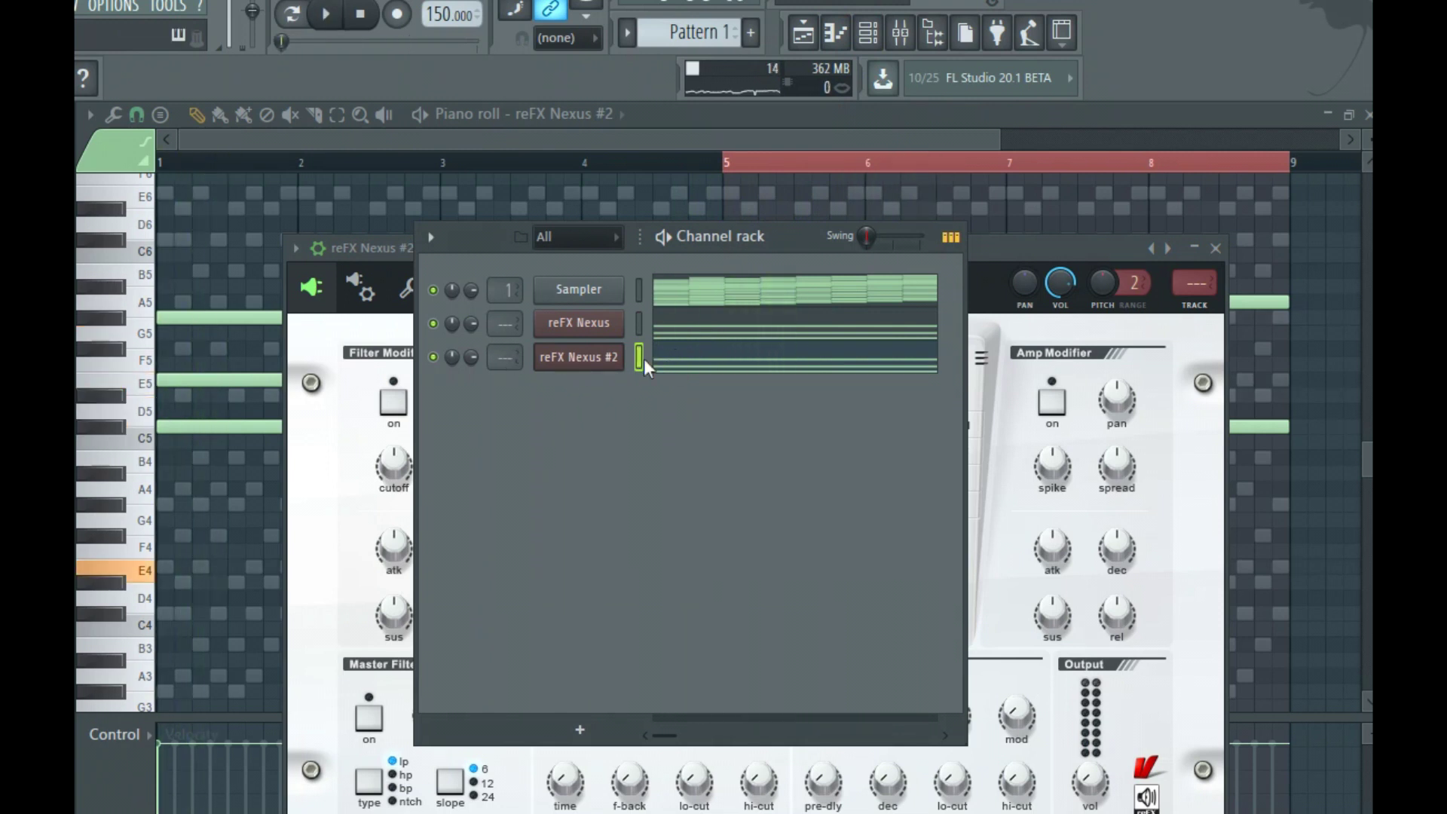
Try other arp presets in reFX Nexus #2, including AR NED Arpeggio and W Harp Arp (Chords).
click(591, 358)
click(592, 359)
click(762, 473)
click(790, 477)
click(794, 484)
click(794, 483)
click(810, 523)
click(786, 474)
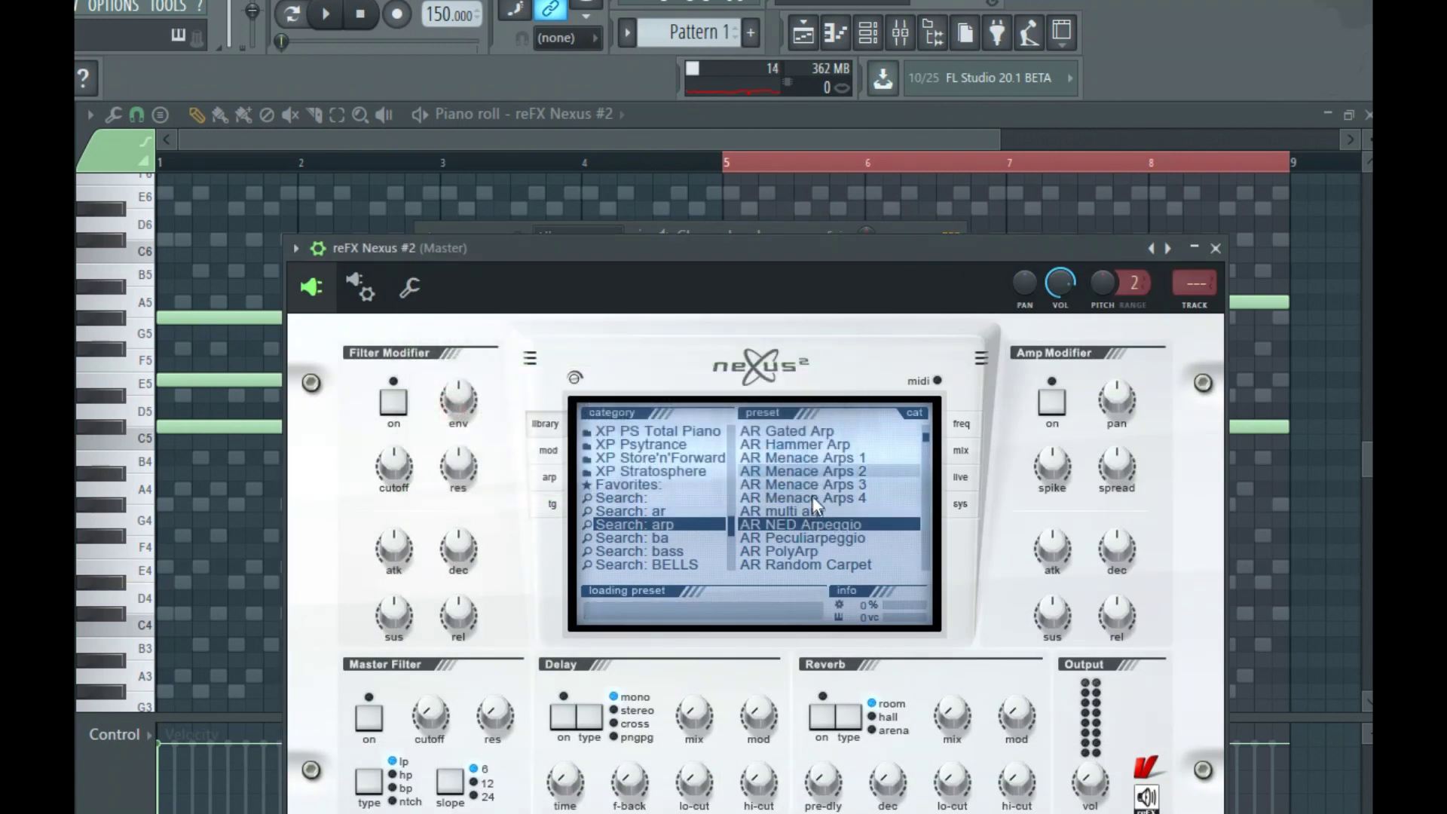
drag(922, 428, 925, 564)
click(806, 500)
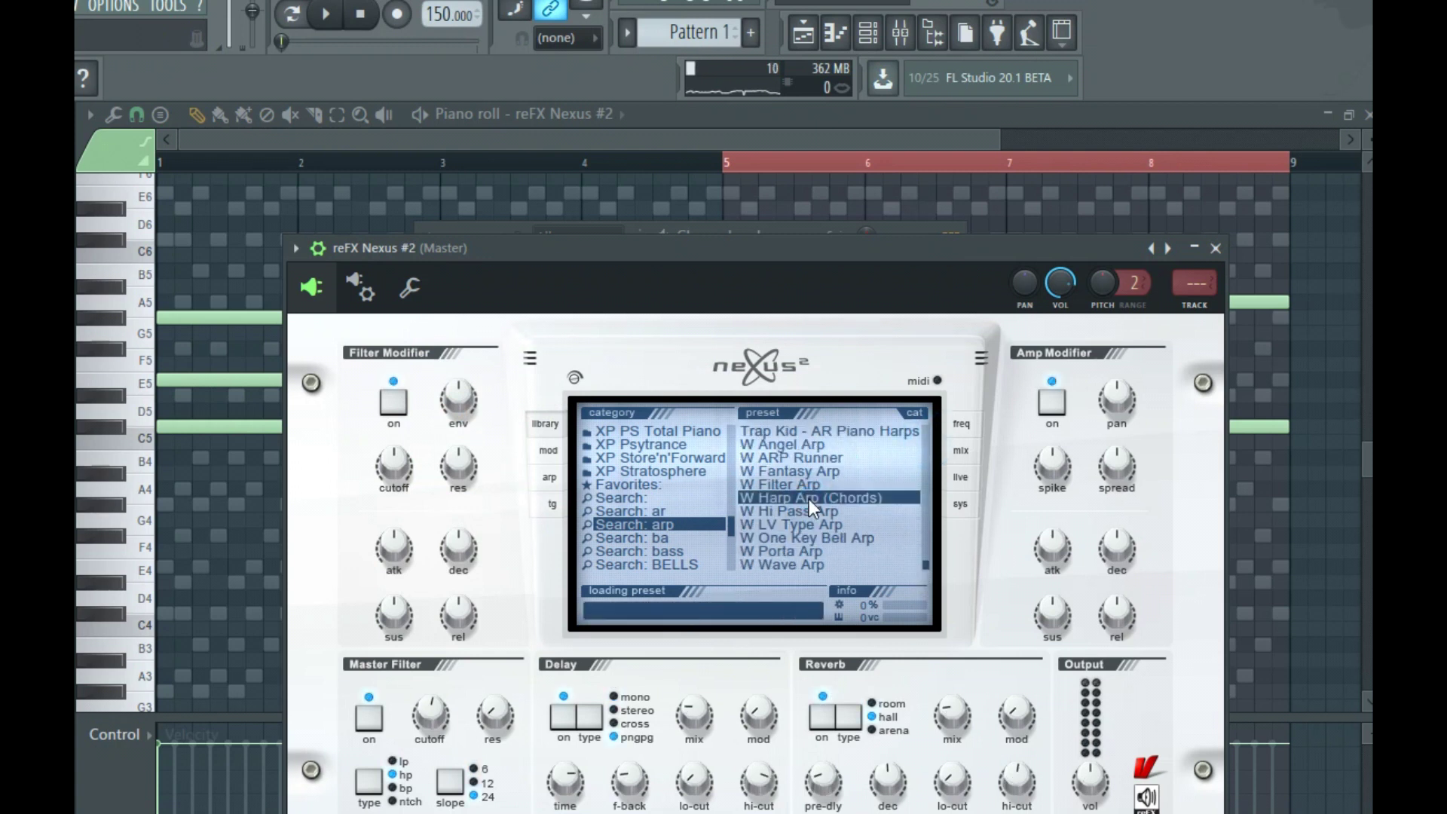
Delete the reFX Nexus #2 channel from the channel rack.
click(867, 31)
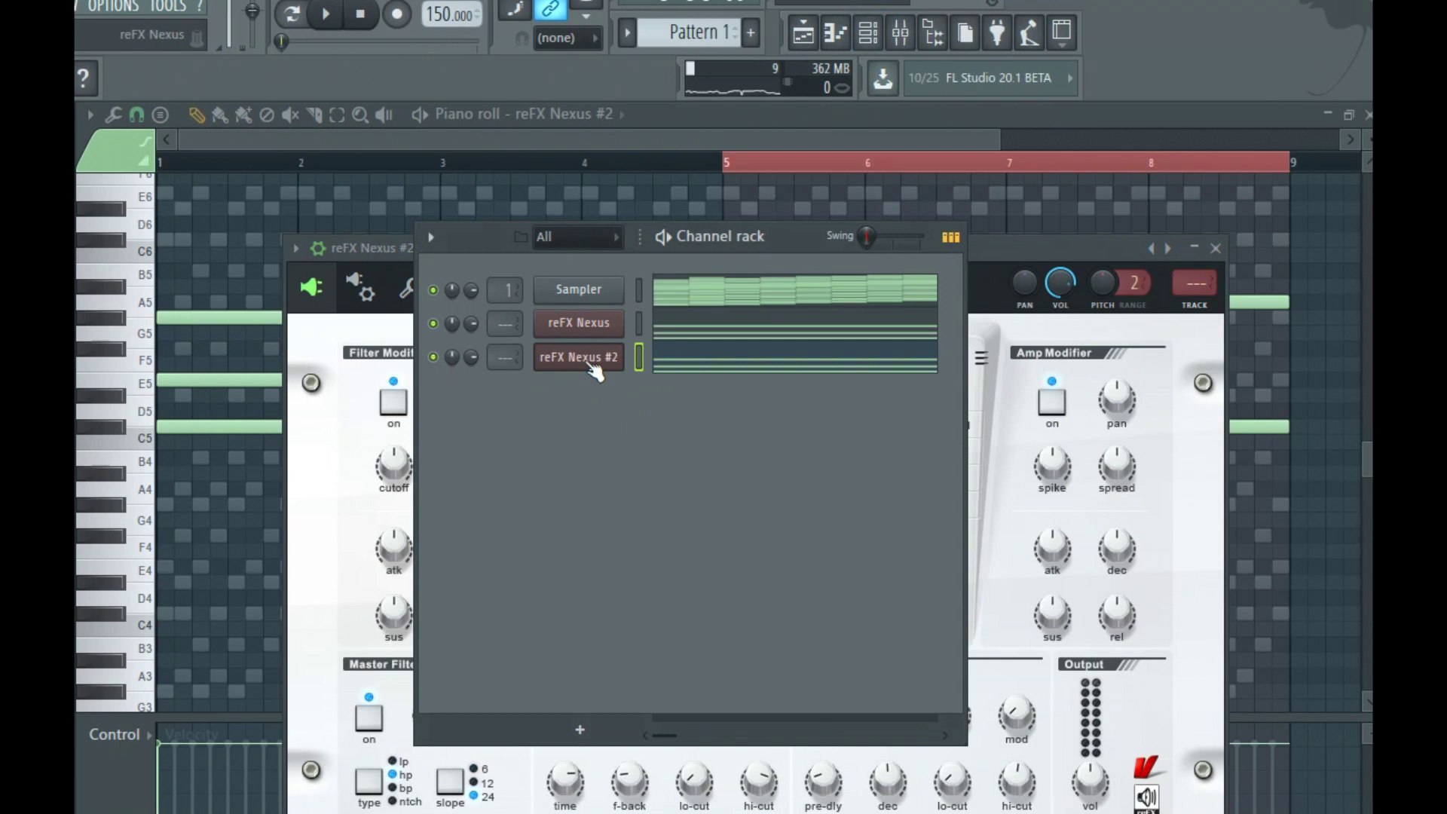
key(alt+Delete)
key(Return)
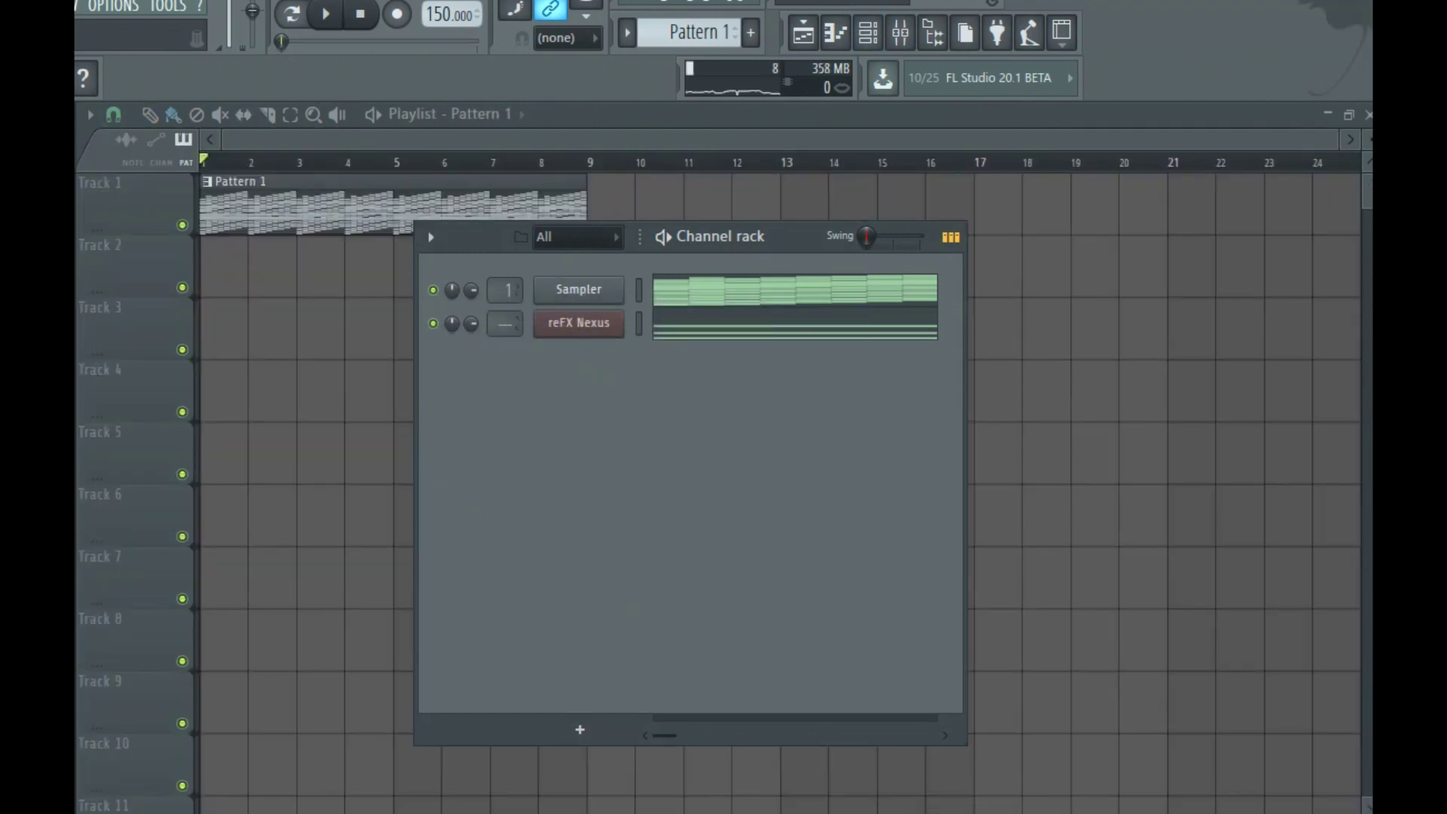
Add a fresh second reFX Nexus channel and load the AR Wavland Anthem Arp preset.
click(0, 4)
click(253, 774)
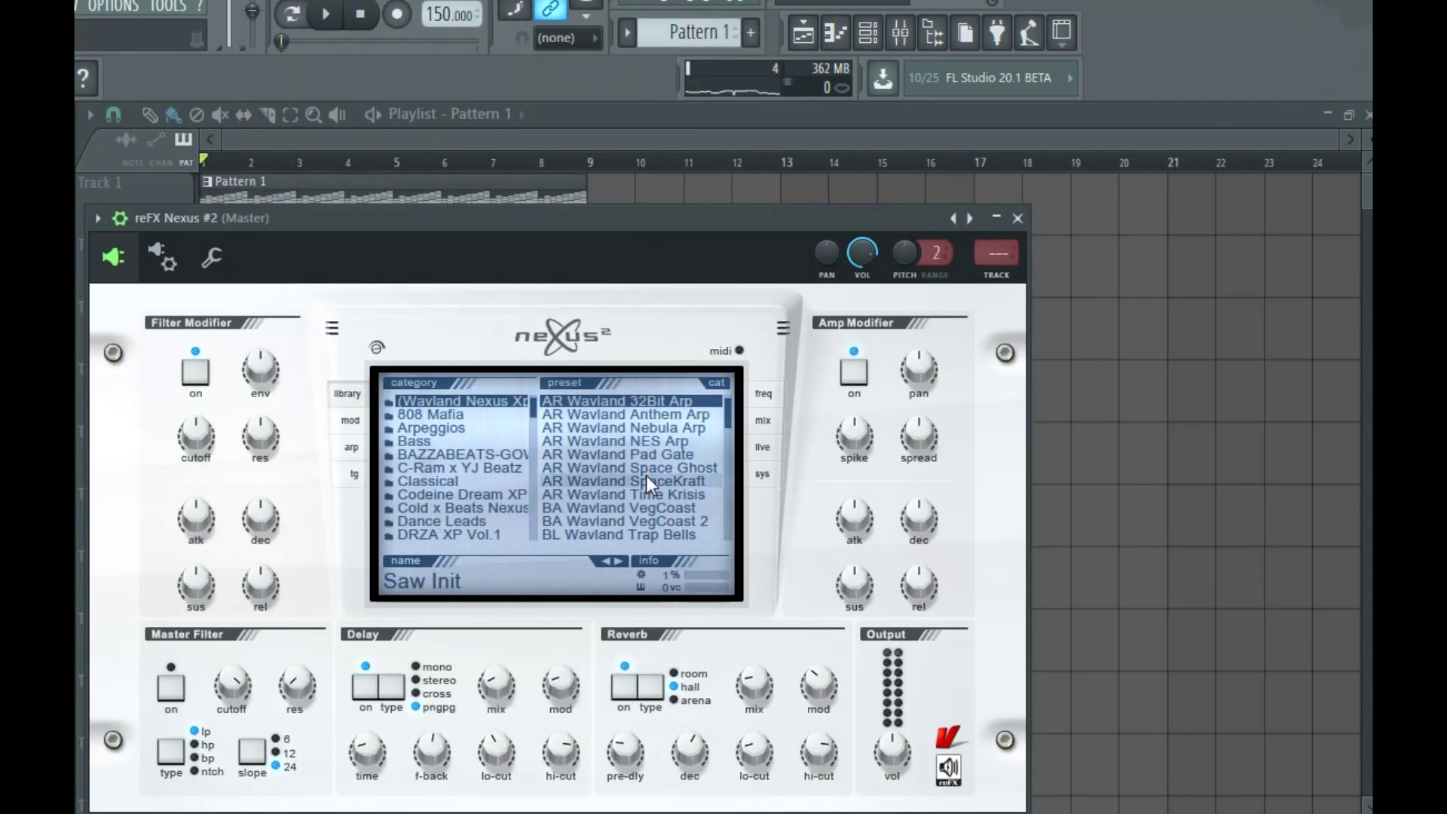
click(604, 414)
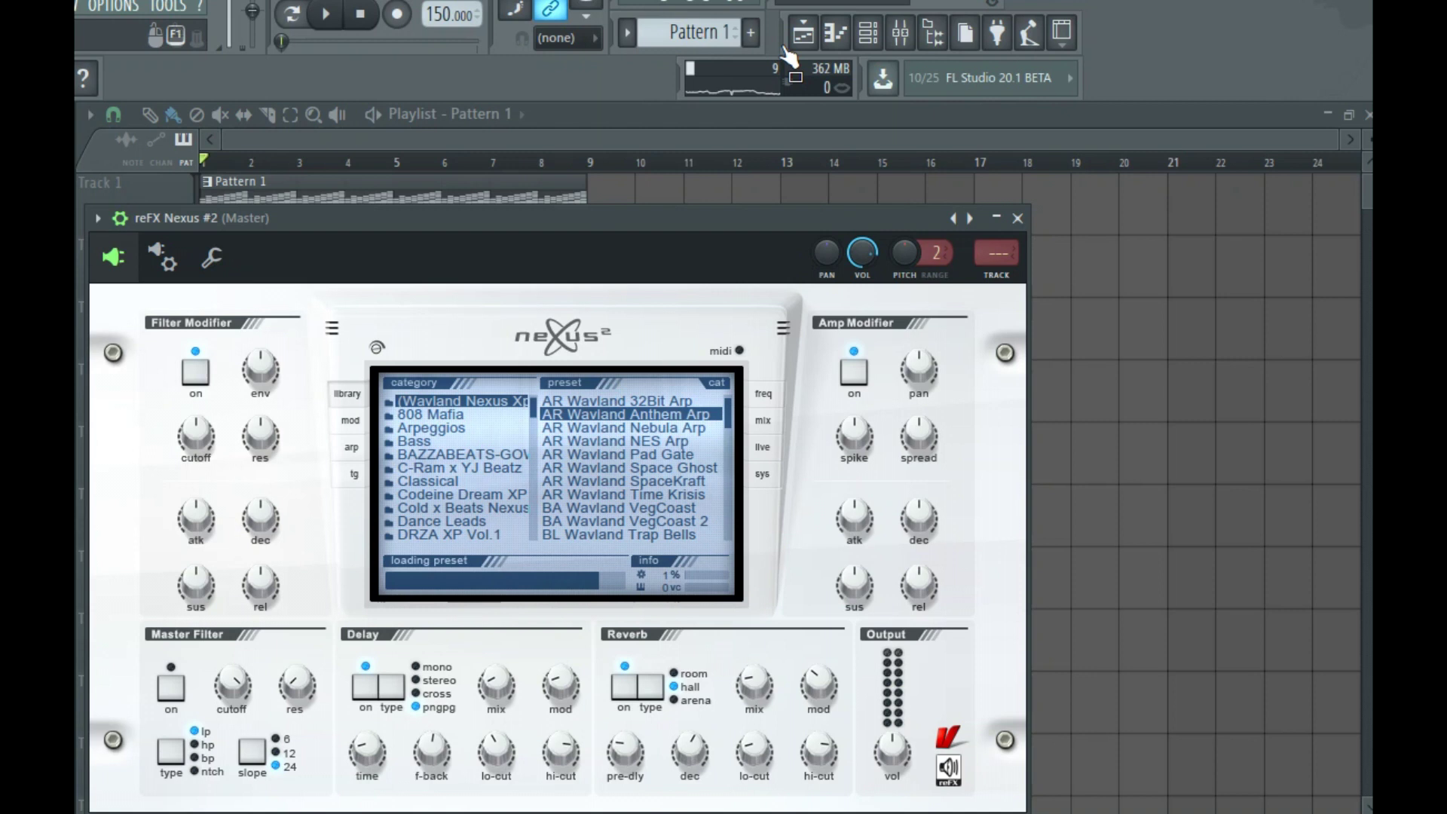
Copy the chord notes from the first reFX Nexus channel into reFX Nexus #2 and play both together.
click(868, 32)
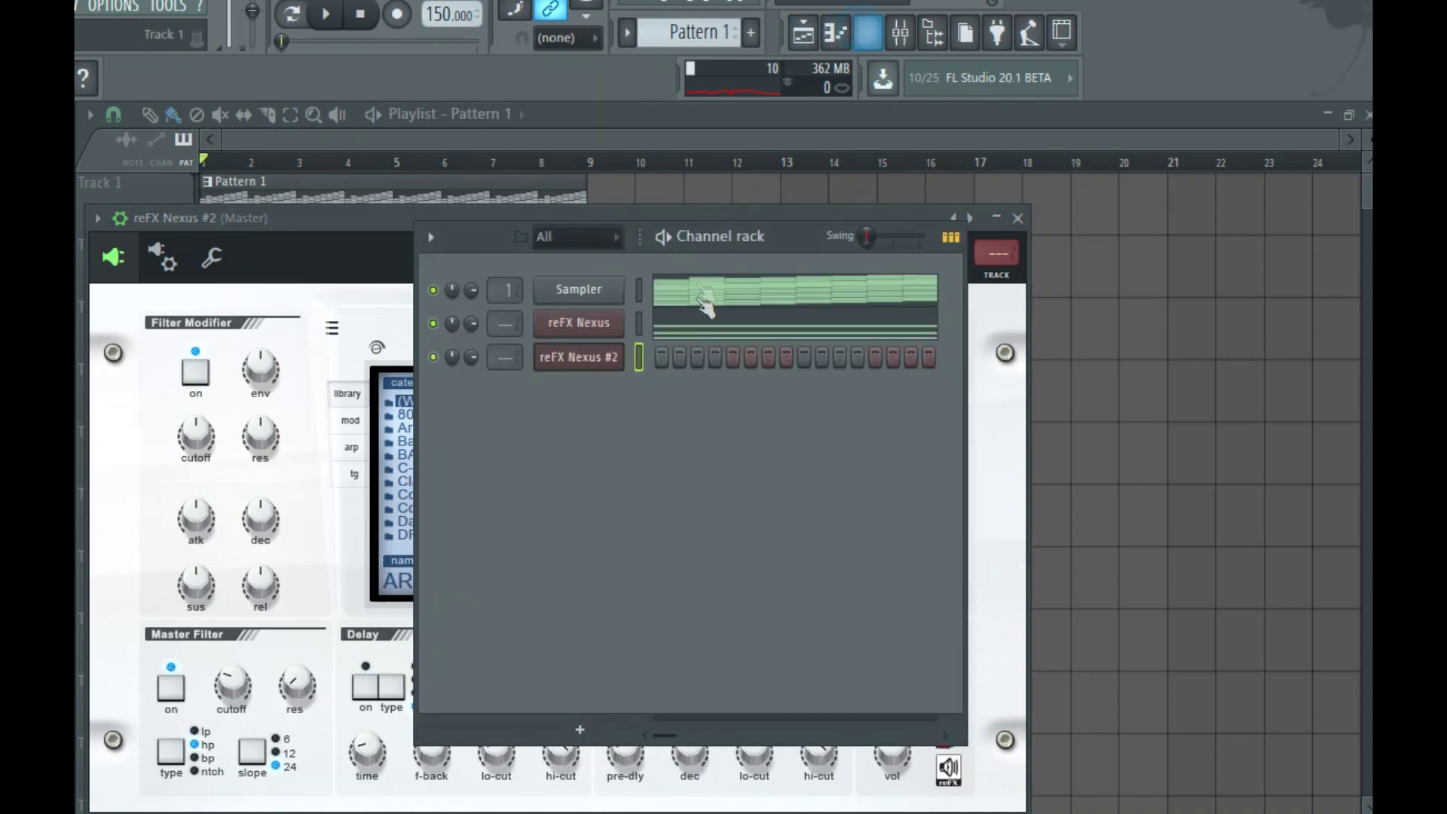
key(ctrl+c)
click(640, 357)
key(ctrl+v)
key(space)
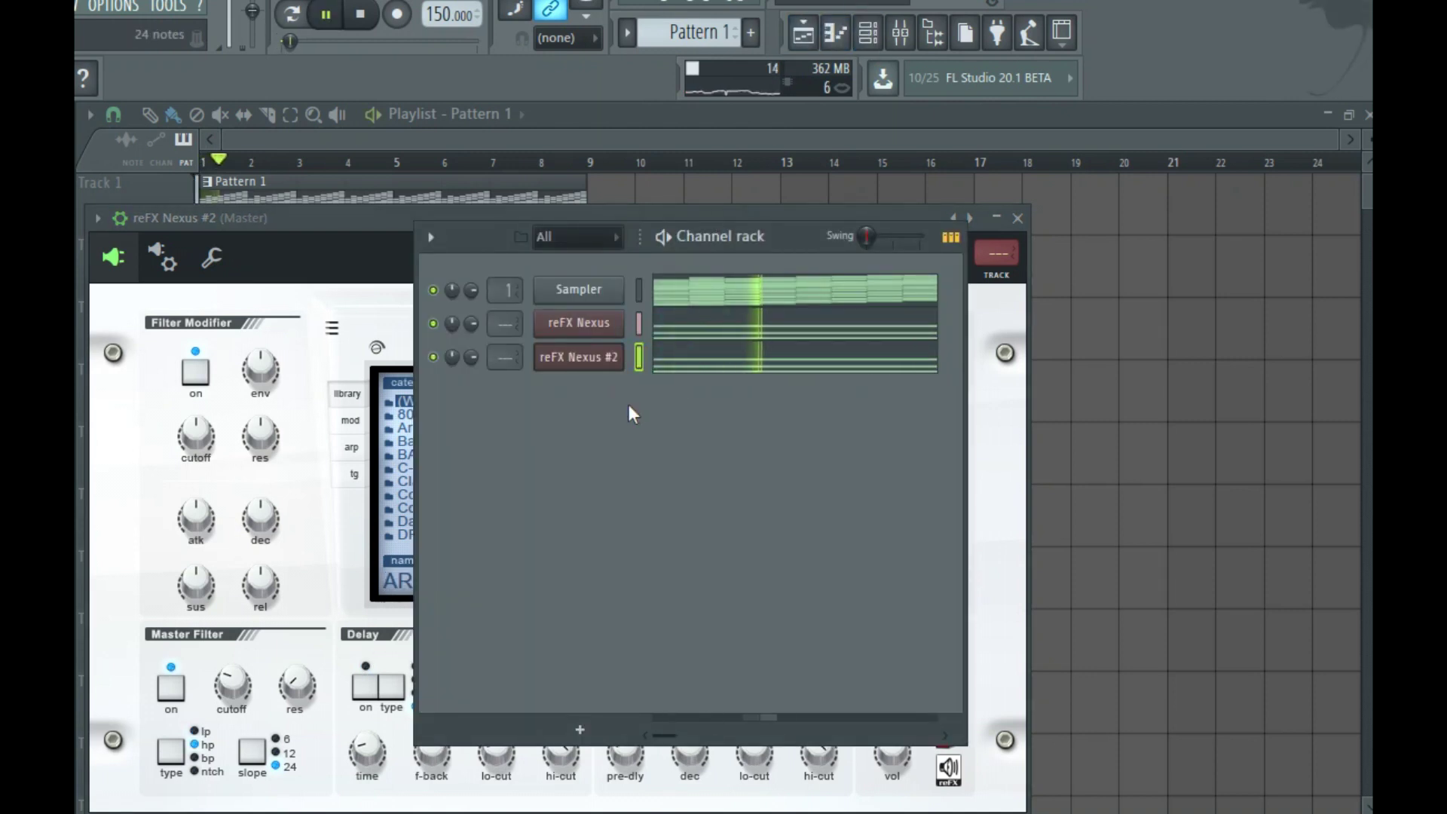
click(597, 366)
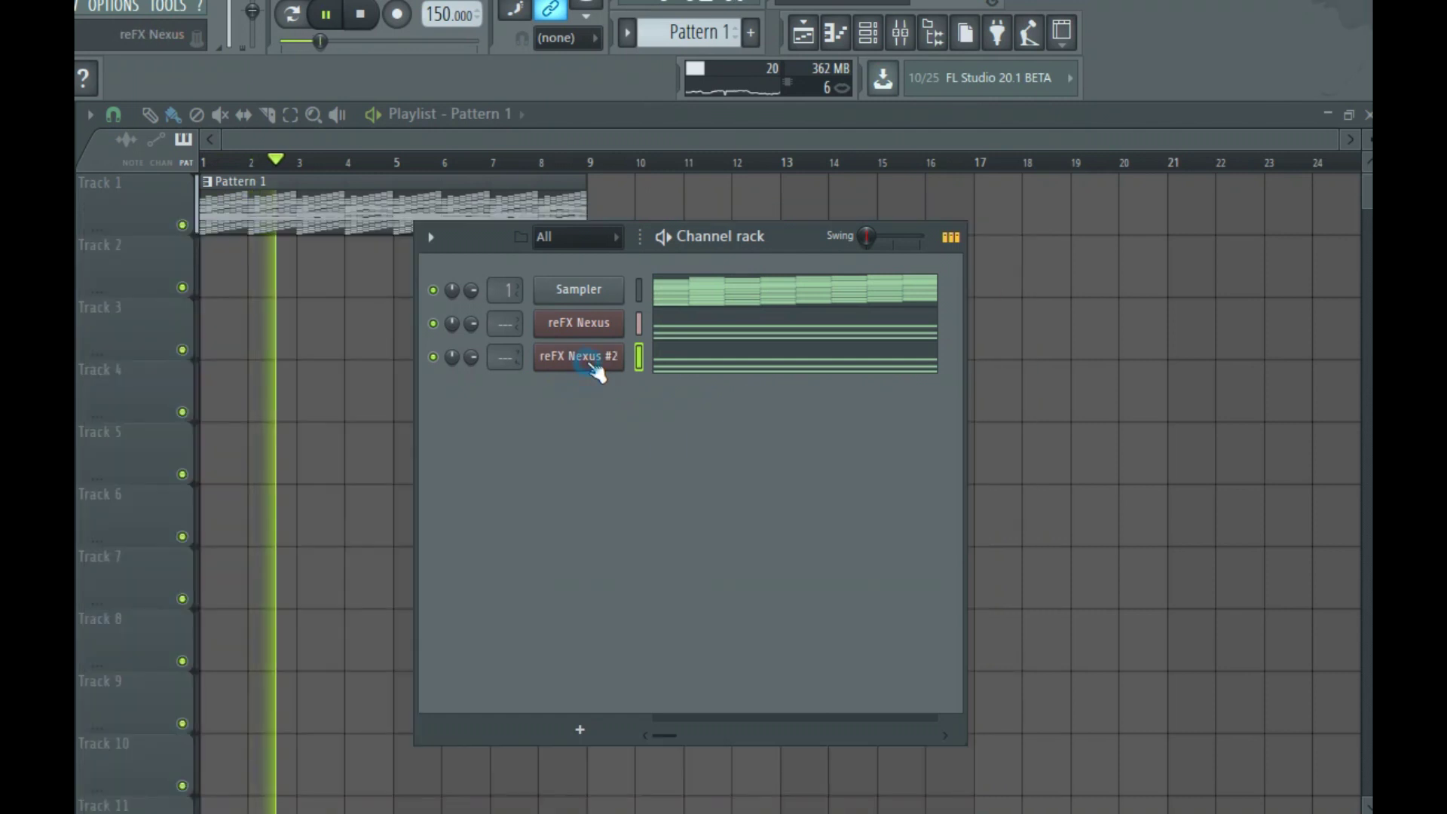
Route reFX Nexus #2 to mixer track 2 and the first reFX Nexus channel to mixer track 3.
click(586, 361)
key(F9)
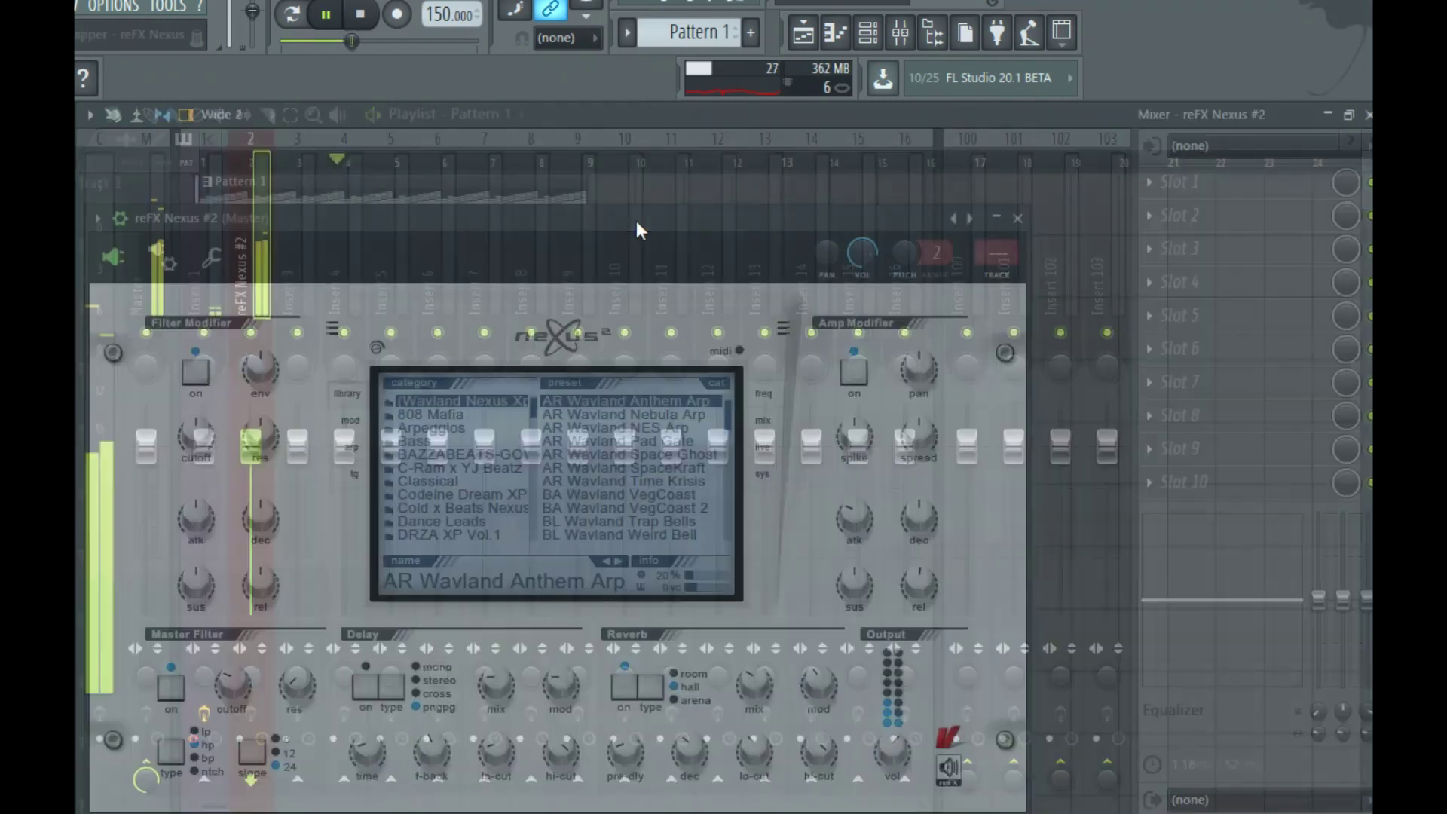
key(F6)
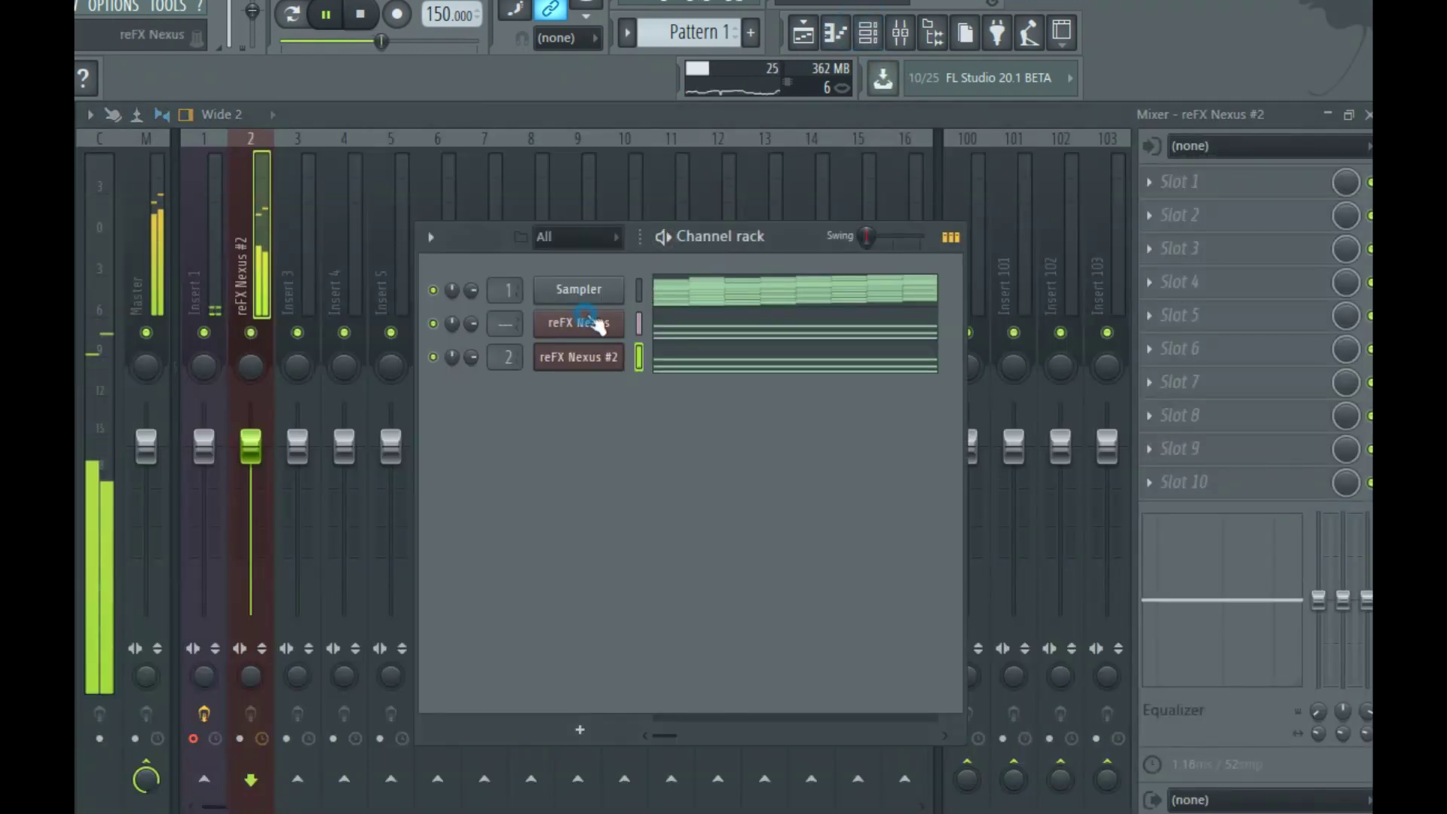
click(597, 322)
key(F9)
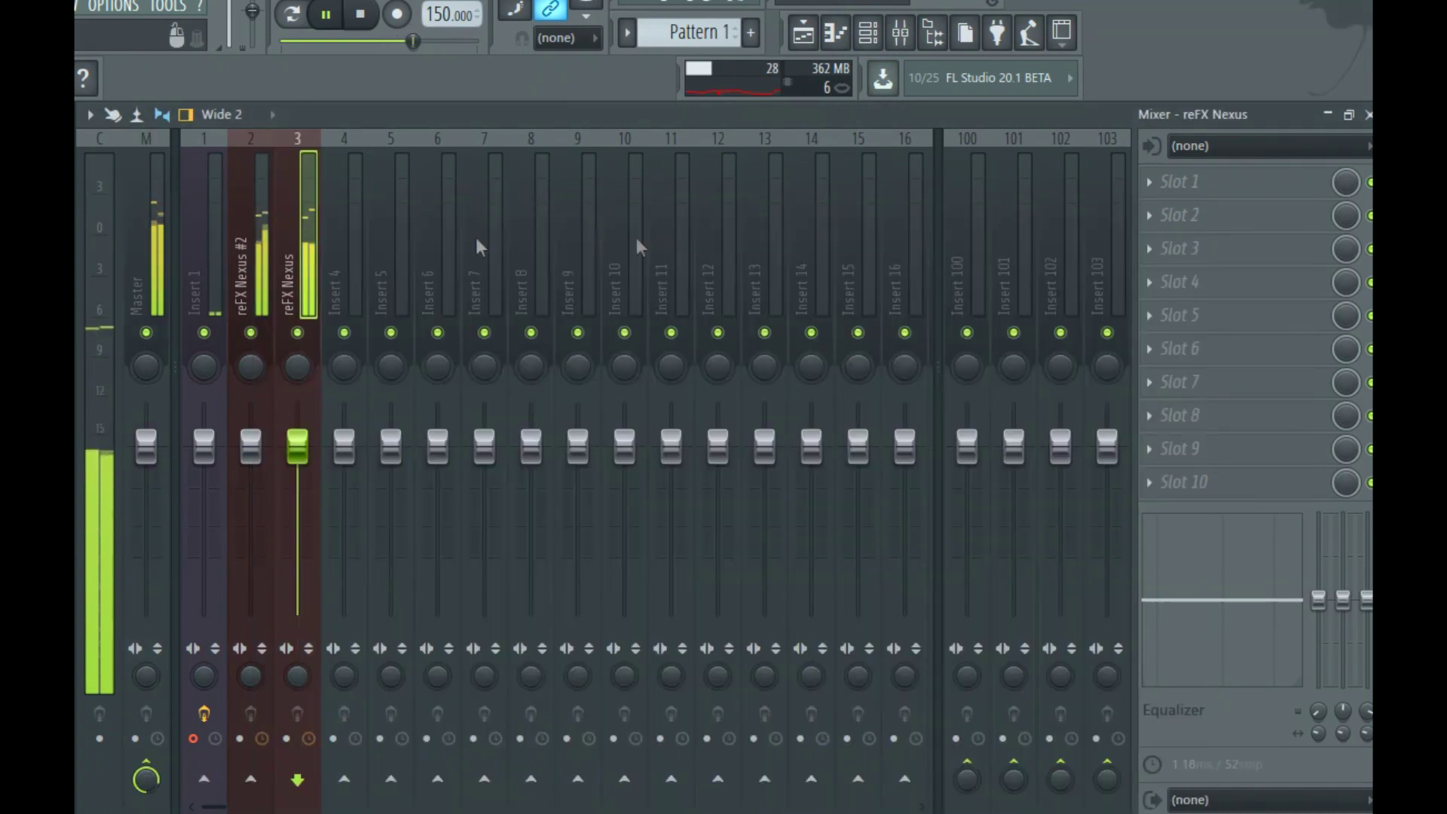
Stop playback and insert Gross Beat on the reFX Nexus mixer track, using the Momentary preset's 1/2 Speed effect.
key(space)
click(1172, 193)
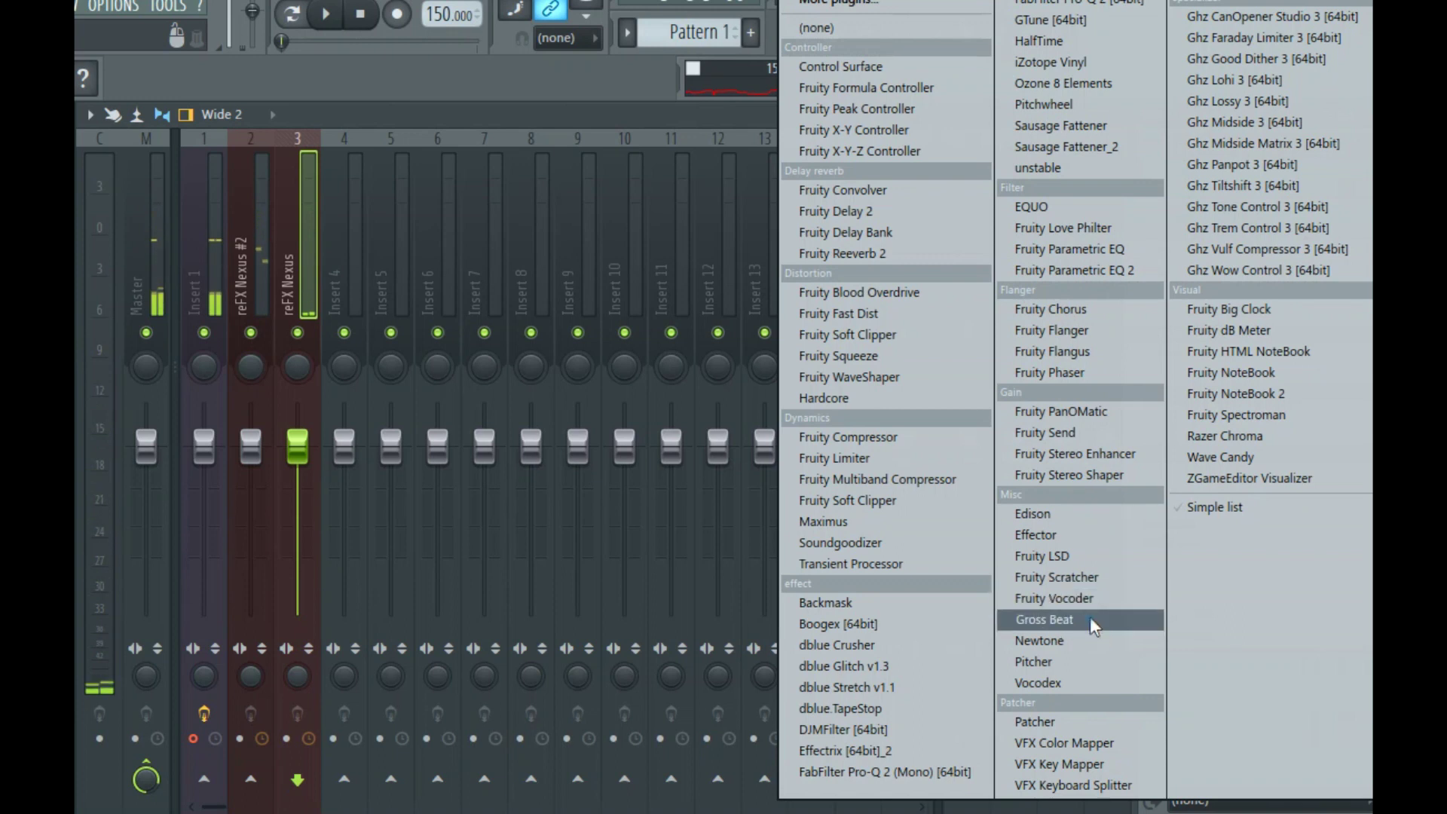
click(1048, 619)
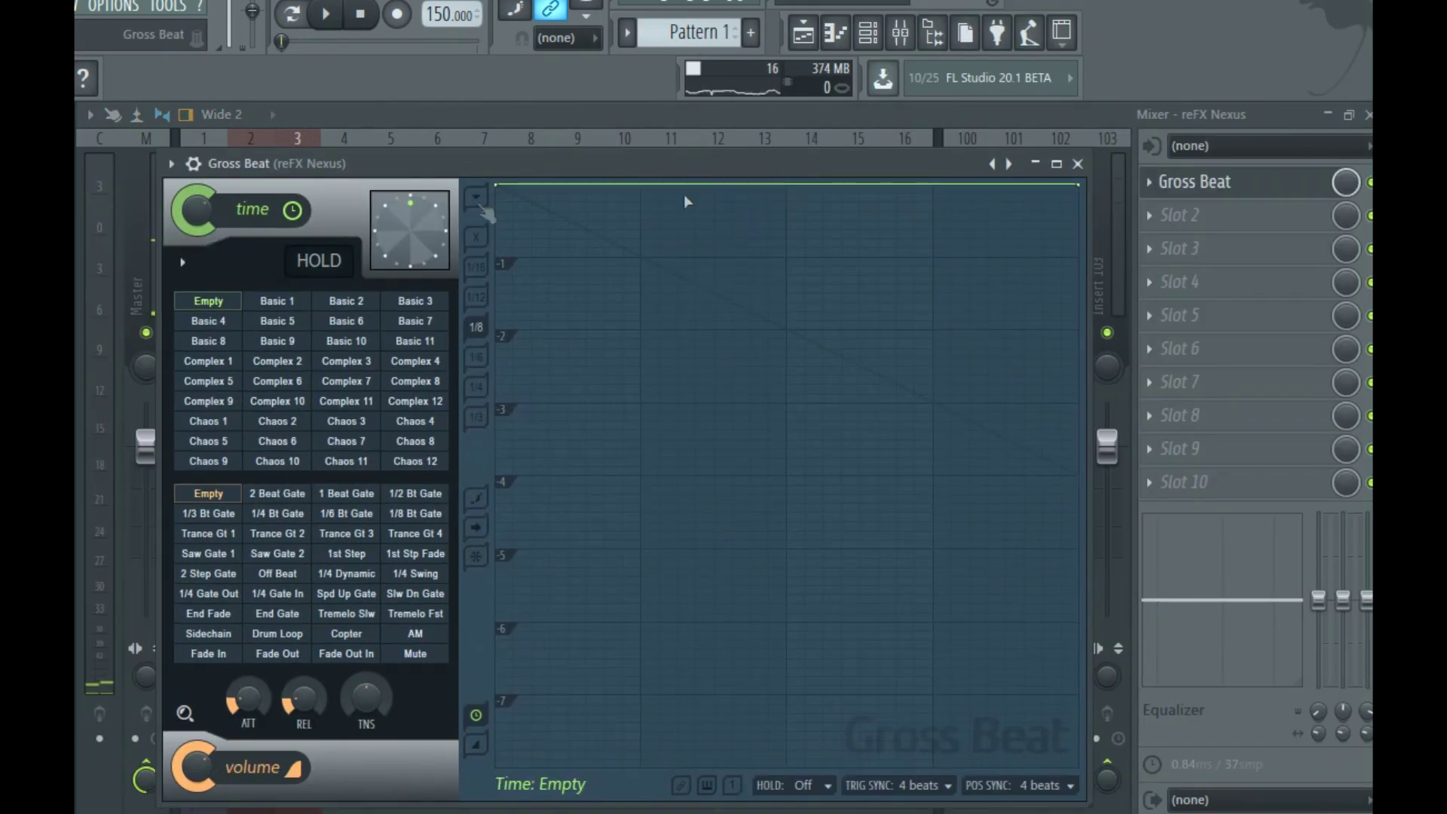
click(172, 164)
mouse_move(215, 232)
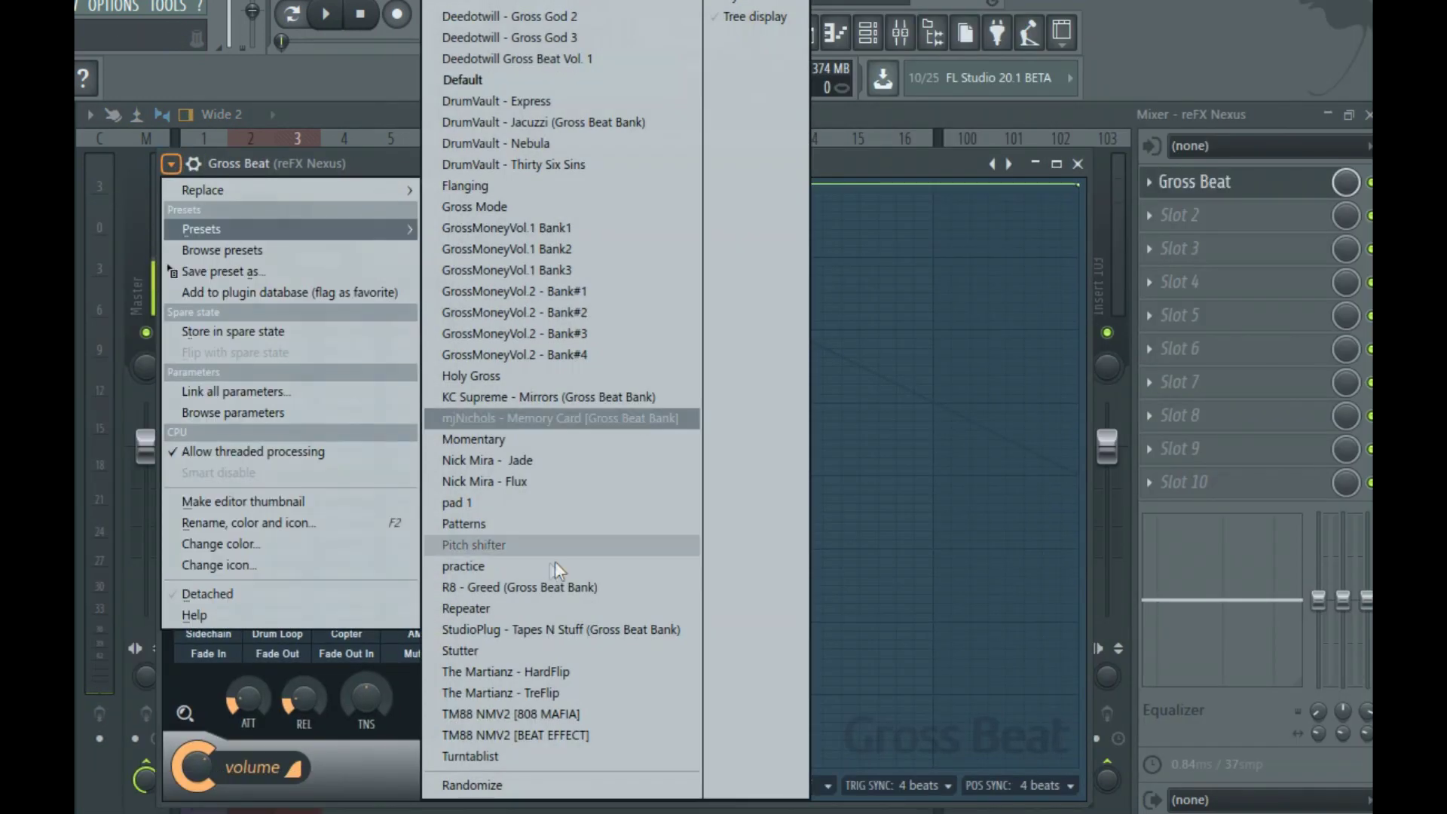
click(499, 440)
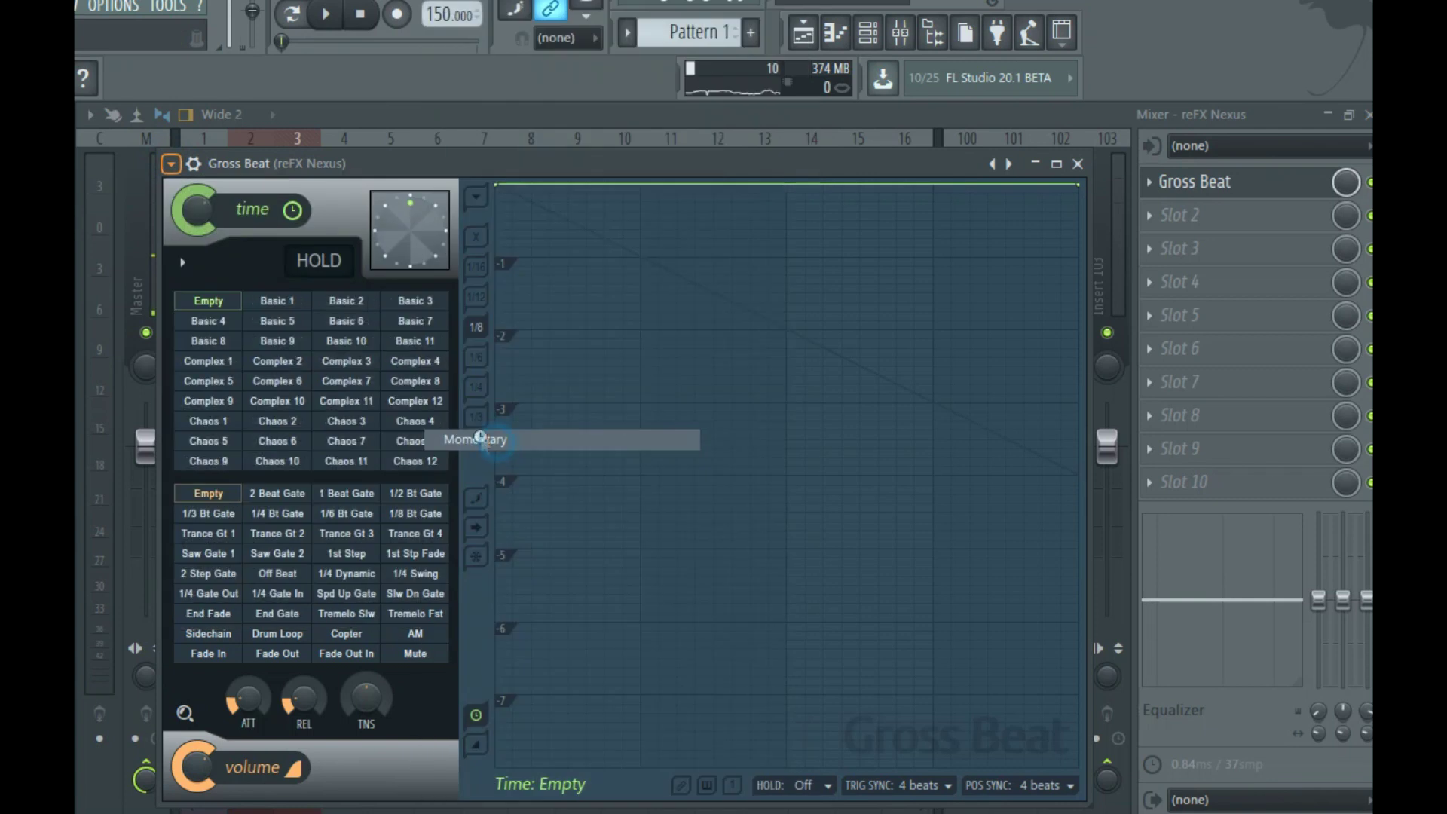
click(367, 438)
click(1078, 164)
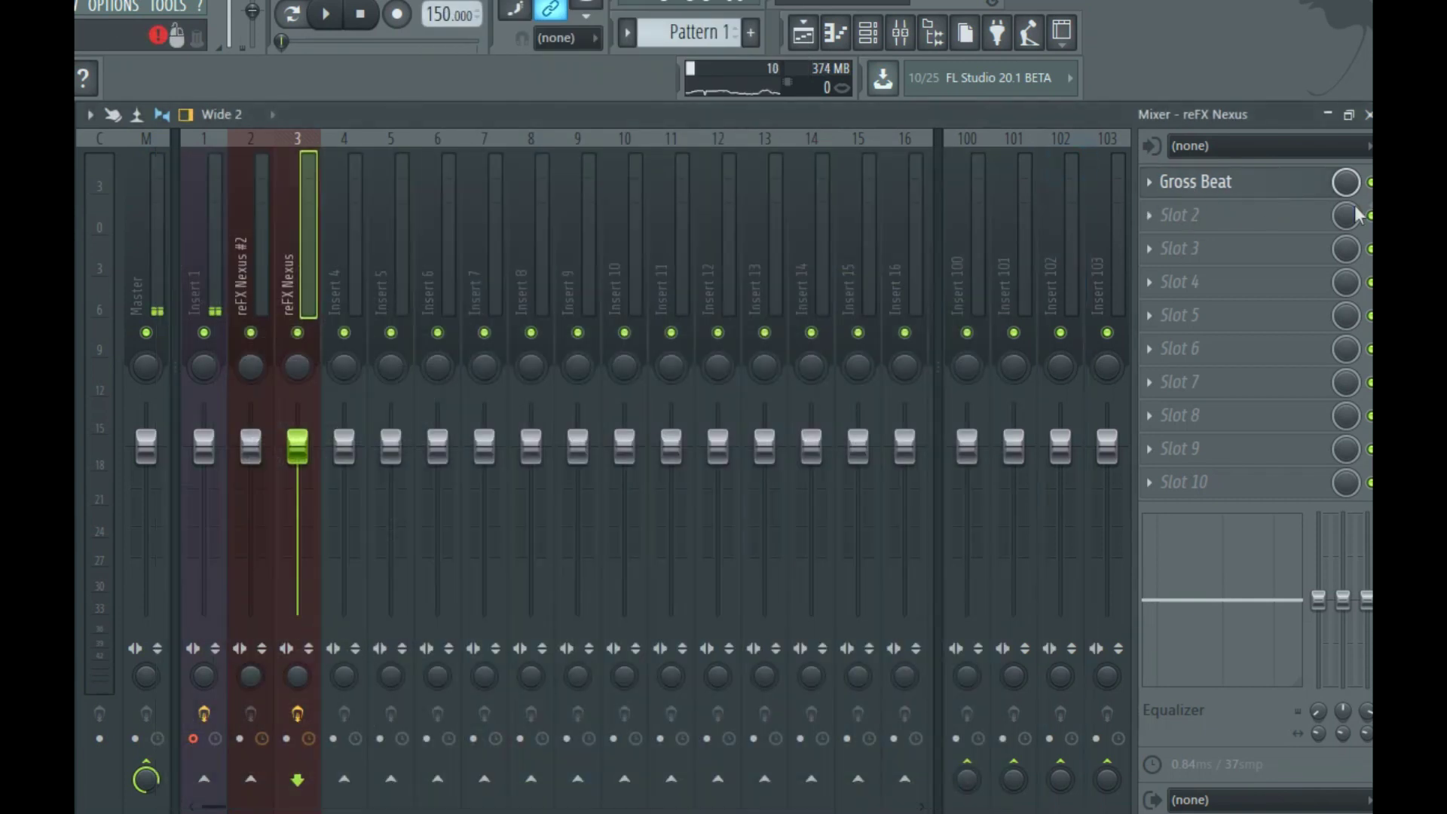
Play the song and mute the first reFX Nexus mixer track.
key(space)
click(803, 34)
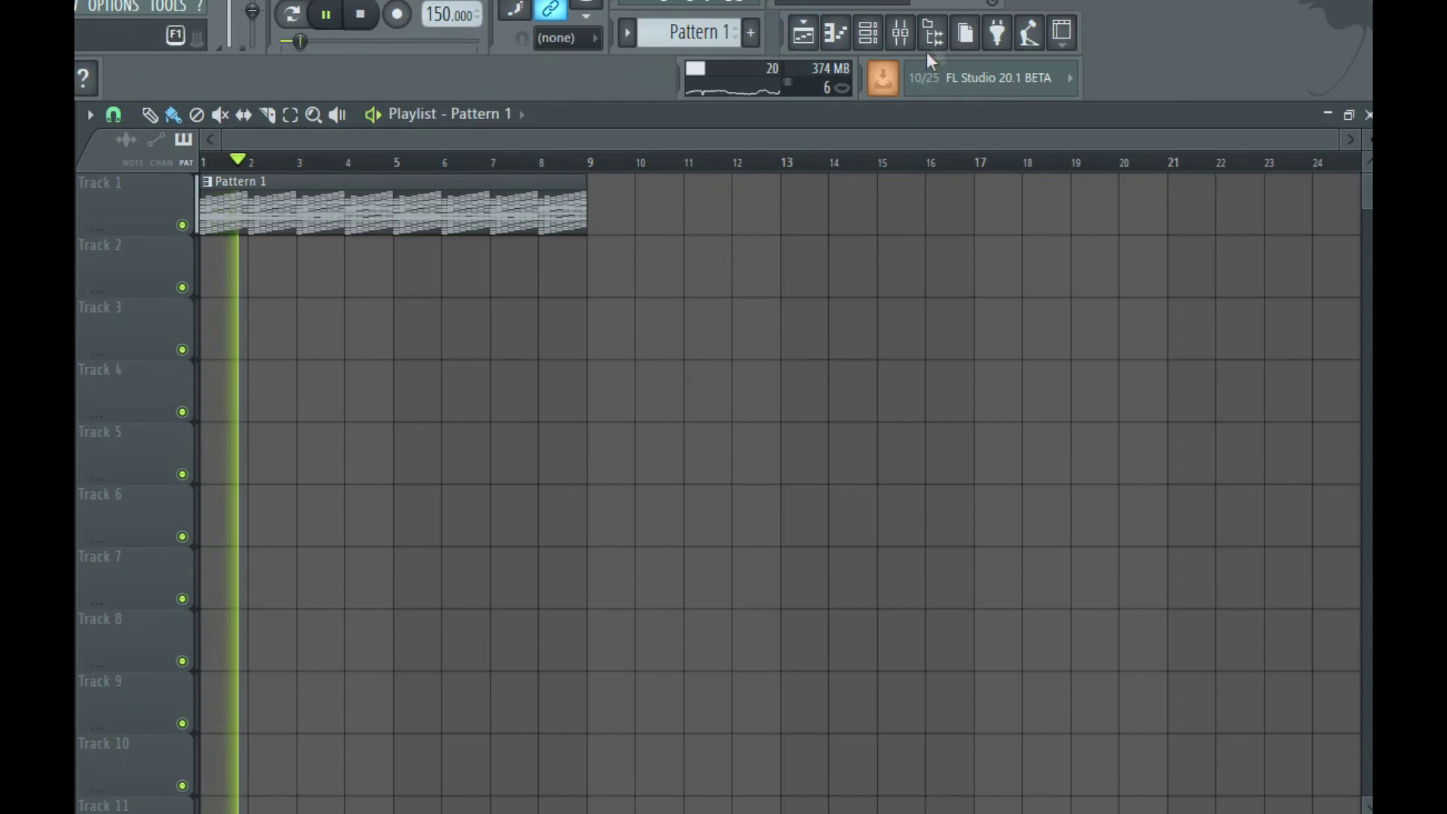
click(902, 34)
click(297, 332)
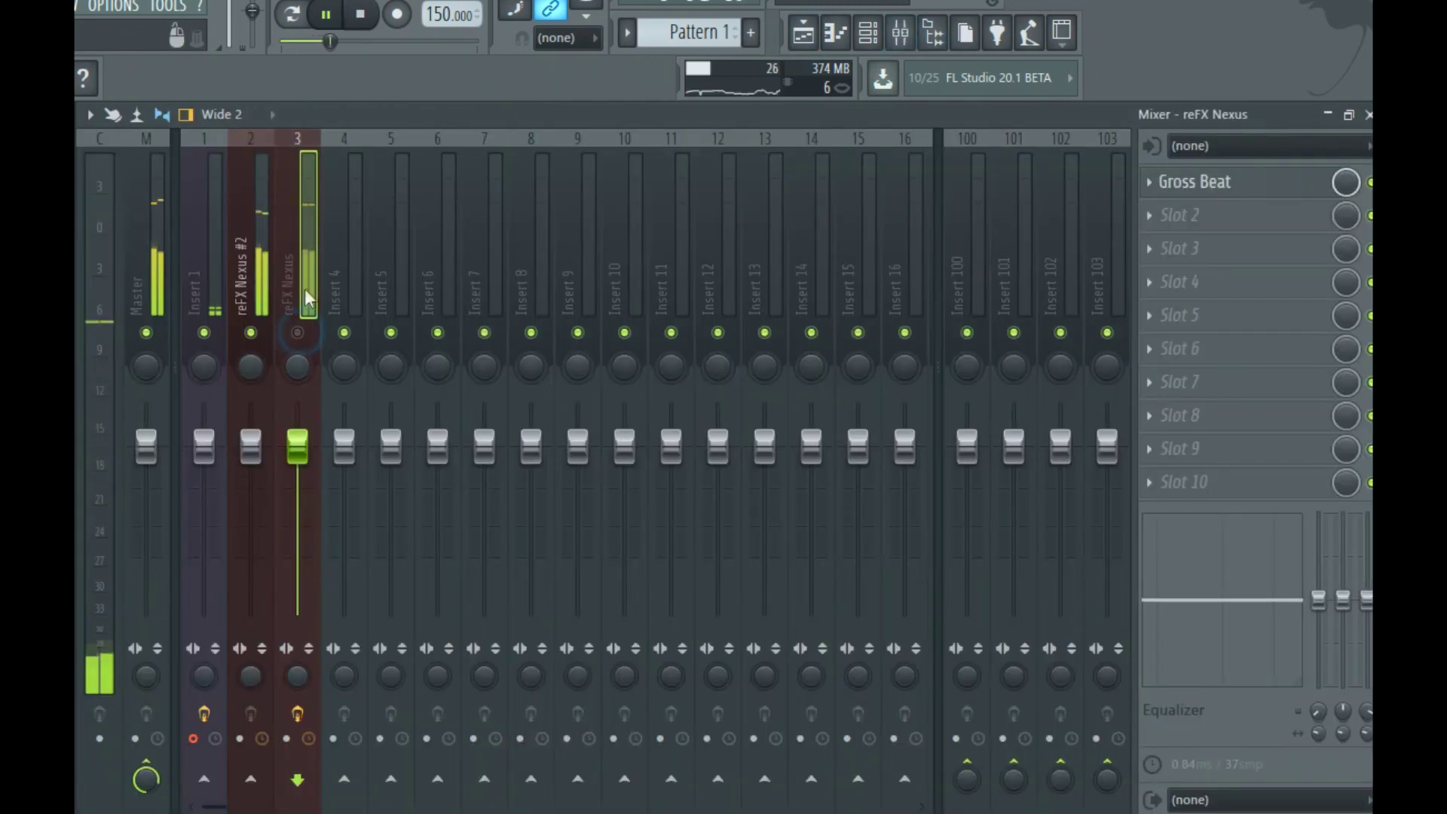
Insert Gross Beat in the first effect slot of the reFX Nexus #2 mixer track.
click(270, 317)
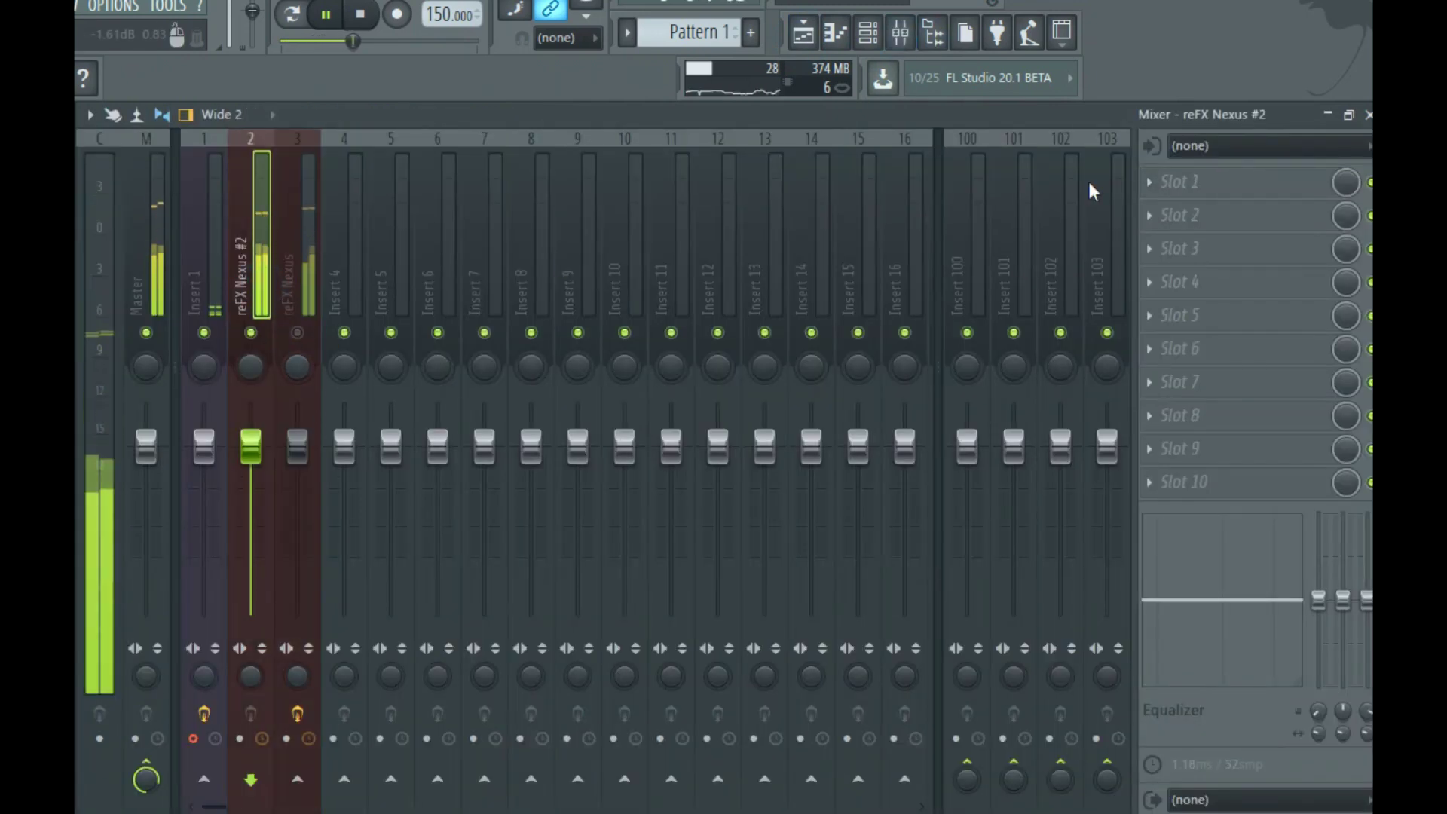
click(1178, 183)
click(1070, 620)
click(1198, 246)
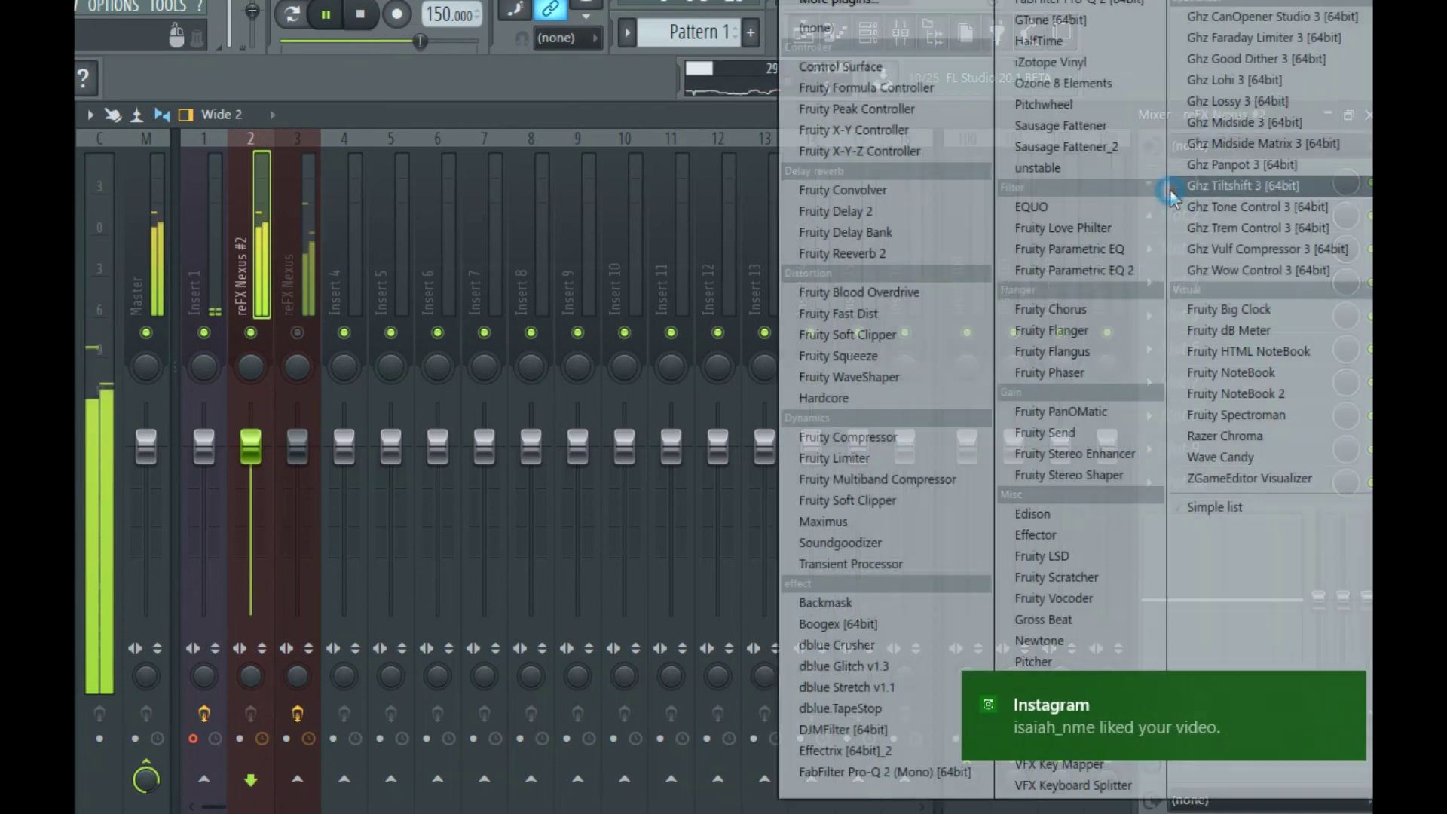
click(1055, 624)
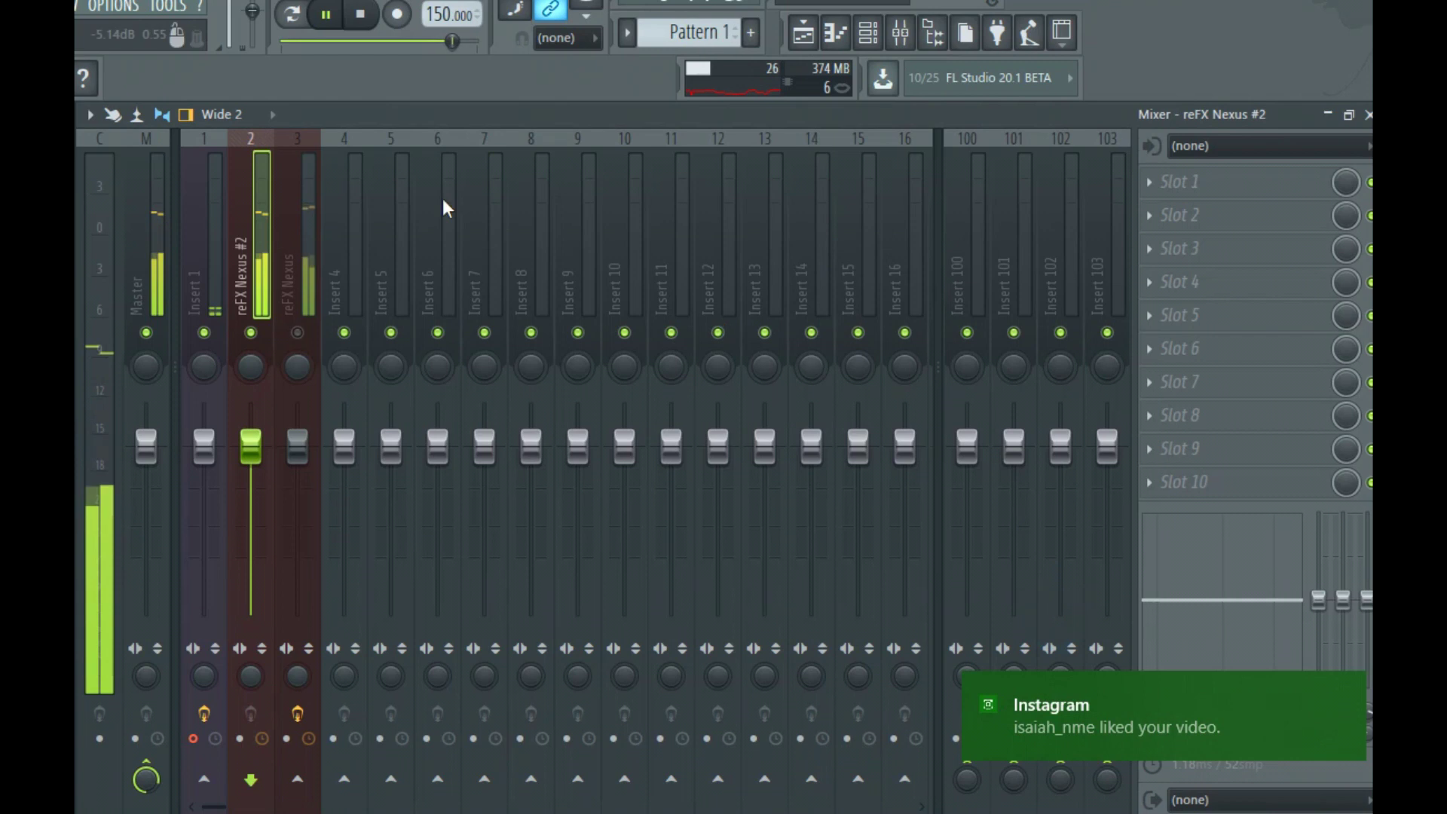
click(1177, 184)
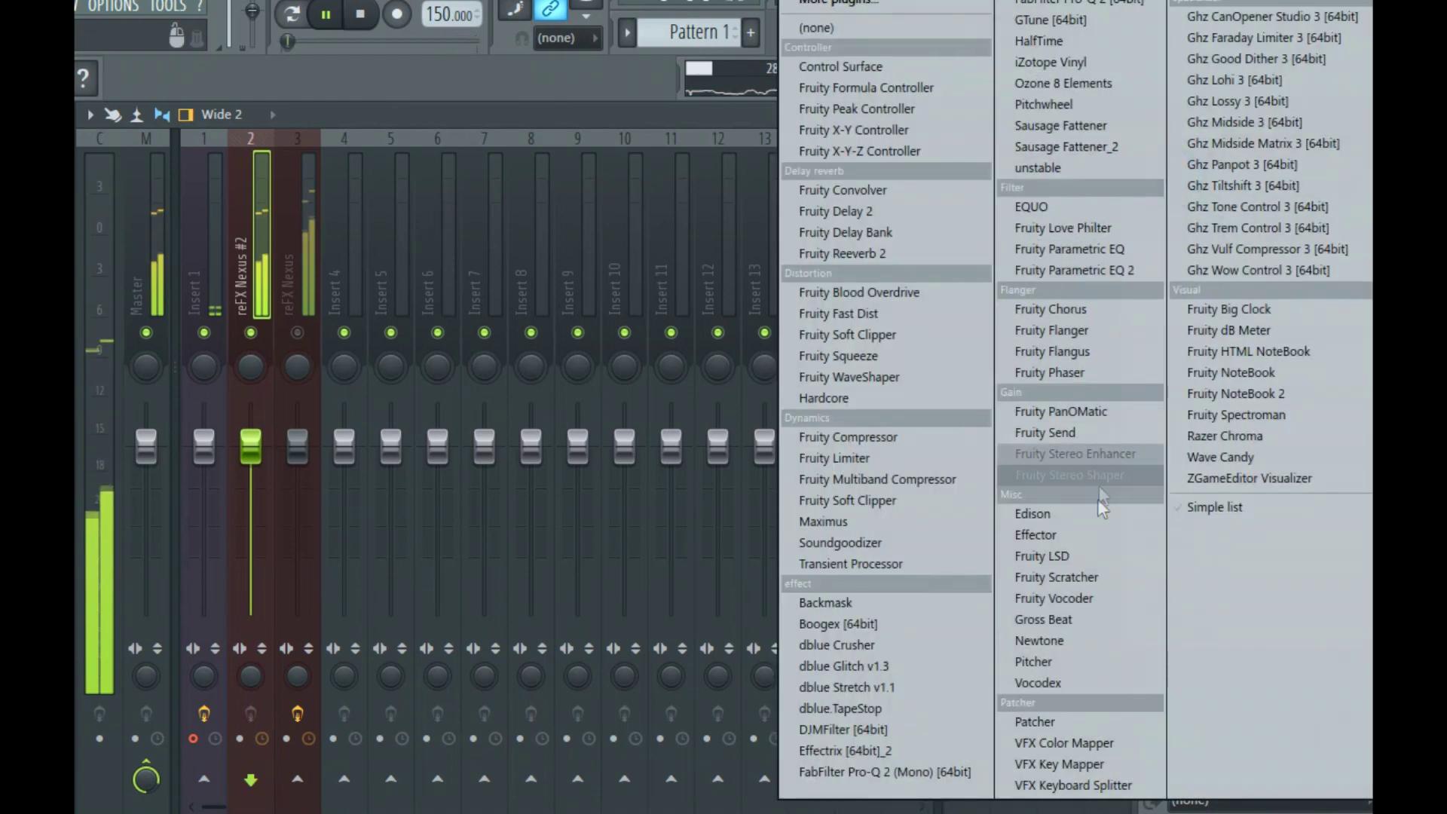
click(1043, 620)
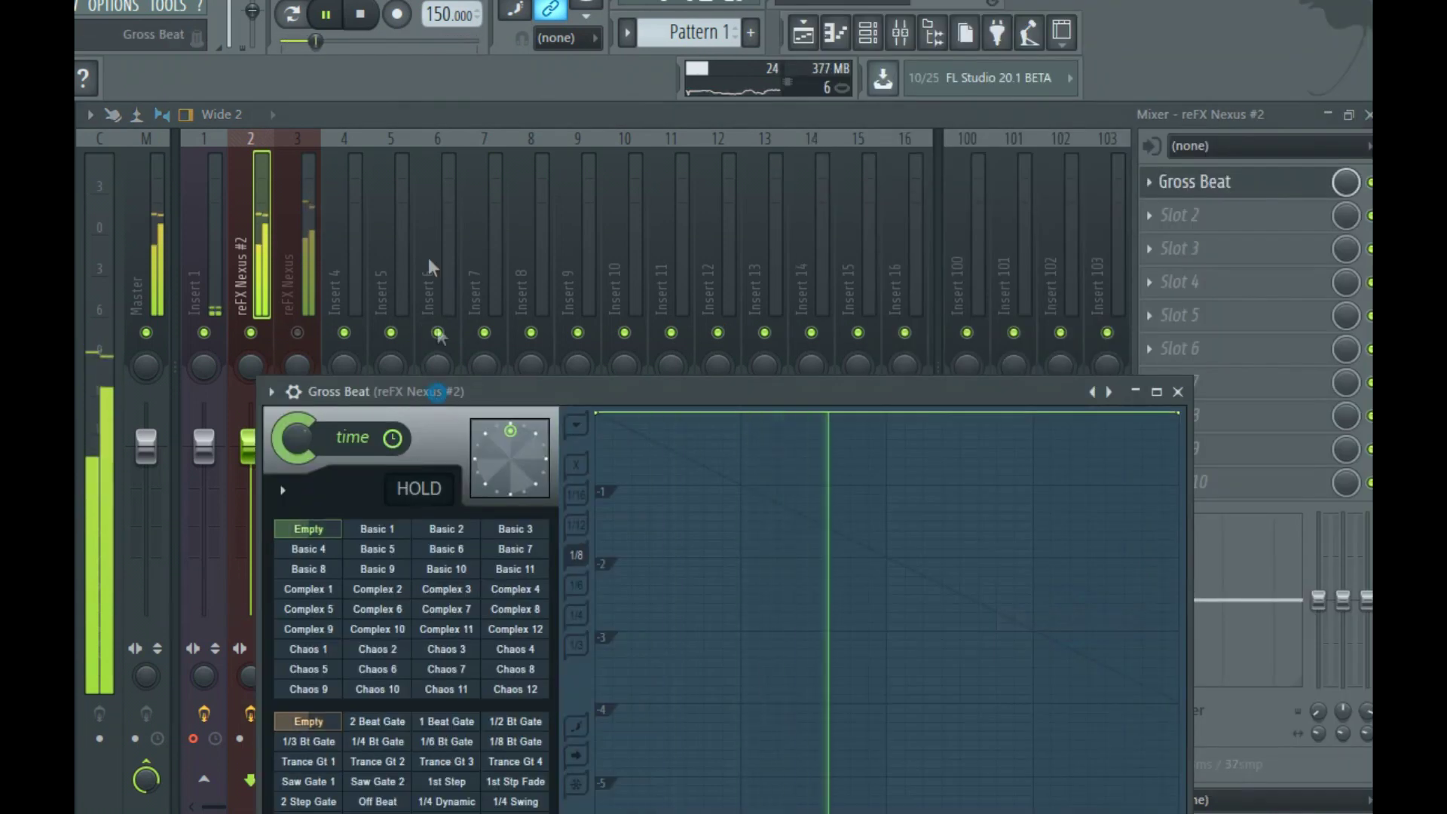
Load the Momentary preset in the reFX Nexus #2 Gross Beat and activate 1/2 Speed.
drag(437, 391, 426, 217)
click(259, 218)
mouse_move(372, 285)
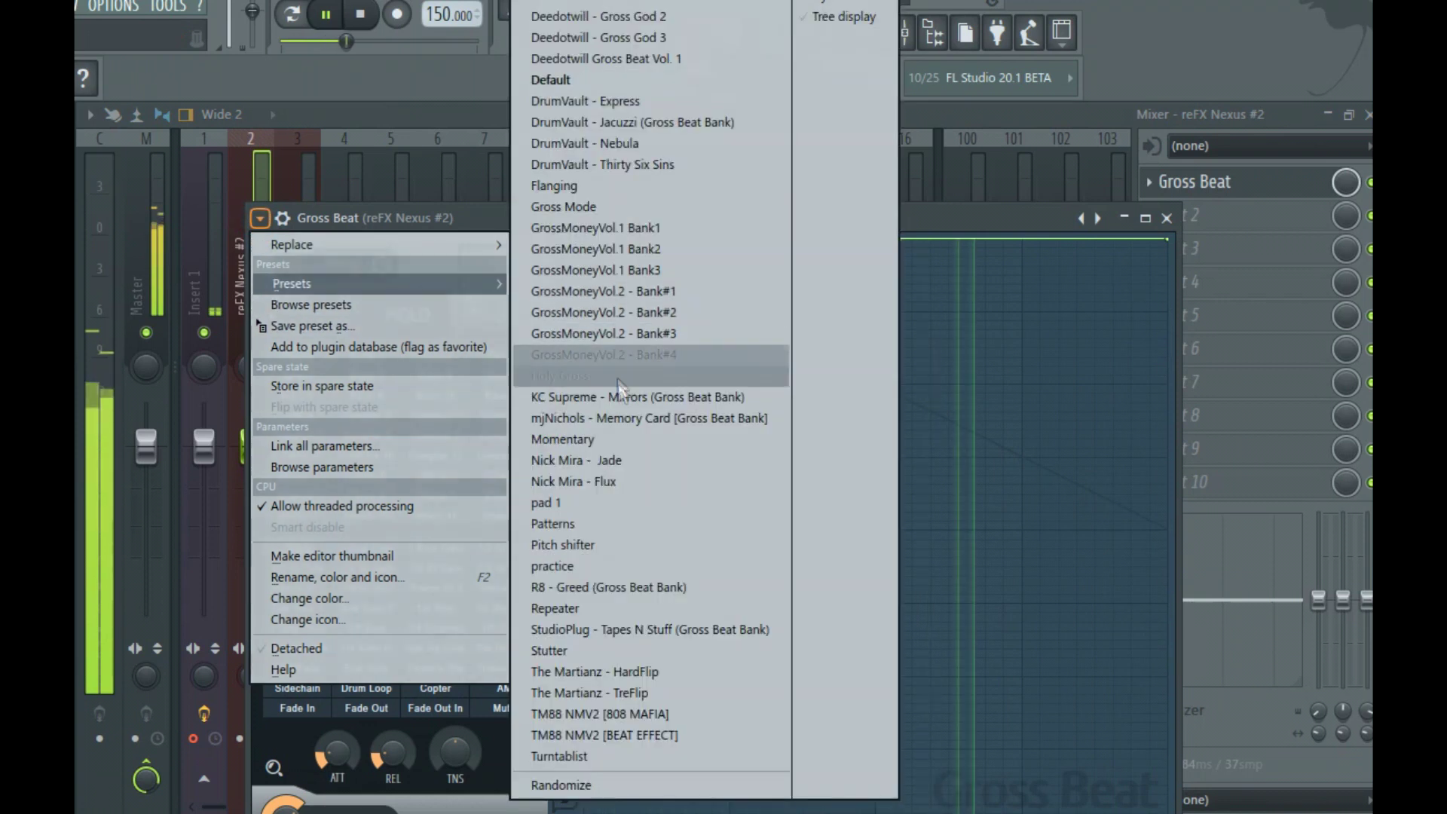
click(626, 438)
click(435, 495)
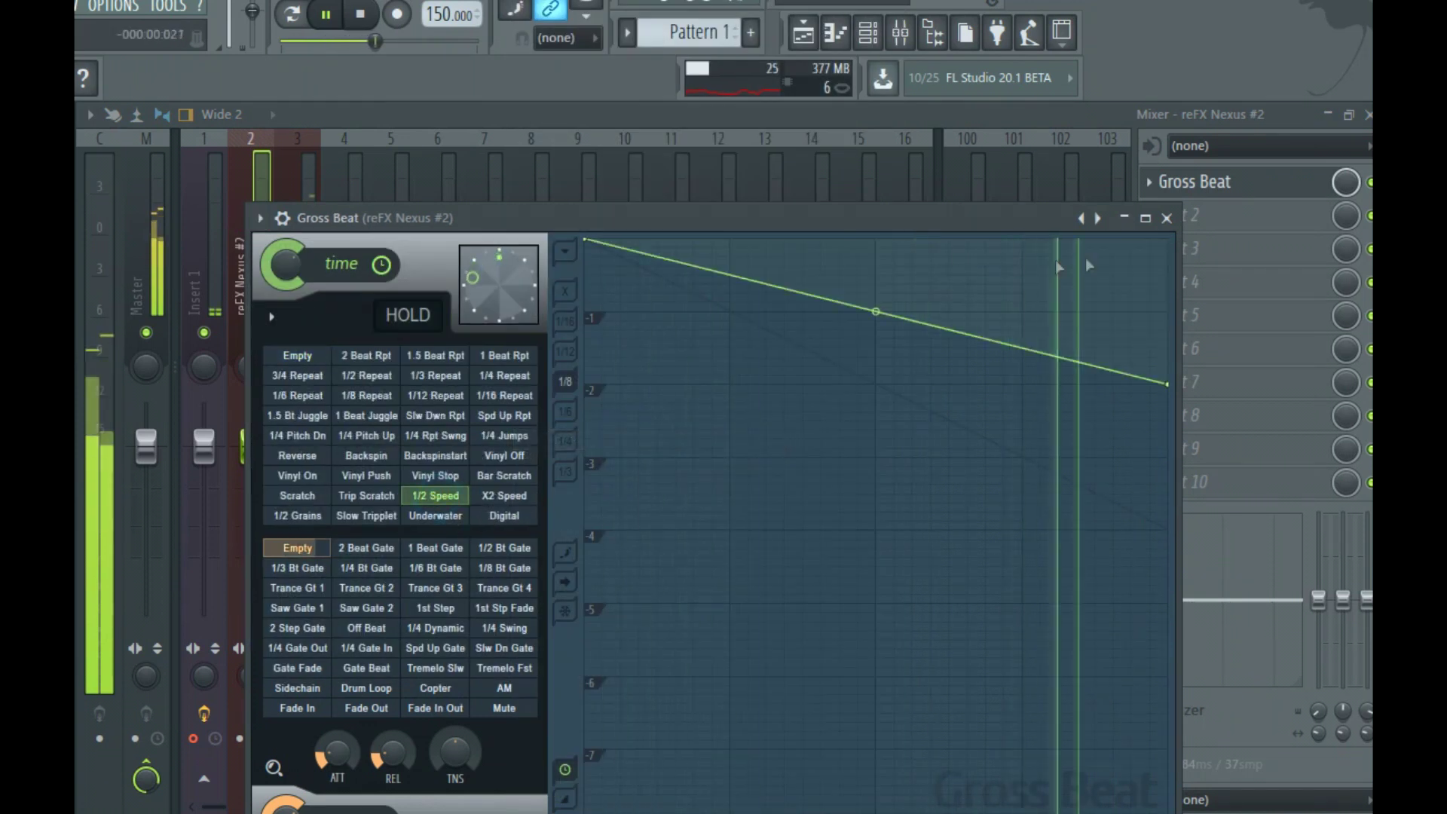
click(1166, 217)
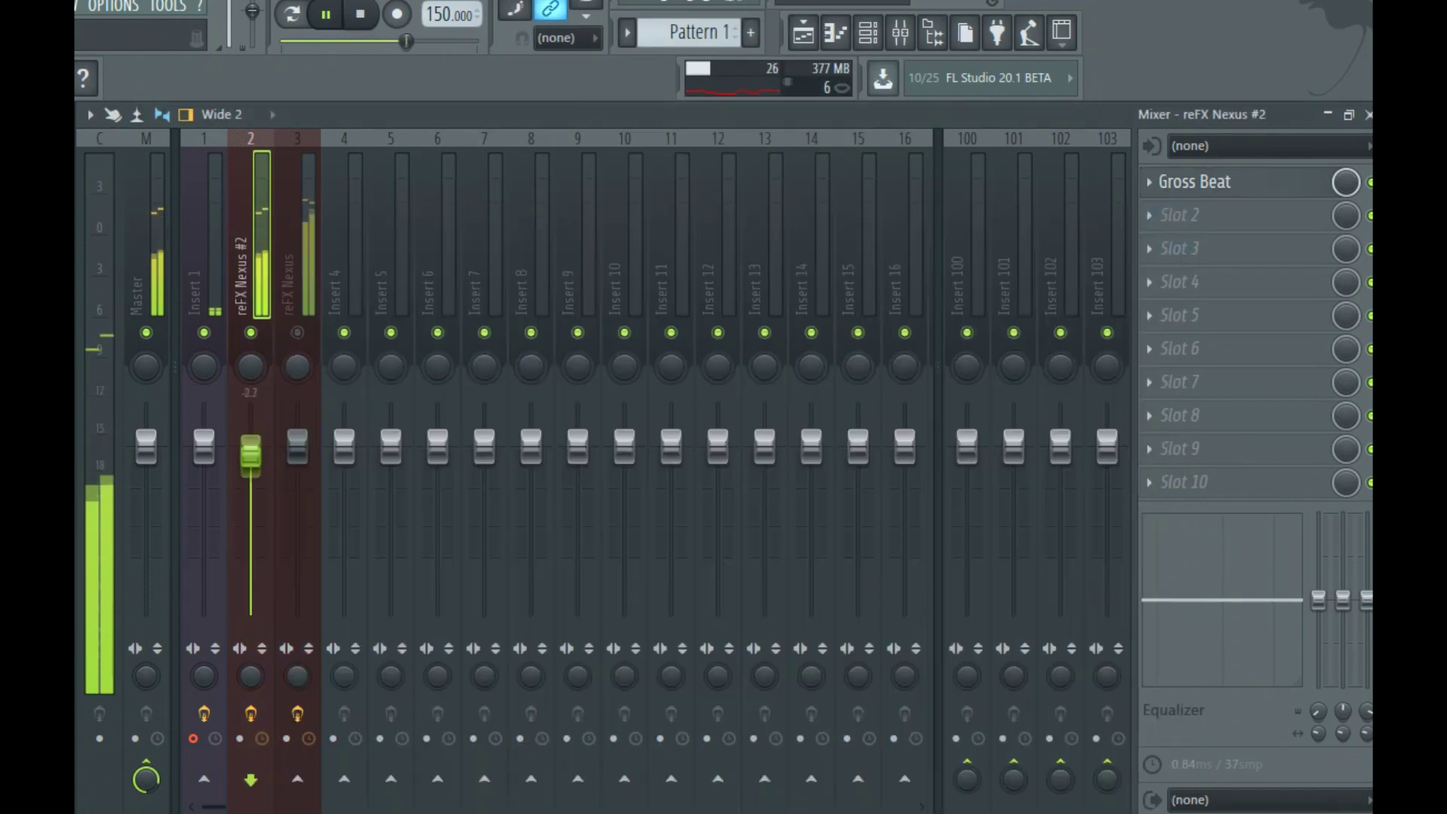
Add Fruity parametric EQ 2 to the reFX Nexus #2 track with a cut preset and cut the lows below about 200 Hz.
click(1204, 217)
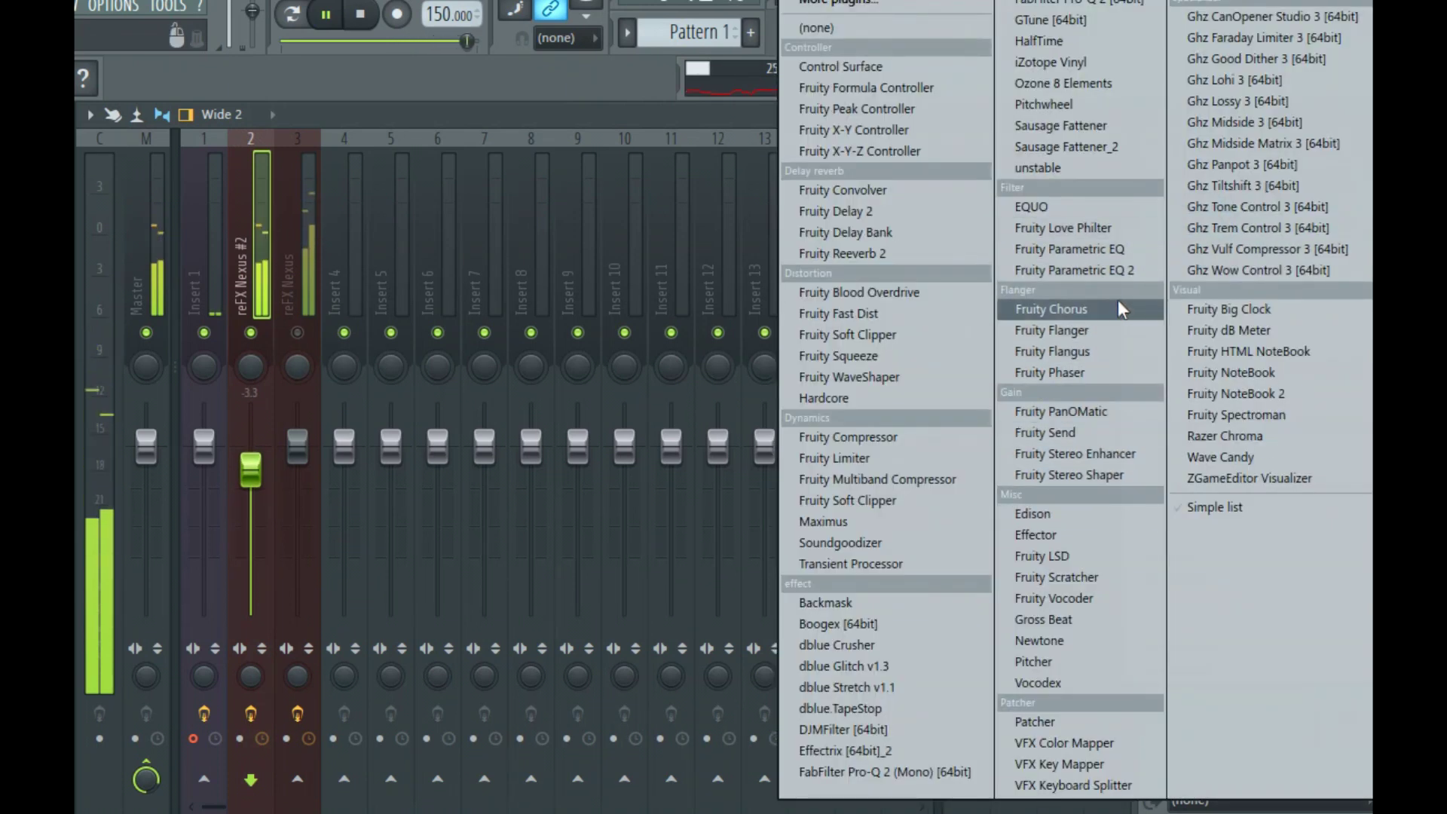
click(1091, 270)
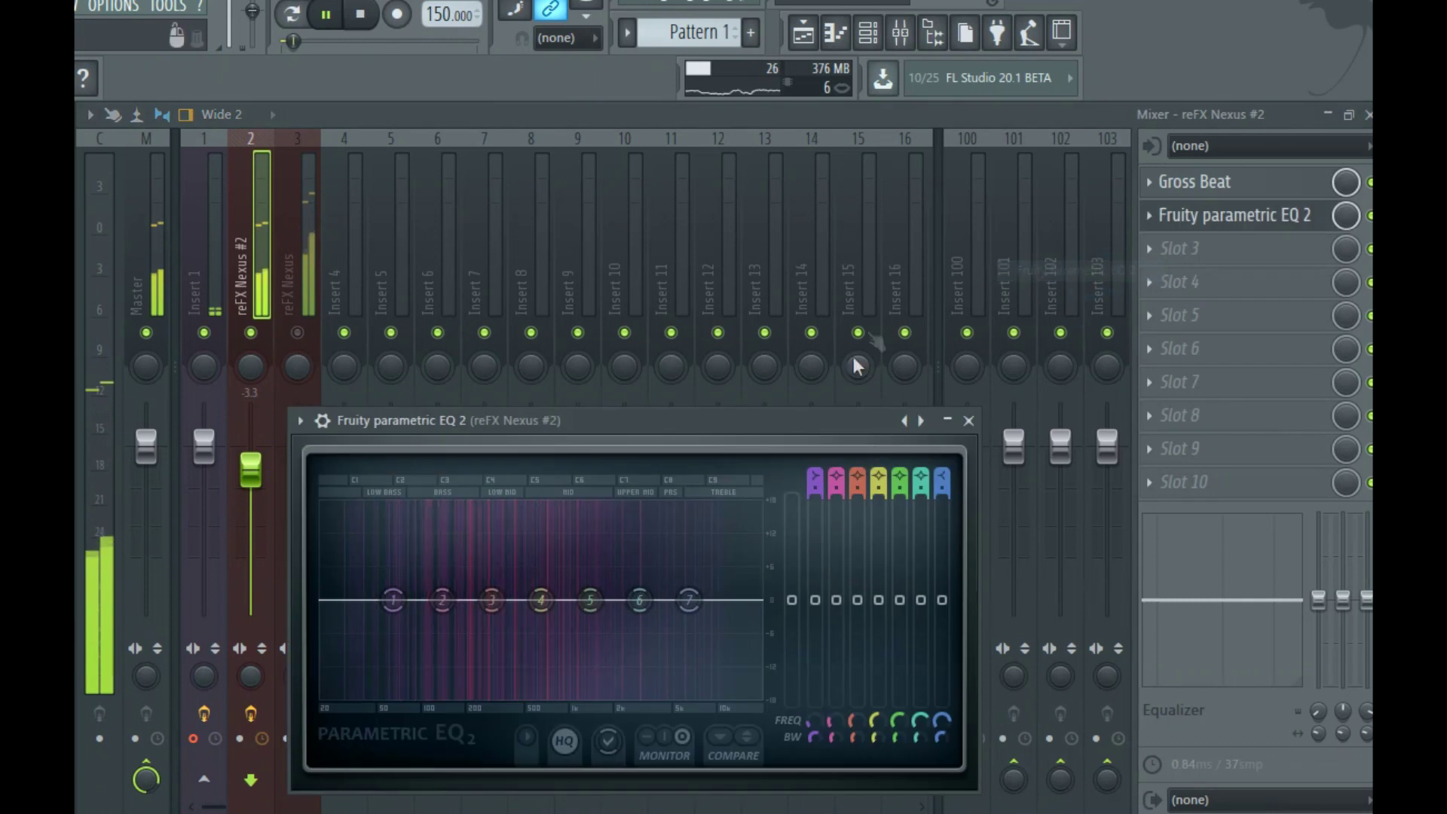
click(921, 420)
drag(336, 603, 473, 599)
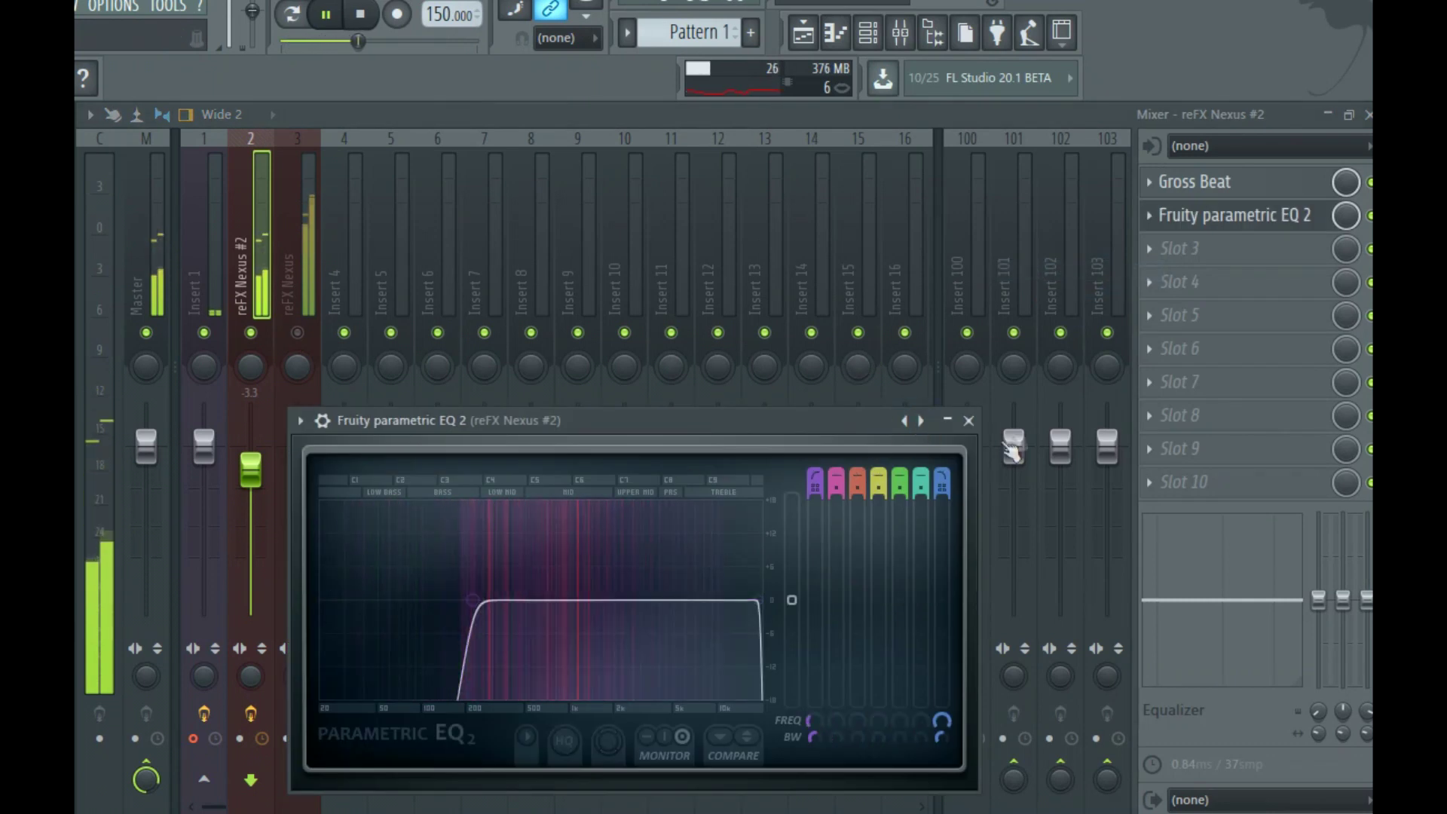
click(967, 419)
Restart playback, unmute the first reFX Nexus track, and lower it to -4.9 and reFX Nexus #2 to -4.6.
key(space)
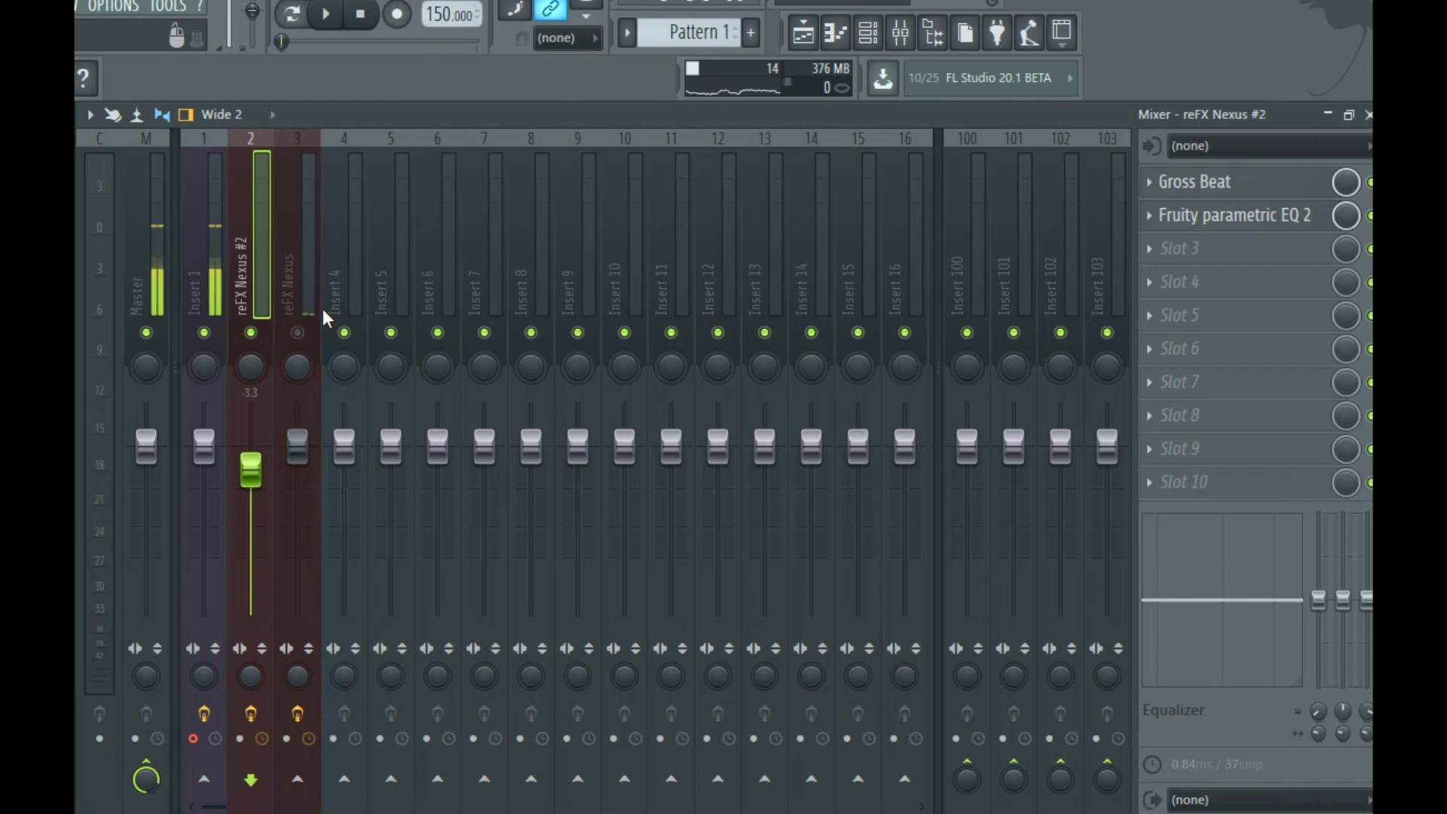
key(space)
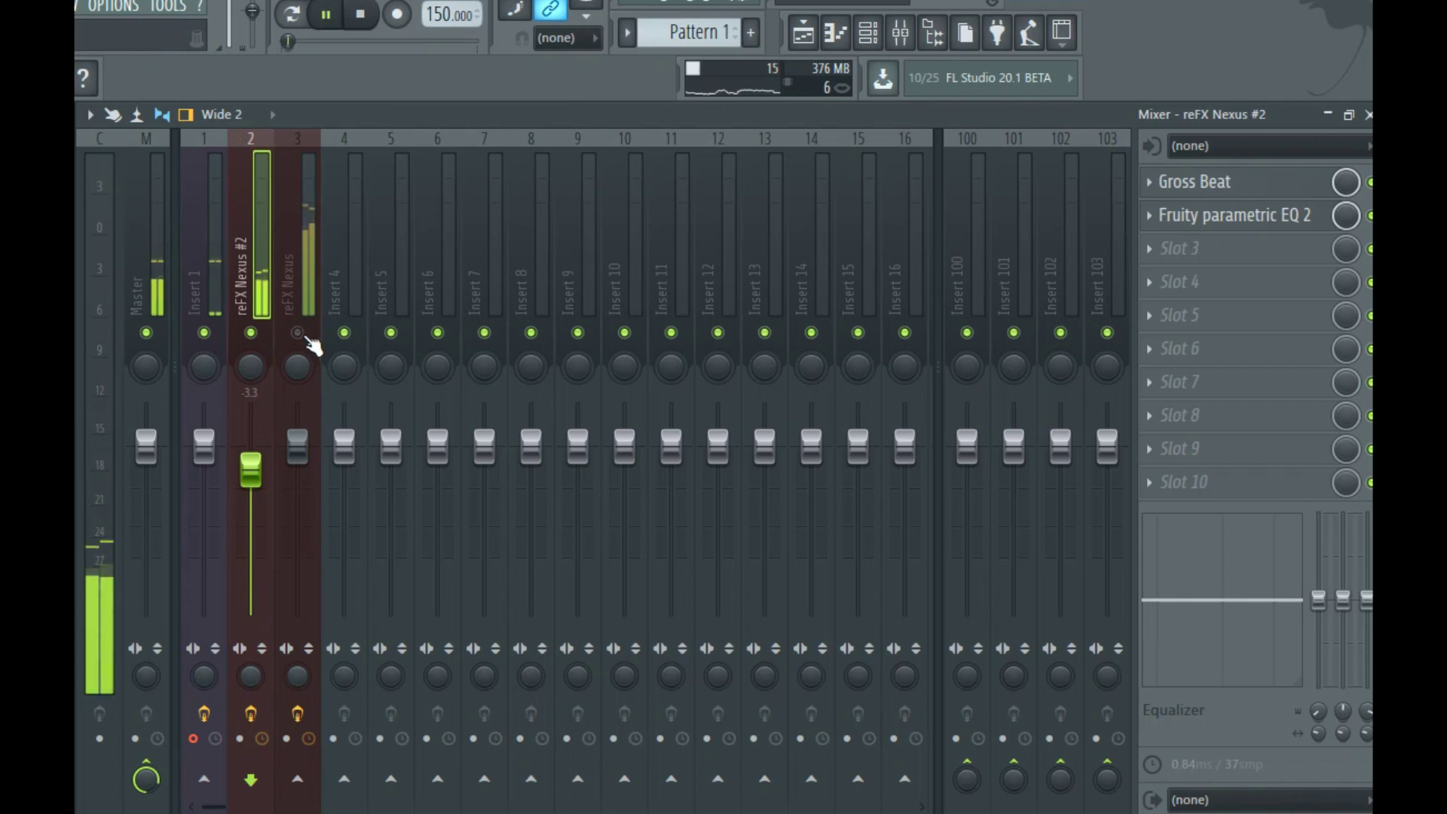
click(301, 334)
drag(299, 450, 250, 479)
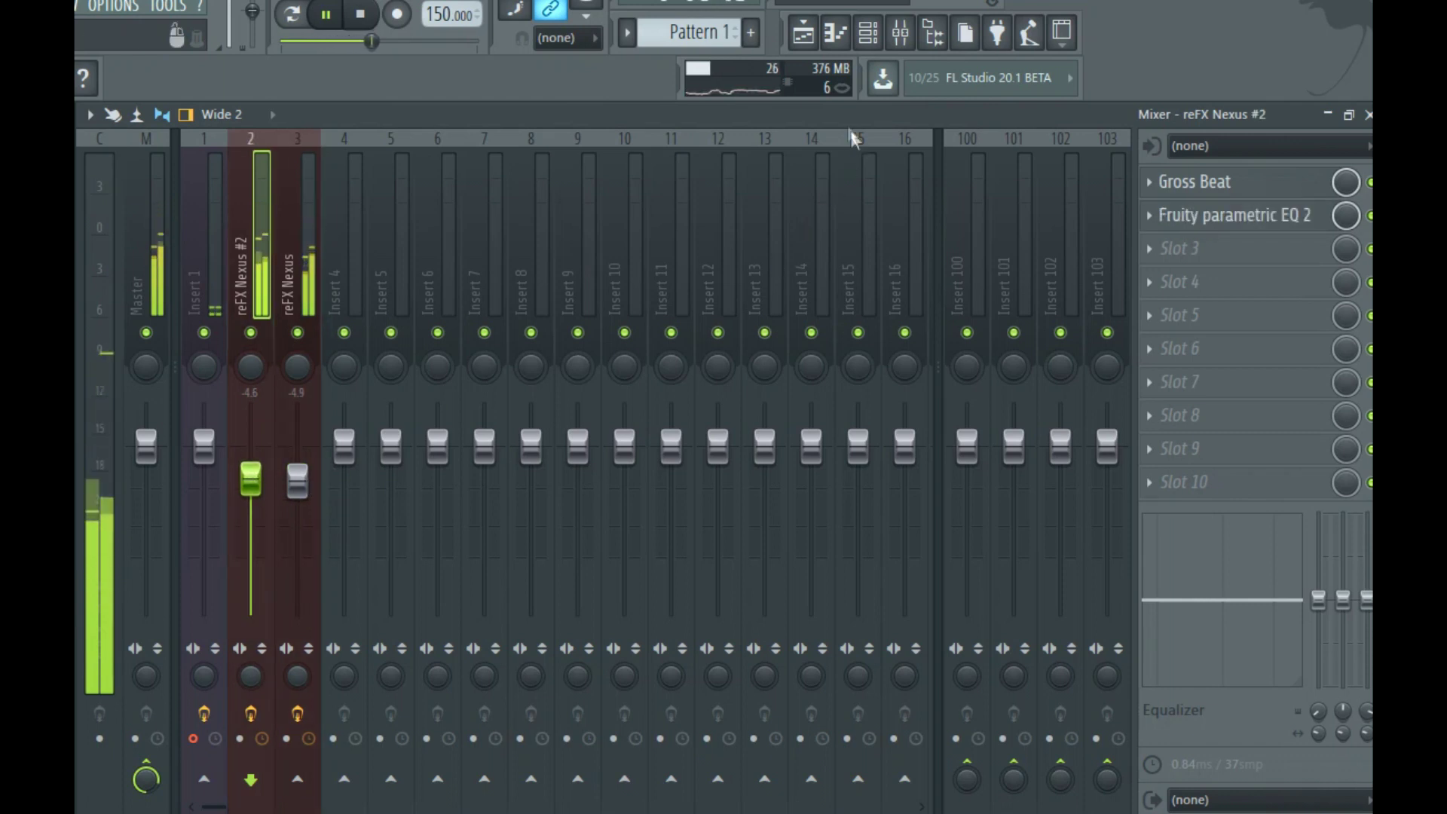
Open the reFX Nexus #2 notes in the piano roll and transpose them all up one octave.
click(868, 32)
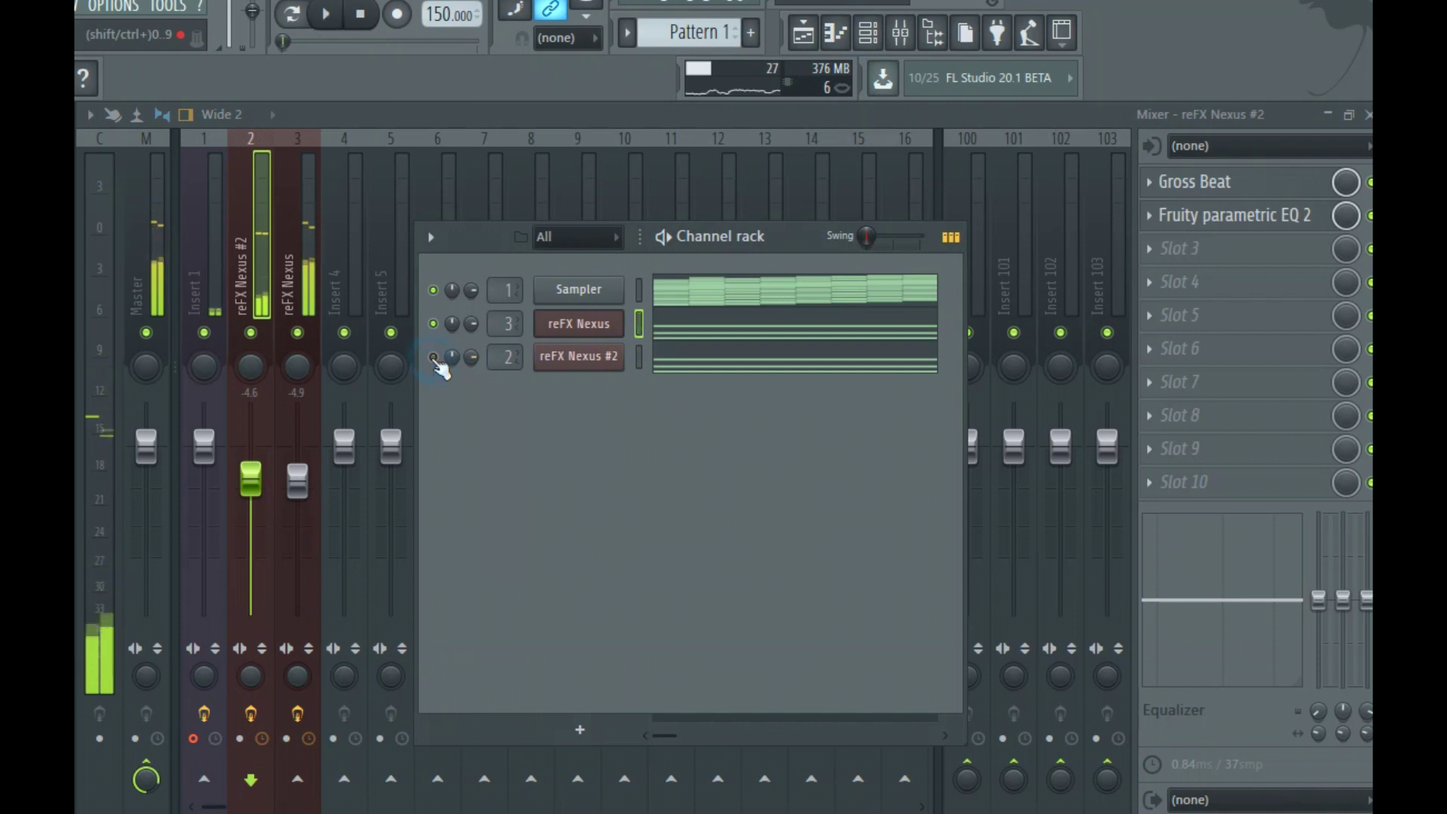
click(704, 364)
key(ctrl+a)
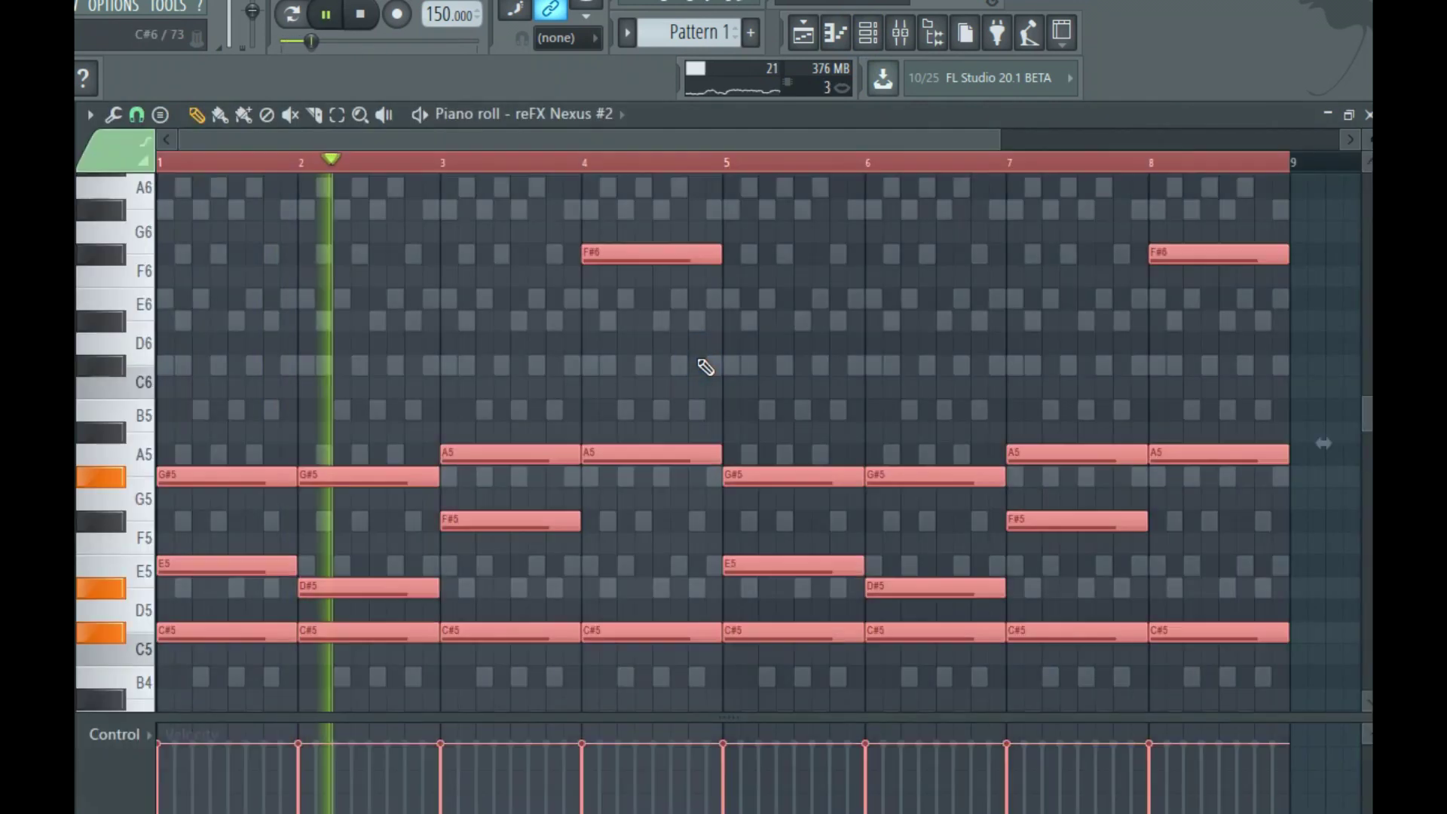
key(ctrl+Up)
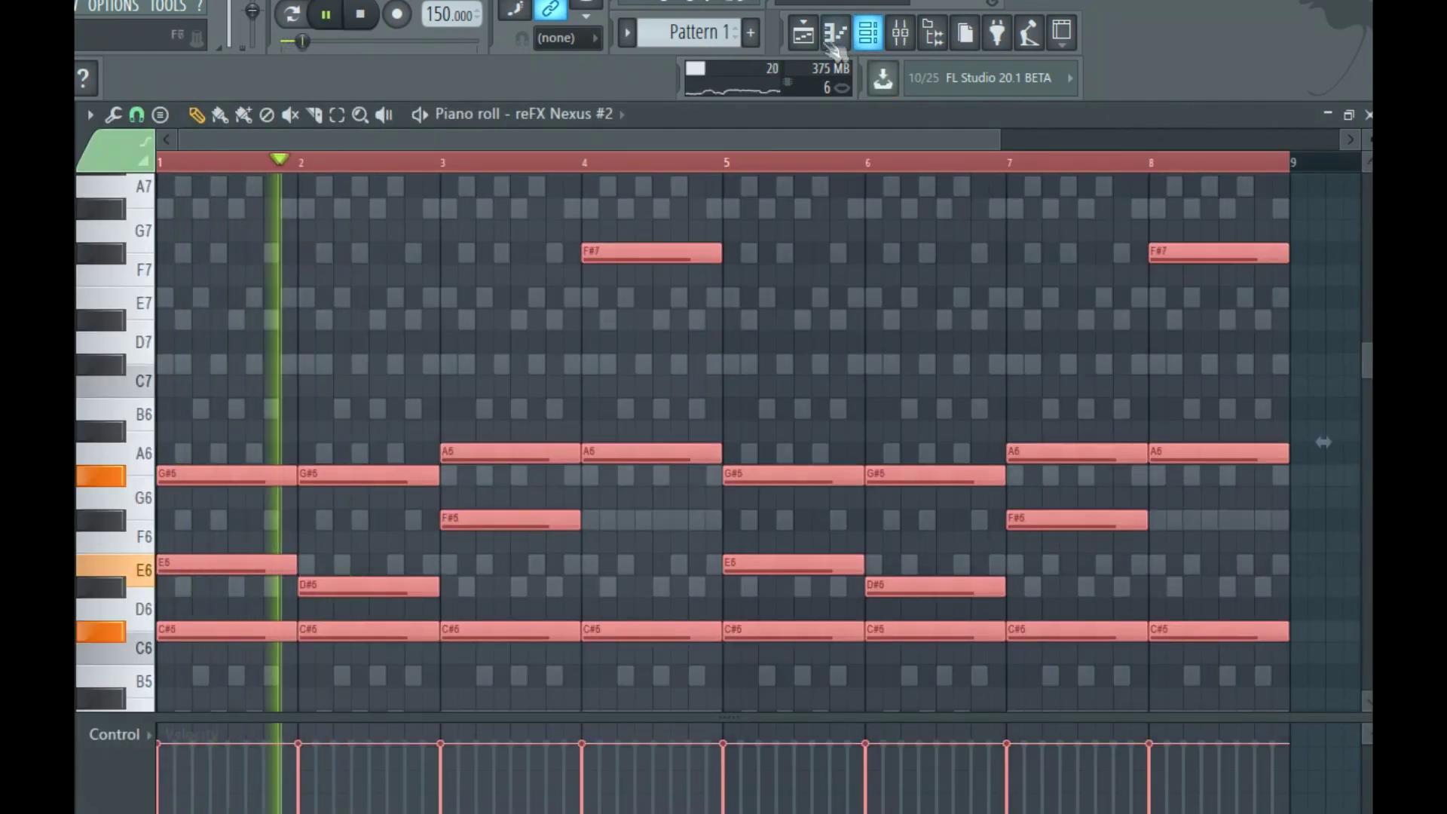
Lower the reFX Nexus #2 channel volume in the channel rack, listen to the loop and stop playback.
click(868, 31)
drag(466, 362, 465, 407)
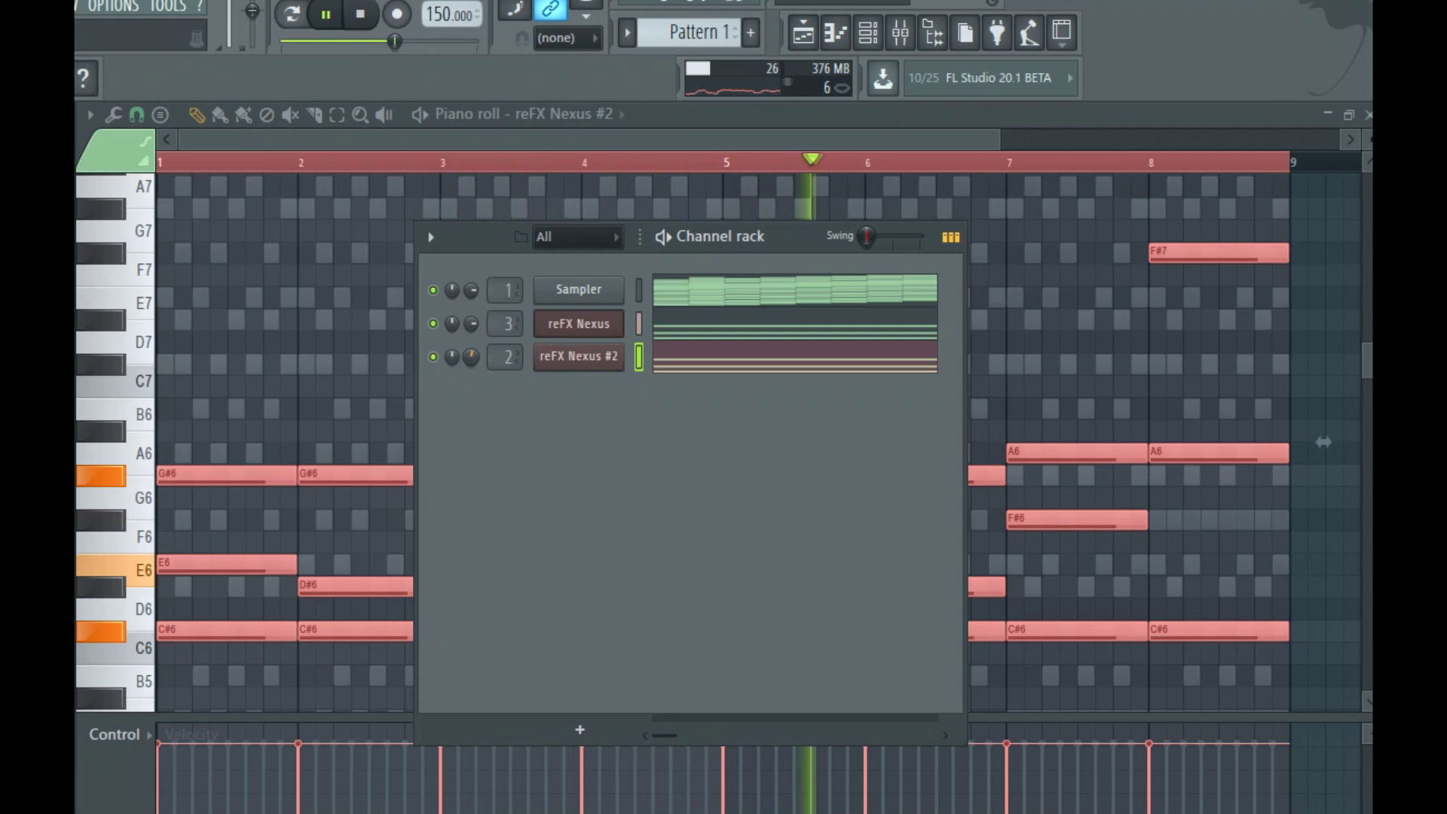
click(868, 32)
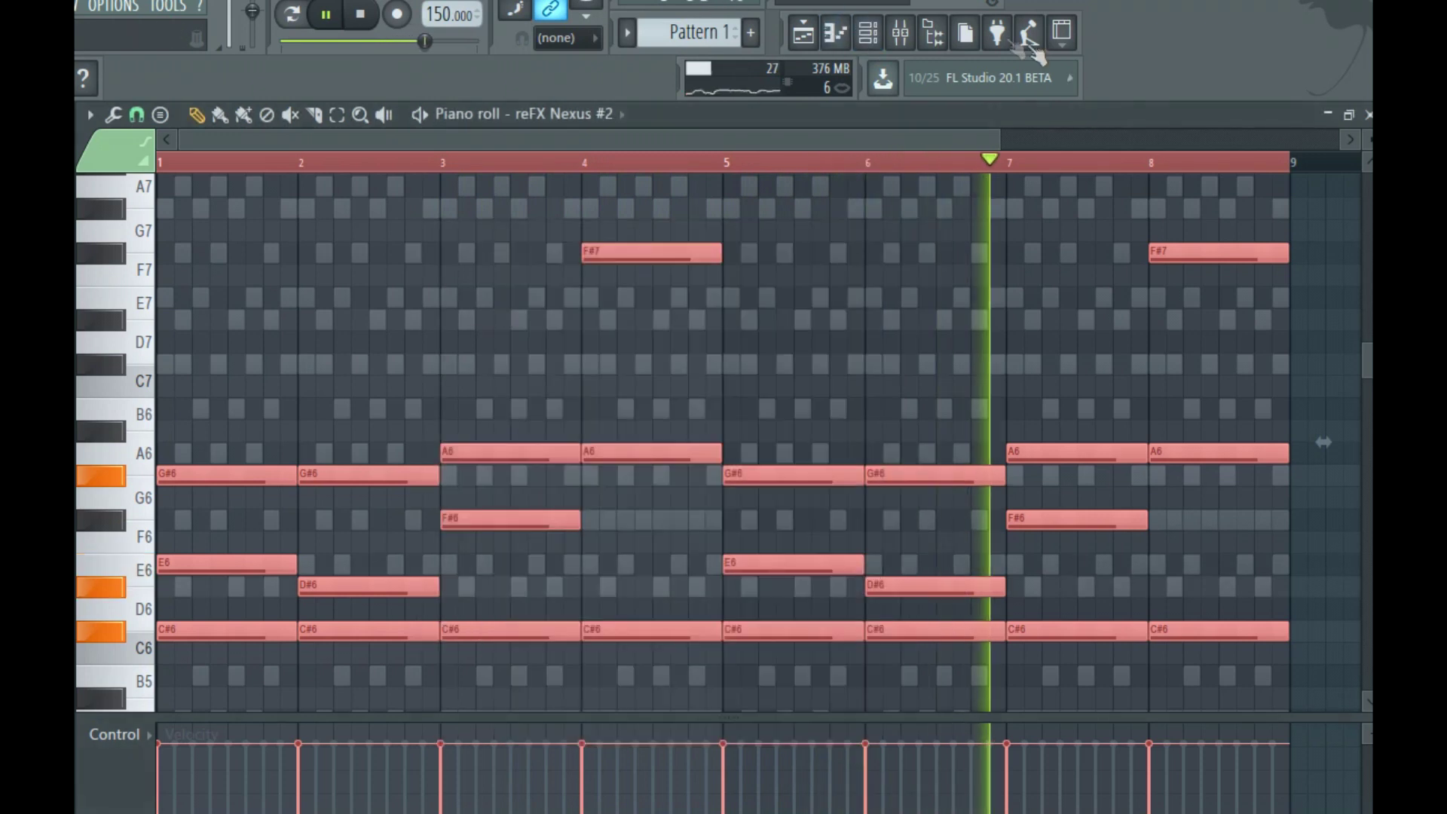
key(F6)
key(space)
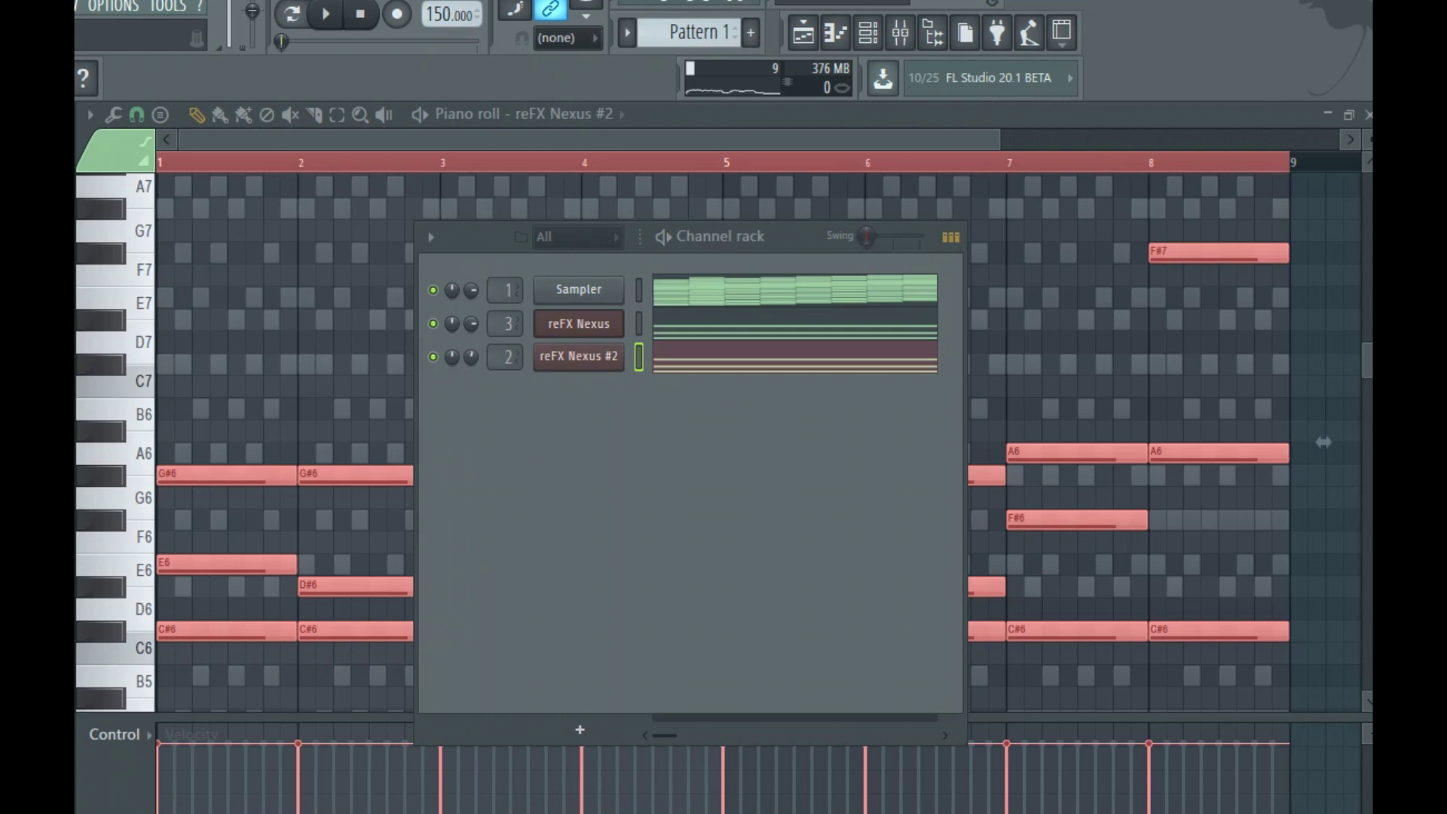
Add the Hi Hat [ Hit 1 ] sample as a new channel and fill every second step.
mouse_move(83, 663)
mouse_down()
mouse_move(640, 396)
mouse_move(629, 411)
mouse_up()
right_click(579, 391)
click(834, 463)
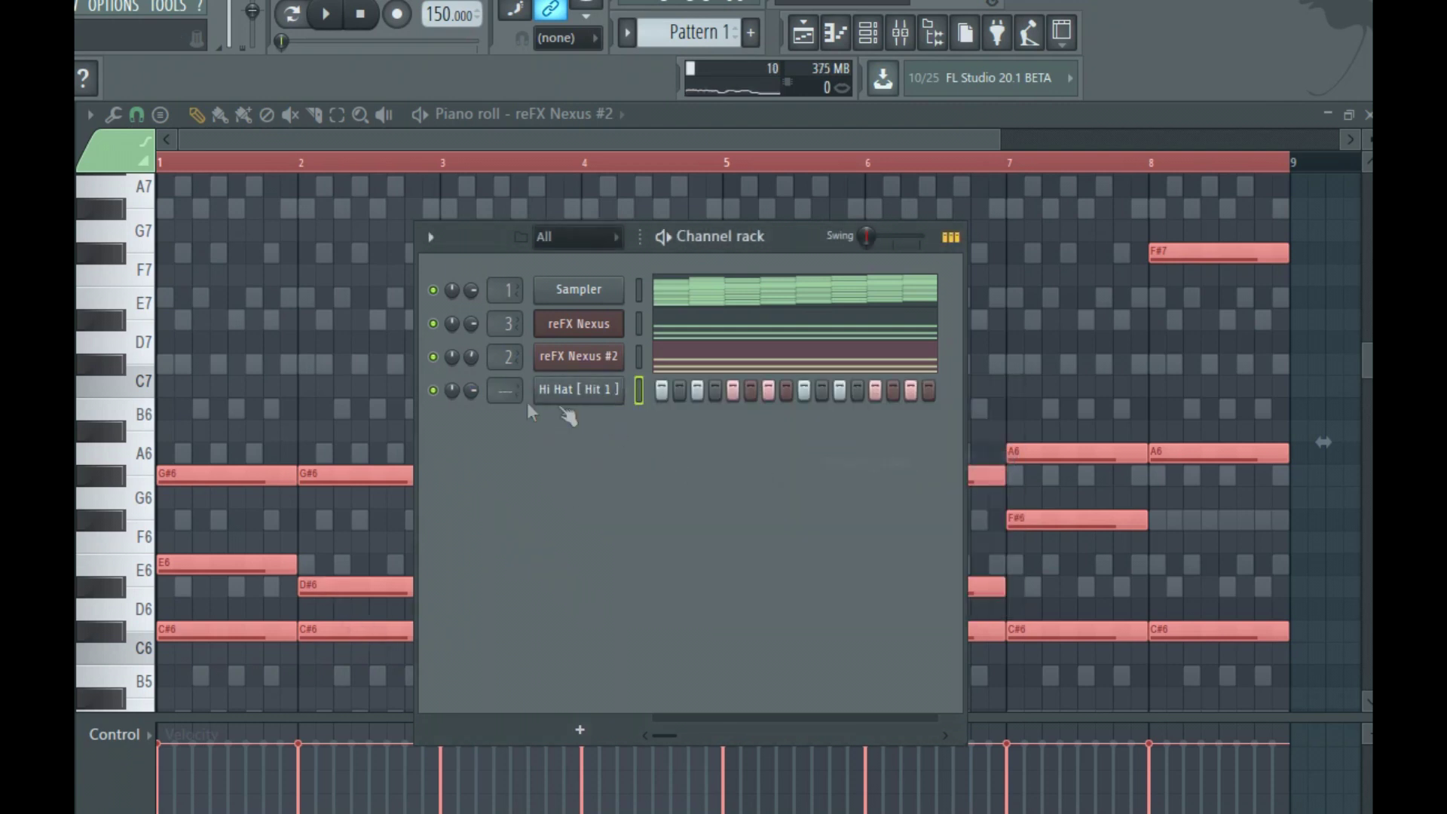
Open the Hi Hat [ Hit 1 ] notes in the piano roll and delete everything from bar 2 onward.
right_click(579, 390)
click(664, 391)
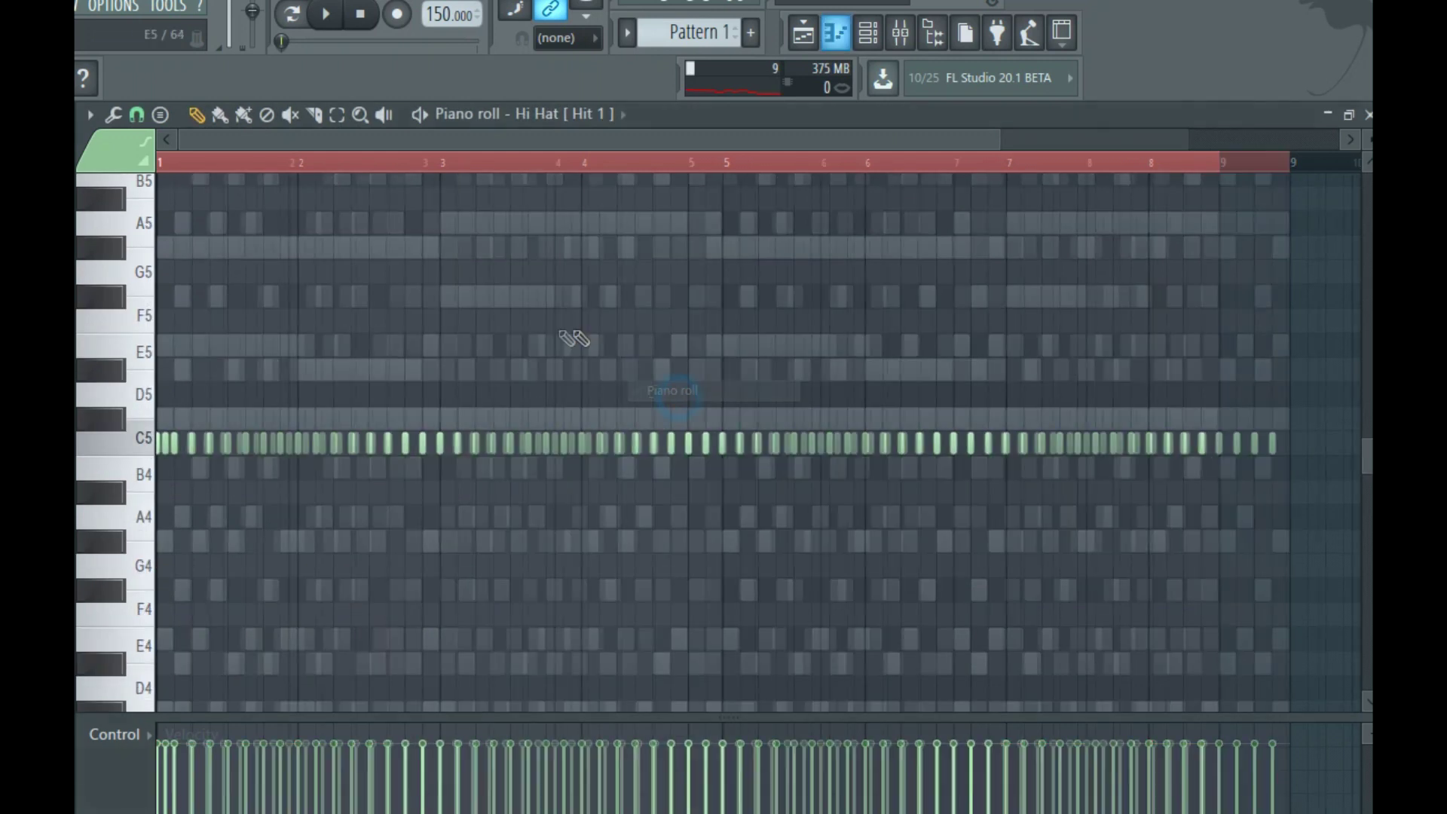
drag(253, 439, 1140, 409)
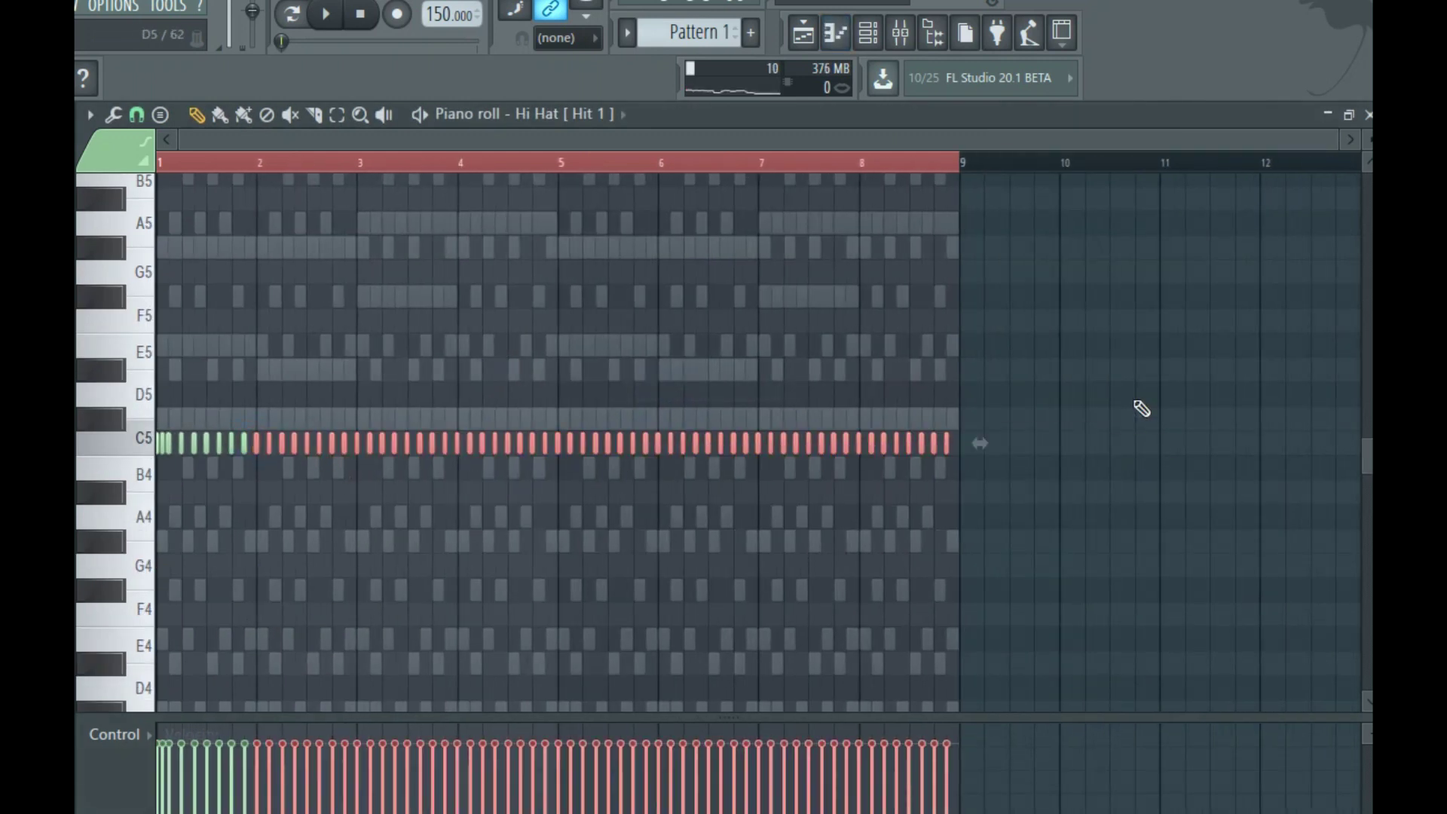
key(Delete)
Duplicate the first bar of hi-hat notes, including its opening roll, until it fills all eight bars.
key(ctrl+a)
drag(654, 166, 264, 281)
key(ctrl+b)
key(ctrl+b)
key(ctrl+b)
key(ctrl+a)
drag(593, 163, 558, 194)
key(ctrl+b)
ctrl+click(690, 238)
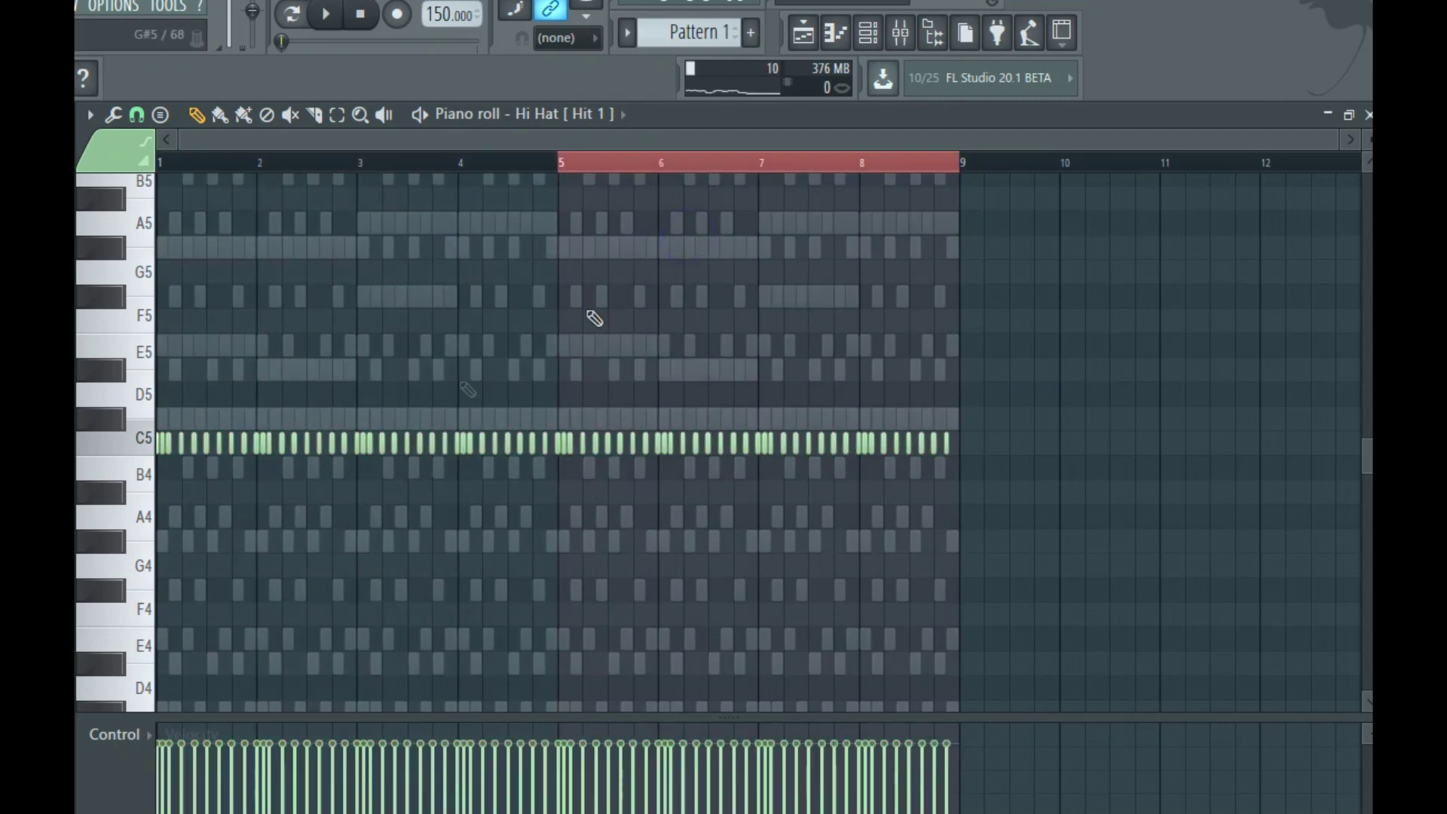
scroll(302, 215, up, 3)
drag(299, 143, 256, 144)
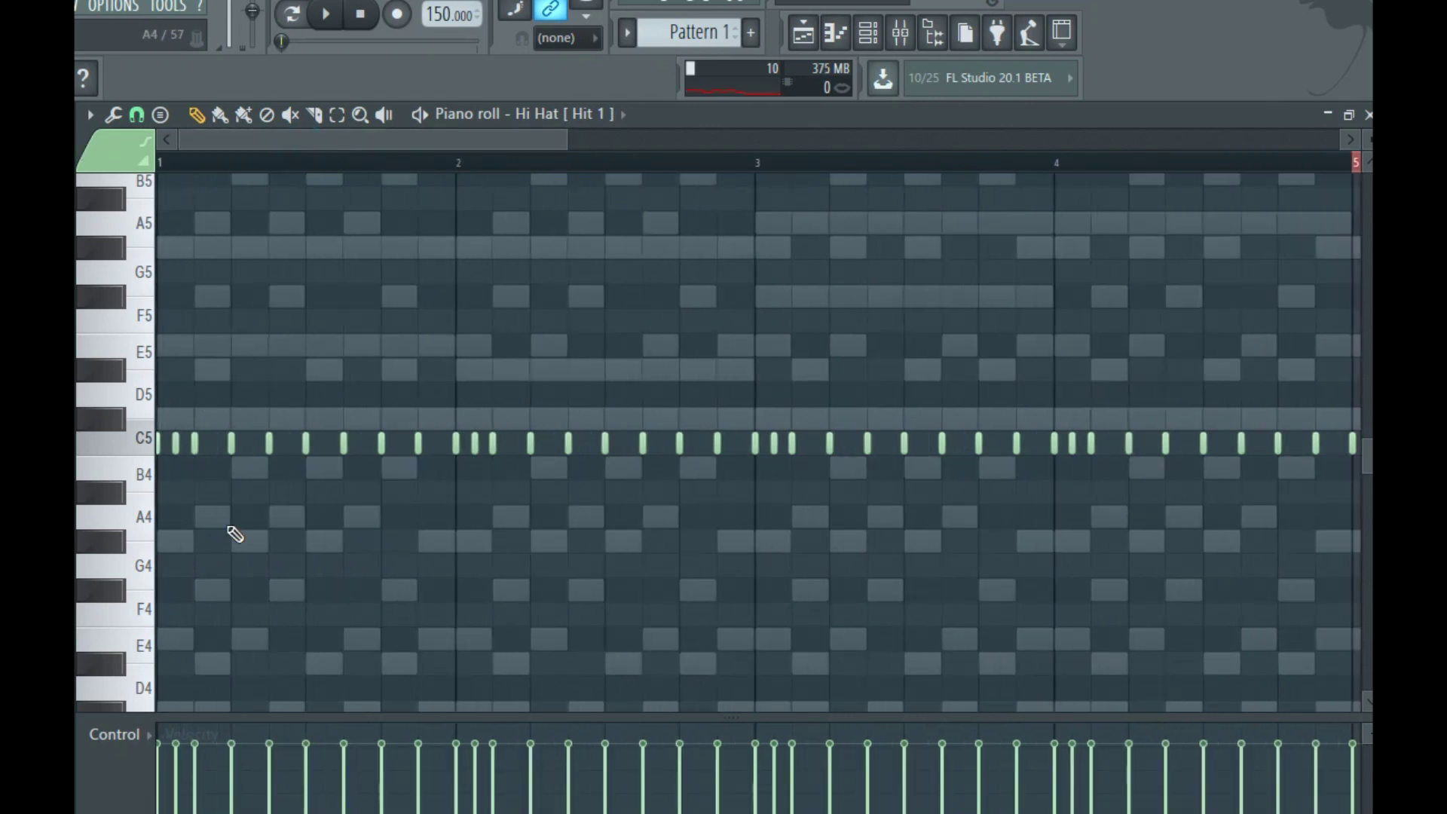
Set the snap to 1/3 step and add a G#4 hi-hat note on beat 4 of bar 1, followed by a G4 roll.
scroll(233, 532, down, 2)
click(137, 116)
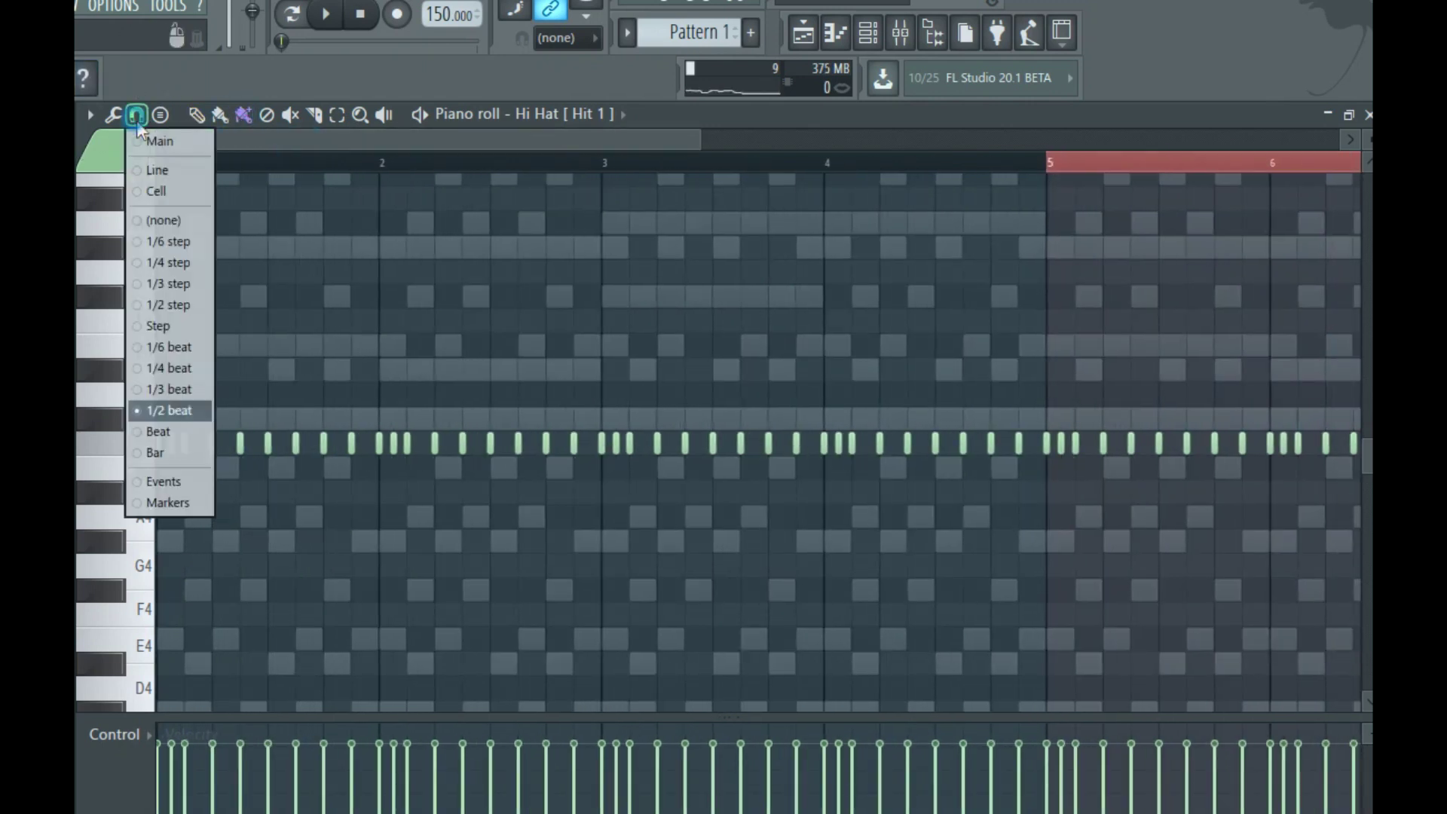
click(192, 288)
scroll(295, 290, up, 2)
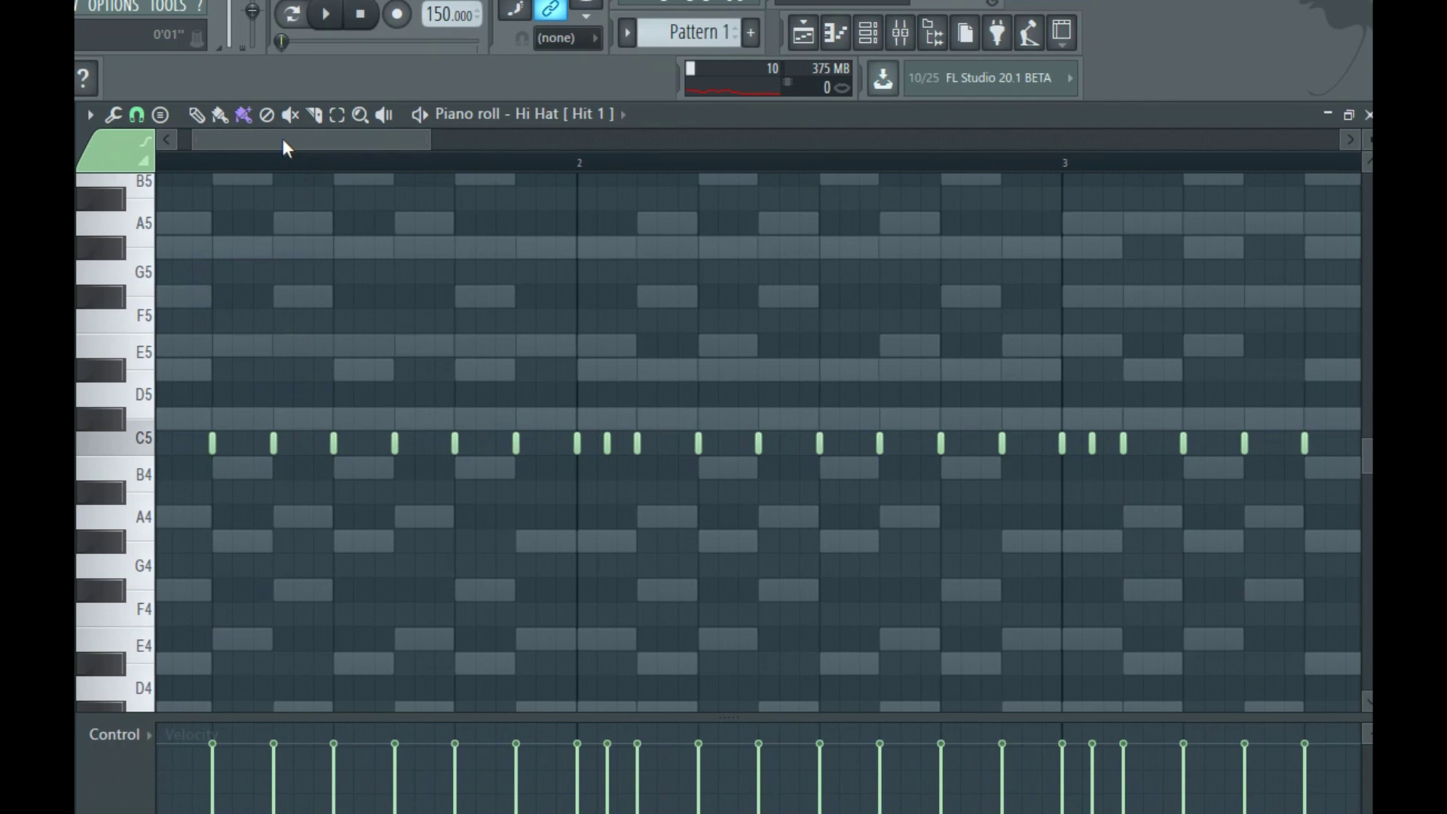
drag(282, 140, 255, 142)
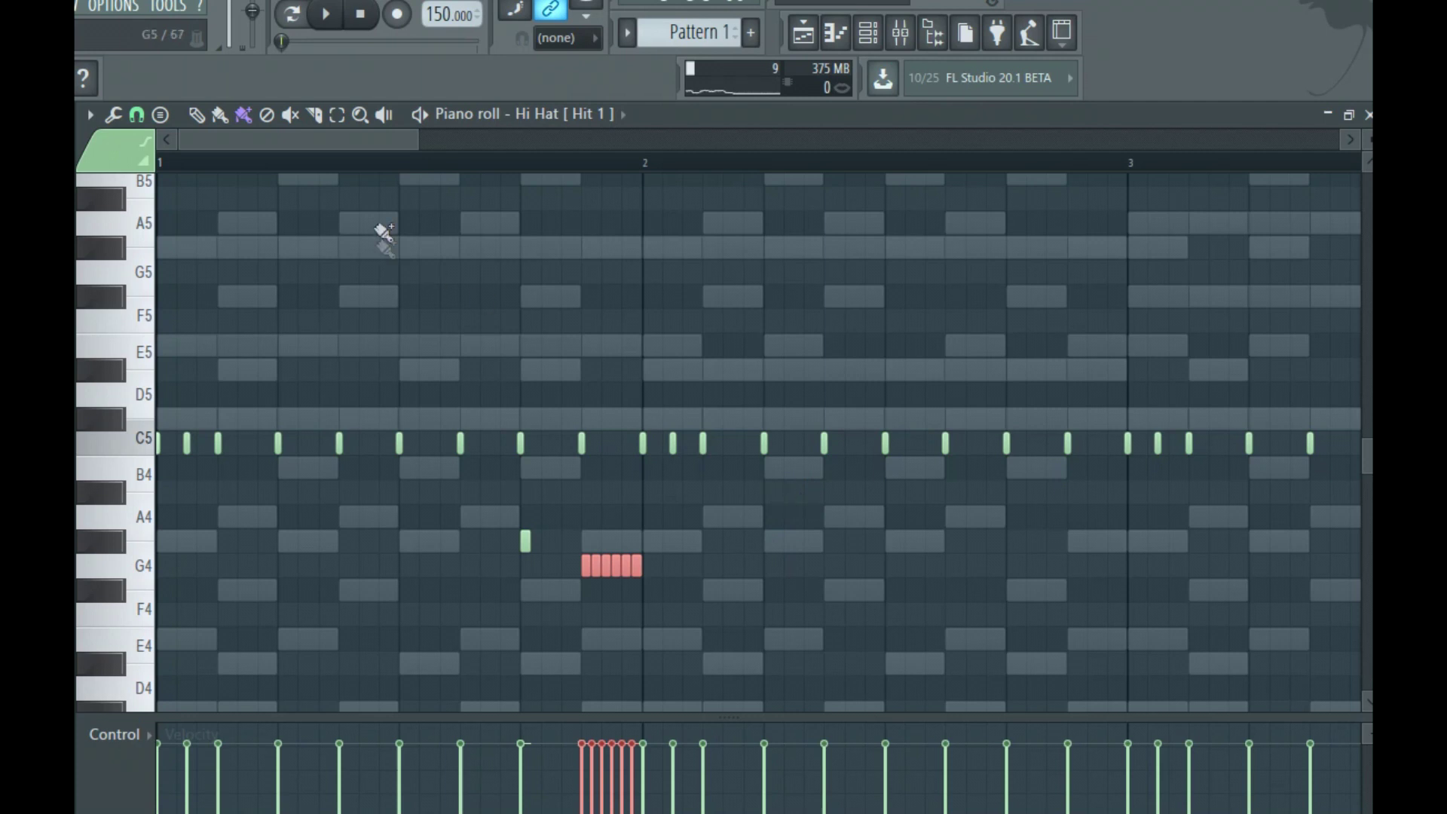
Add a G#4 hi-hat note at the start of bar 3, followed by a fast F#4 roll.
drag(330, 140, 395, 142)
scroll(497, 437, down, 6)
scroll(482, 565, up, 7)
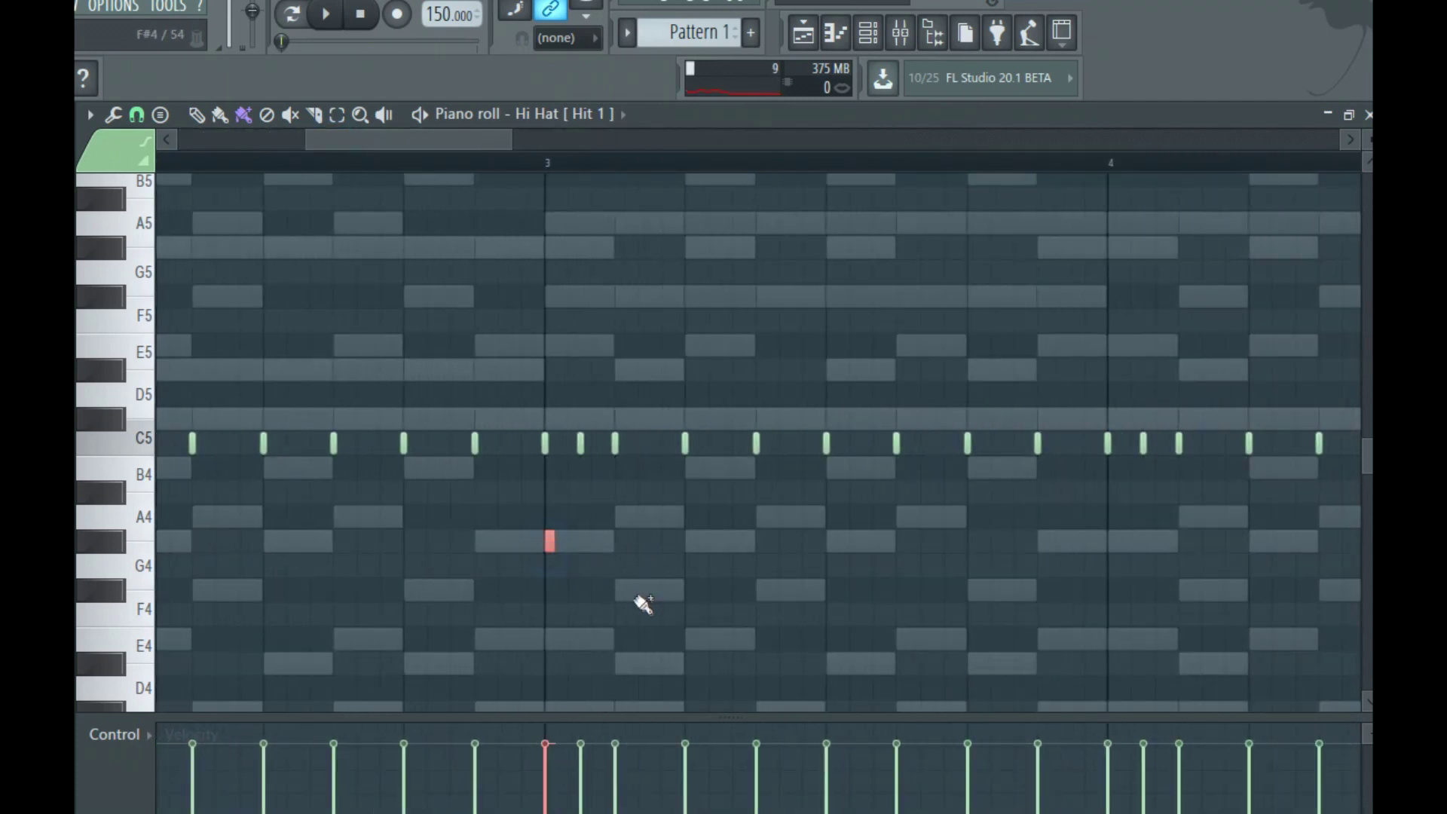
drag(660, 596, 681, 593)
Add a G#4 hi-hat note on beat 3 of bar 4 and a G4 roll starting on beat 4.
scroll(708, 588, down, 5)
drag(434, 140, 606, 151)
scroll(507, 555, down, 3)
scroll(468, 543, up, 4)
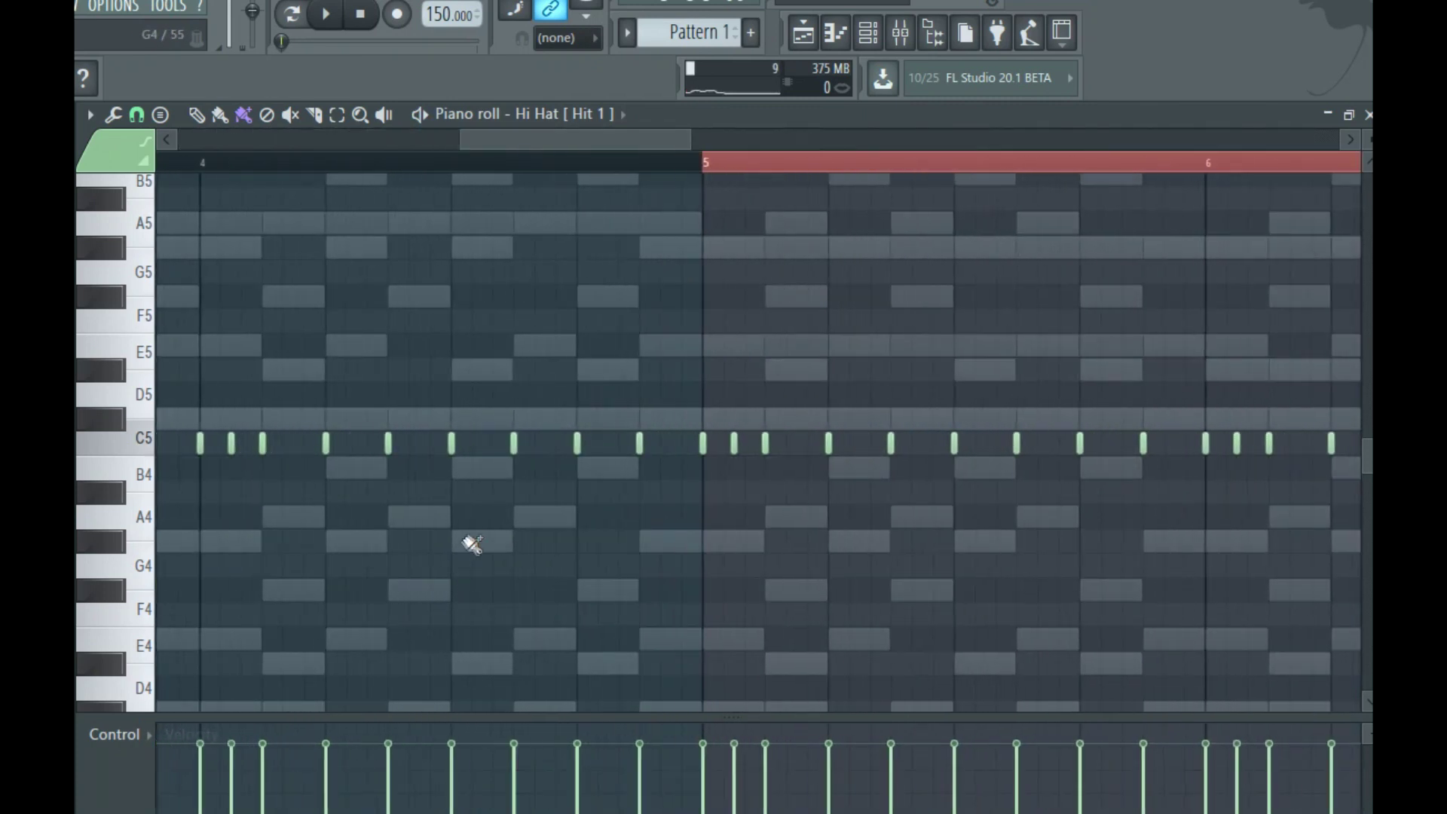
right_click(502, 522)
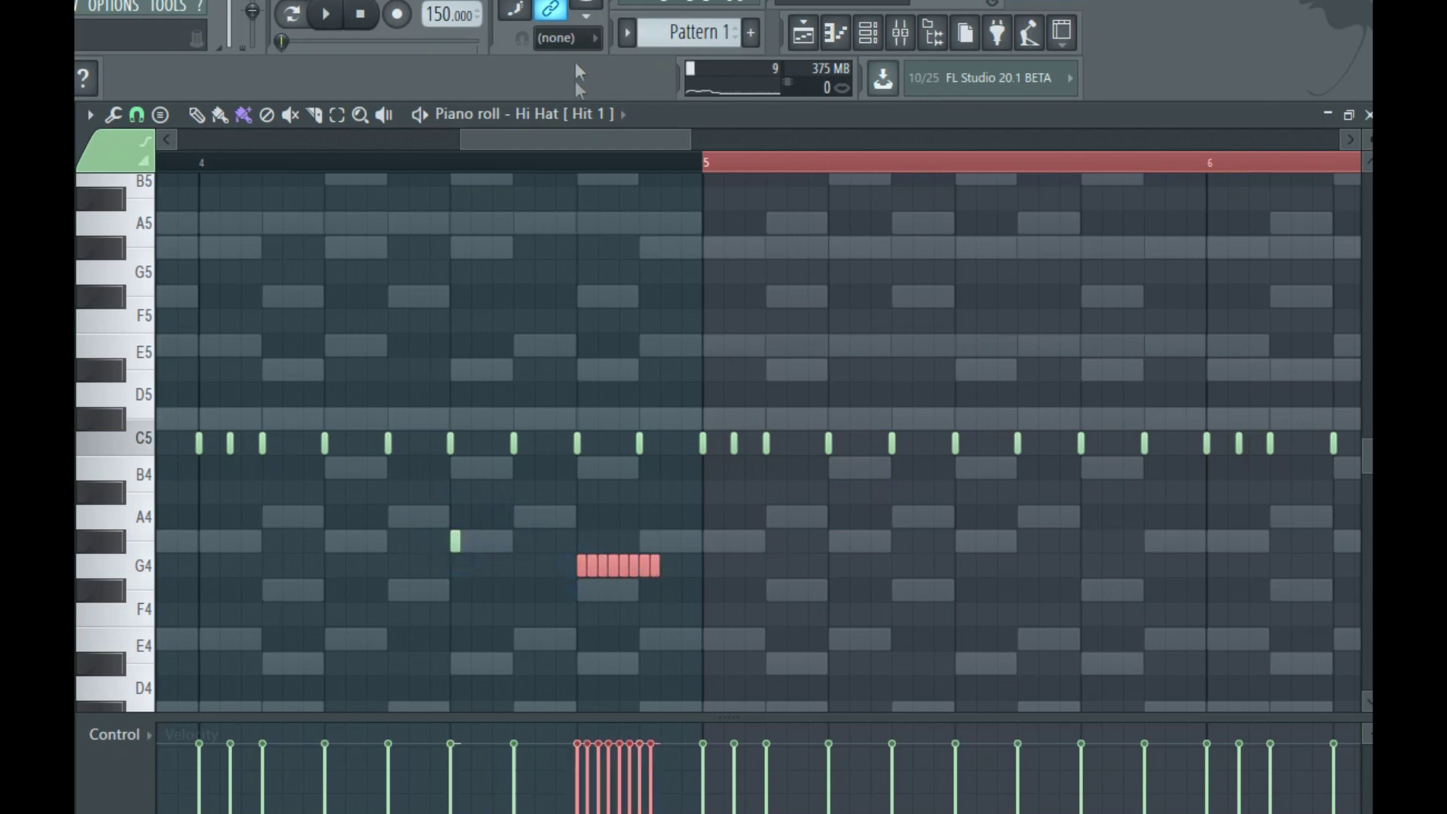
Add hi-hat rolls on C#5 in bars 5 and 6, E4 in bar 7 and G#4 in bar 8, each preceded by a single note.
drag(649, 145, 718, 144)
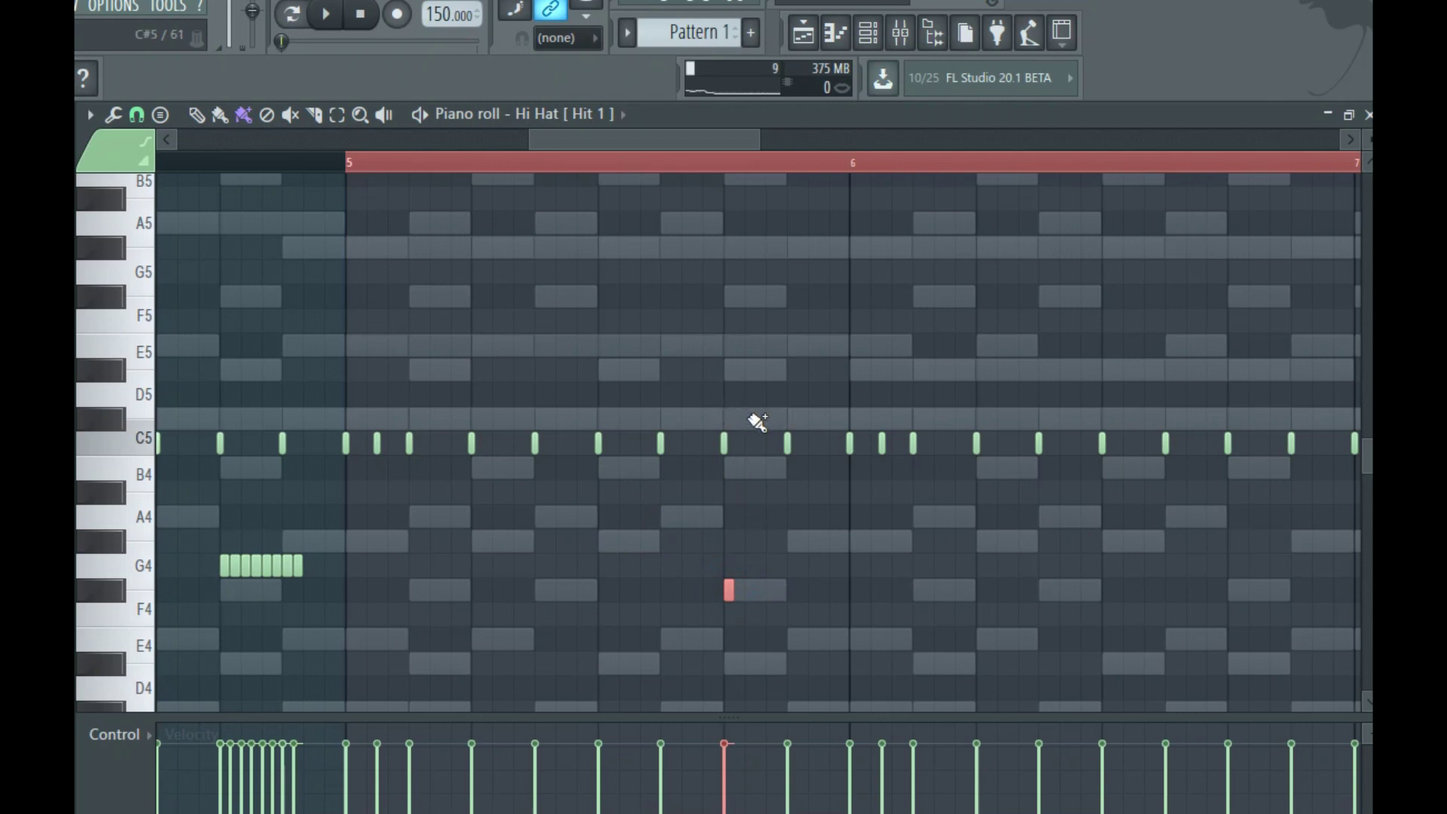
drag(639, 144, 712, 144)
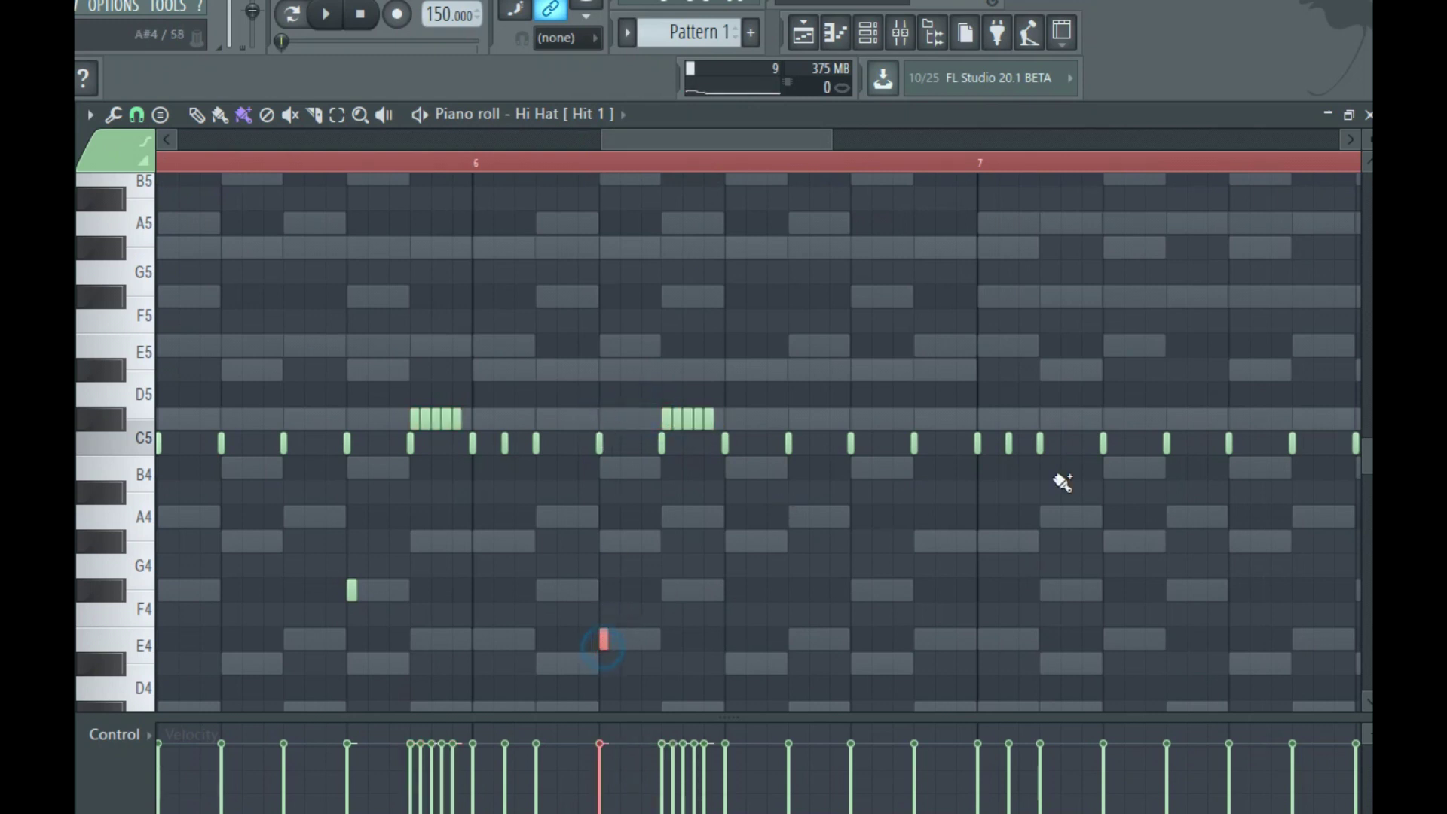
drag(623, 147, 712, 145)
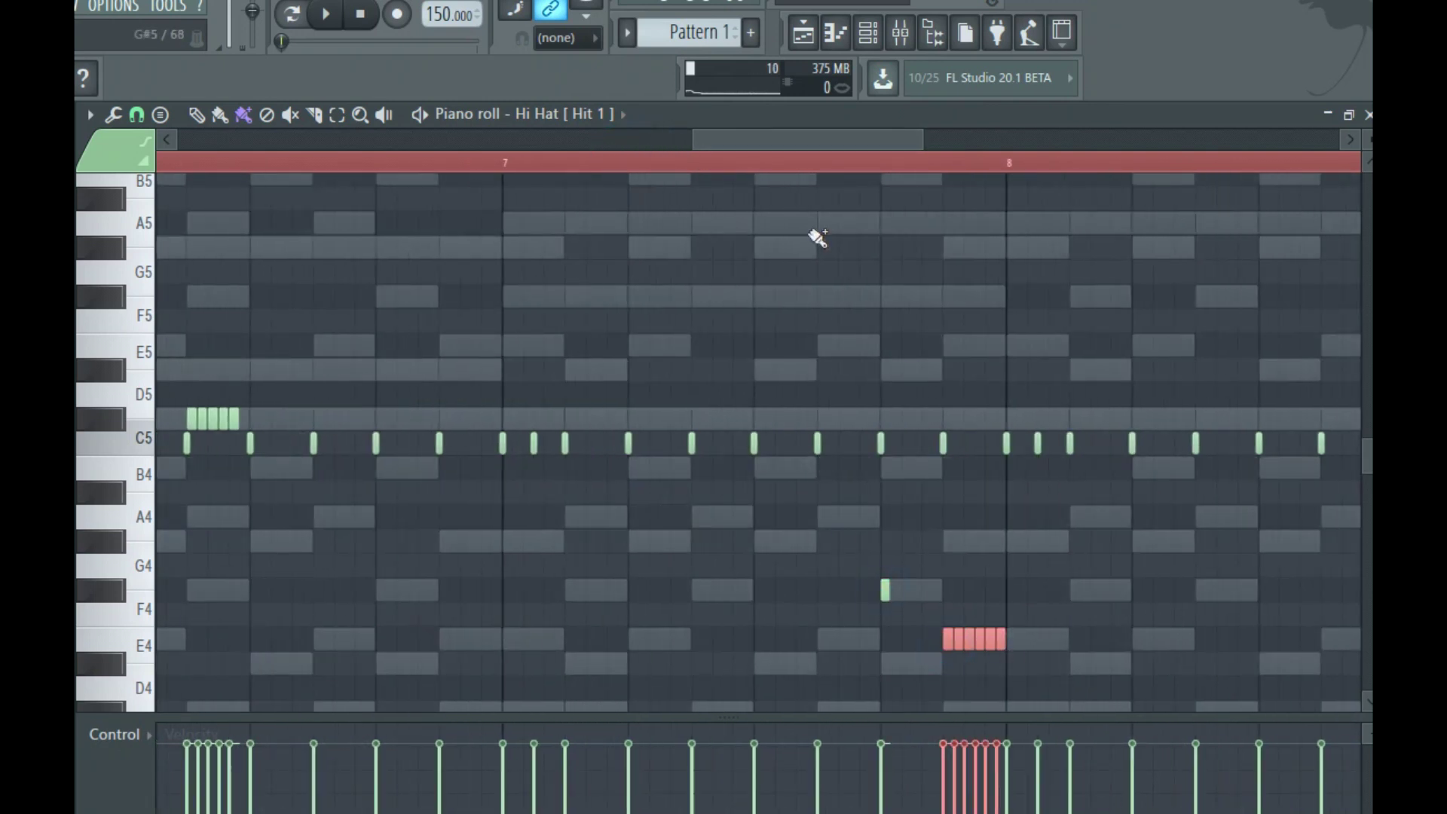
drag(753, 141, 933, 162)
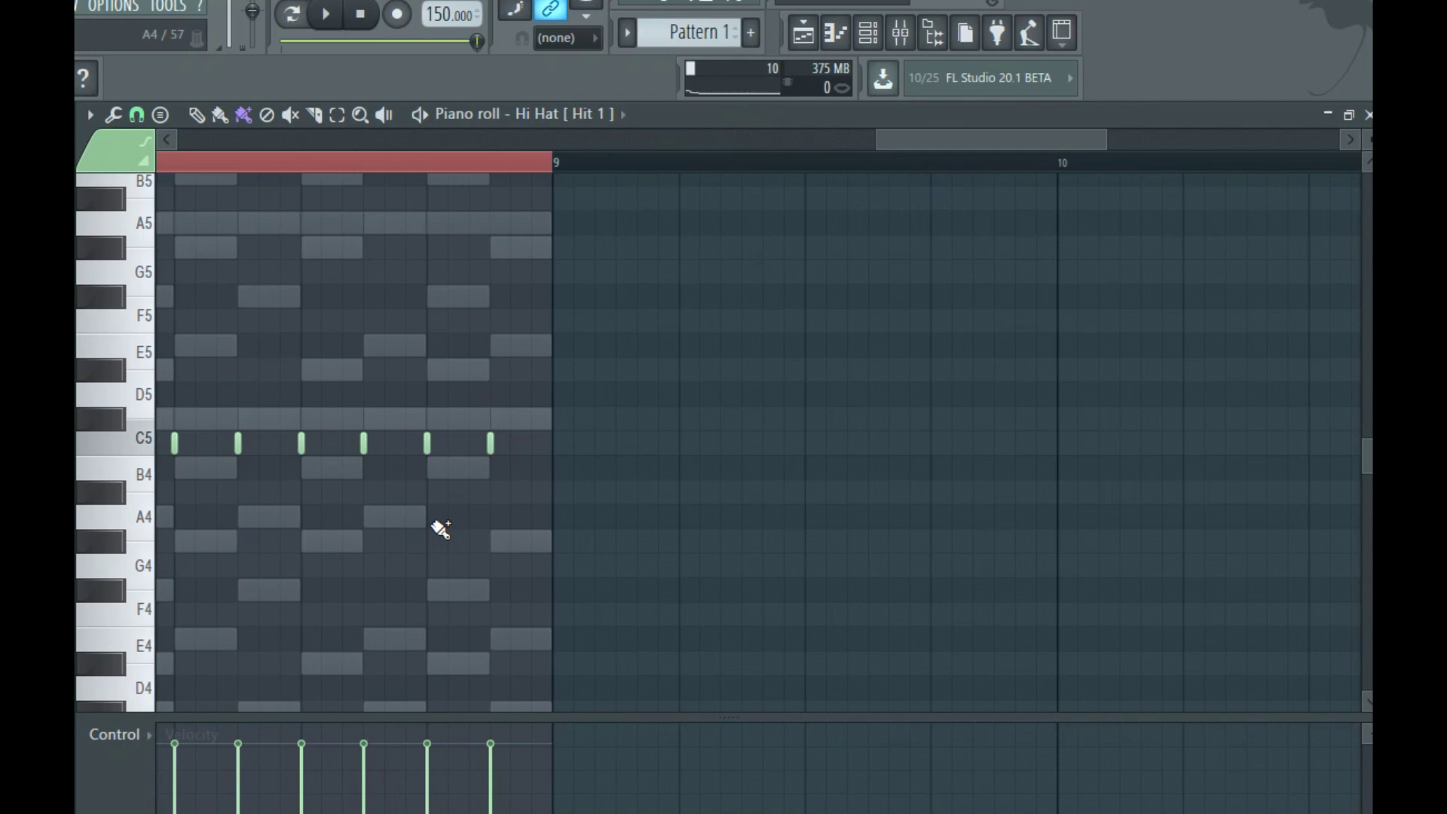
Play the loop and lower the Hi Hat [ Hit 1 ] channel's volume in the channel rack.
scroll(513, 425, down, 5)
key(space)
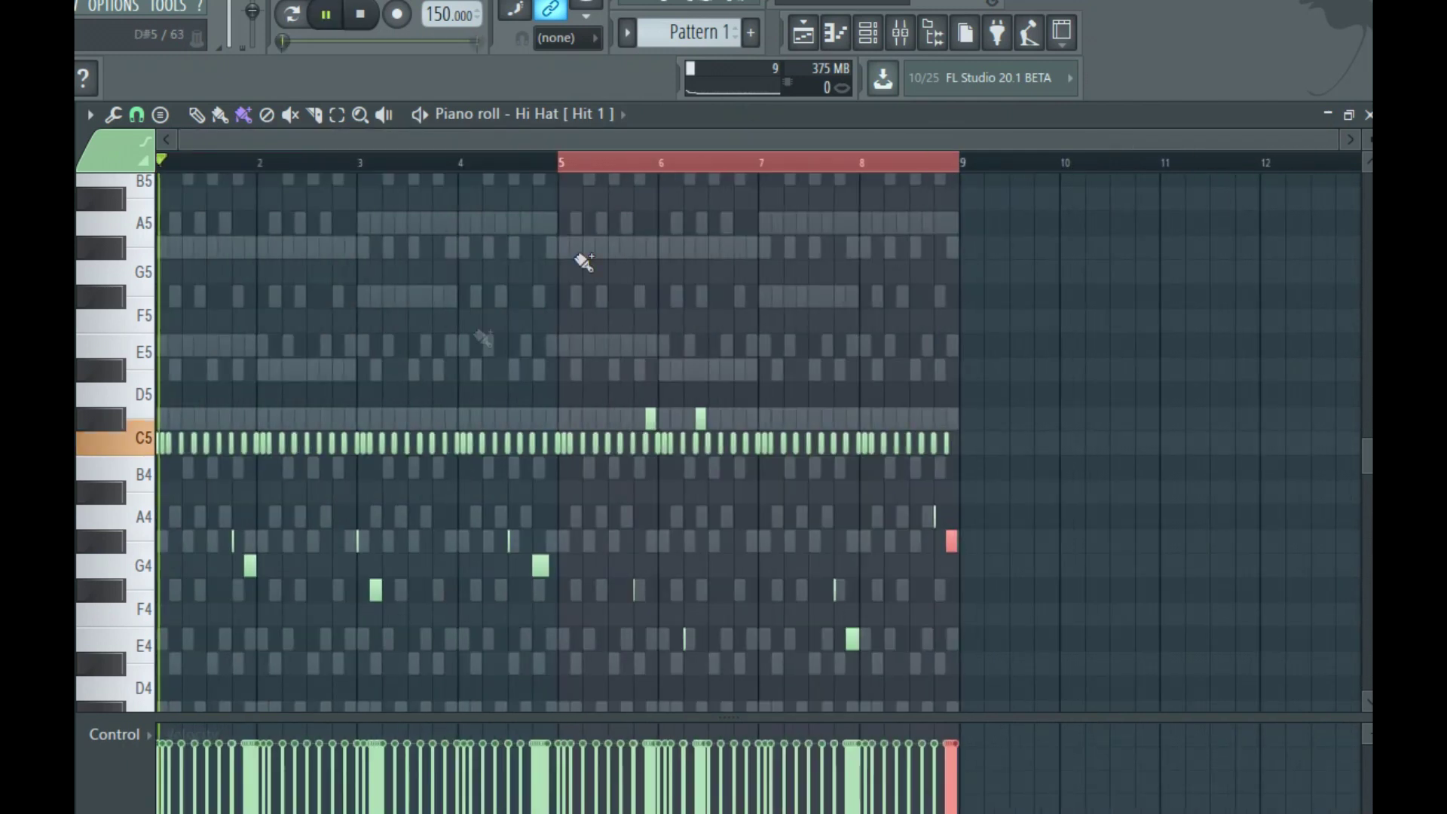
click(878, 43)
drag(470, 391, 470, 418)
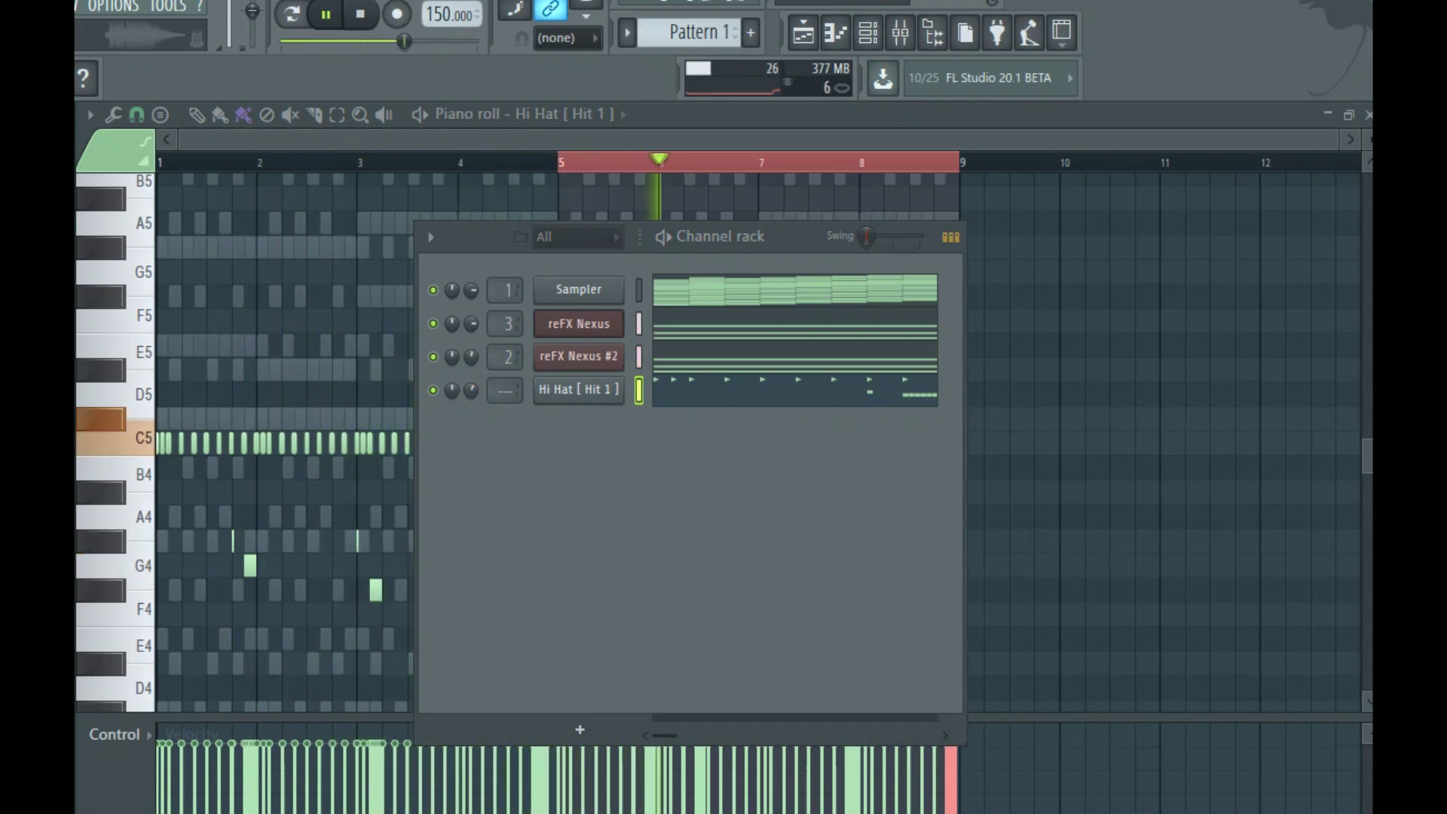
Add the Clap [ Pierre ] sample as a new channel with a hit on step 9 and open its piano roll.
drag(360, 471, 554, 444)
right_click(595, 423)
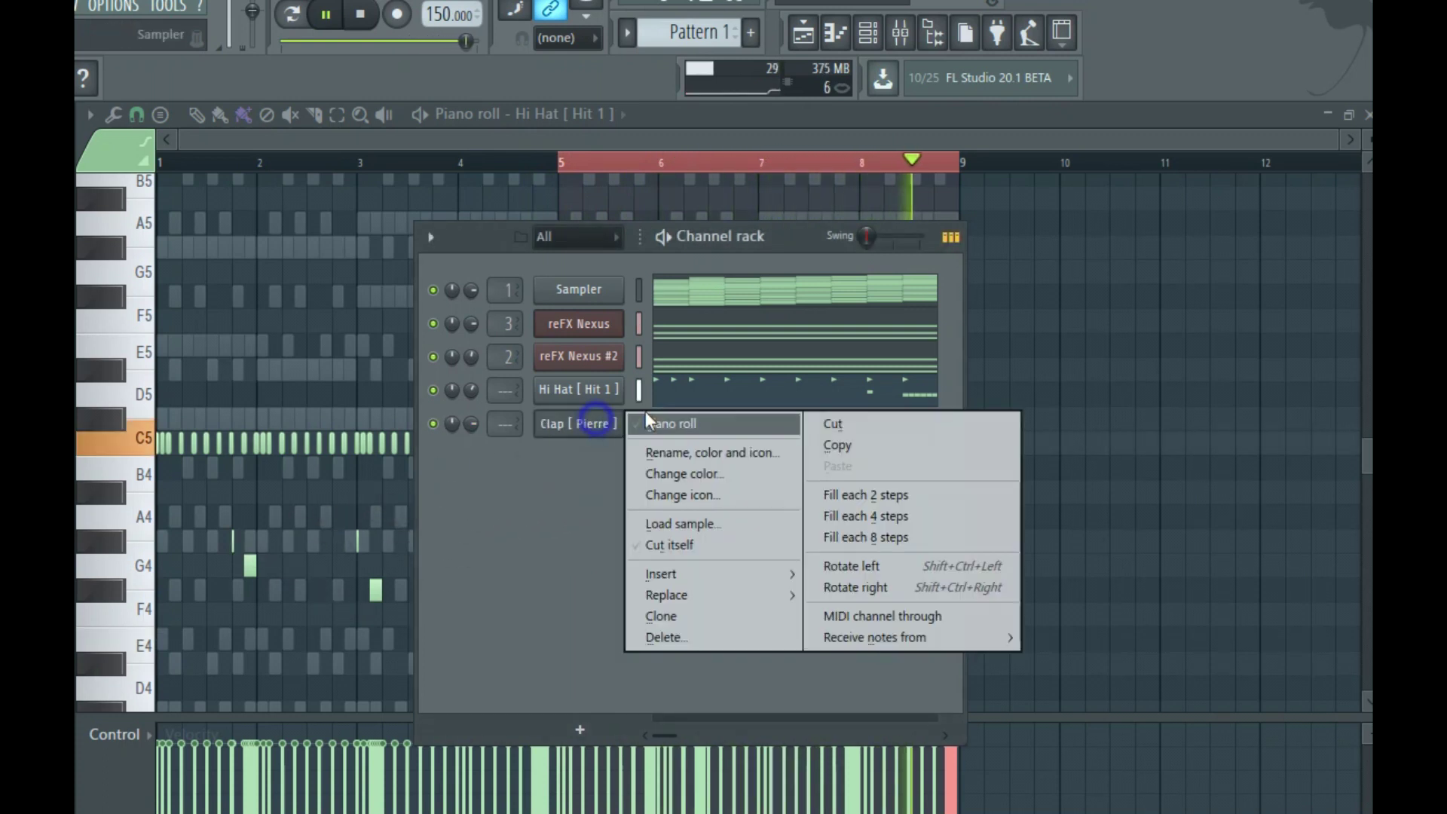
click(646, 418)
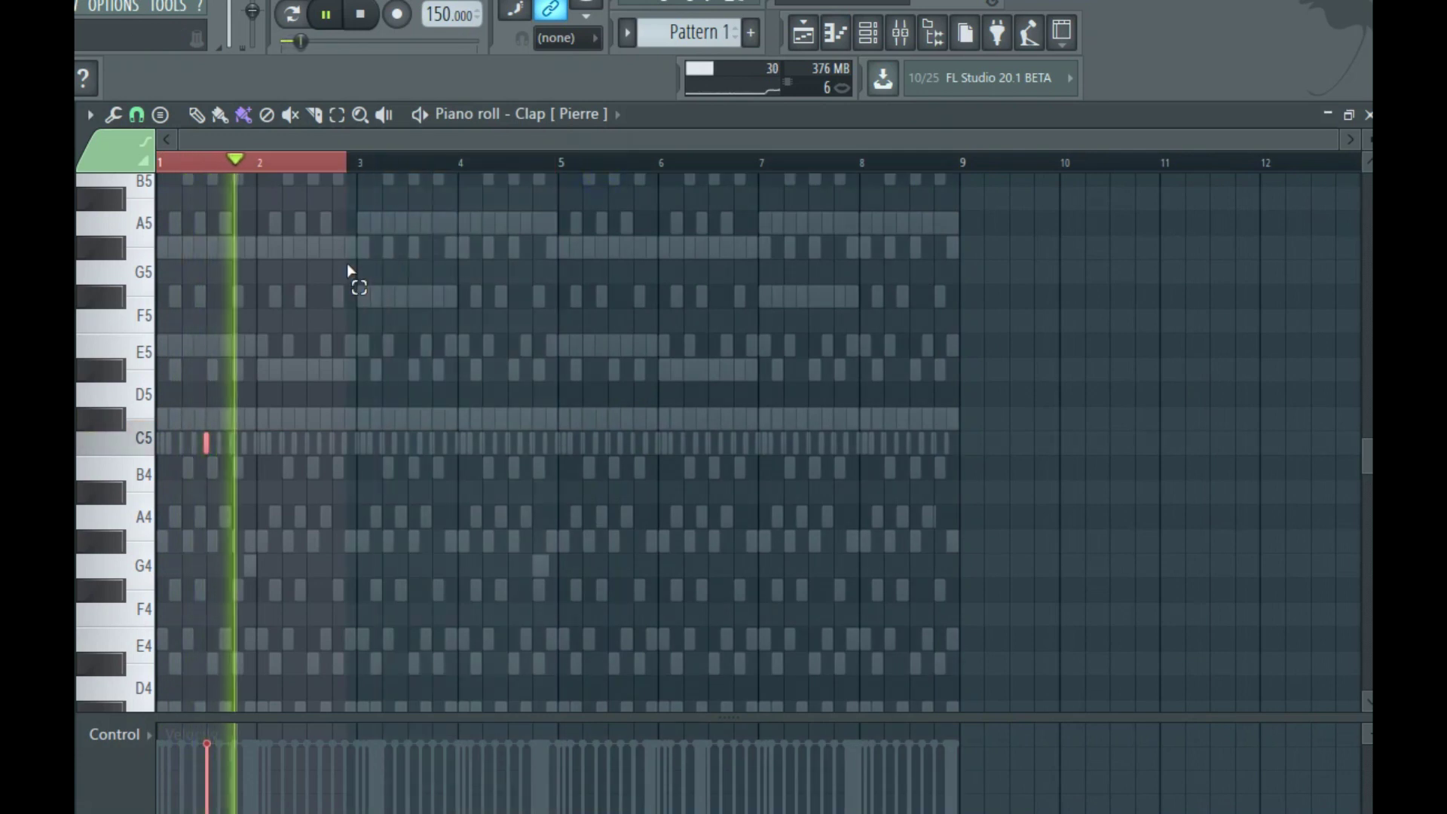
Set the snap to Beat and duplicate the first bar of the clap until it fills all eight bars.
click(137, 115)
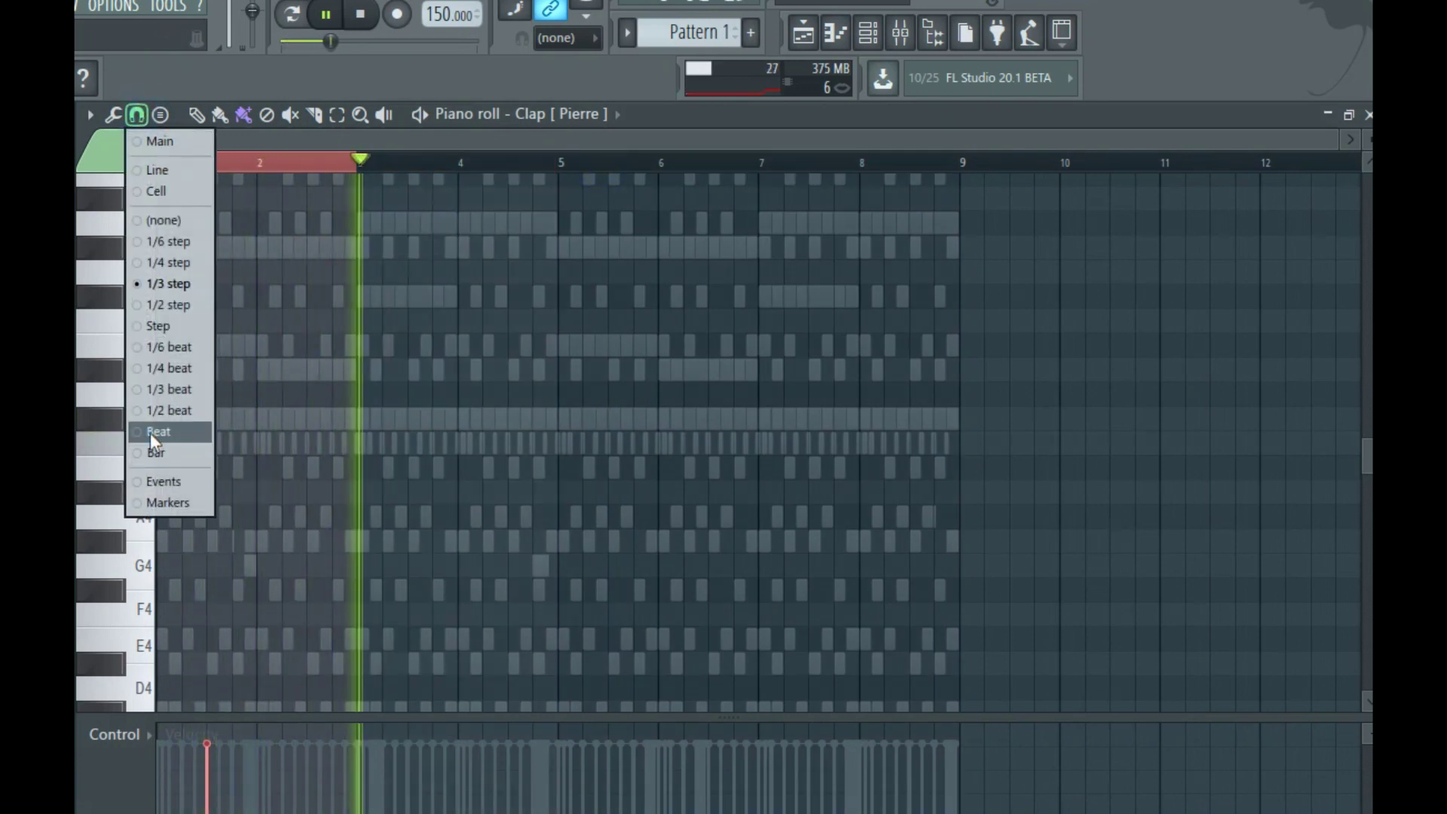
click(150, 433)
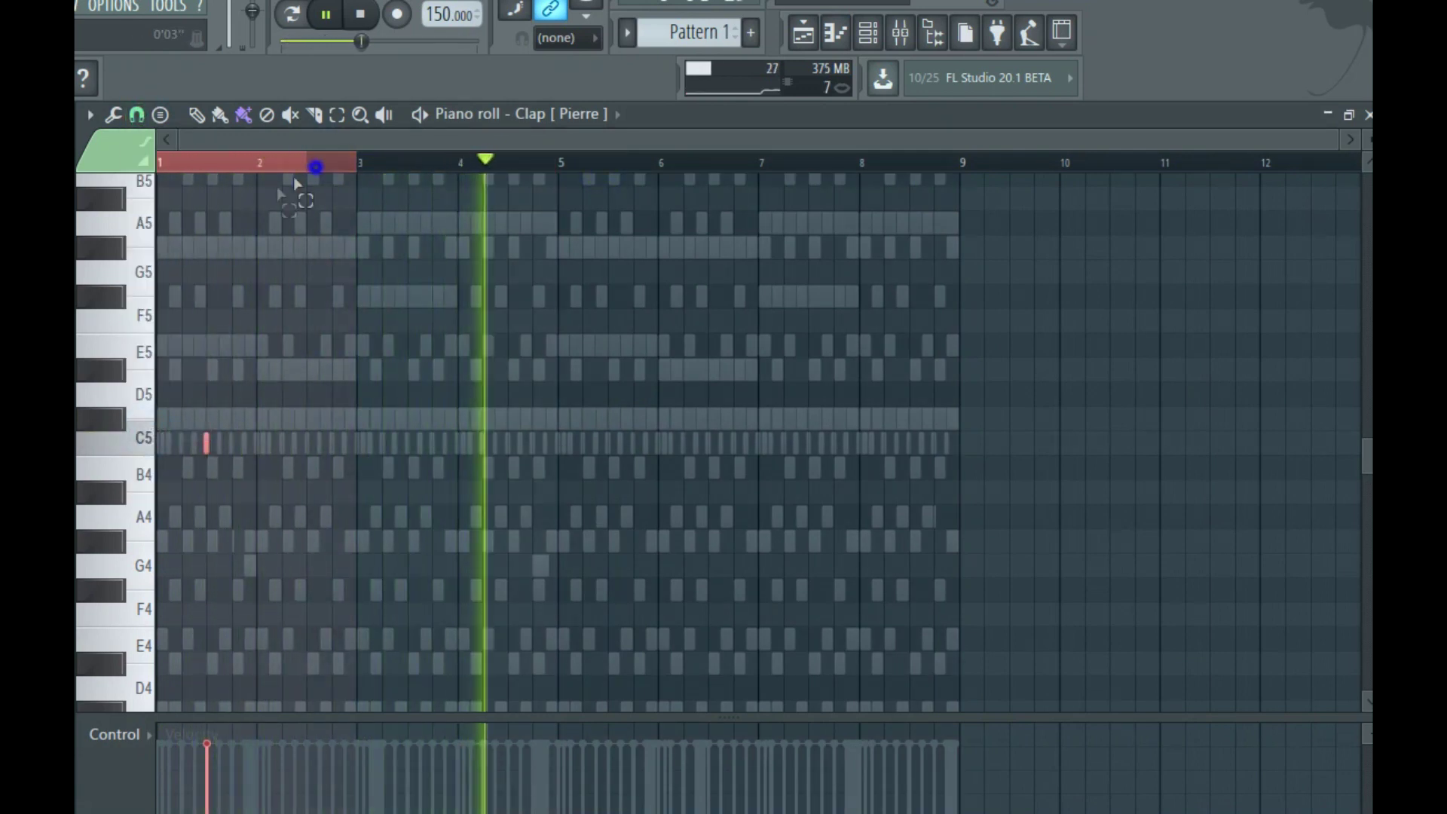
drag(294, 183, 258, 209)
key(ctrl+b)
key(ctrl+b)
key(ctrl+b)
key(ctrl+b)
key(ctrl+b)
key(ctrl+b)
key(ctrl+b)
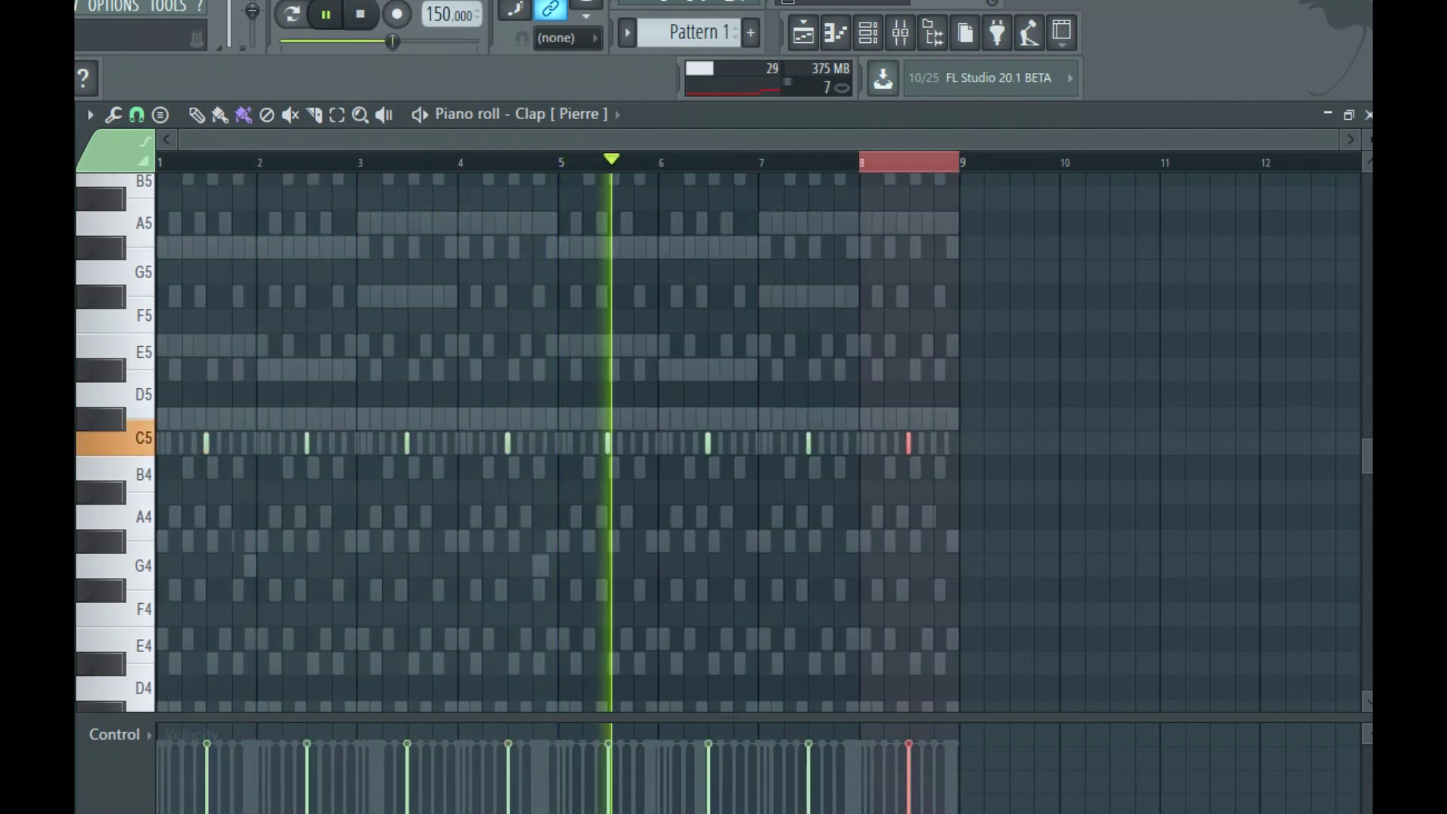
Add the Open Hat [ 88 ] sample as a new channel with a hit on step 5 and open its piano roll.
click(868, 33)
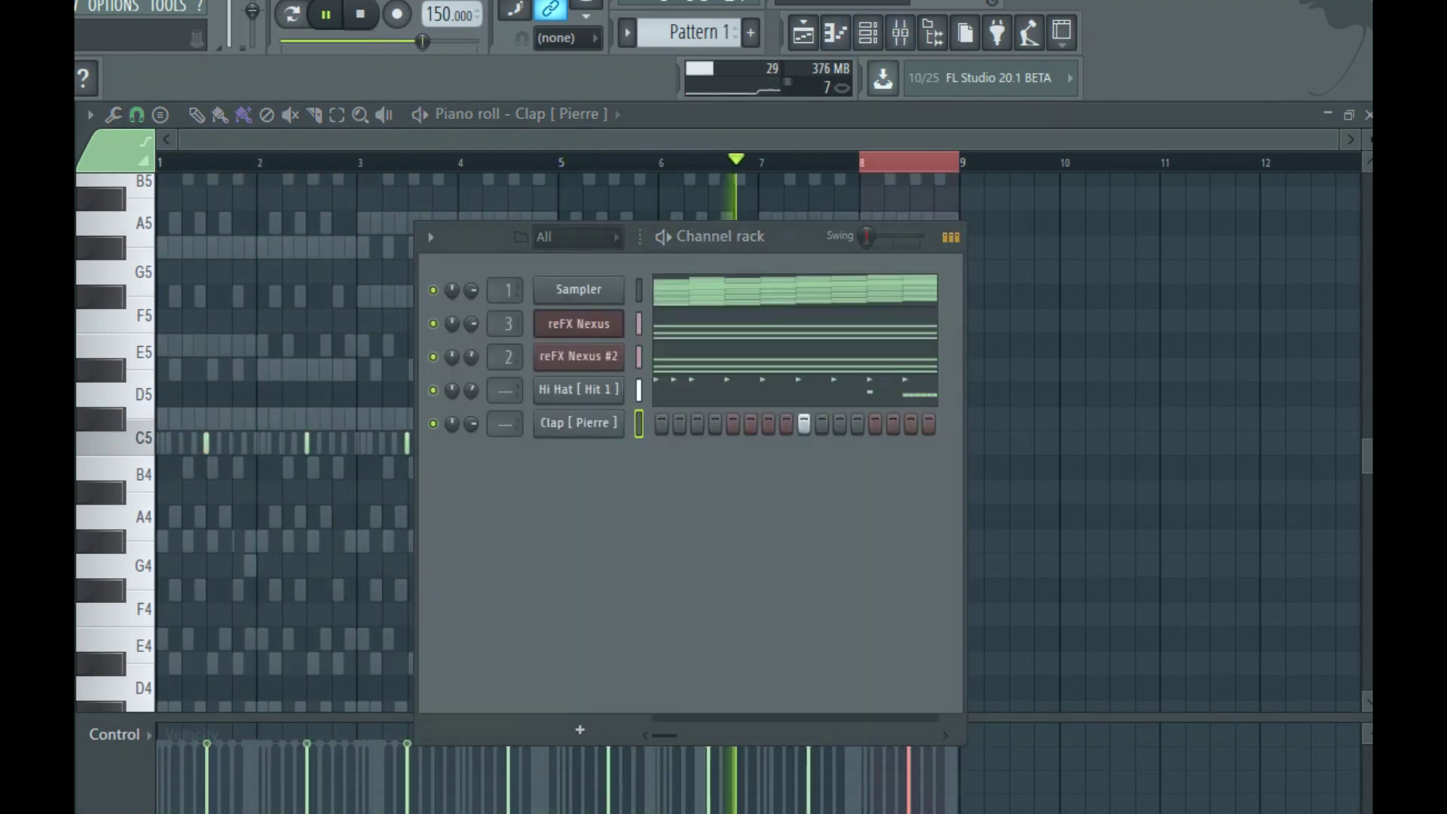
drag(77, 641, 565, 528)
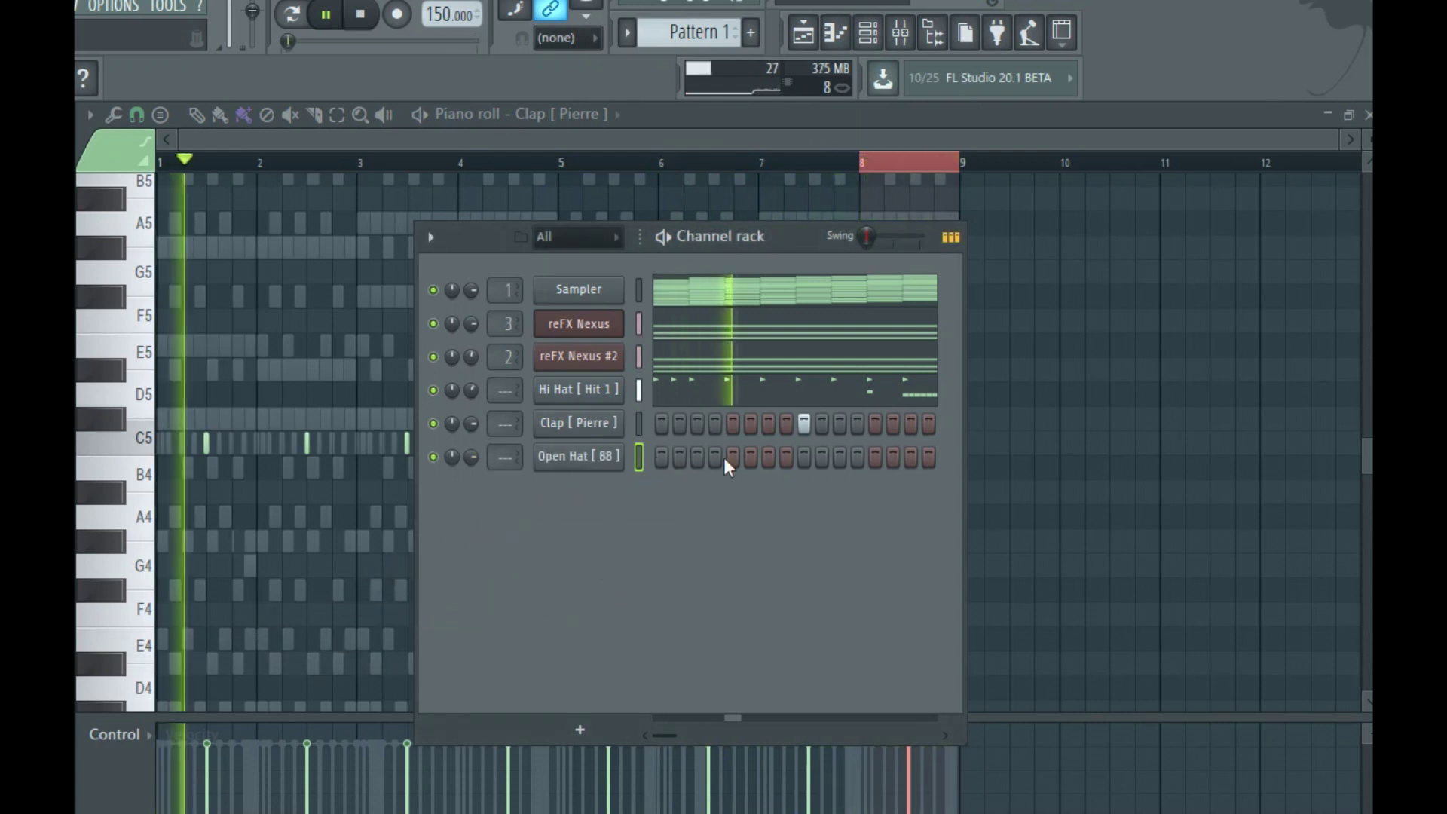
right_click(601, 458)
click(665, 457)
Duplicate the first two bars of the open hat until they fill all eight bars.
key(ctrl+a)
drag(652, 162, 369, 275)
key(ctrl+b)
key(ctrl+b)
key(ctrl+b)
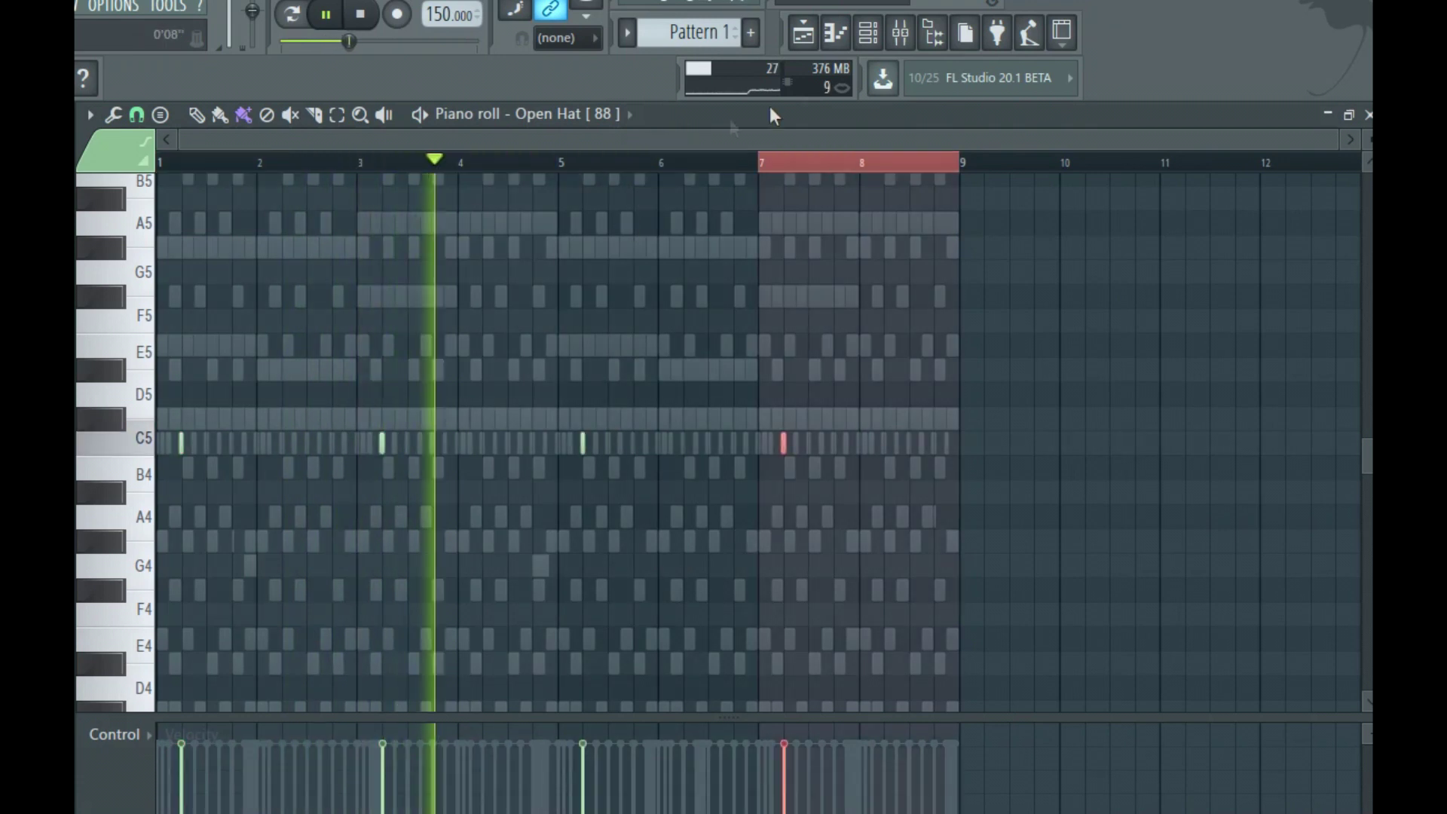
Add the Bongo [ Glock In My Benz ] sample as a new channel with hits on steps 14 and 15 and open its piano roll.
key(F6)
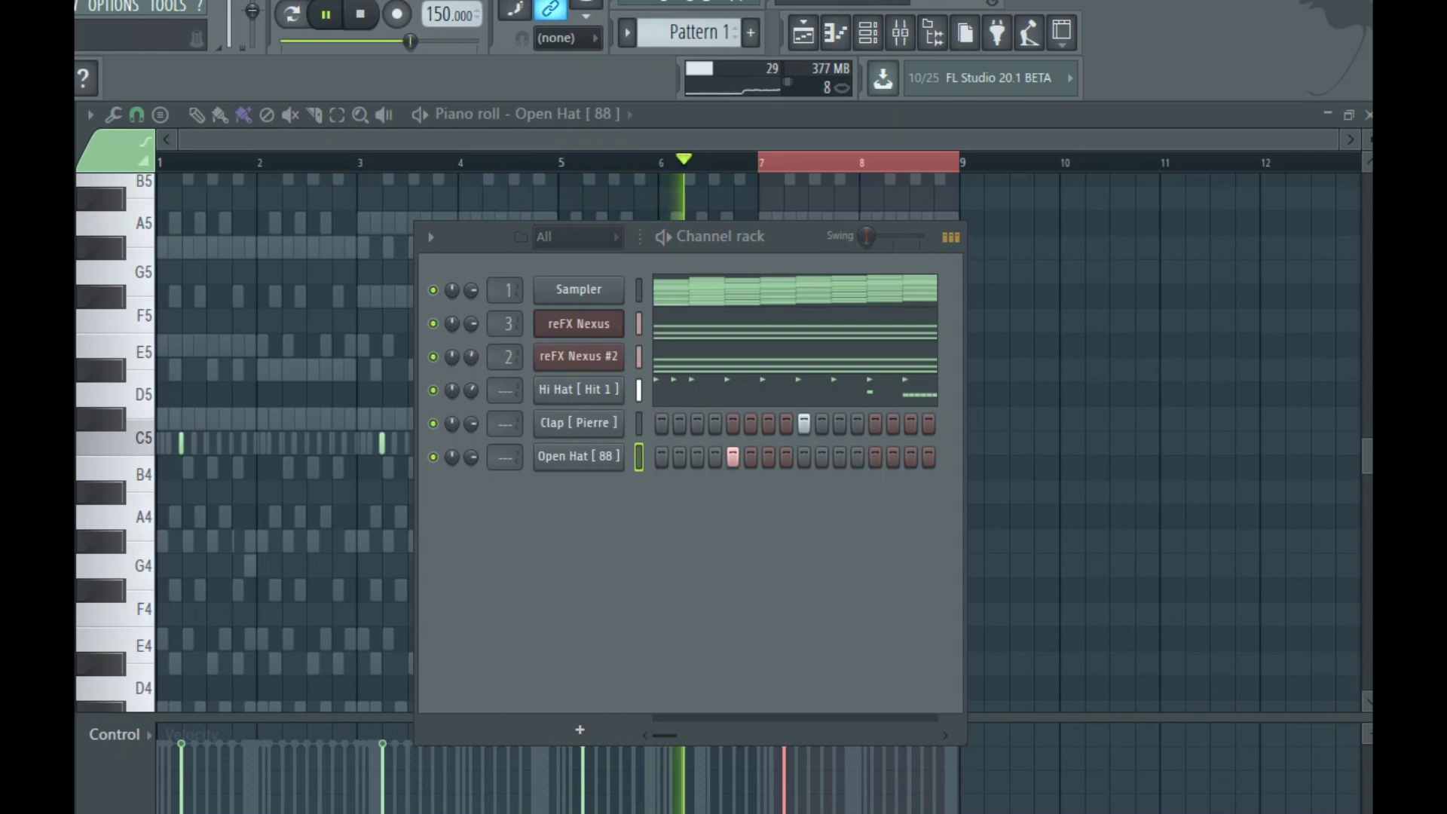
drag(75, 452, 552, 509)
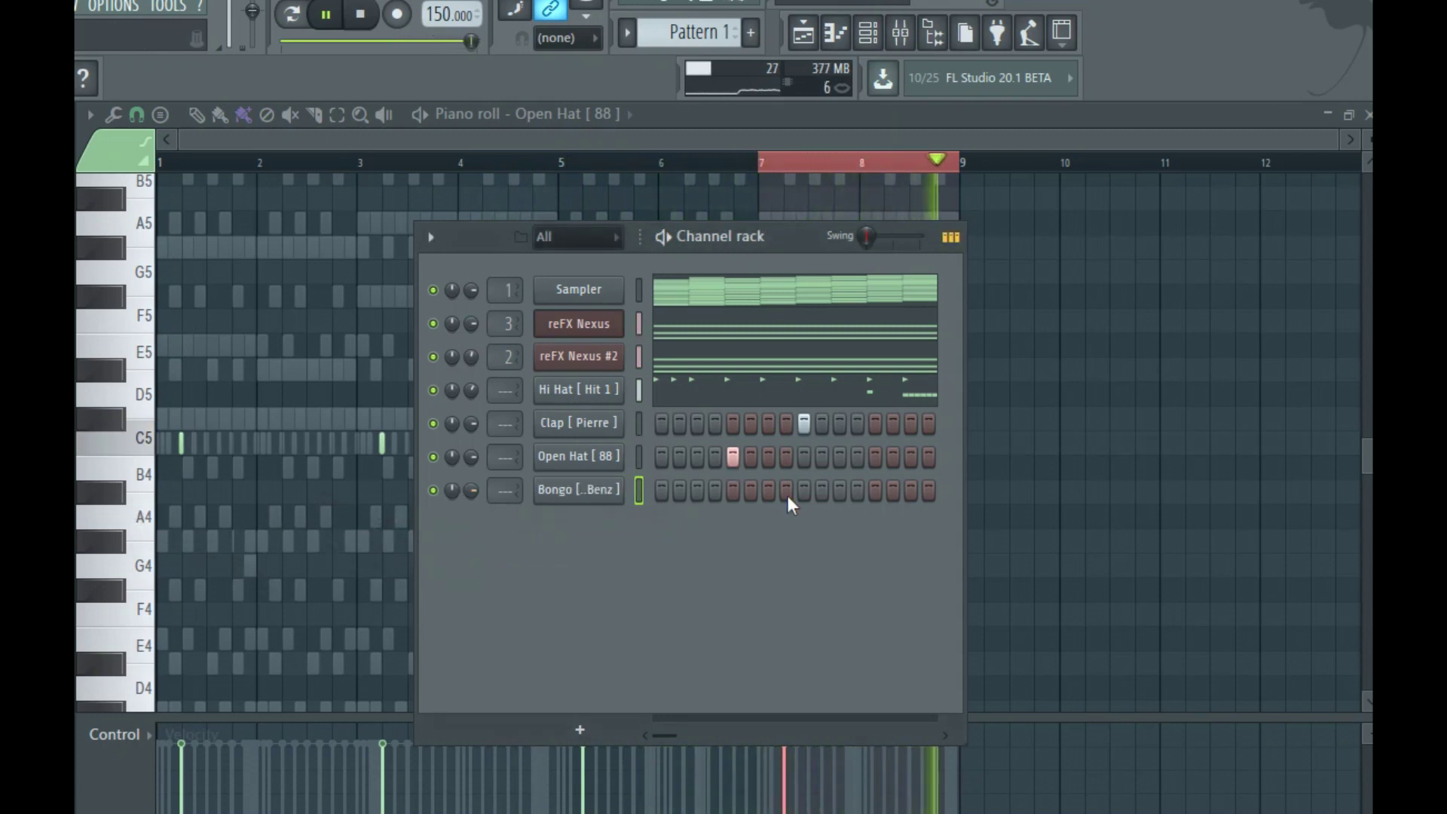
drag(893, 495, 910, 499)
right_click(589, 491)
click(659, 490)
Duplicate the first two bars of the bongo until they fill all eight bars.
drag(575, 161, 372, 292)
key(ctrl+b)
key(ctrl+b)
key(ctrl+b)
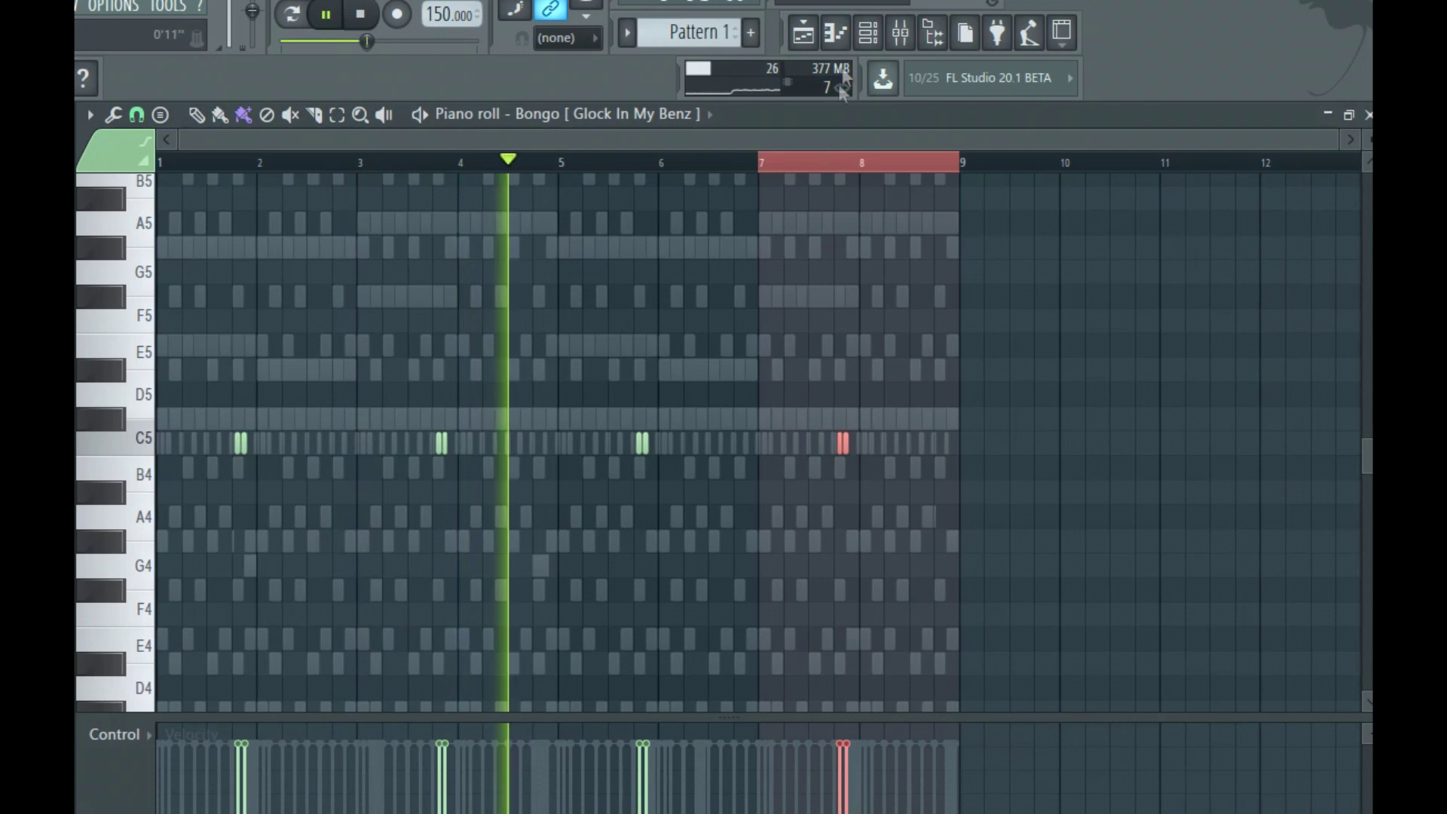
Add the Kick [ Rack ] sample as a new channel and turn on Cut itself for it.
key(F6)
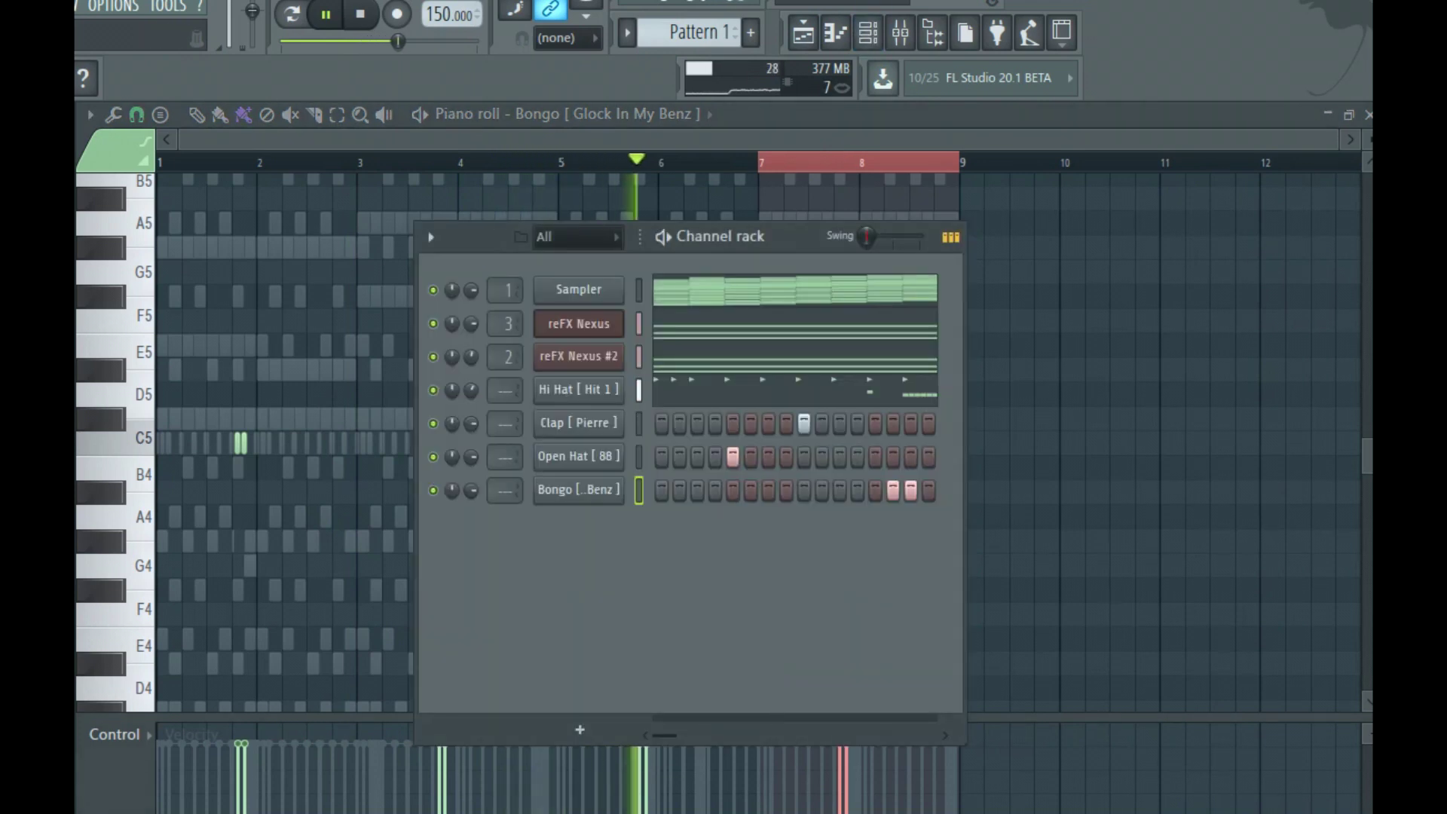
drag(76, 527, 571, 536)
right_click(576, 532)
click(669, 642)
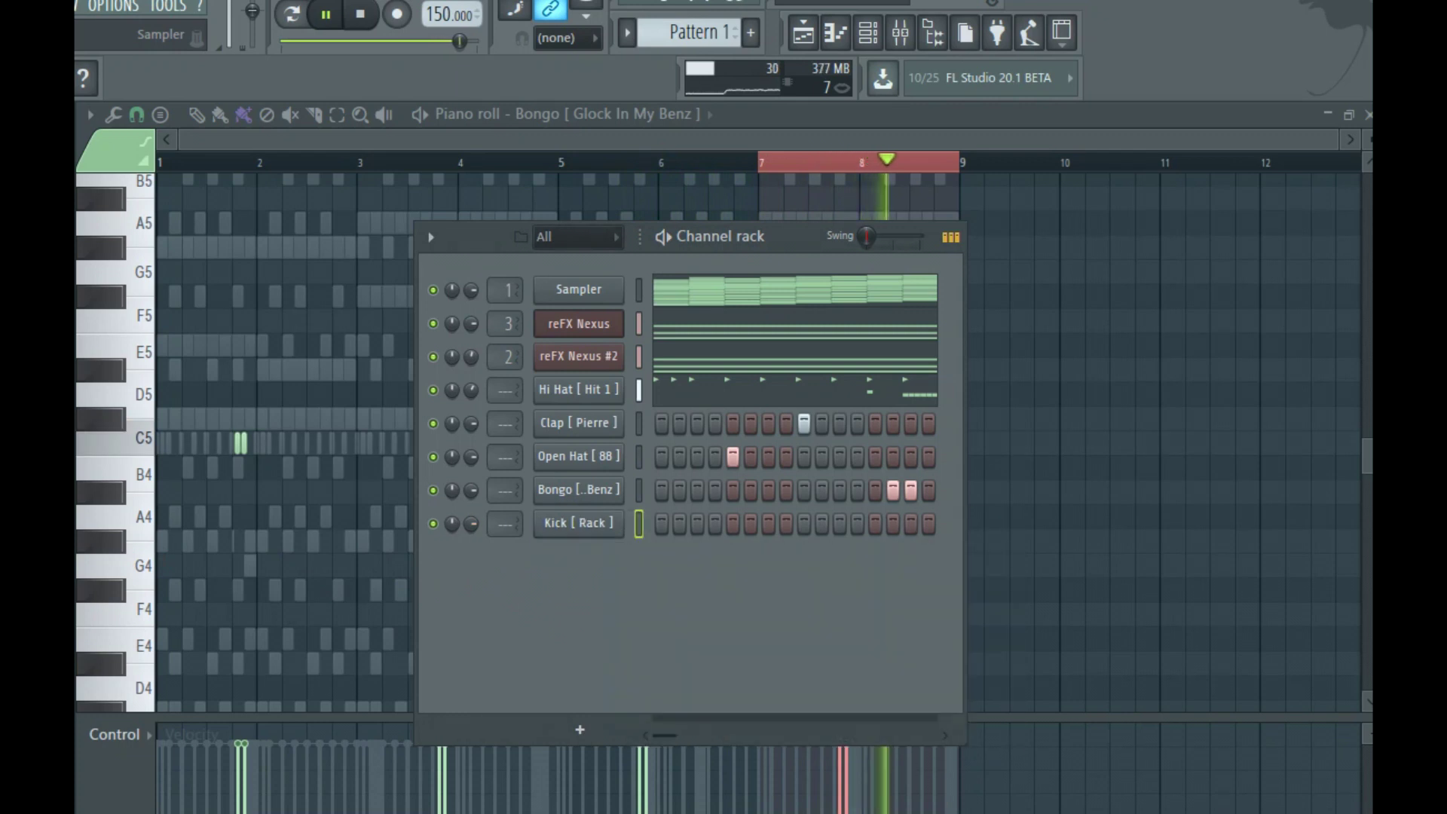
Toggle the Cut itself option on the Clap, Hi Hat, Open Hat, Bongo and Kick channels.
right_click(544, 427)
click(640, 543)
right_click(580, 392)
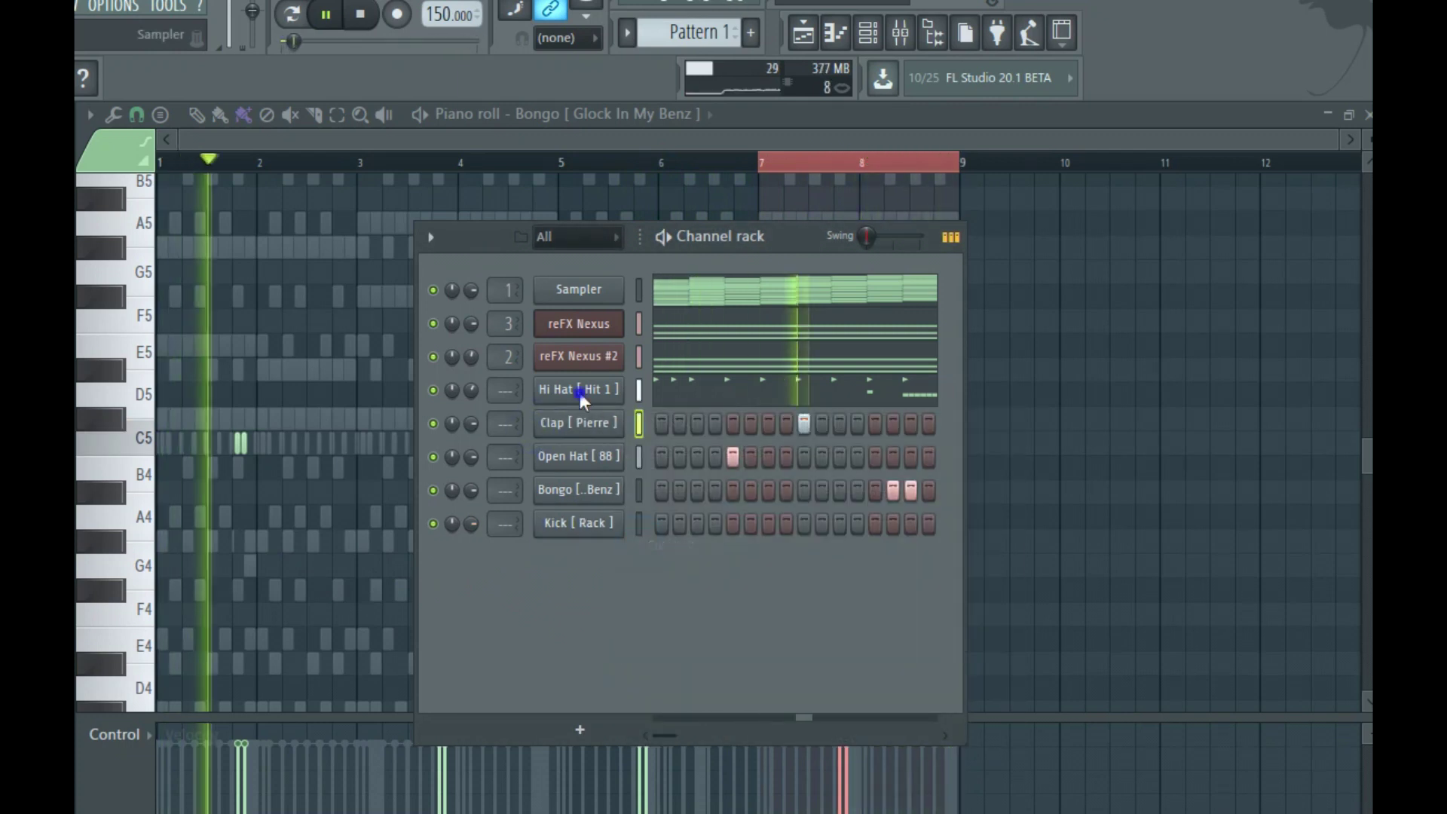
click(654, 511)
right_click(575, 420)
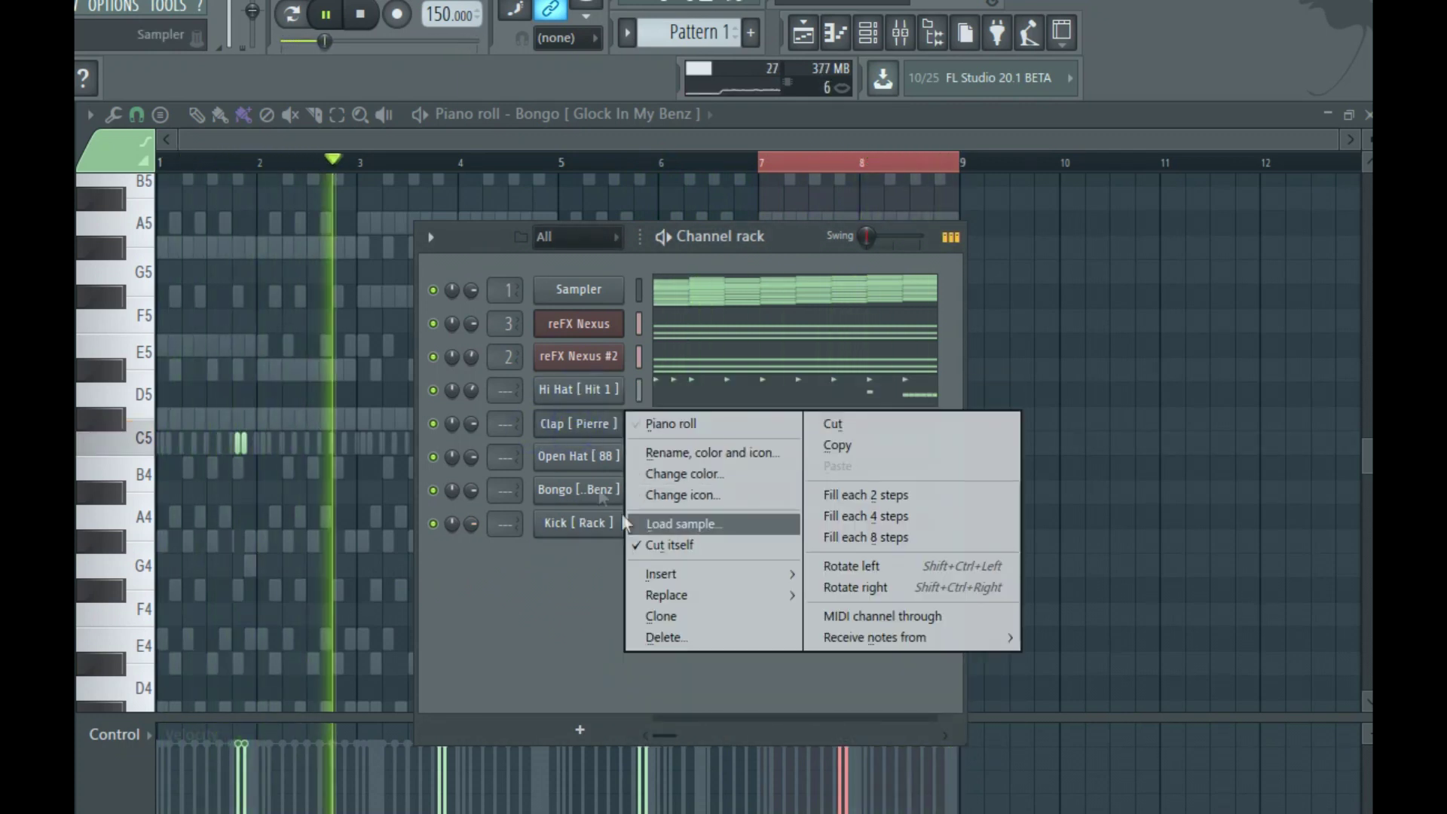
click(663, 544)
right_click(571, 458)
click(669, 577)
right_click(595, 490)
click(675, 611)
right_click(597, 525)
click(673, 643)
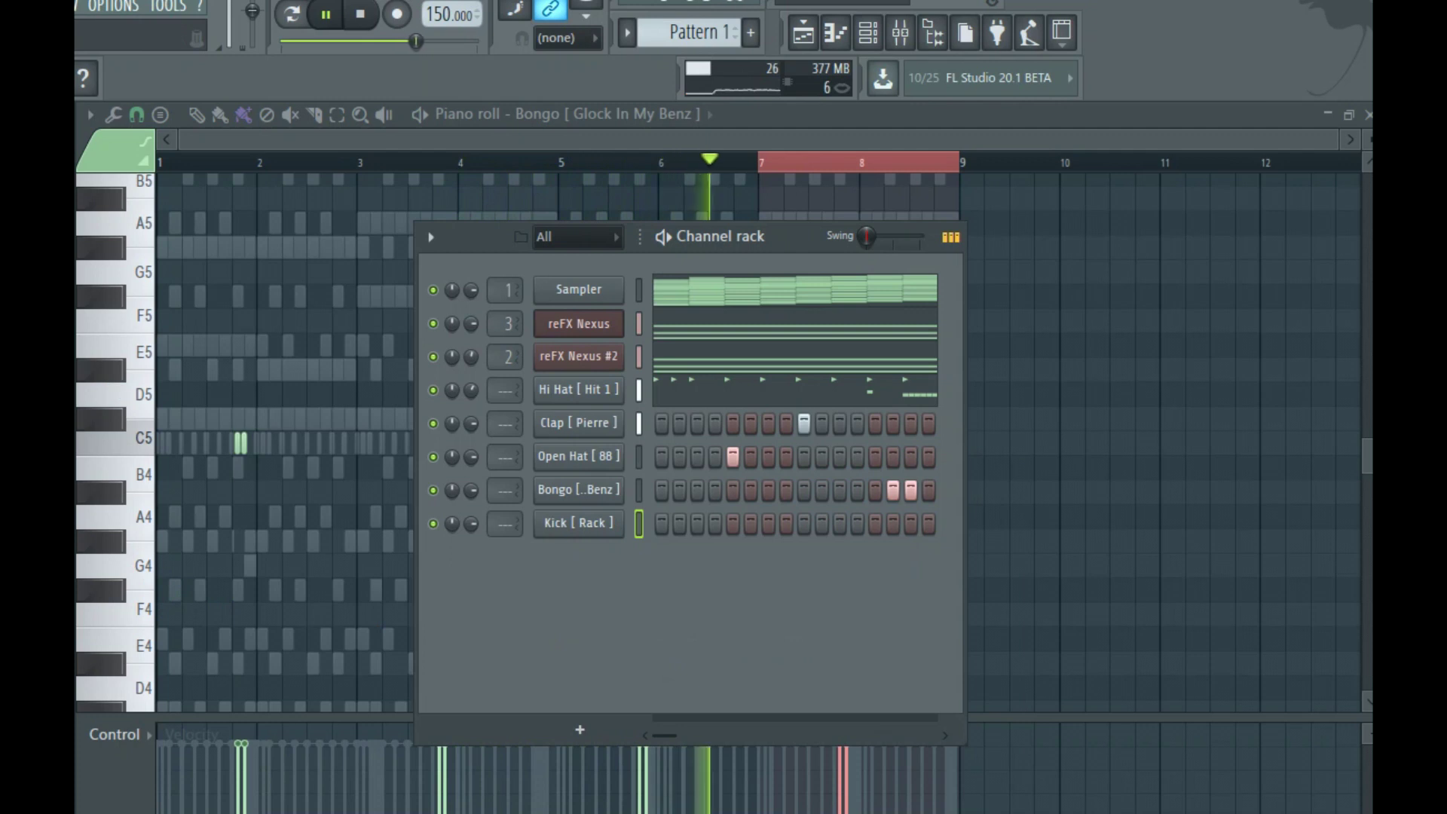
Add the 808 [ Spinz ] sample as a new channel, turn on Cut itself and open its piano roll.
drag(361, 640, 598, 575)
right_click(579, 556)
click(673, 678)
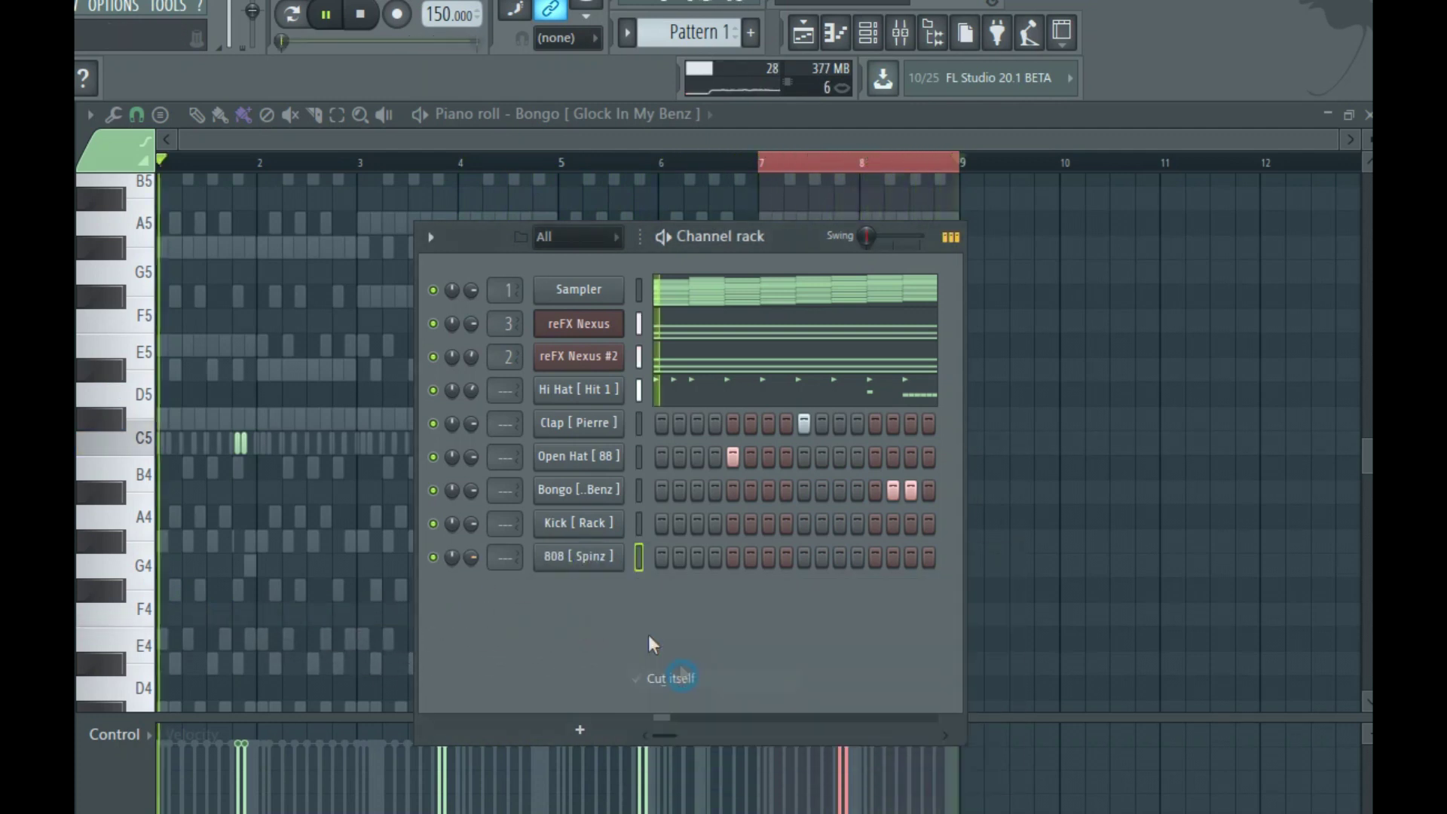
right_click(616, 556)
click(665, 557)
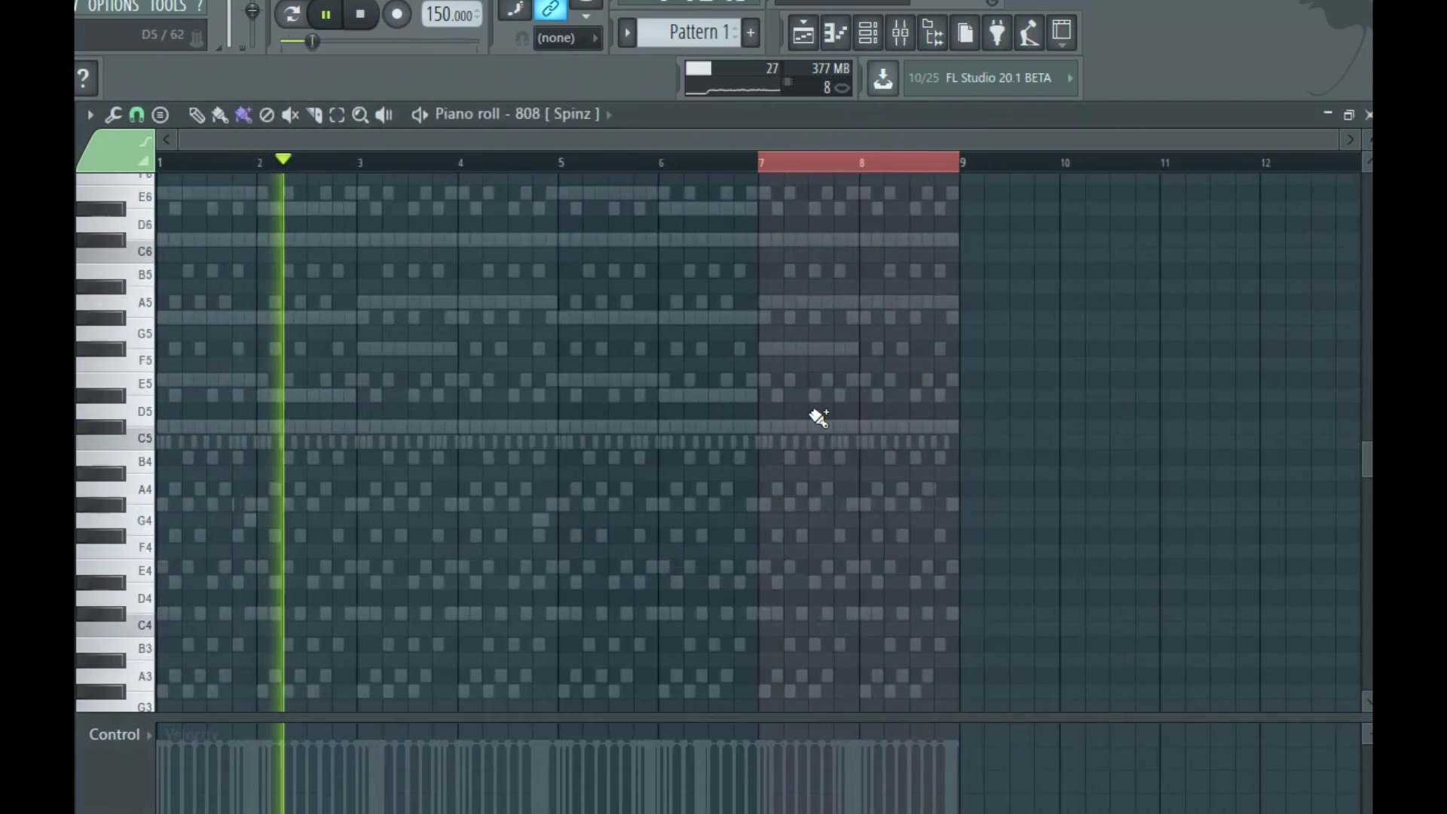
Stop playback, switch off Cut itself for the 808 [ Spinz ] channel and return to its piano roll.
key(space)
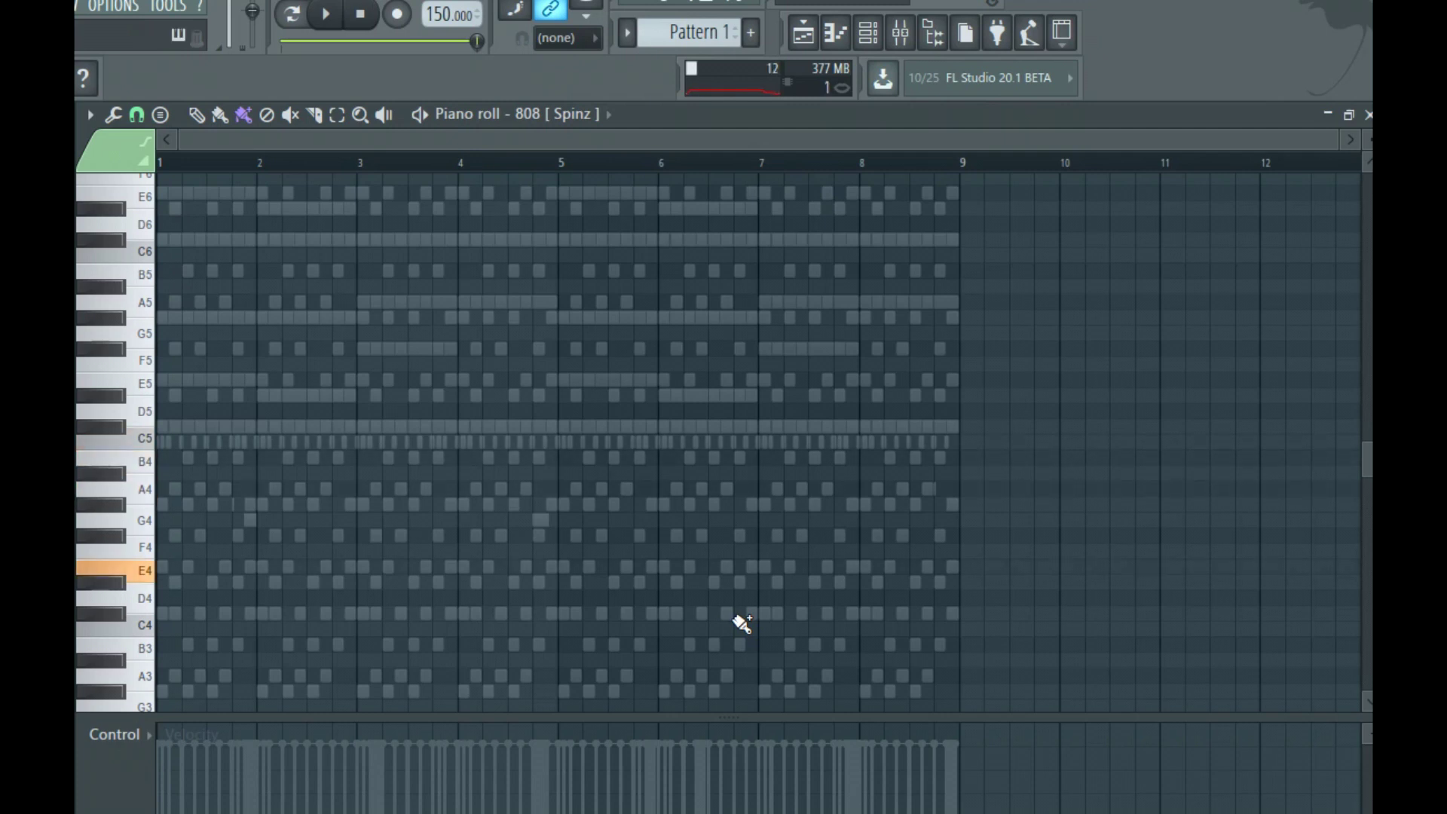
click(868, 33)
right_click(576, 556)
click(663, 678)
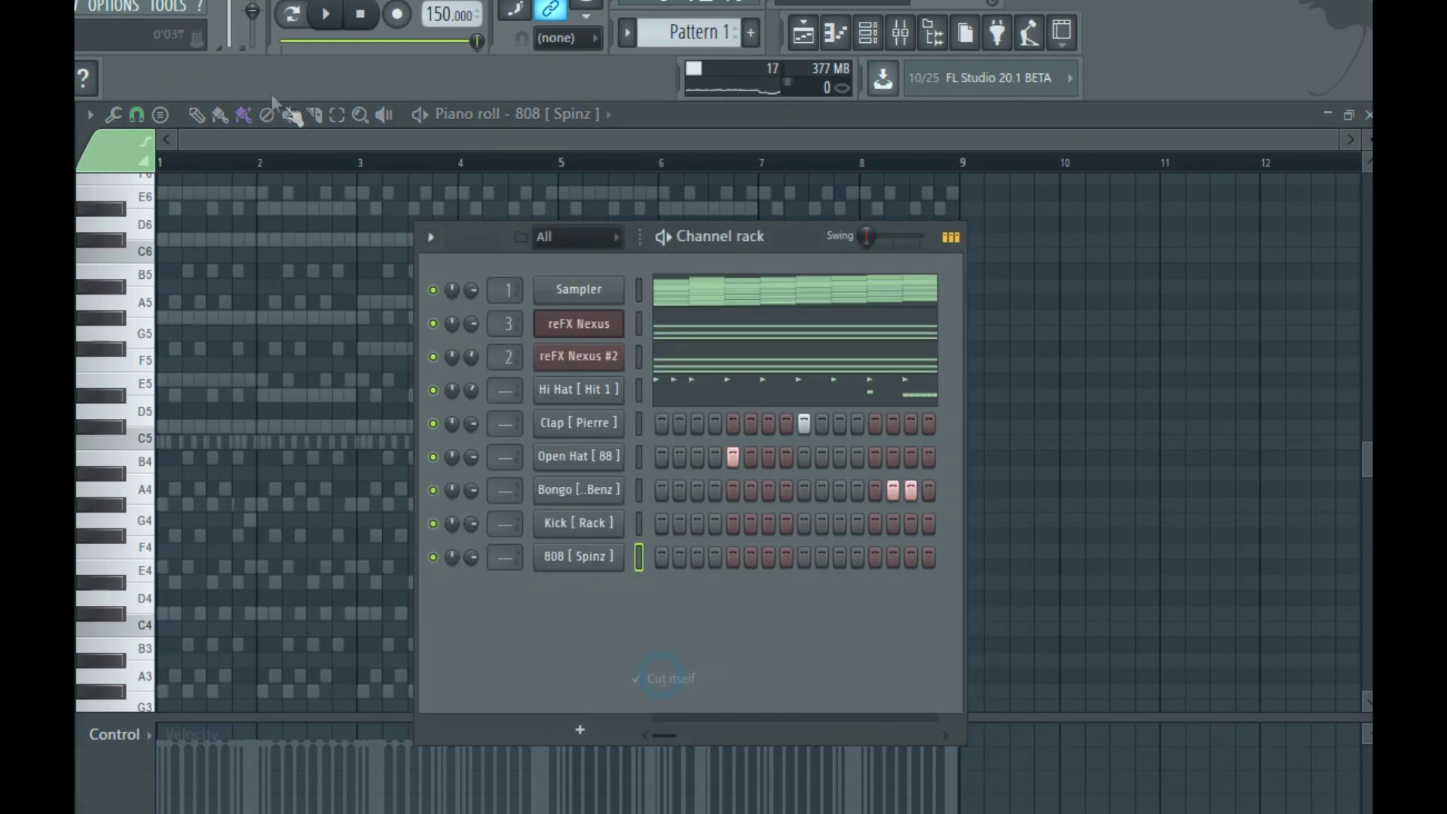
click(199, 164)
Arm recording and record a short live take of 808 [ Spinz ] notes on C5 and D5 over the opening bars.
click(397, 15)
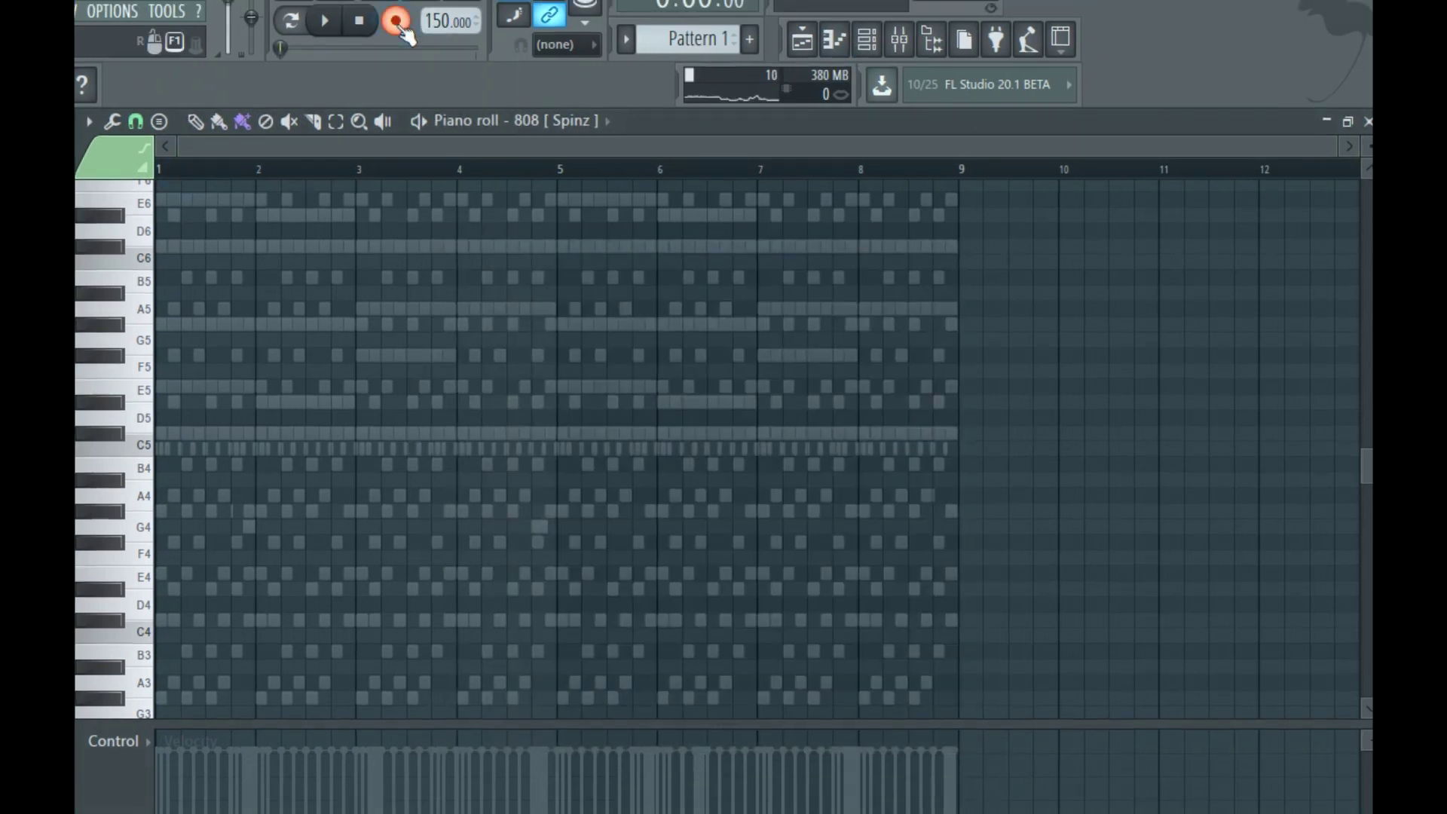
key(space)
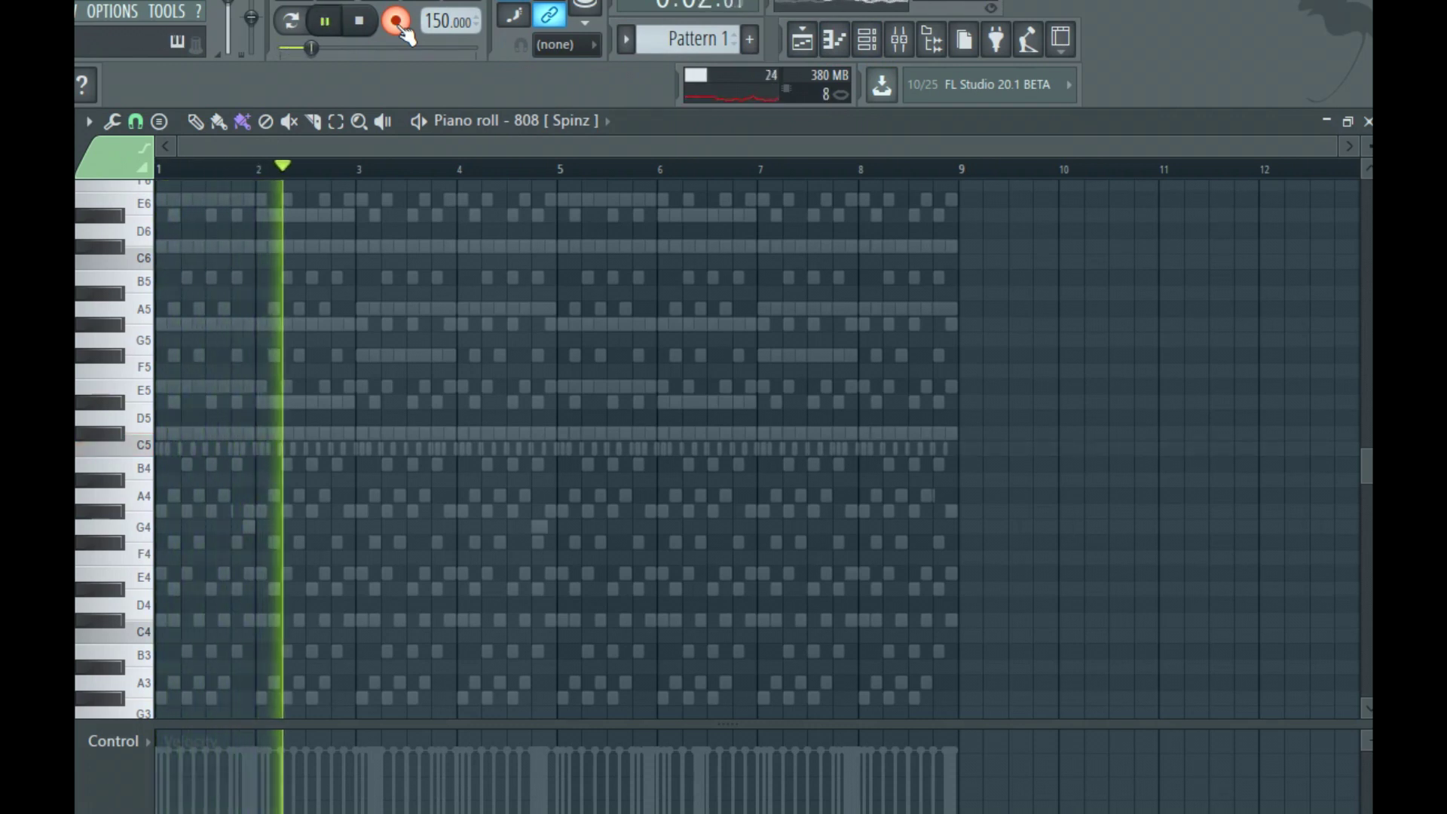
key(space)
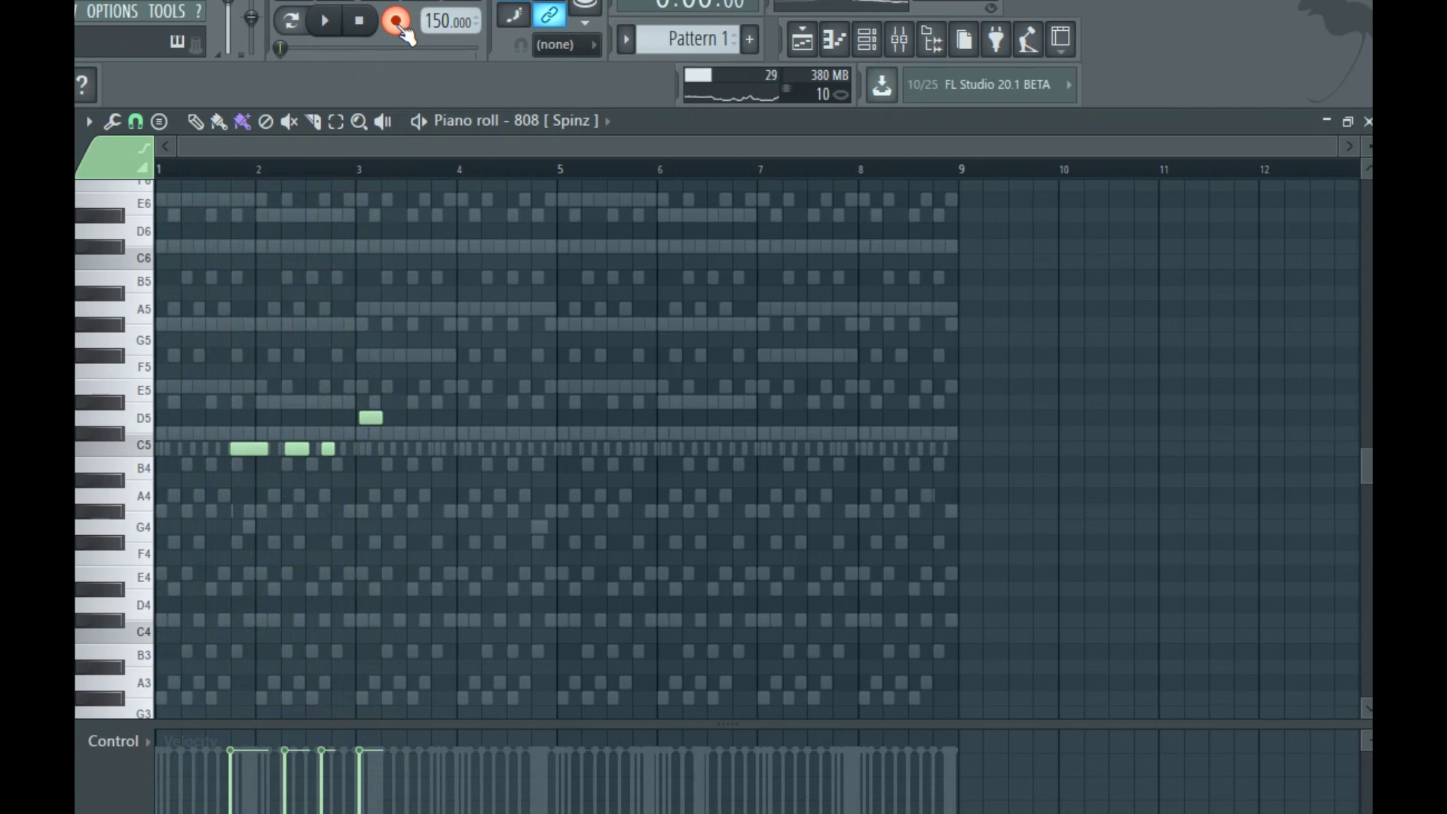
Clear the short live take from the 808 [ Spinz ] channel and reopen its empty piano roll.
click(814, 43)
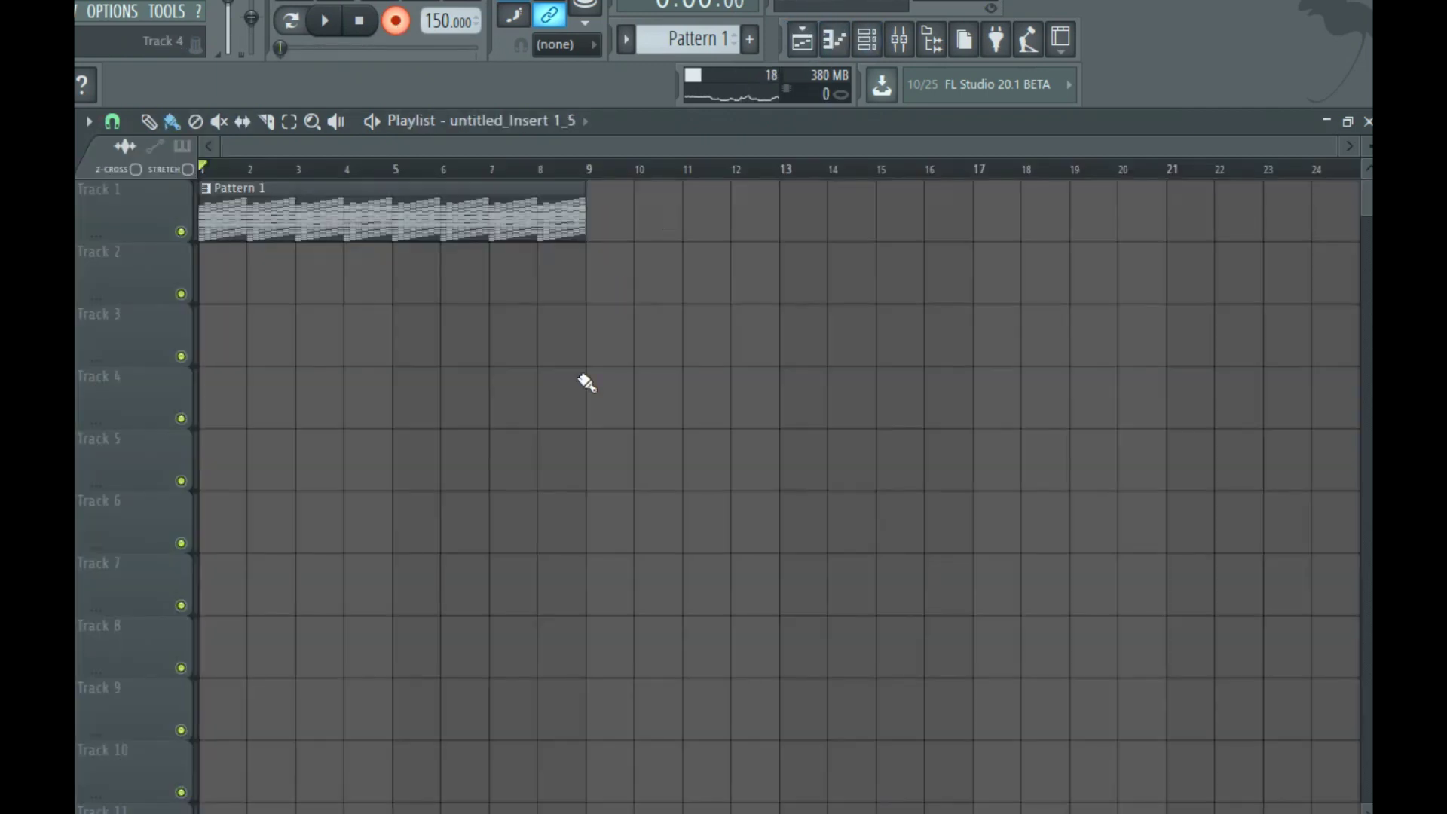
key(F6)
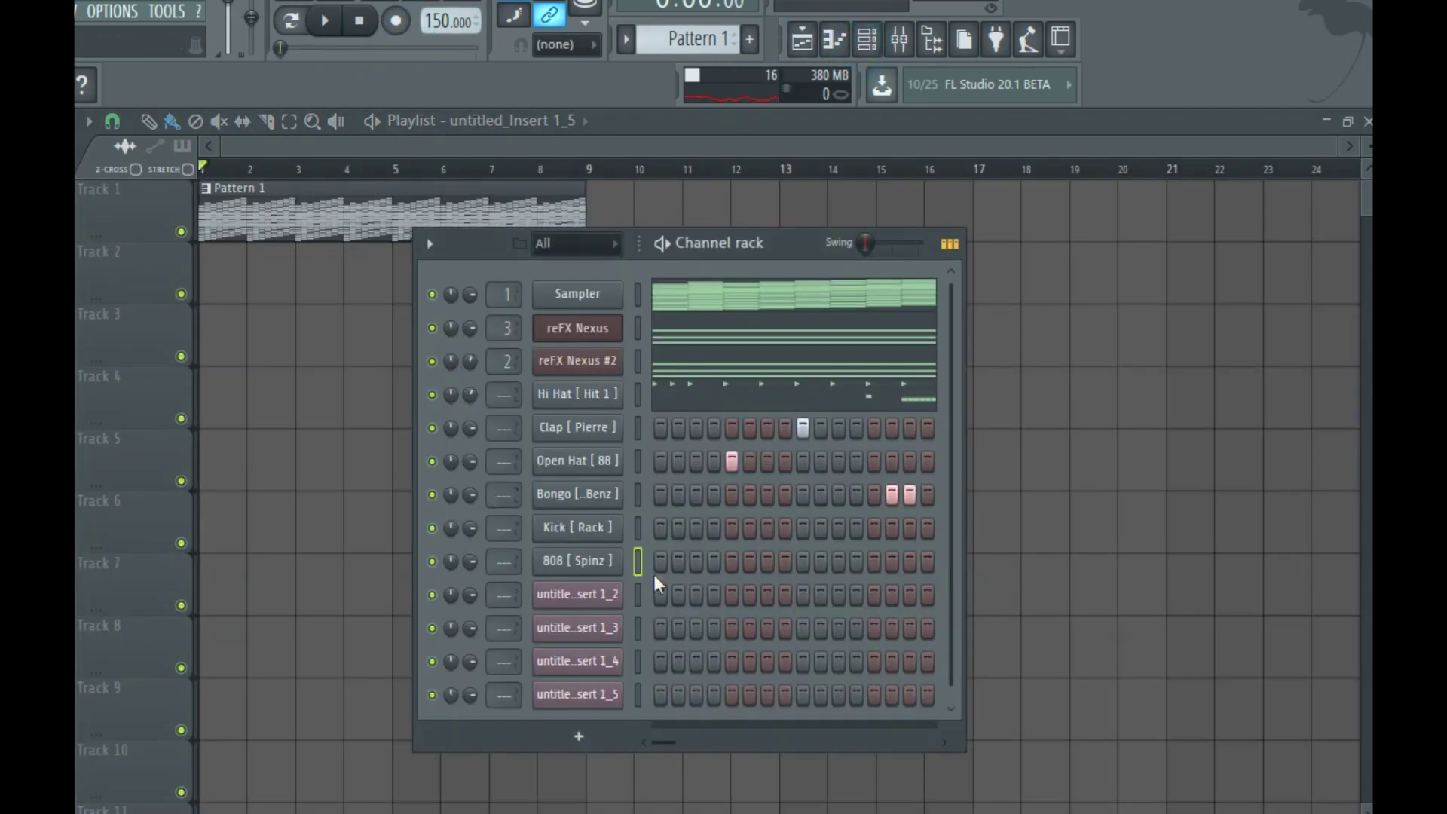
right_click(619, 559)
click(671, 683)
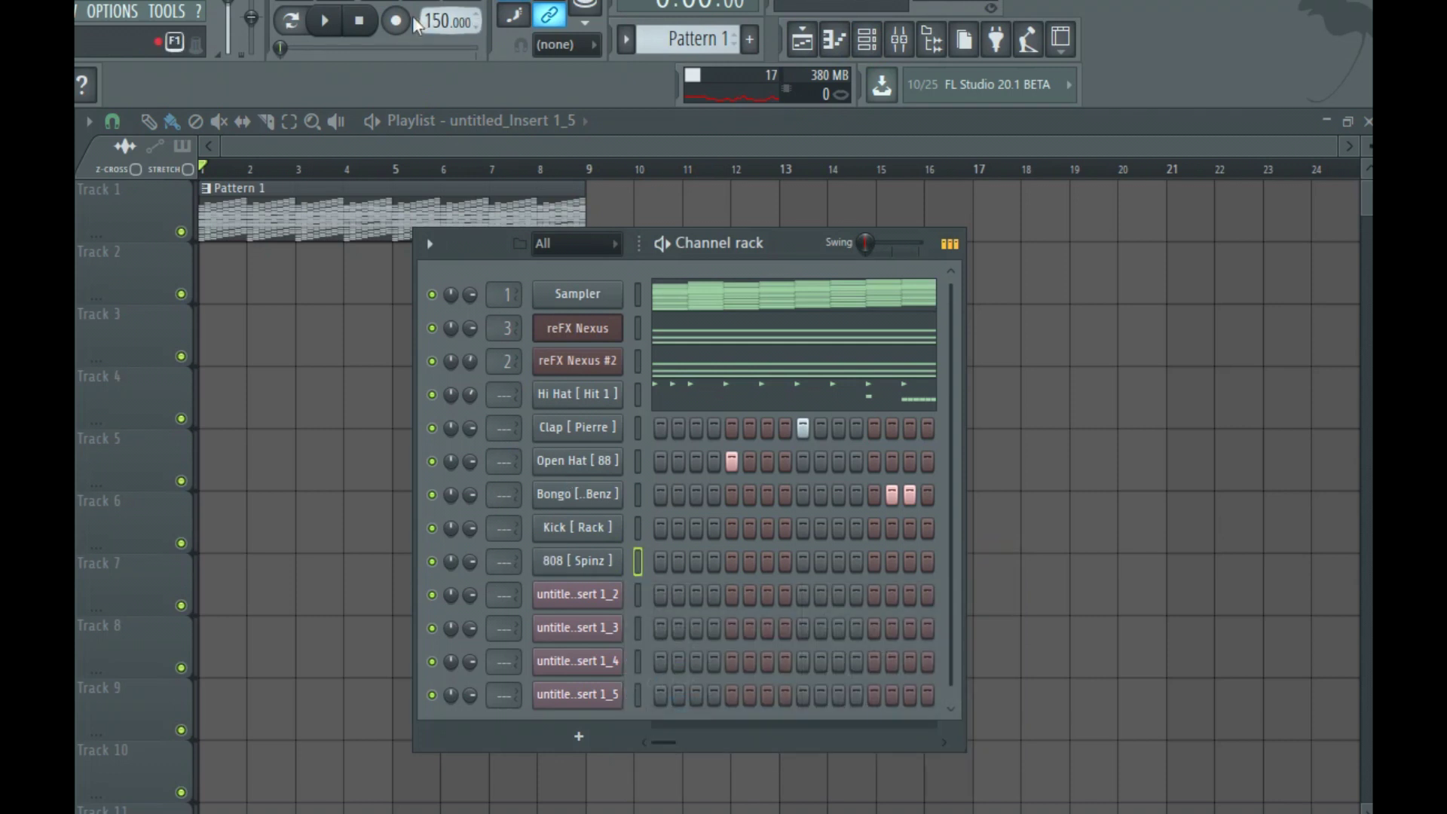
click(833, 42)
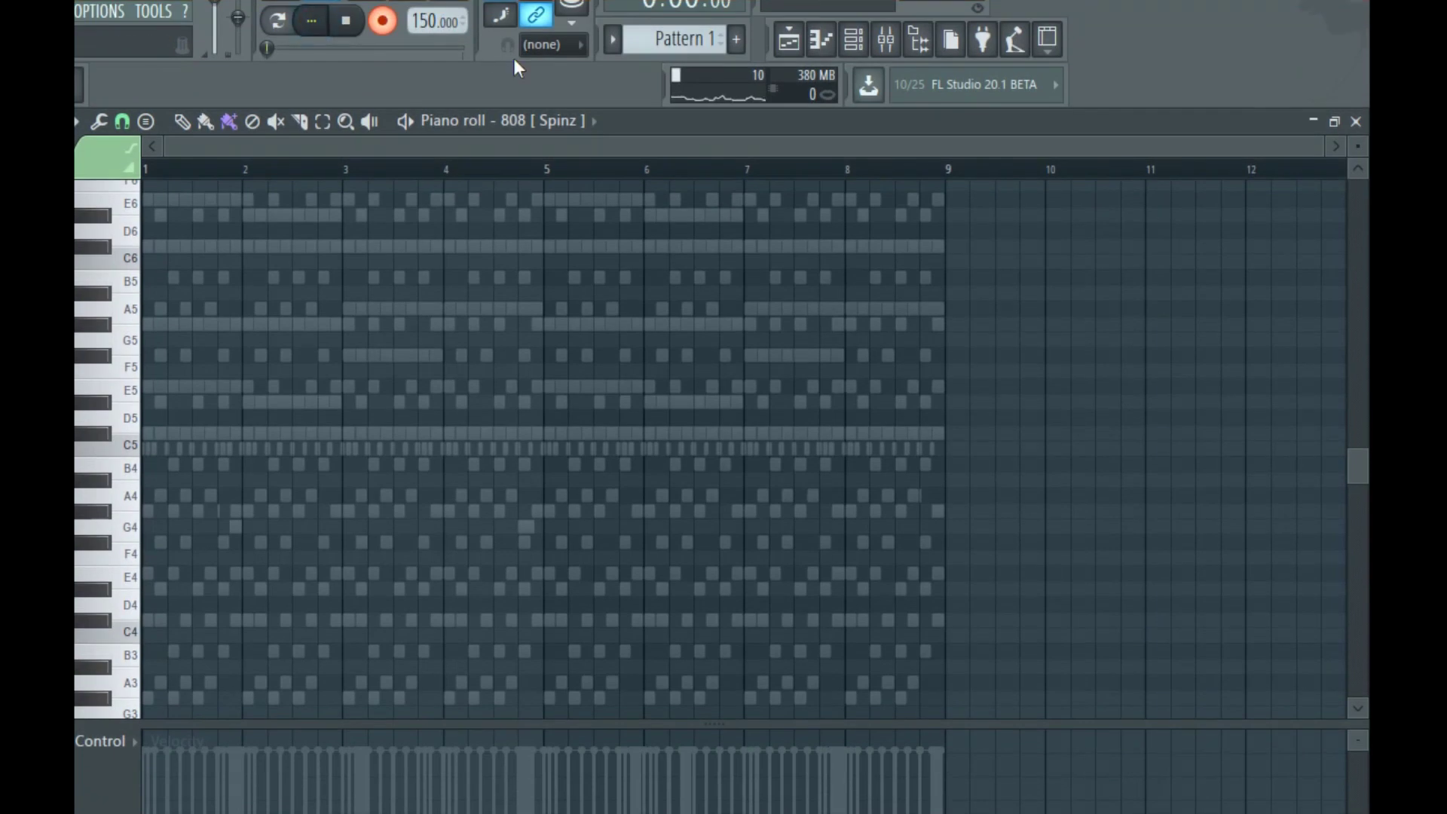
Record a live eight-bar 808 [ Spinz ] take using C5, D5 and E5, followed by C5, A4, B4 and D5.
click(531, 143)
key(space)
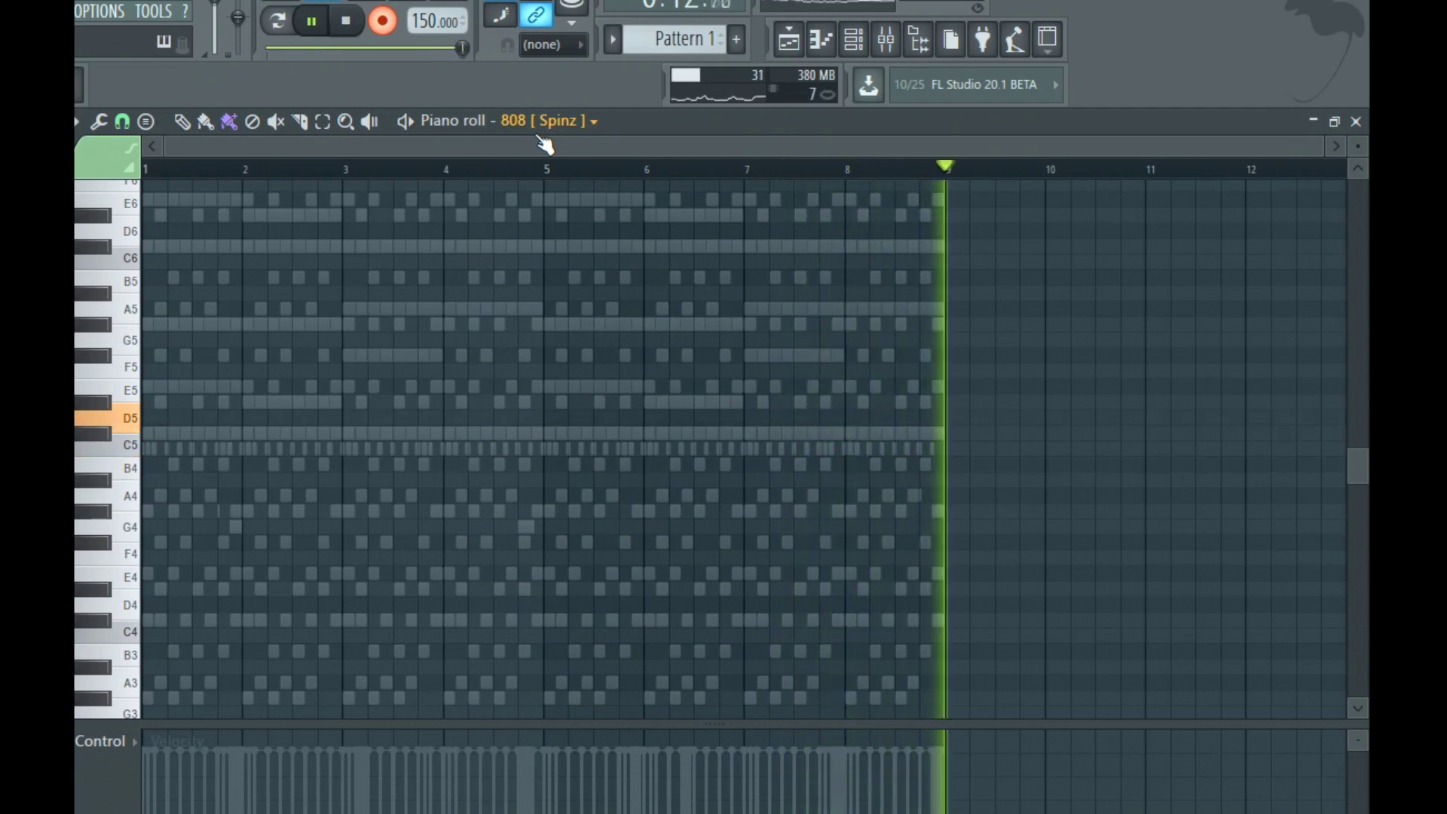
key(space)
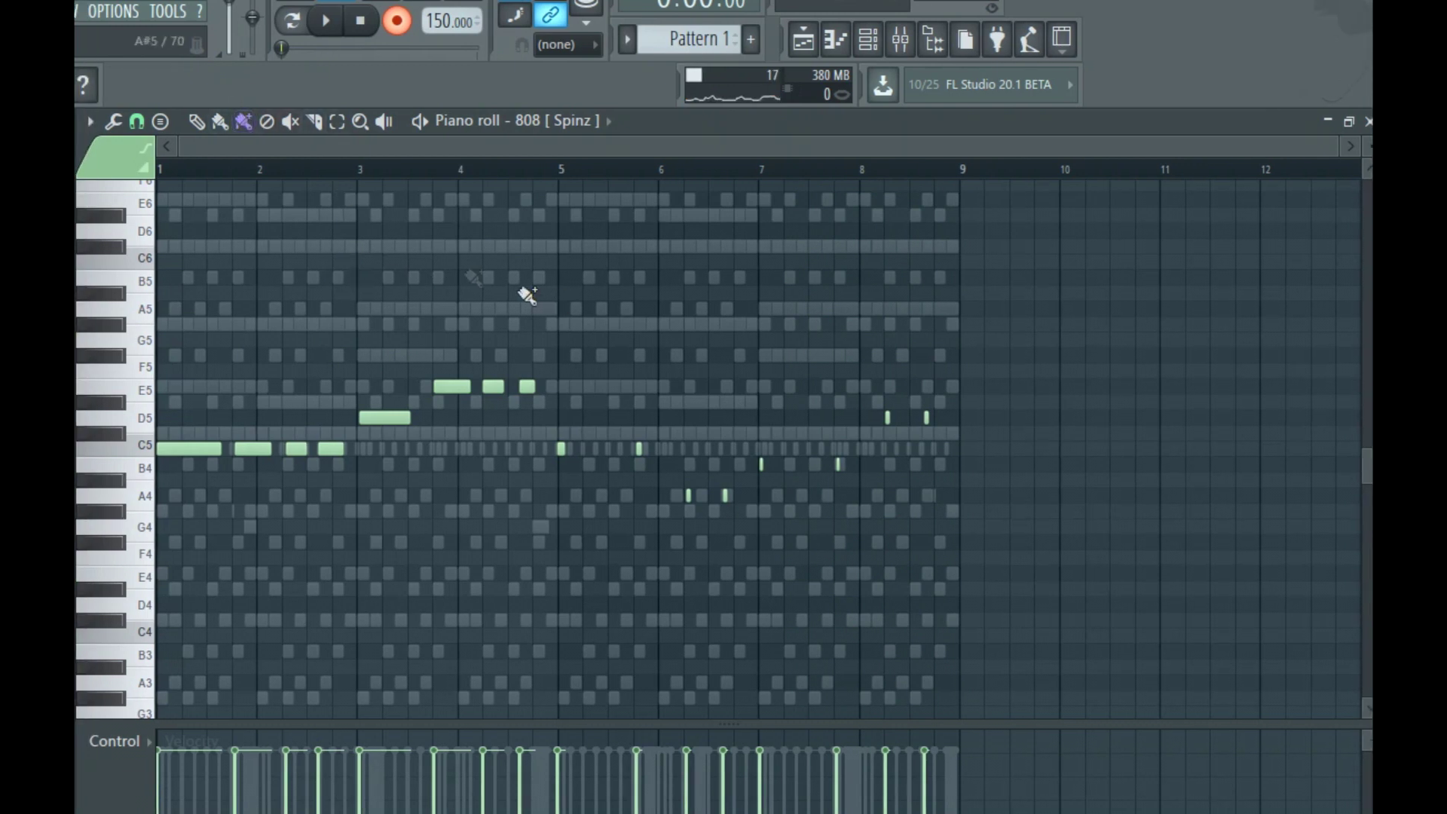
Quantize all the recorded 808 [ Spinz ] notes to the grid and deselect them.
click(156, 121)
click(200, 411)
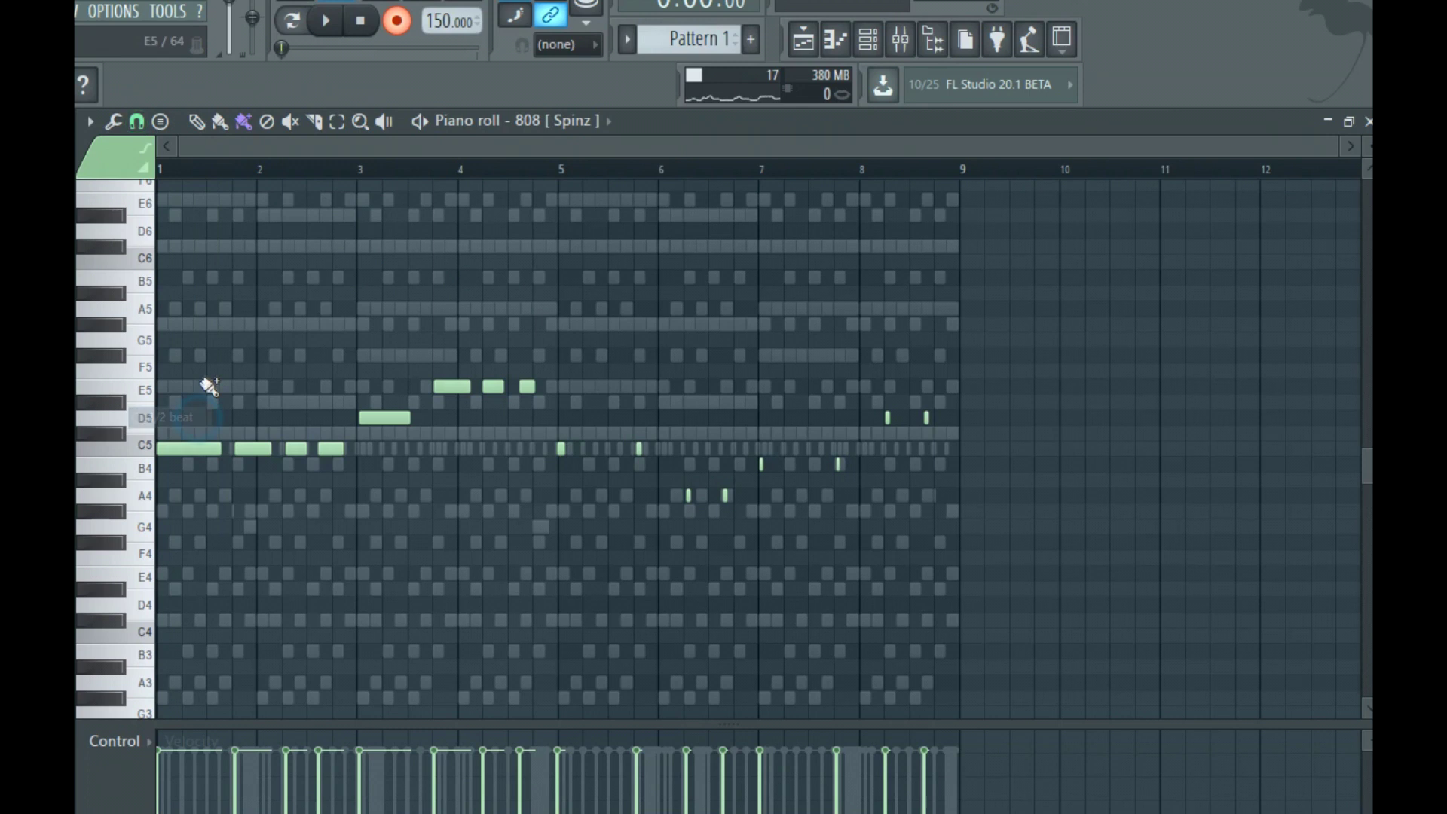
key(ctrl+a)
key(ctrl+q)
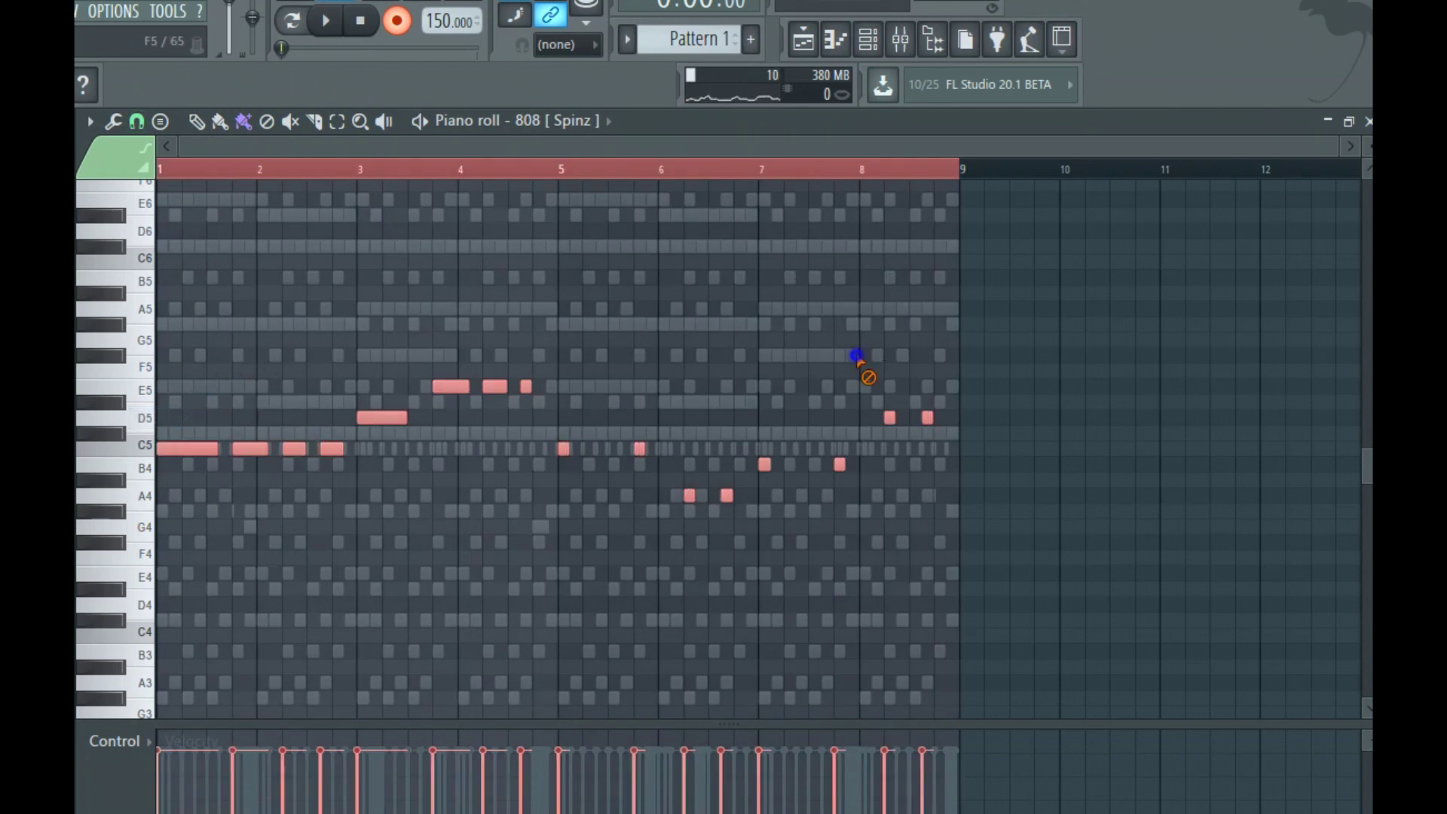
right_click(856, 355)
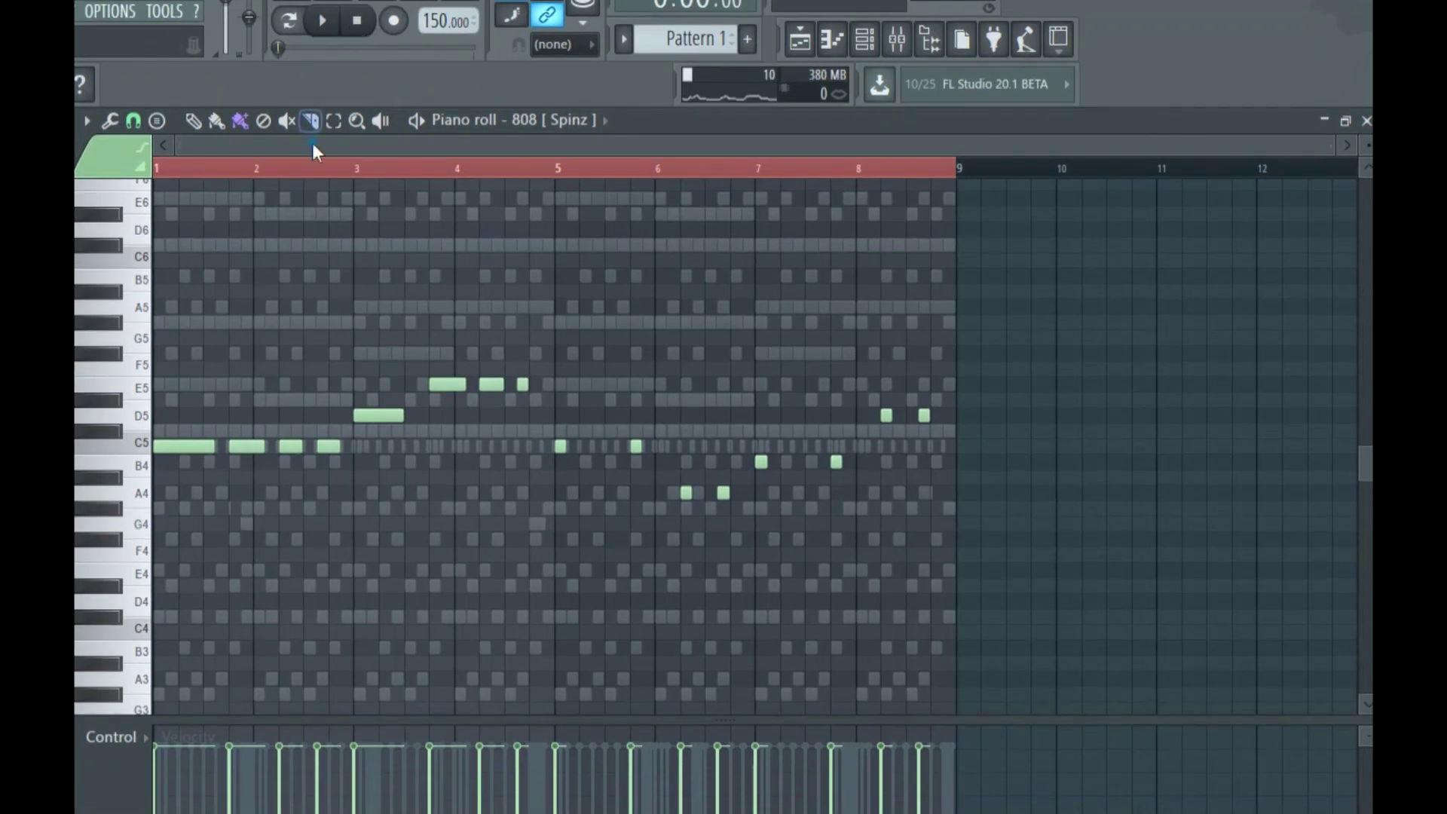
Transpose all 808 [ Spinz ] notes up an octave and raise their velocities with the level scaling Multiply setting.
key(space)
key(ctrl+a)
key(ctrl+Up)
key(space)
key(space)
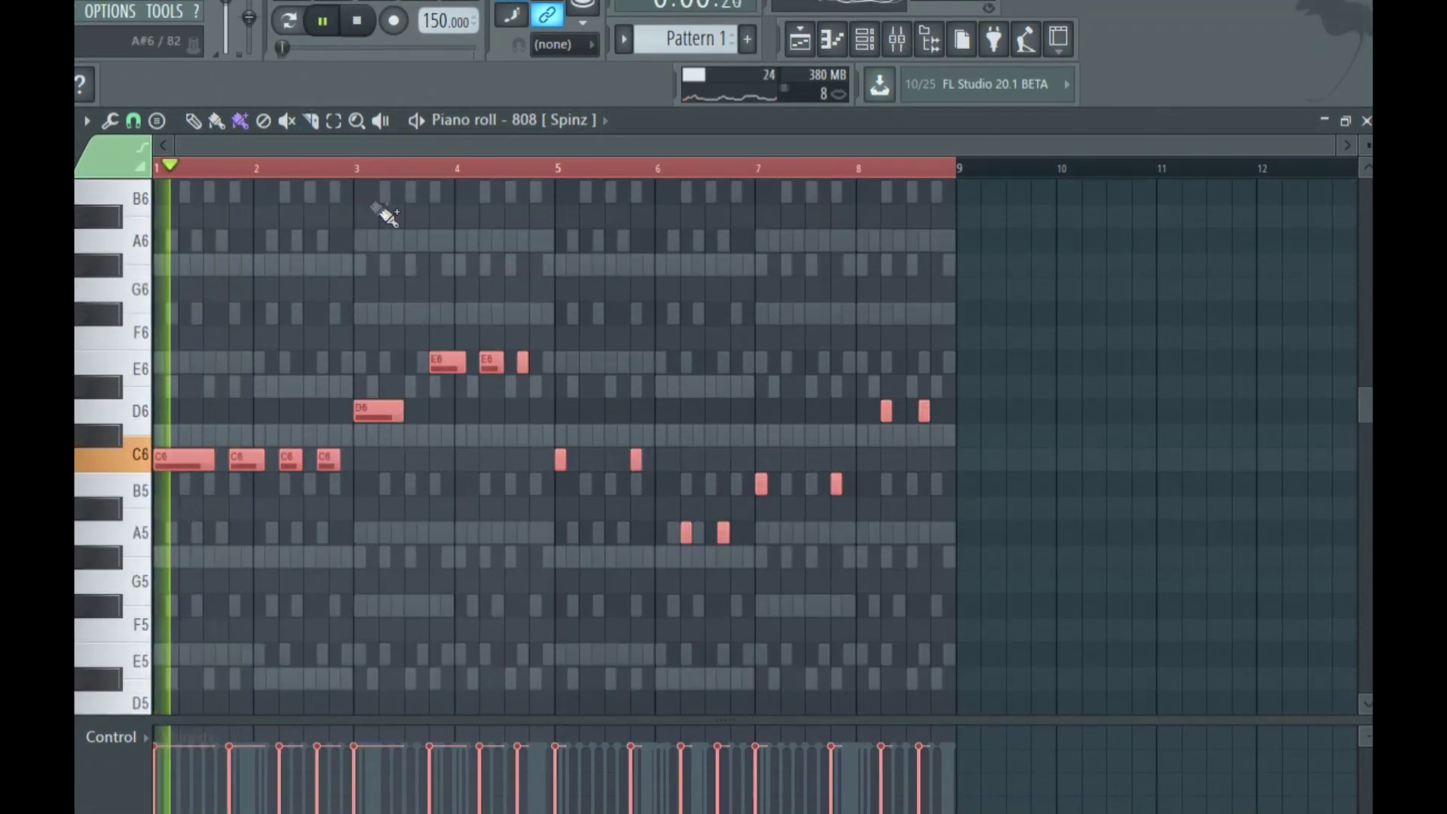
key(alt+x)
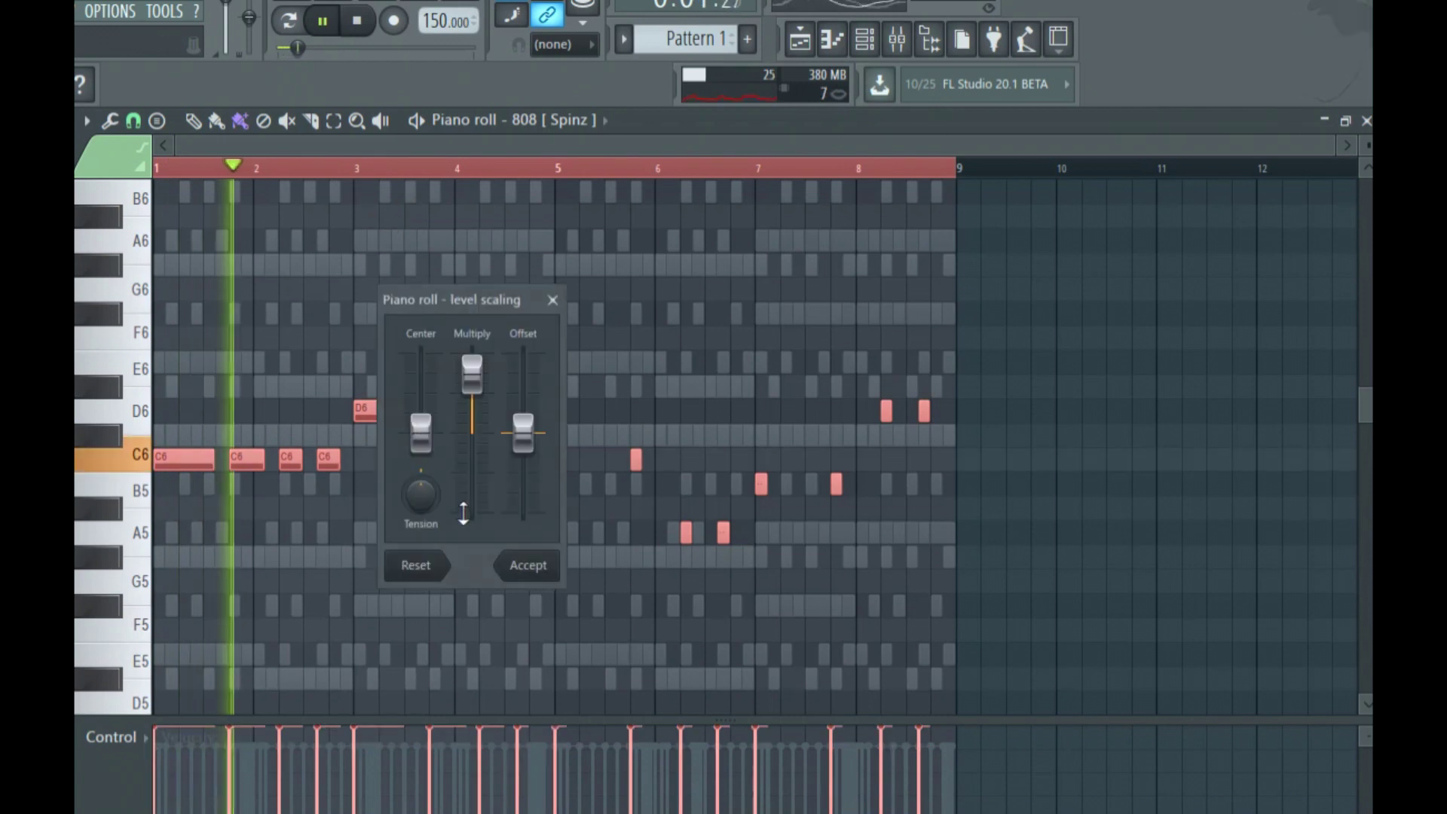
click(527, 566)
Shift the whole 808 line up one semitone to start on C#6 and audition its opening.
scroll(391, 387, up, 1)
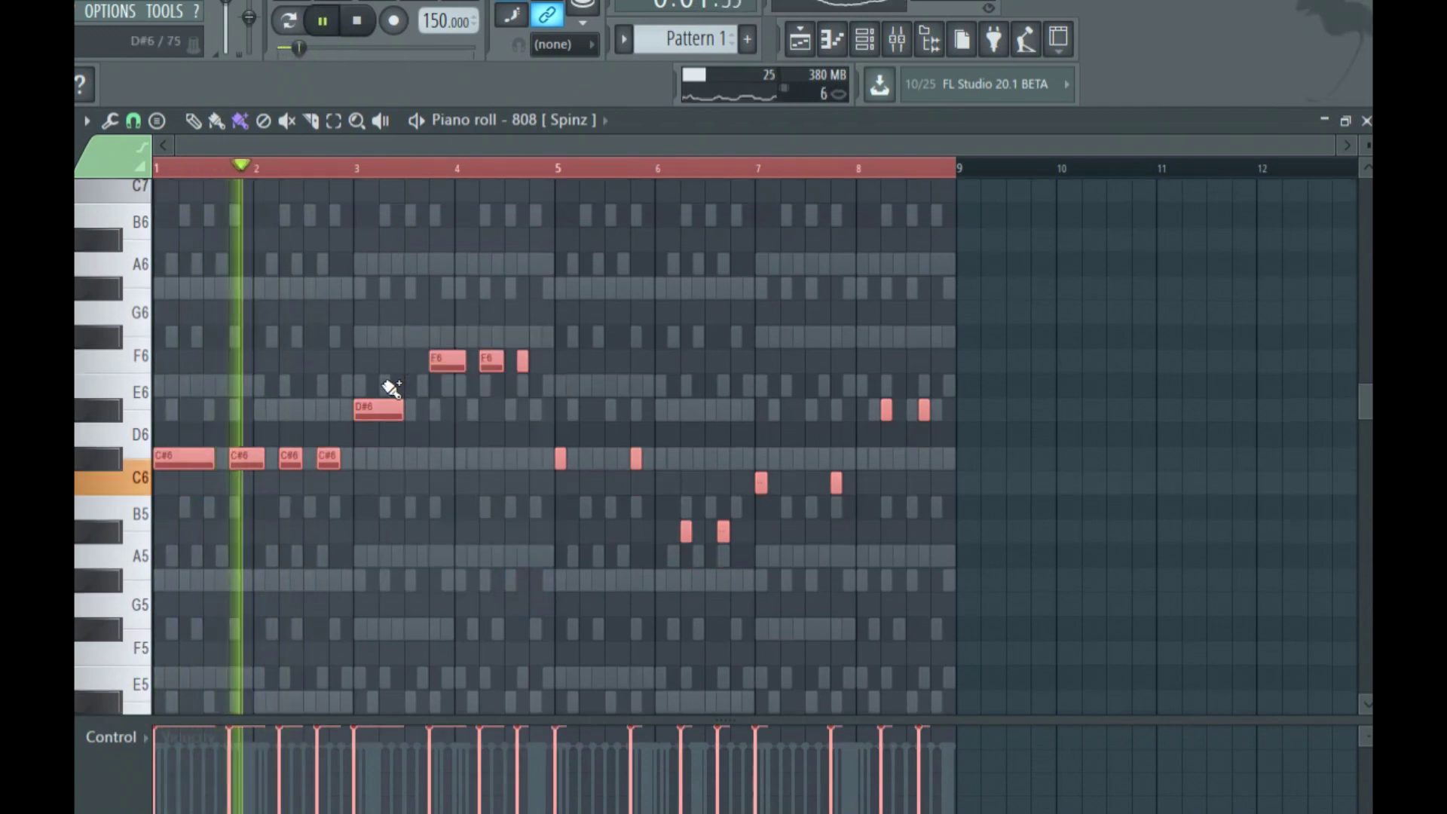
key(space)
key(space)
key(shift+Up)
key(space)
key(space)
key(shift+Down)
key(space)
key(space)
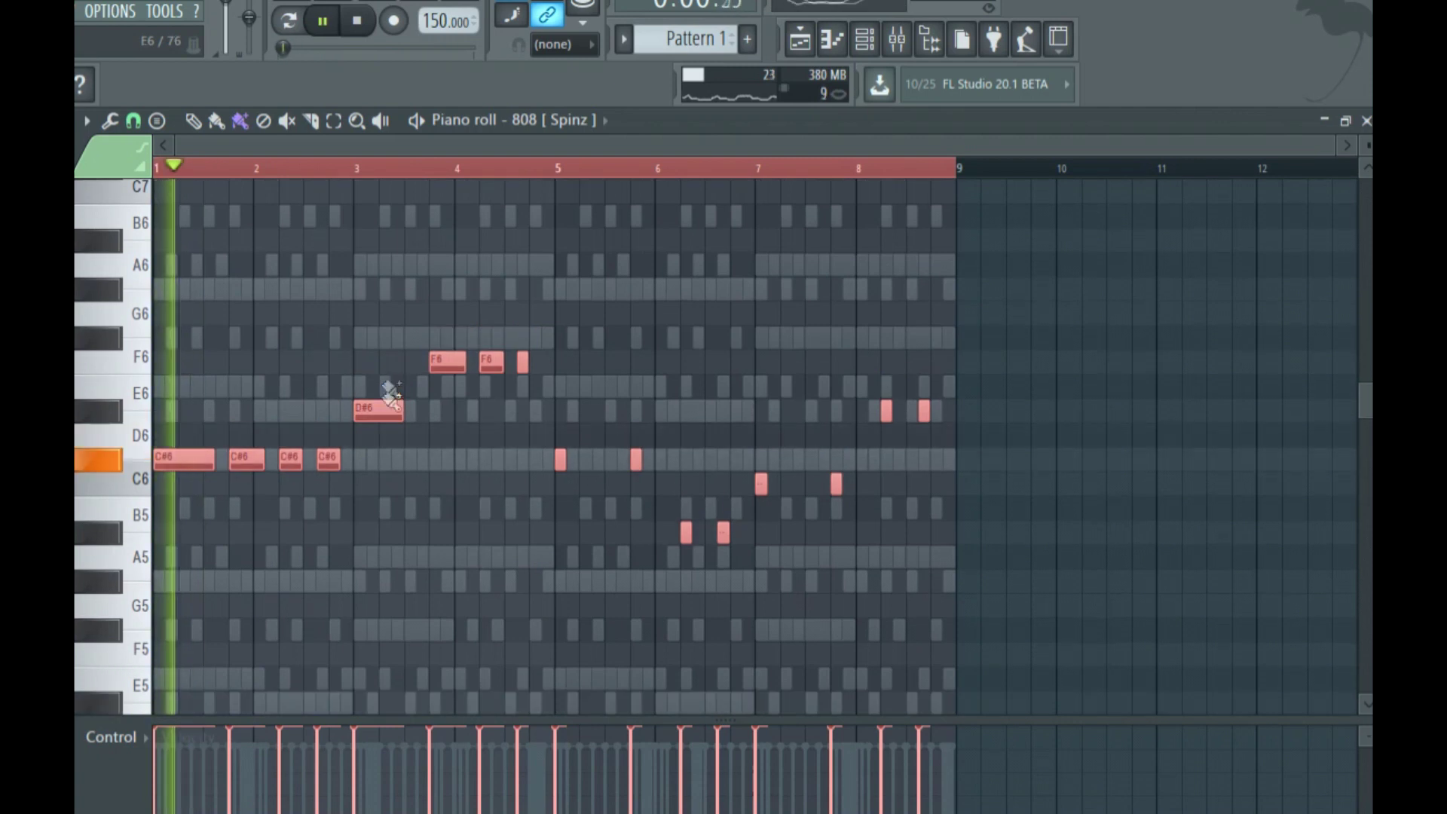
Move the long 808 note at the start of bar 3 down to A5 and audition the change.
ctrl+click(453, 601)
click(192, 121)
key(space)
drag(375, 411, 377, 557)
key(space)
key(space)
key(space)
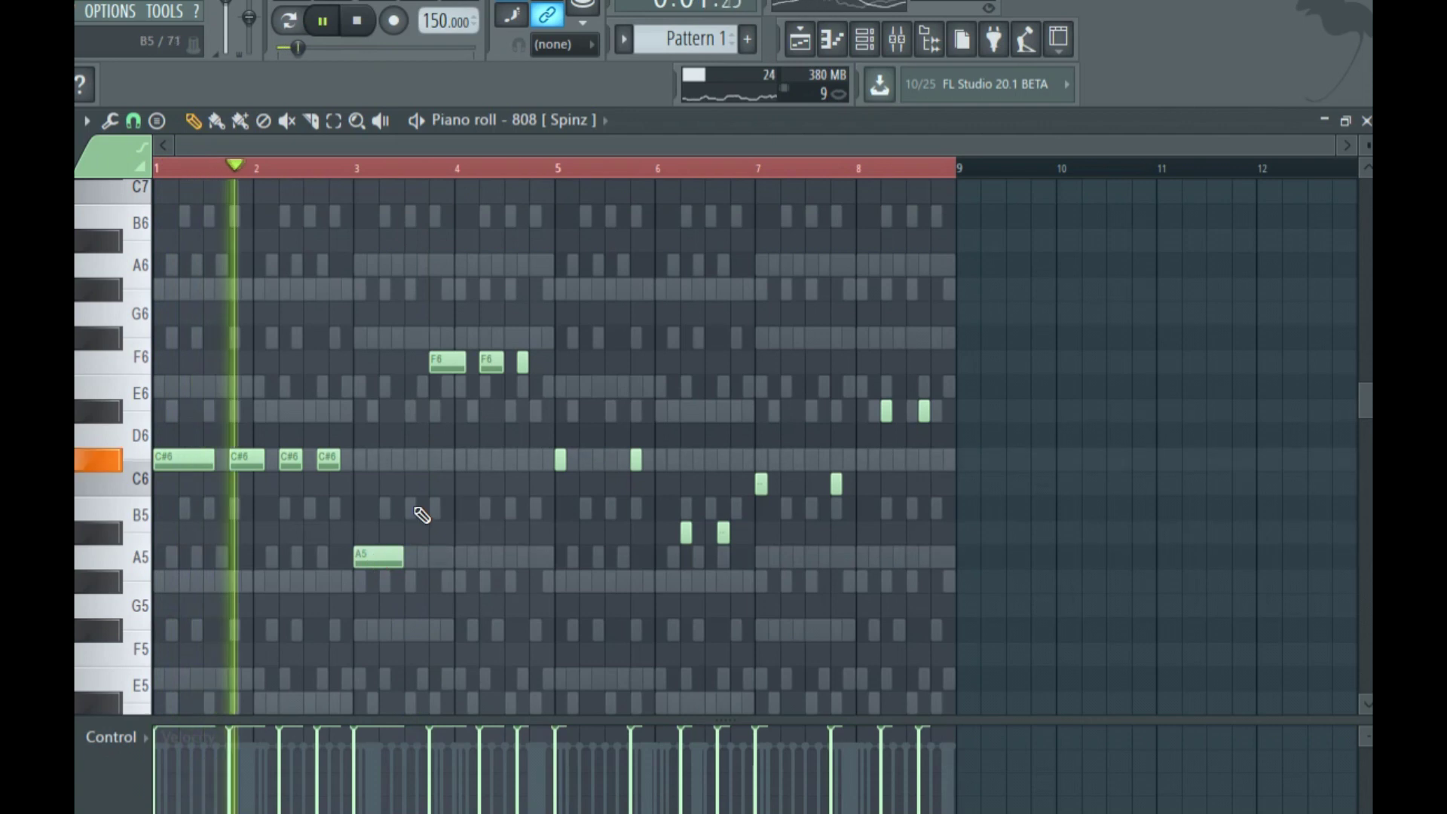
Select the three short F6 notes across bars 3 and 4 and lower them to F#5.
drag(421, 369, 536, 374)
key(shift+Down)
key(shift+Down)
key(shift+Down)
key(shift+Down)
key(shift+Down)
key(shift+Down)
key(shift+Down)
key(shift+Down)
key(shift+Down)
key(shift+Down)
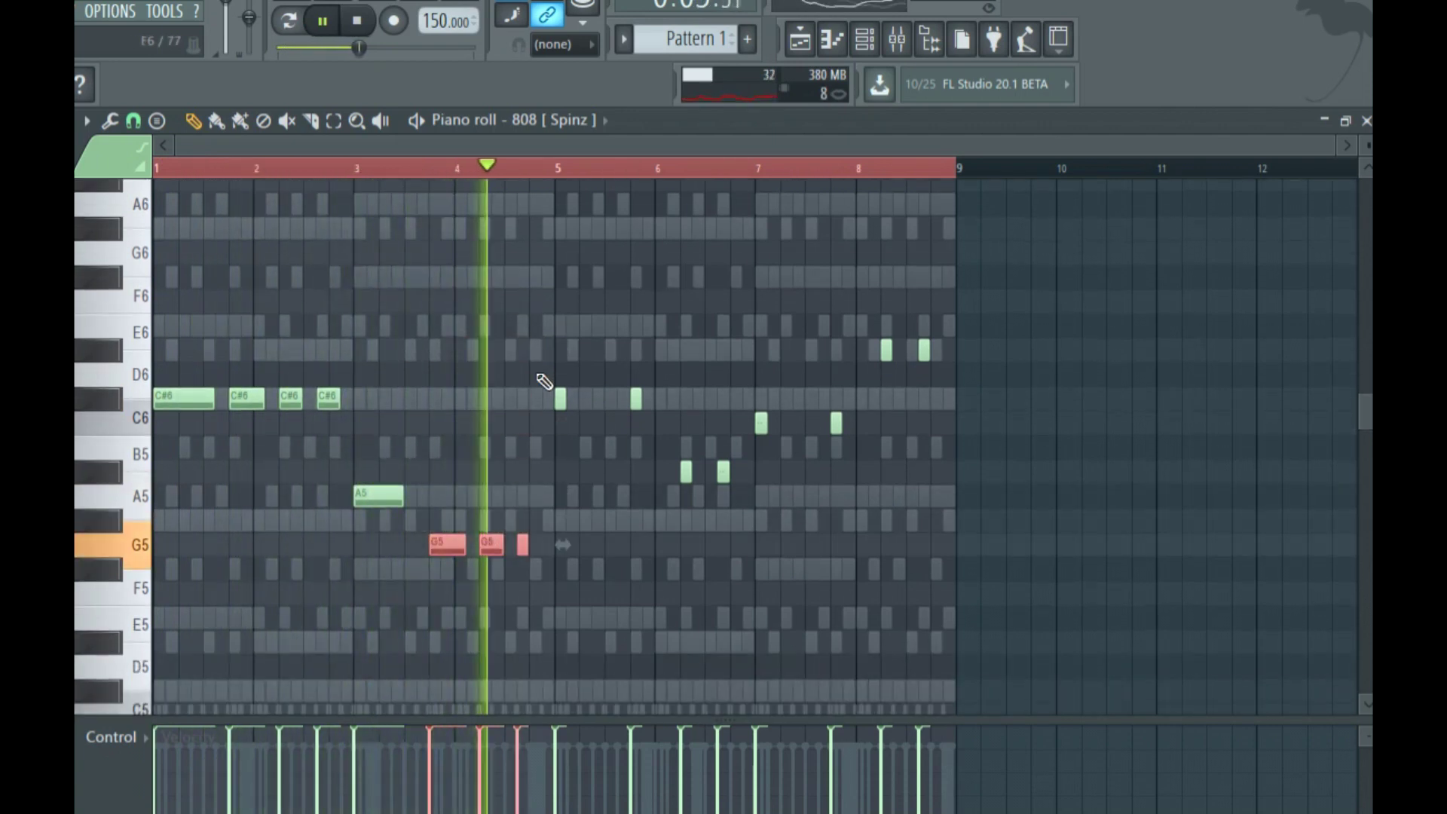
key(shift+Down)
key(space)
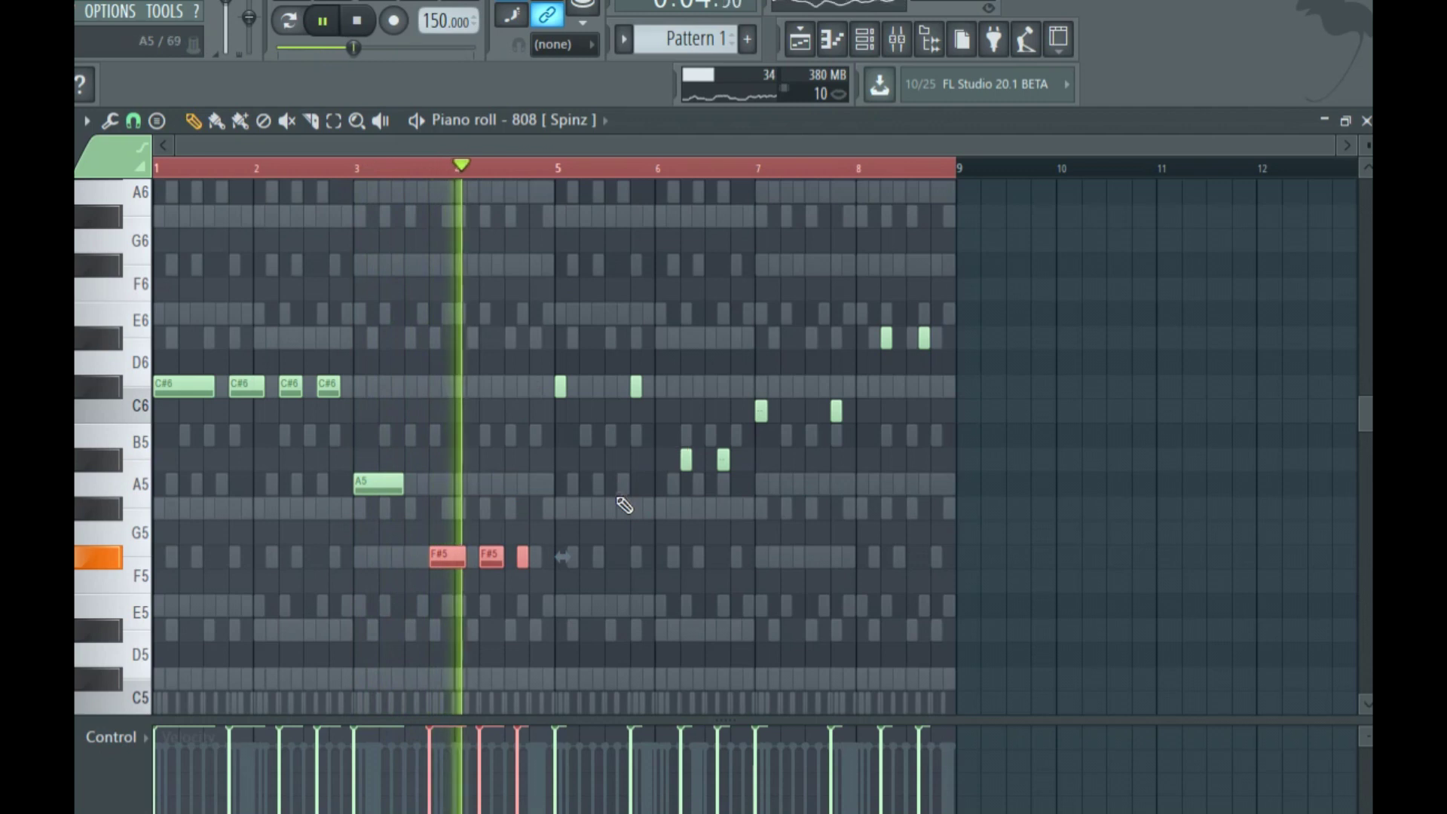
Lower the two 808 notes in bar 6 to A5 and raise the two in bar 7 to D#6.
drag(655, 424, 788, 448)
key(Down)
key(Down)
key(space)
key(space)
key(Up)
key(Up)
key(Up)
click(951, 424)
key(space)
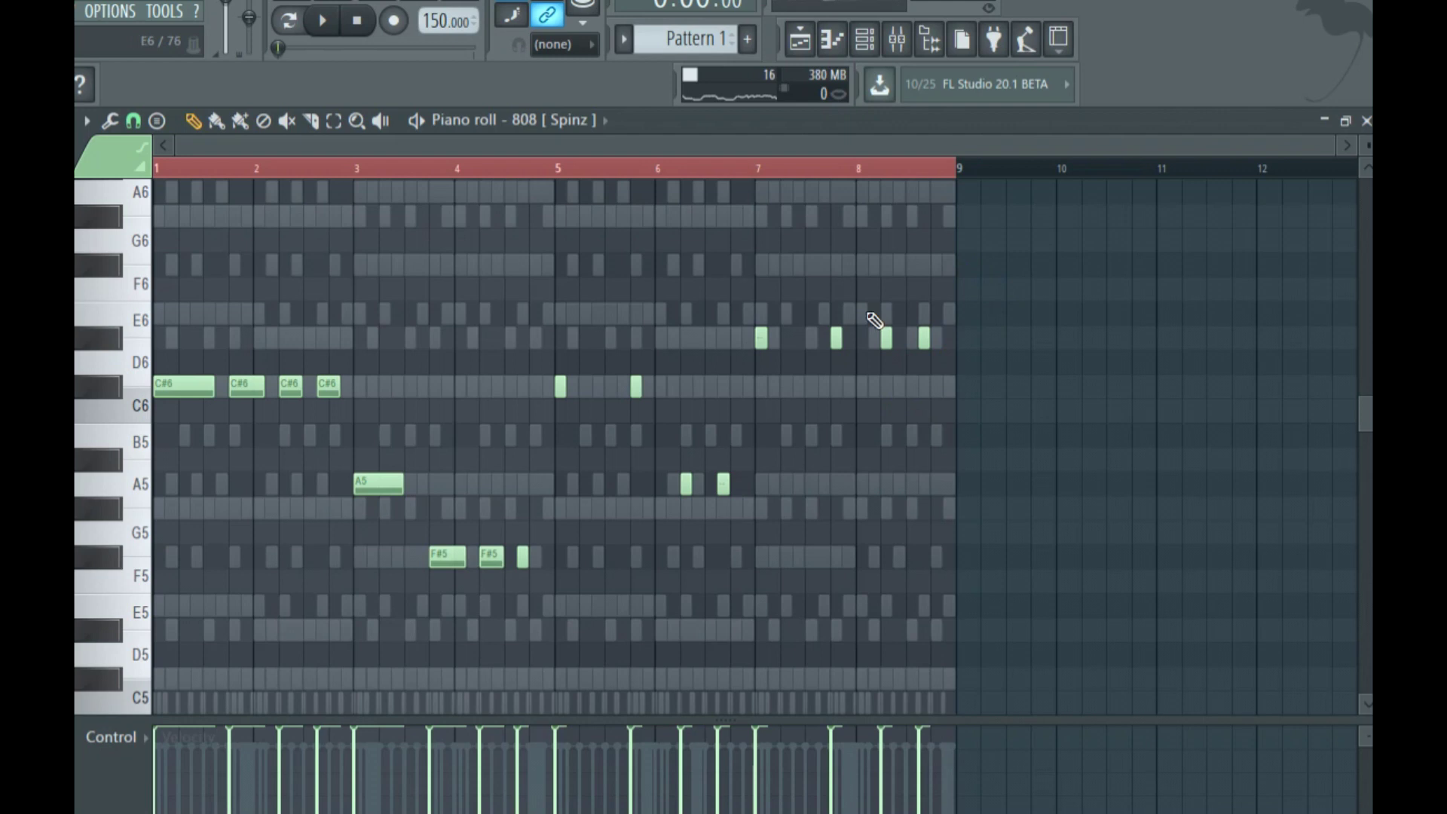
Play the pattern, transpose all 808 [ Spinz ] notes down an octave and deselect them.
click(871, 46)
click(495, 143)
key(space)
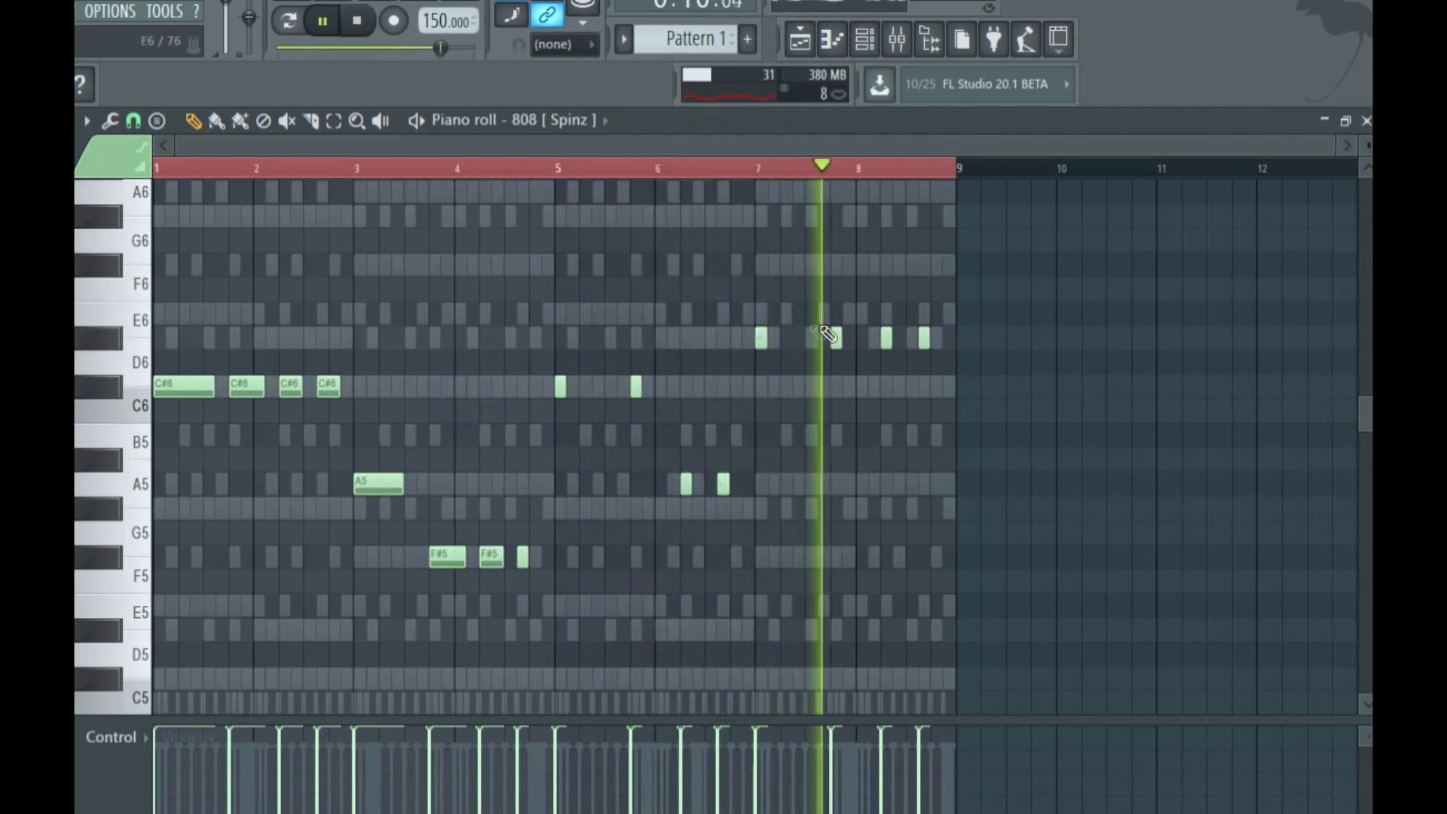
key(ctrl+a)
key(ctrl+Down)
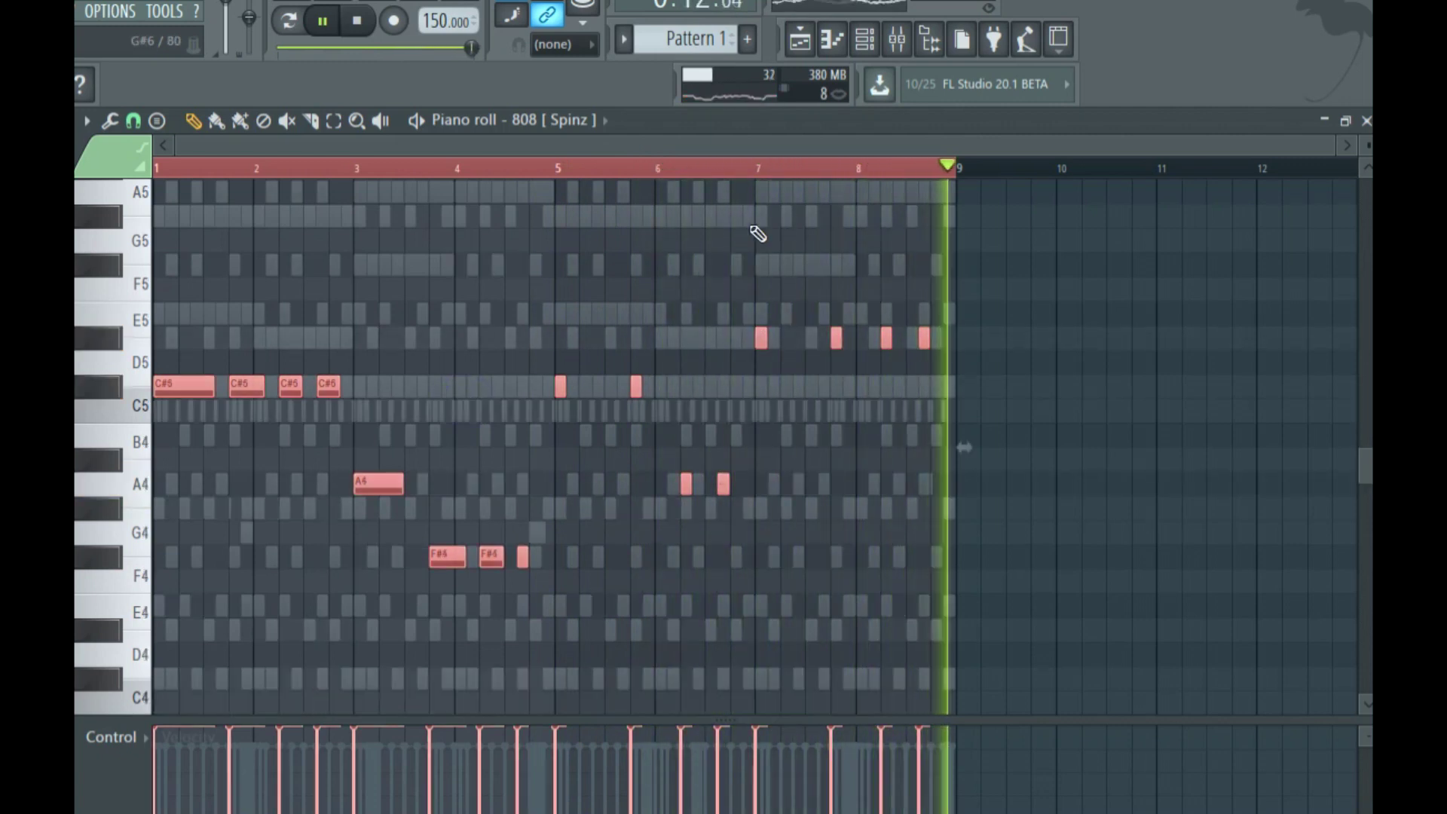
ctrl+click(495, 307)
Add Fruity Parametric EQ 2 to slot 2 of the reFX Nexus mixer track and cut its low frequencies.
key(F9)
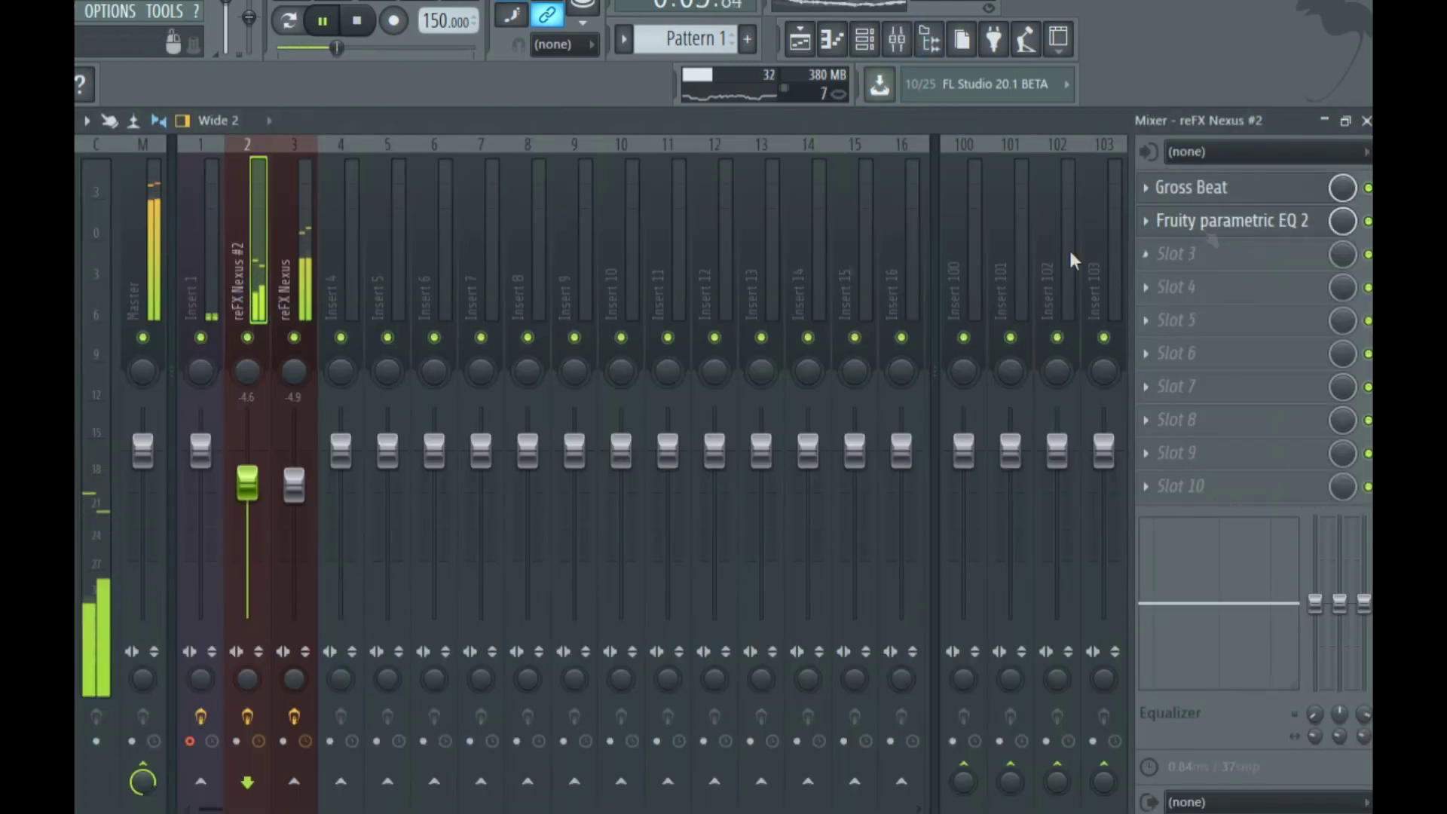
click(306, 263)
click(1190, 235)
click(1024, 276)
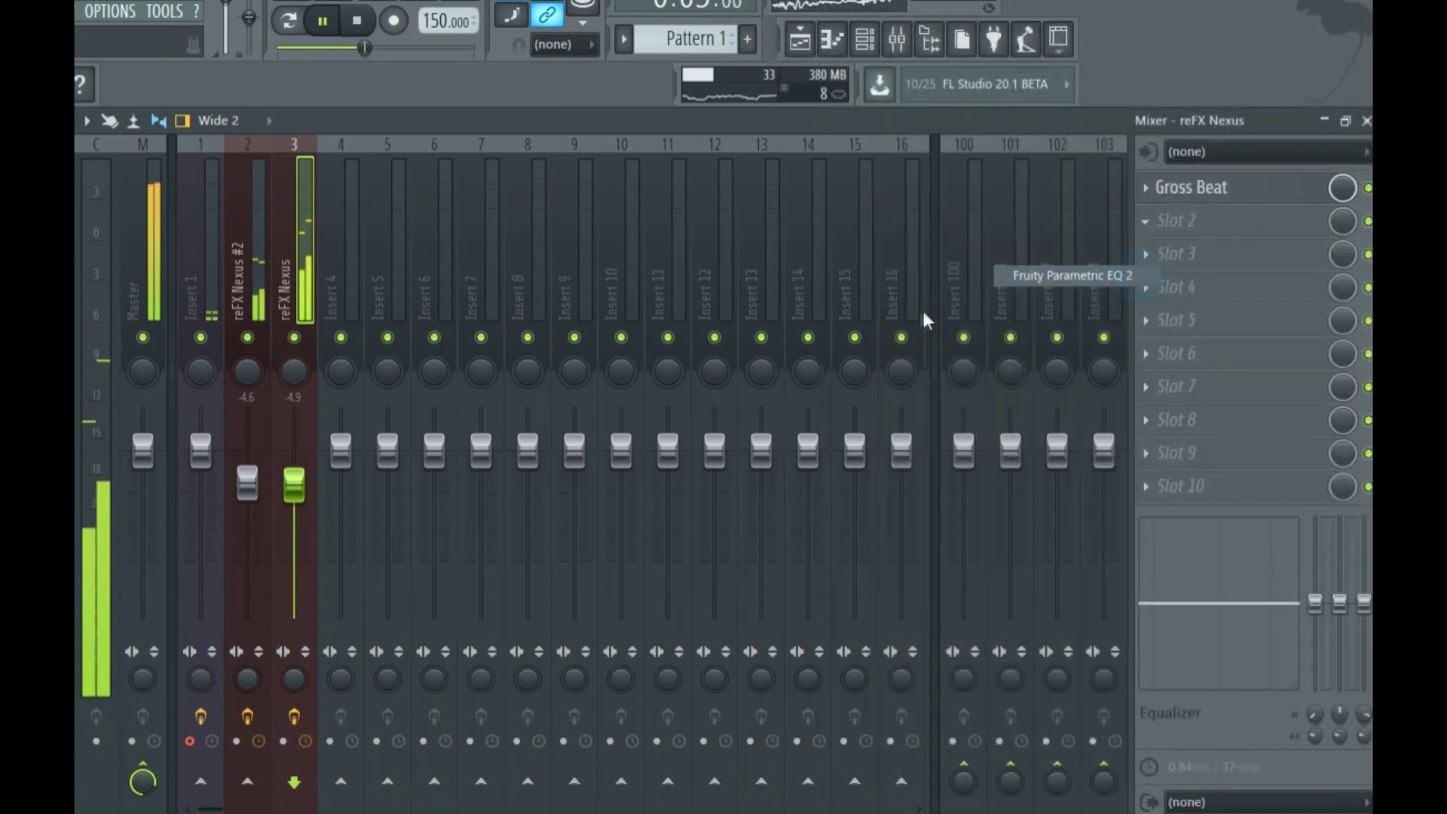
click(745, 252)
key(space)
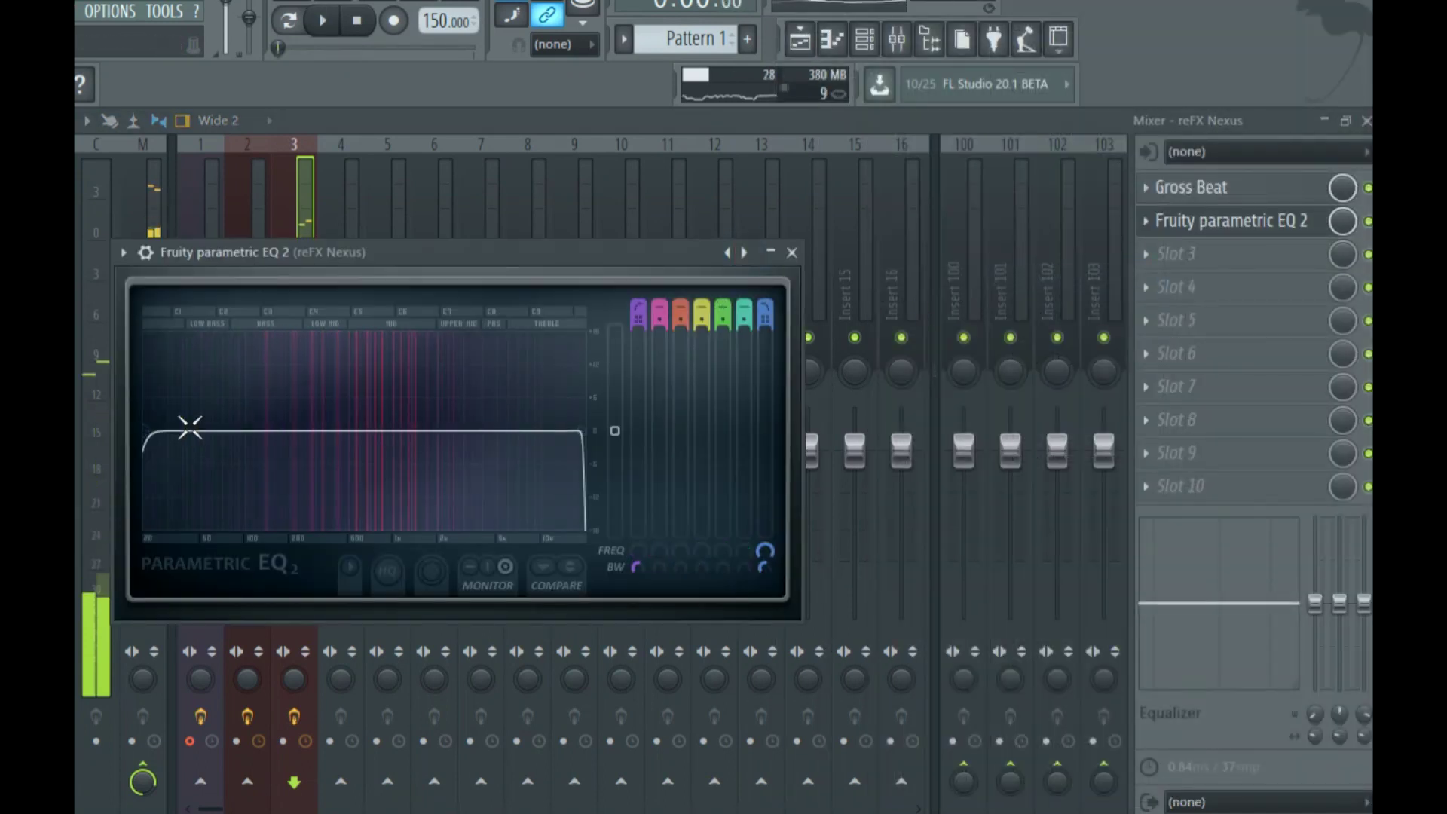
drag(166, 443, 315, 430)
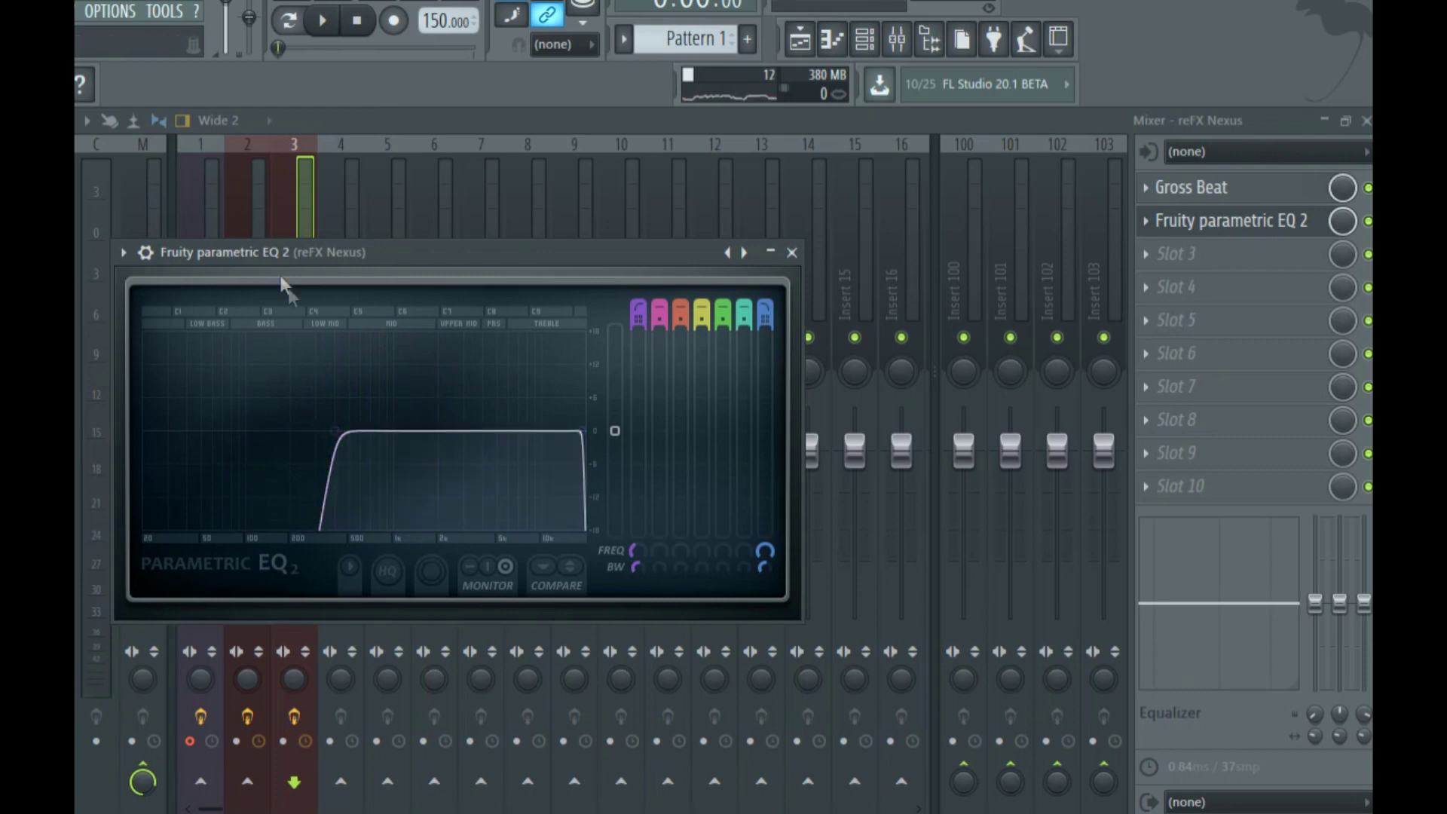
click(265, 222)
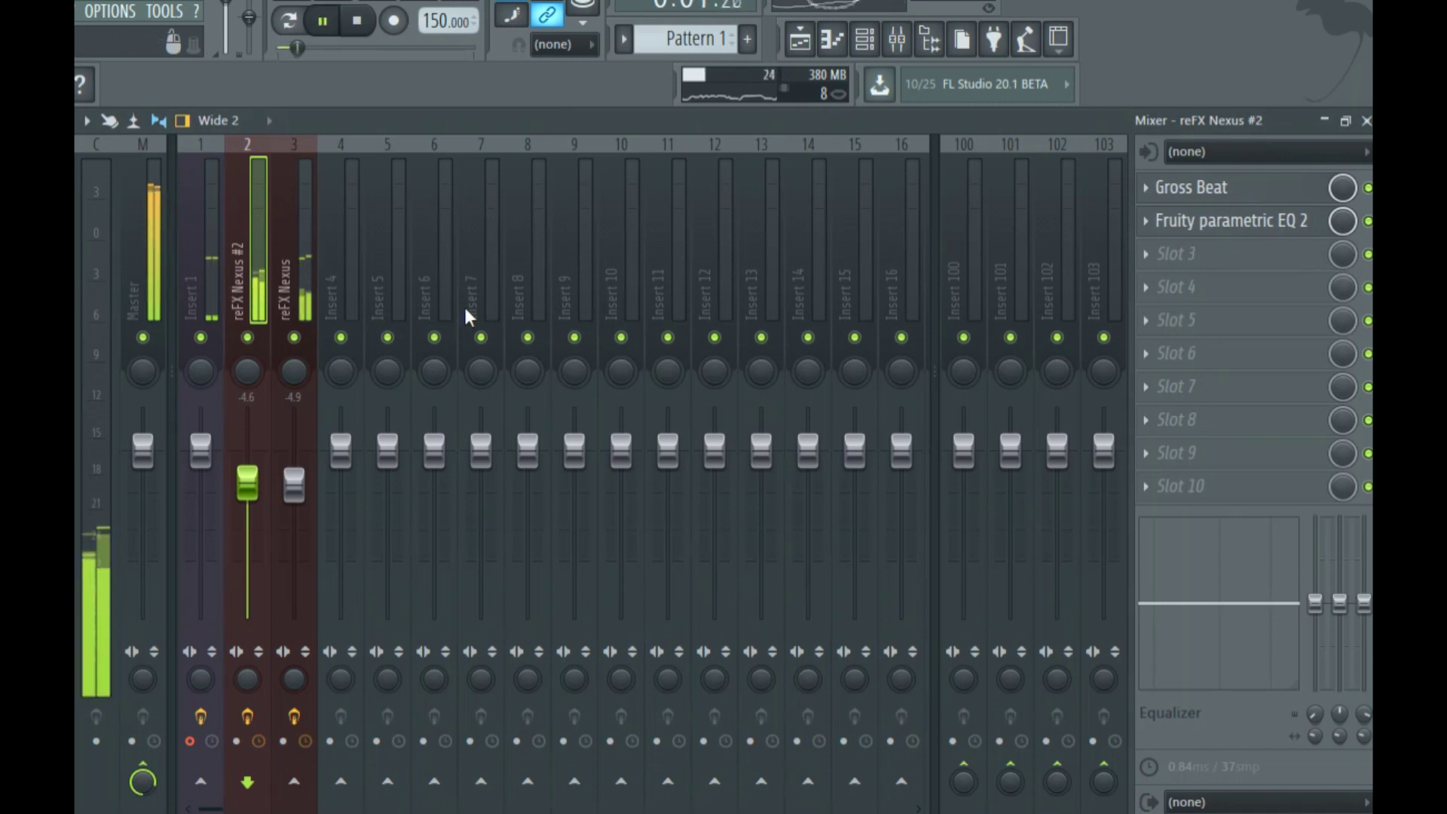
Route the selected Clap, Open Hat, Bongo, Kick and 808 channels to consecutive mixer tracks starting from Insert 4.
click(865, 46)
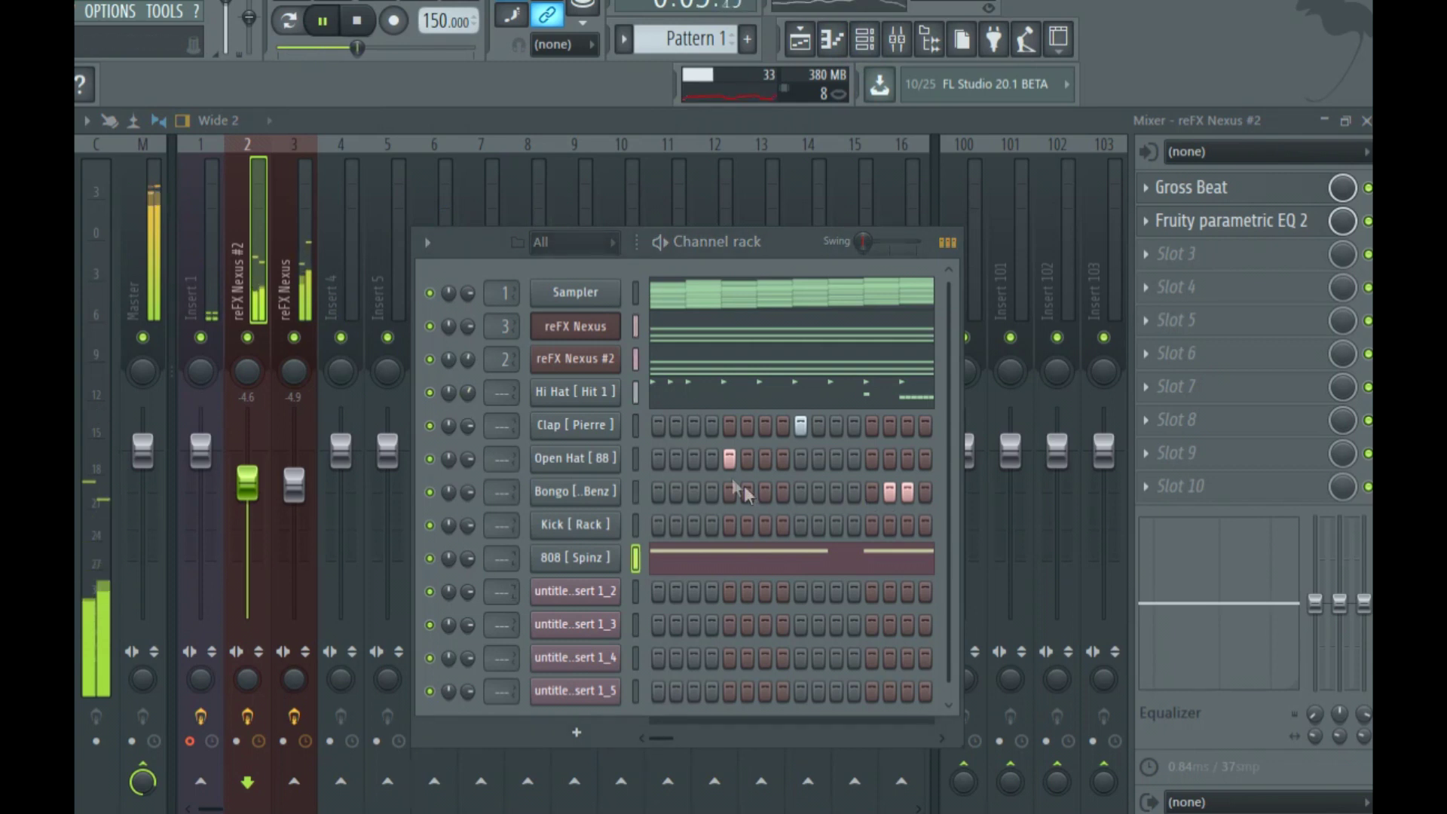
click(359, 295)
click(86, 121)
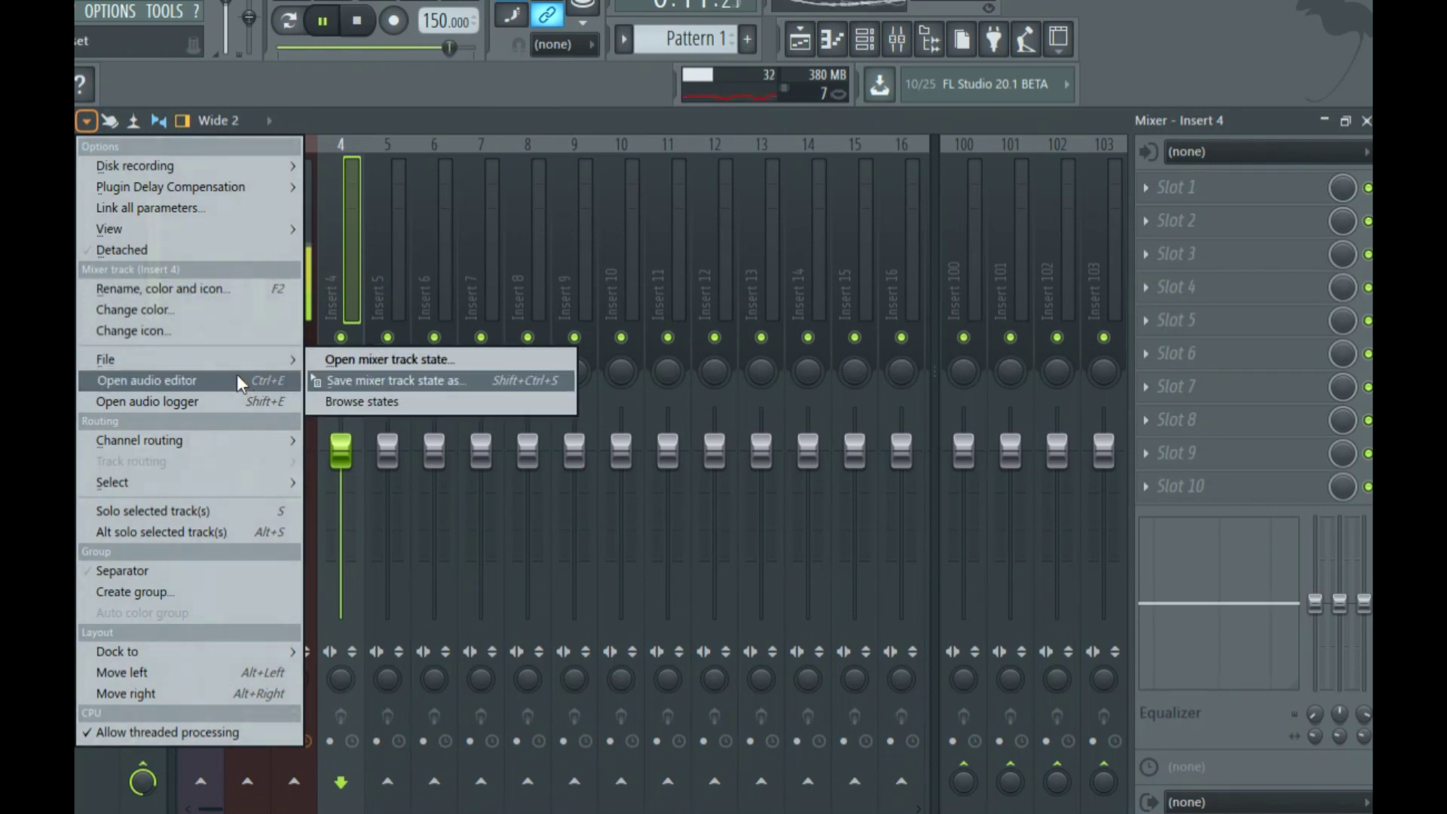
mouse_move(151, 440)
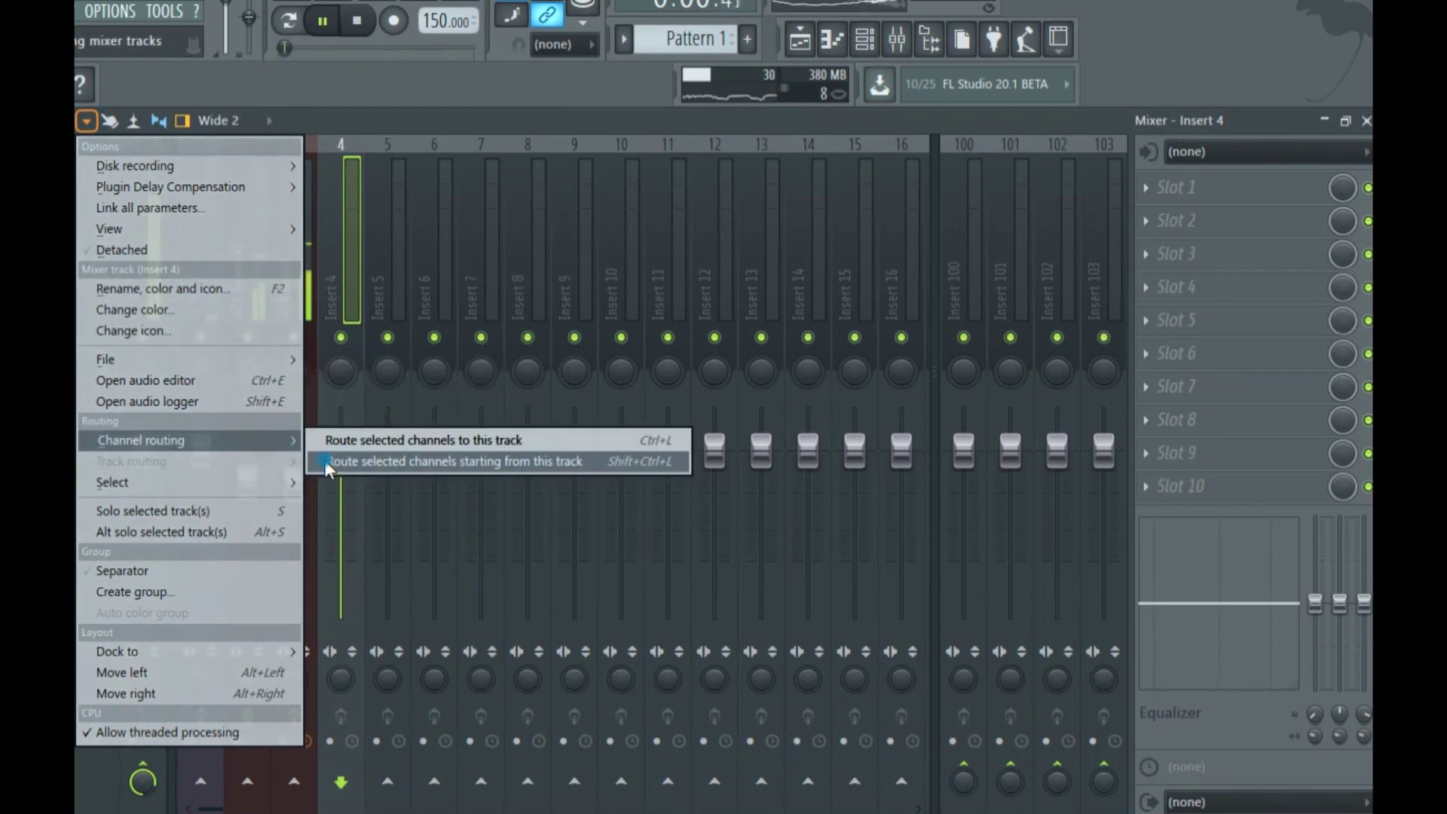
click(354, 462)
click(441, 304)
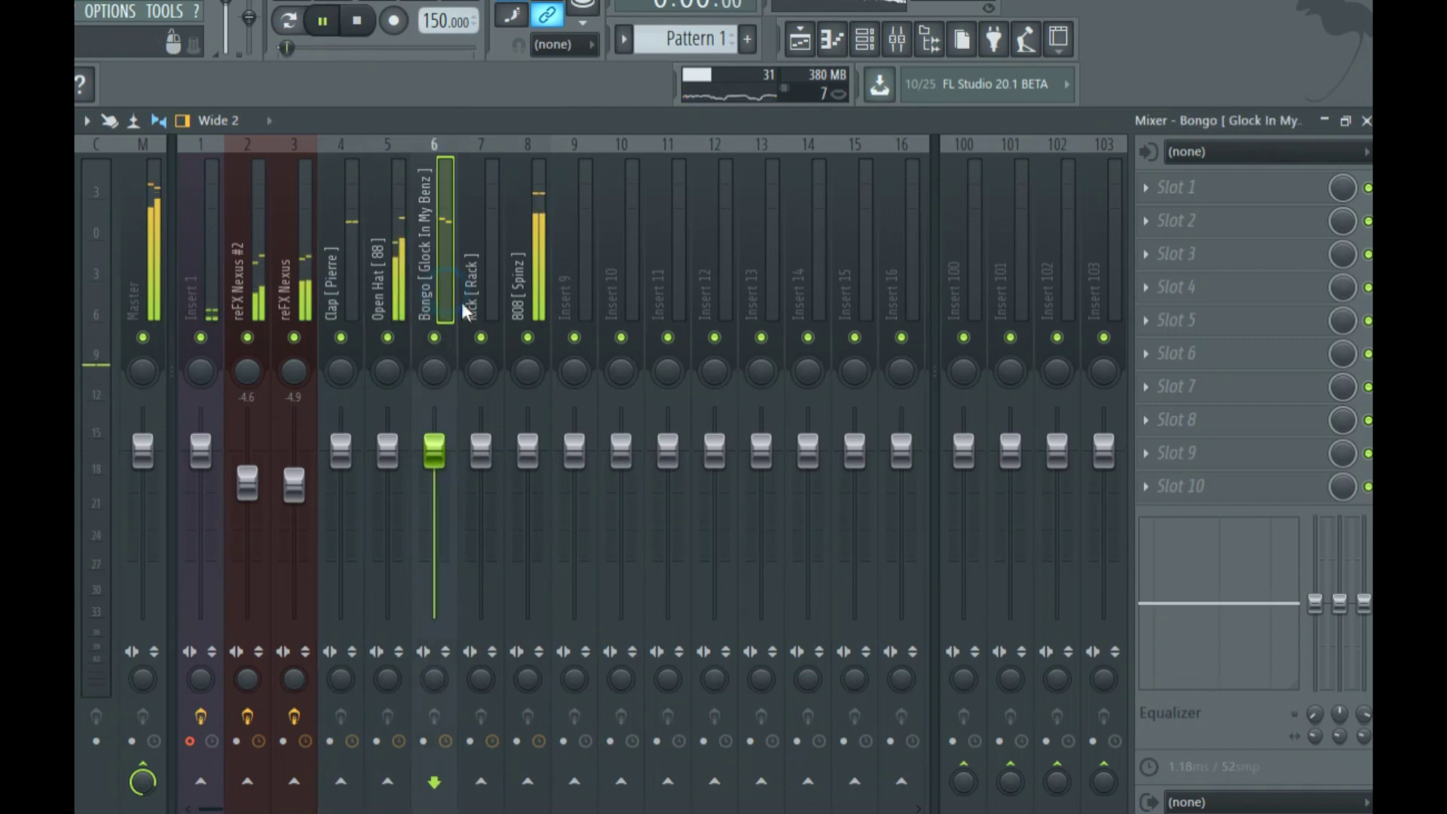
Route the Hi Hat [ Hit 1 ] channel to mixer track 9.
click(860, 39)
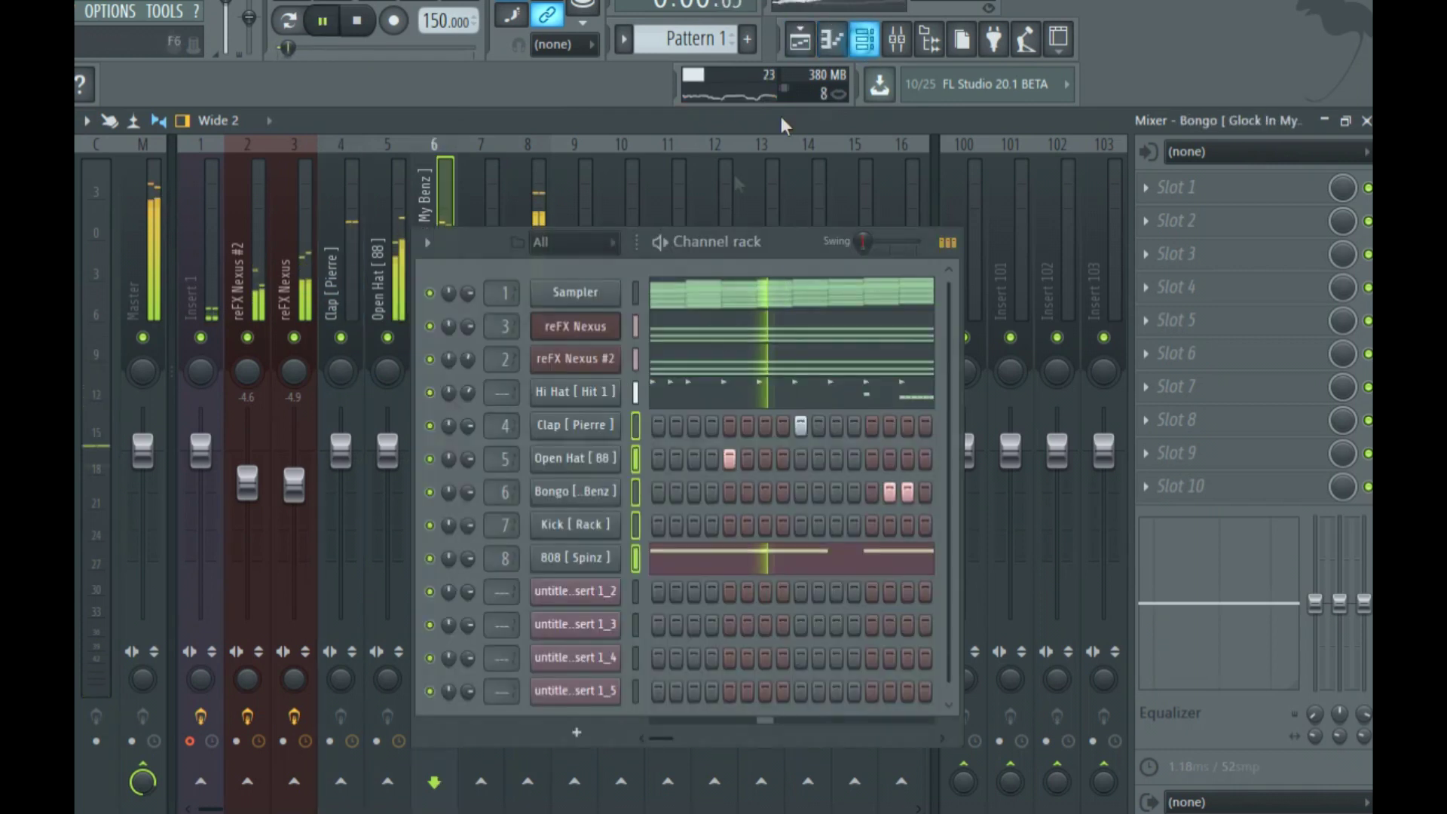
click(586, 391)
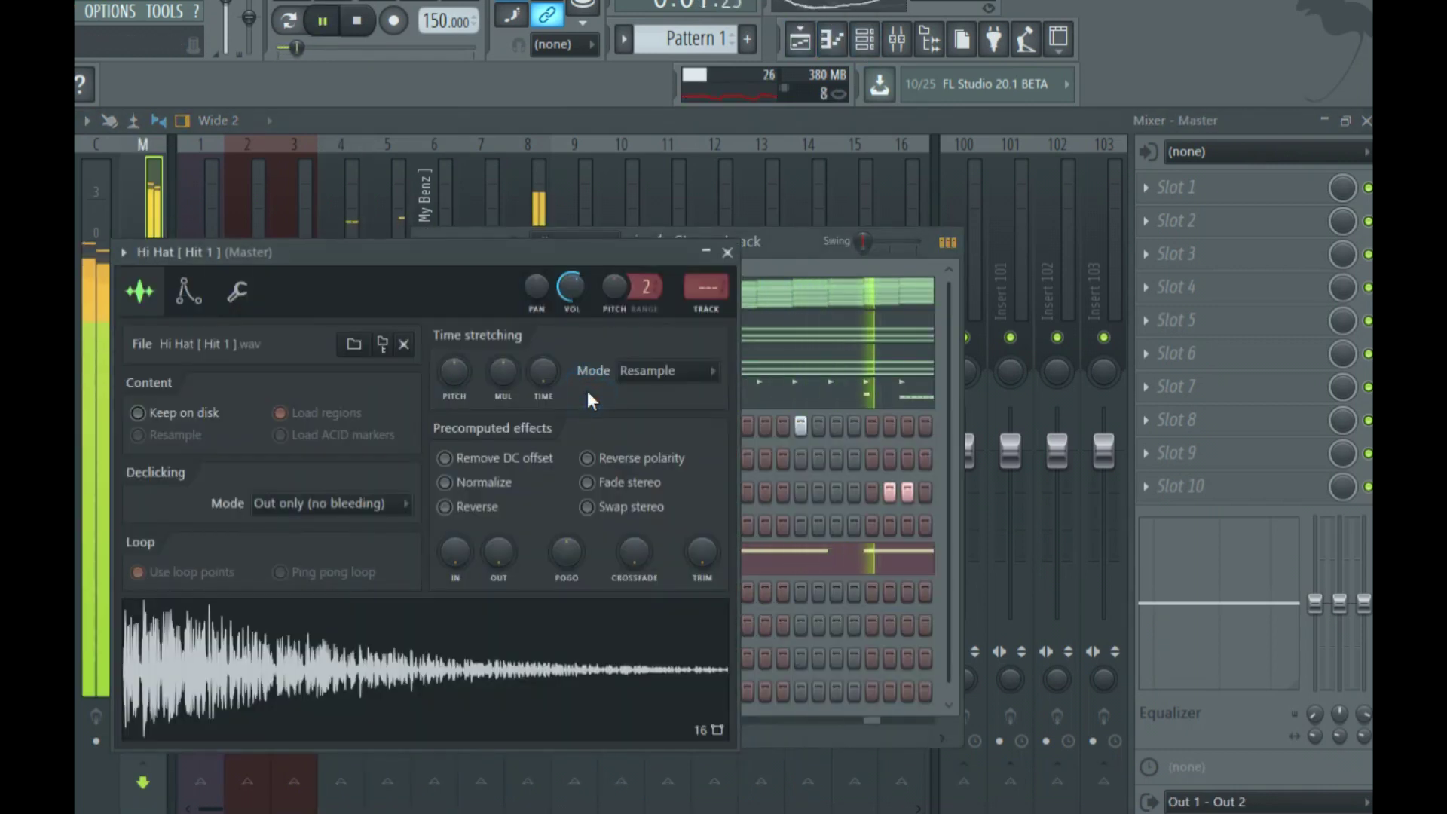
key(ctrl+l)
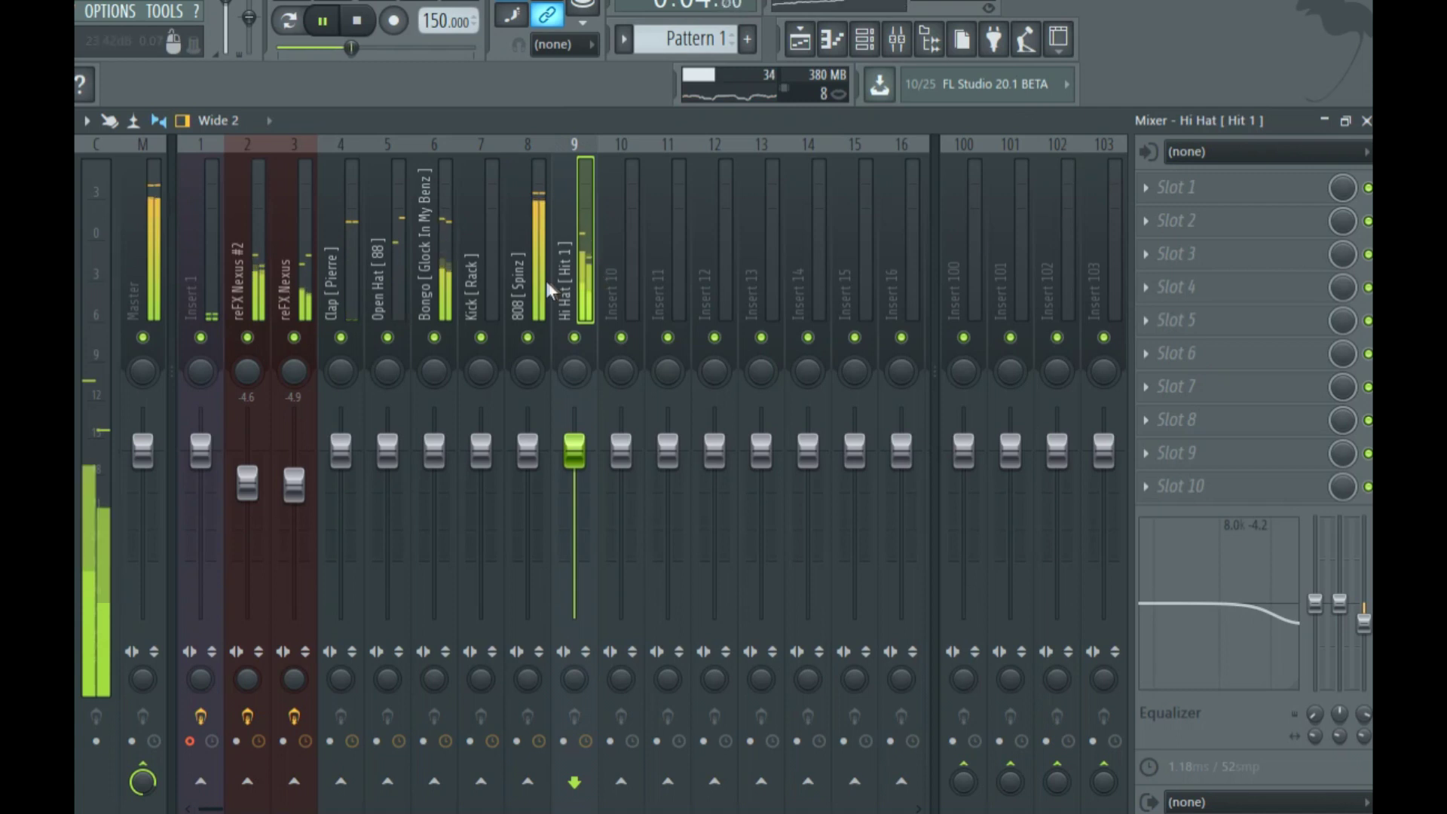
click(449, 315)
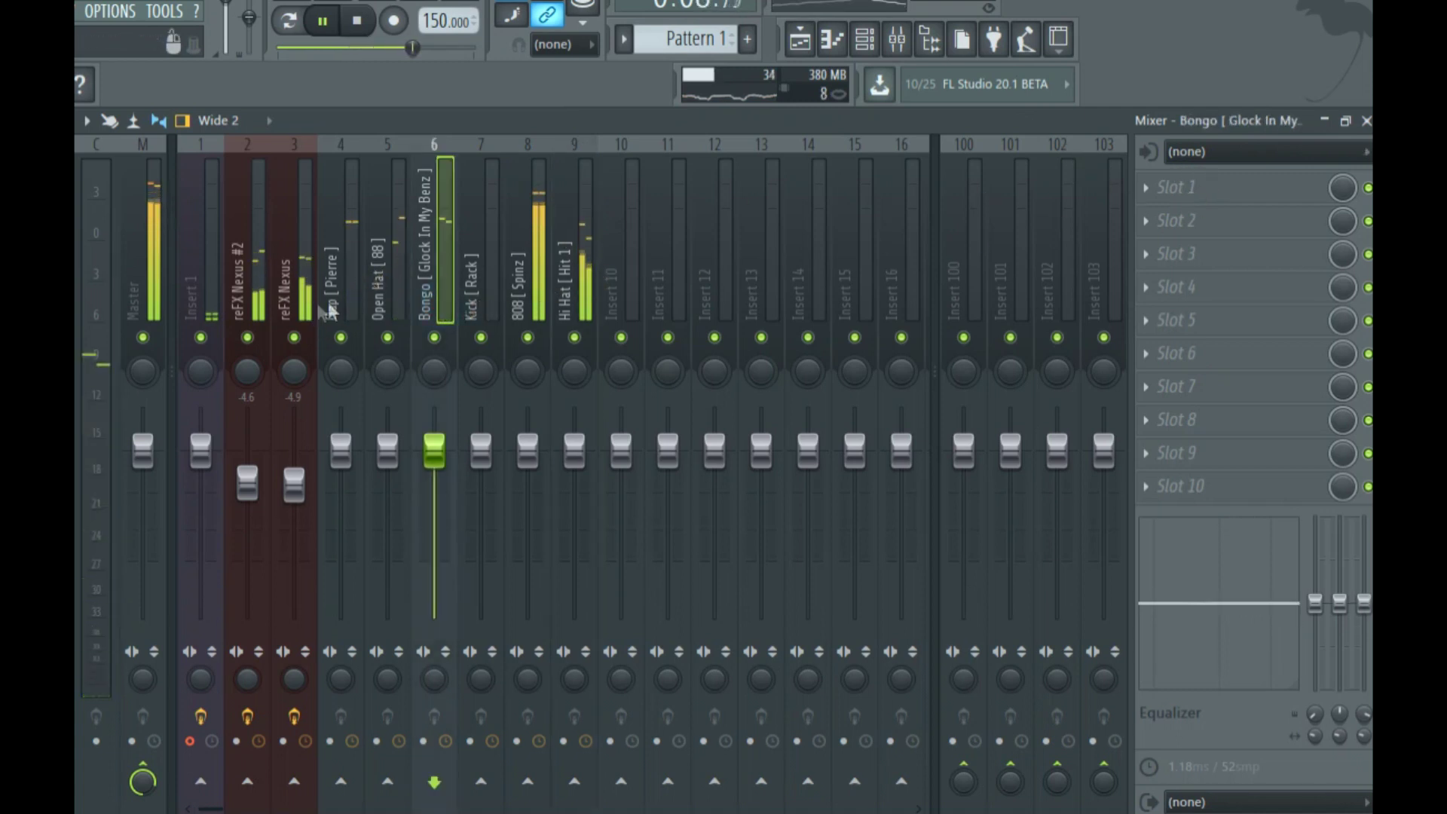
click(540, 305)
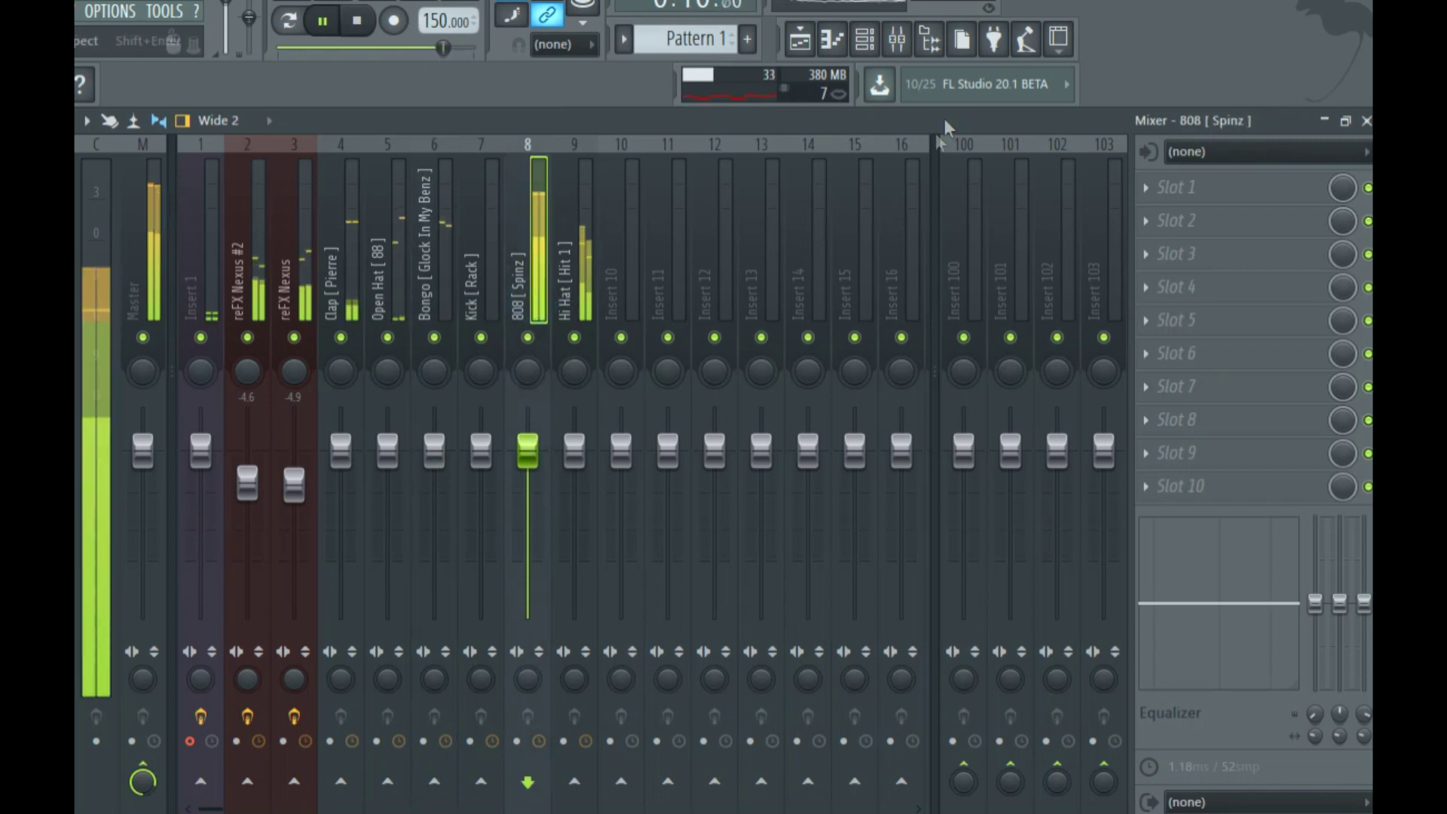
click(864, 38)
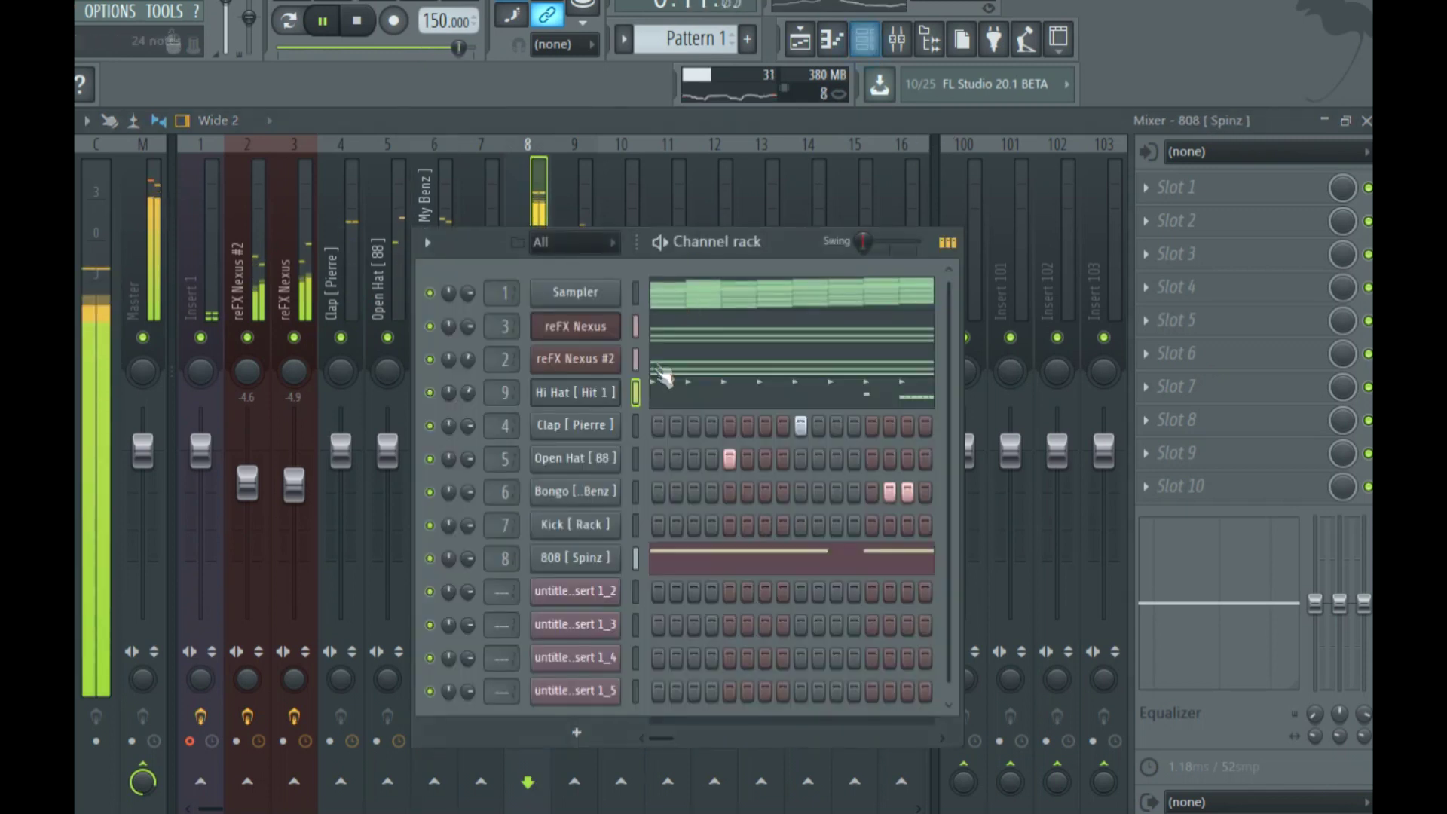
click(799, 41)
Copy the 808 [ Spinz ] notes into the Kick [ Rack ] channel and open its piano roll.
click(864, 40)
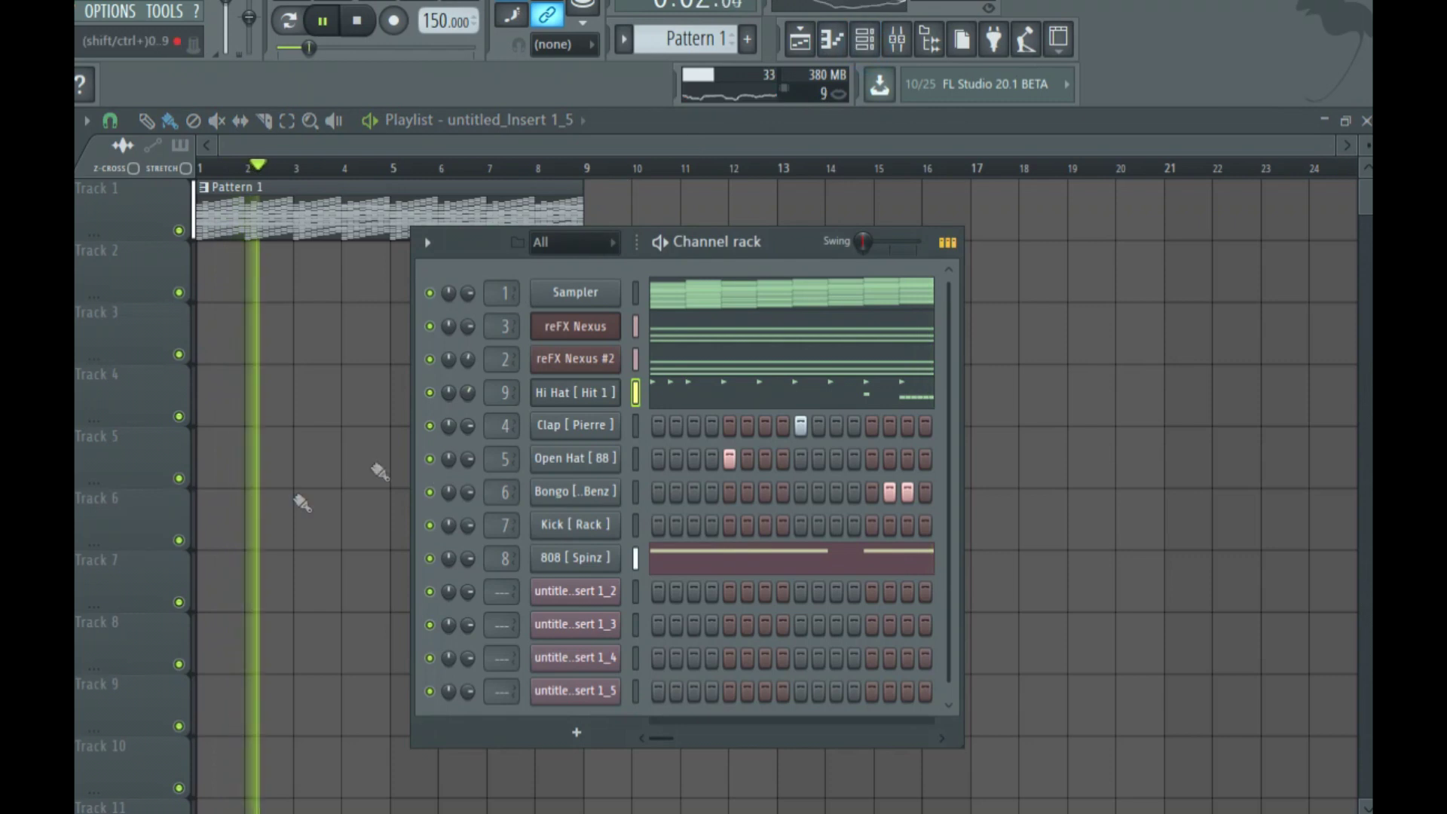
scroll(636, 527, down, 1)
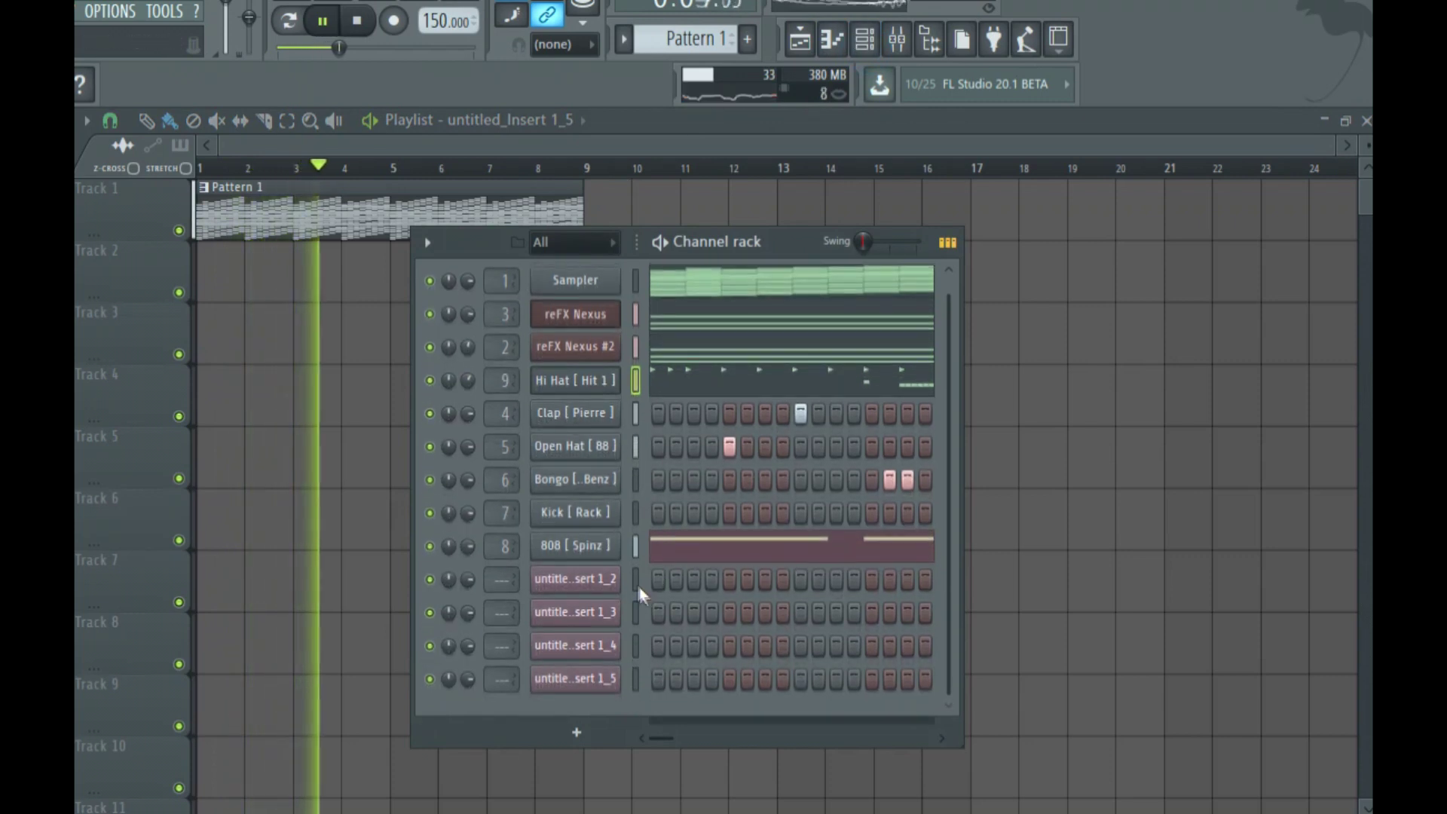
click(634, 549)
key(ctrl+c)
click(634, 515)
key(ctrl+v)
click(677, 510)
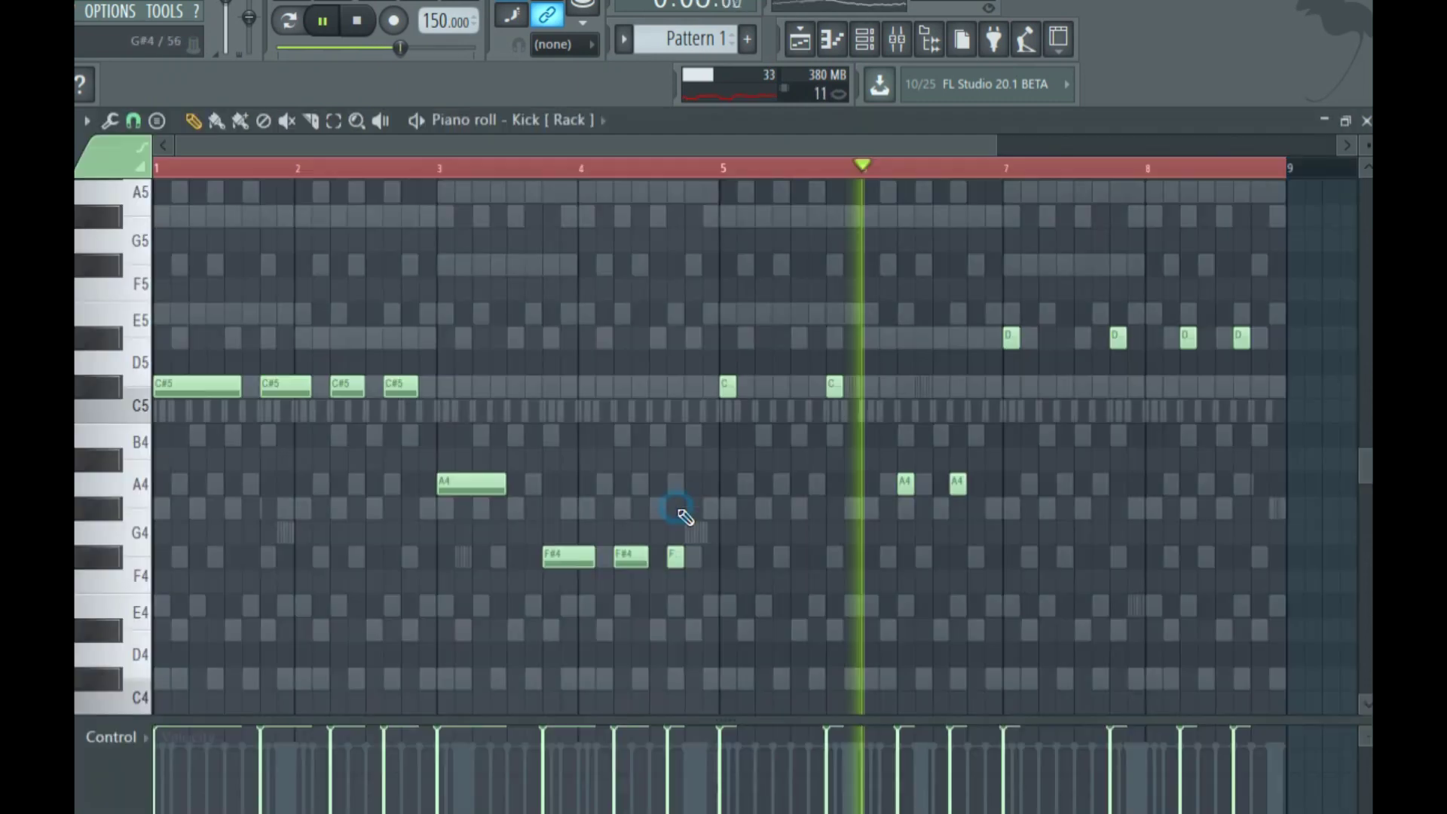
Transpose the Kick [ Rack ] notes on A4 and F#4 up to C#5.
scroll(272, 336, down, 2)
drag(264, 463, 1053, 560)
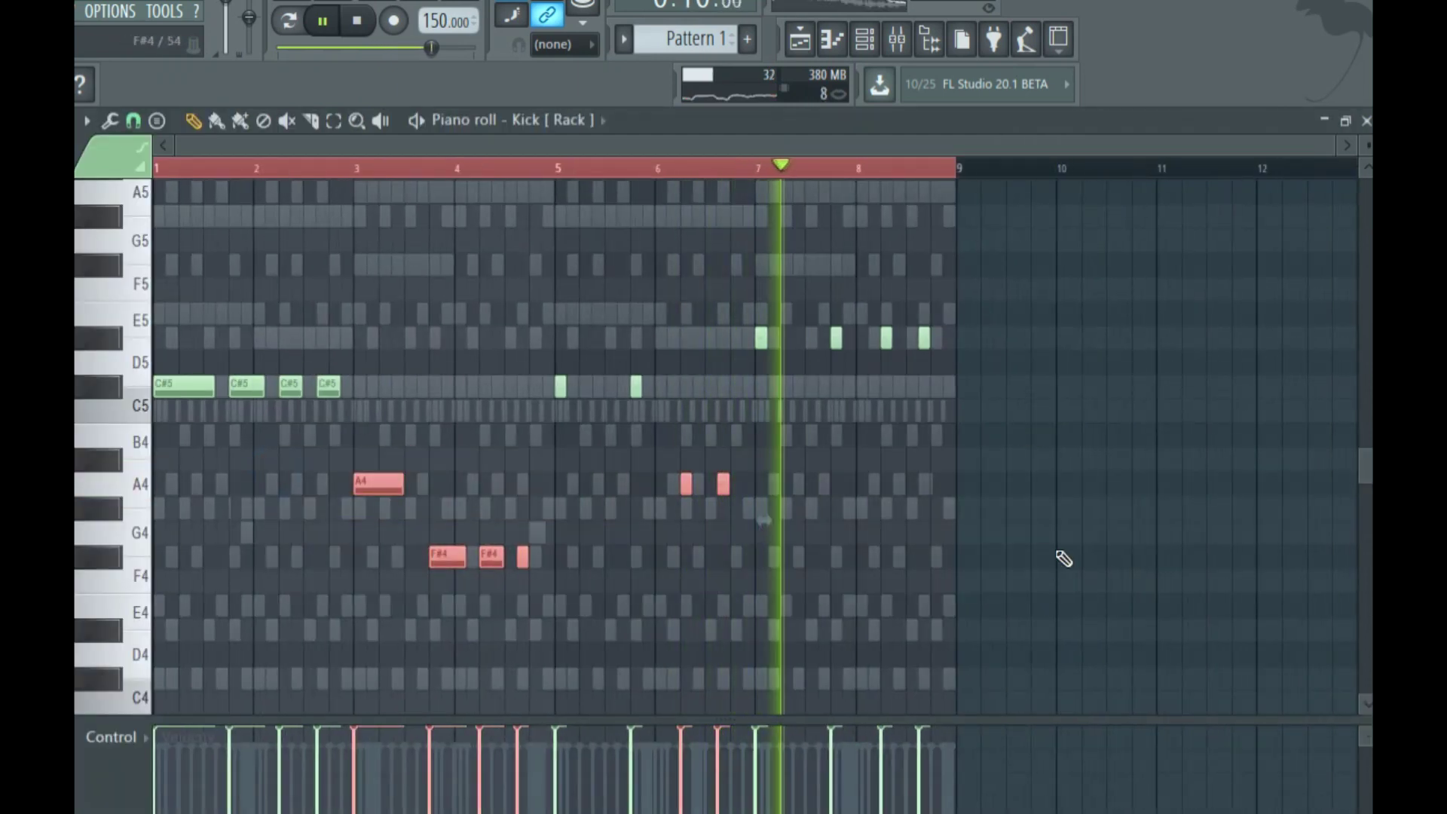
key(shift+Up)
key(shift+Up)
key(shift+Up)
key(shift+Up)
drag(369, 503, 863, 511)
key(shift+Up)
key(shift+Up)
key(shift+Up)
key(shift+Up)
key(shift+Down)
Transpose the kick notes on D#5 in bars 7 and 8 down to C#5 and deselect them.
drag(694, 413, 1165, 461)
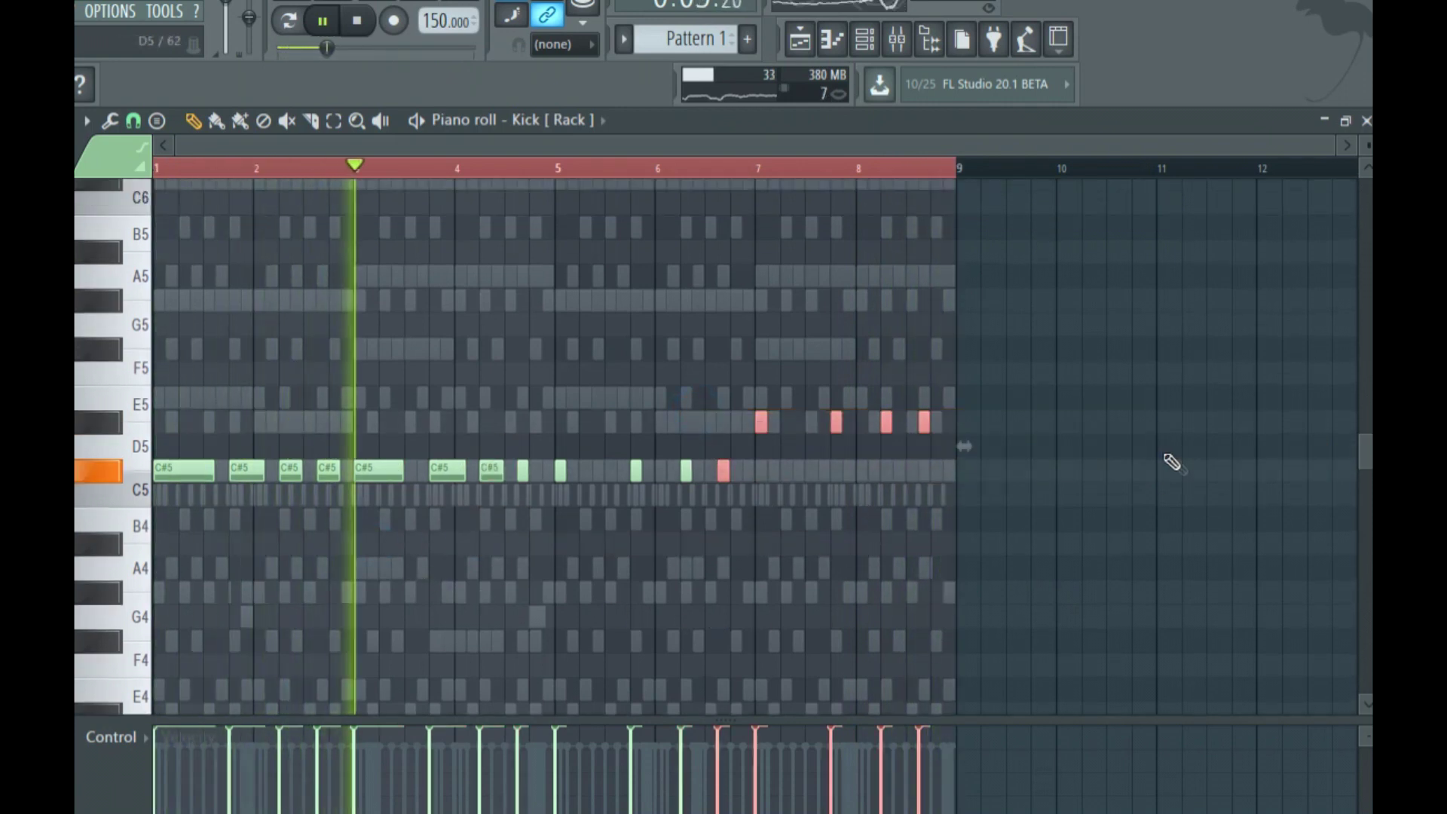
drag(730, 365, 1014, 426)
key(shift+Down)
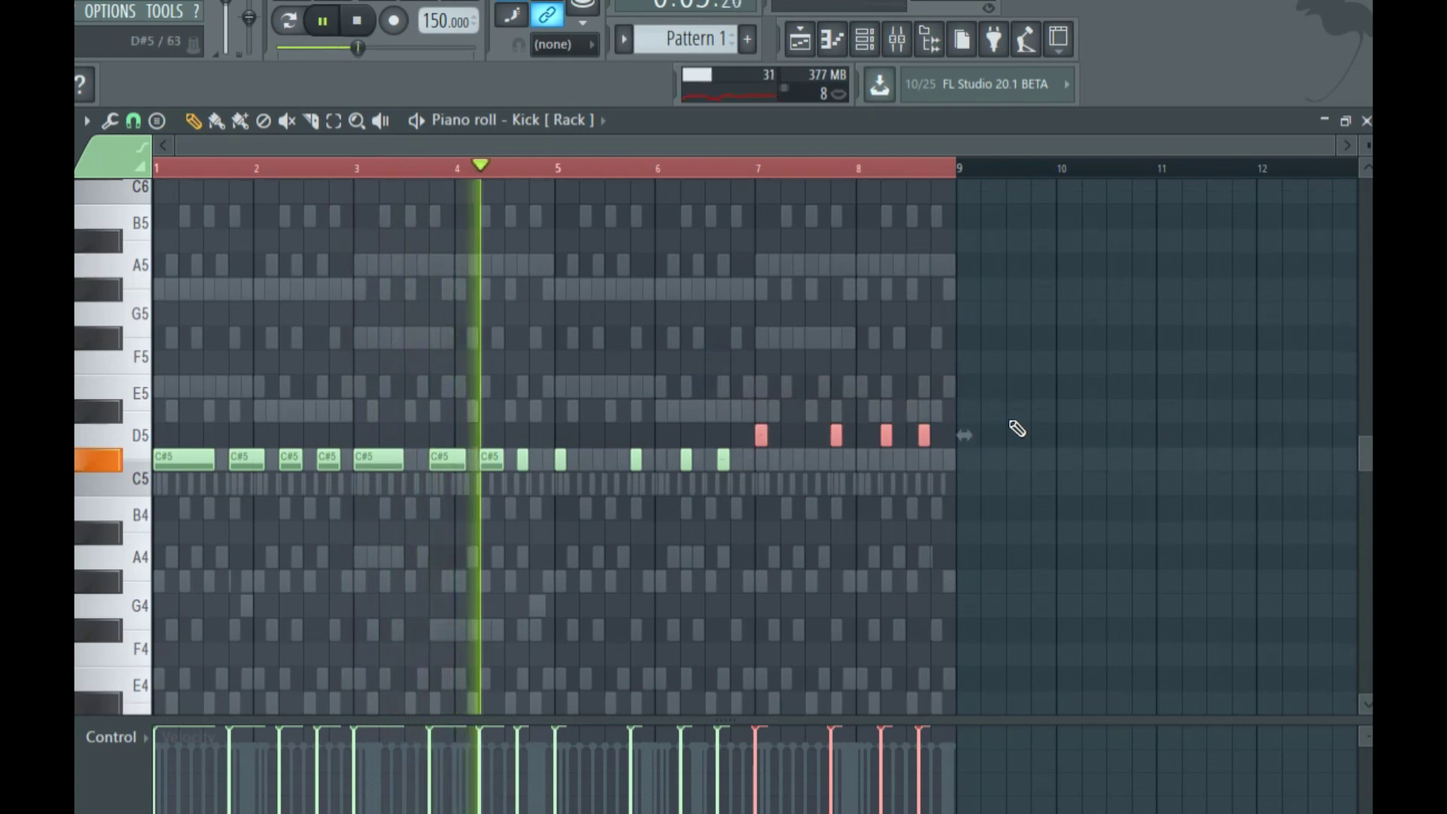
key(shift+Down)
key(ctrl+d)
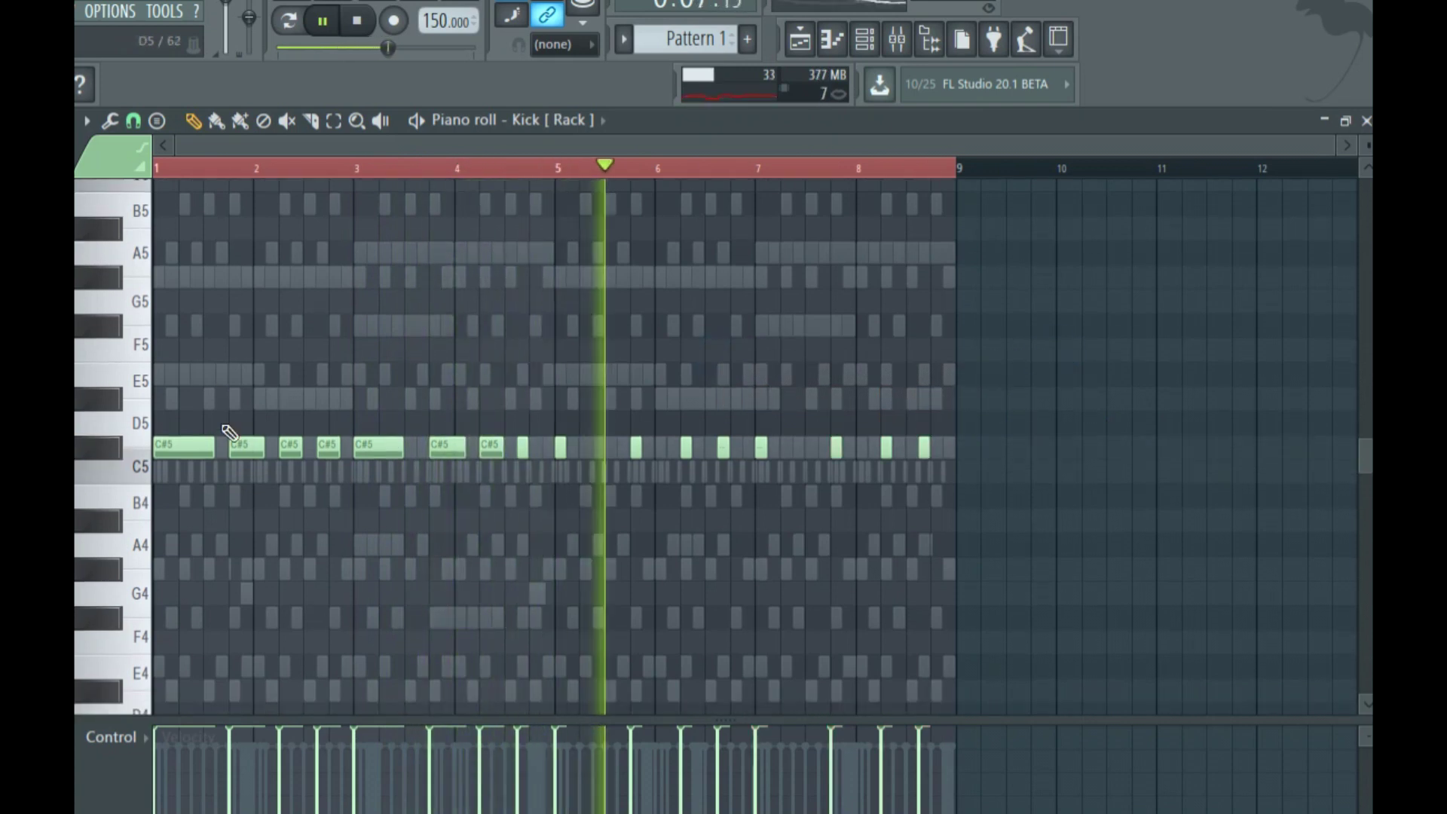
Discard the lengths of all kick notes so they become short hits, and deselect them.
key(ctrl+a)
key(shift+d)
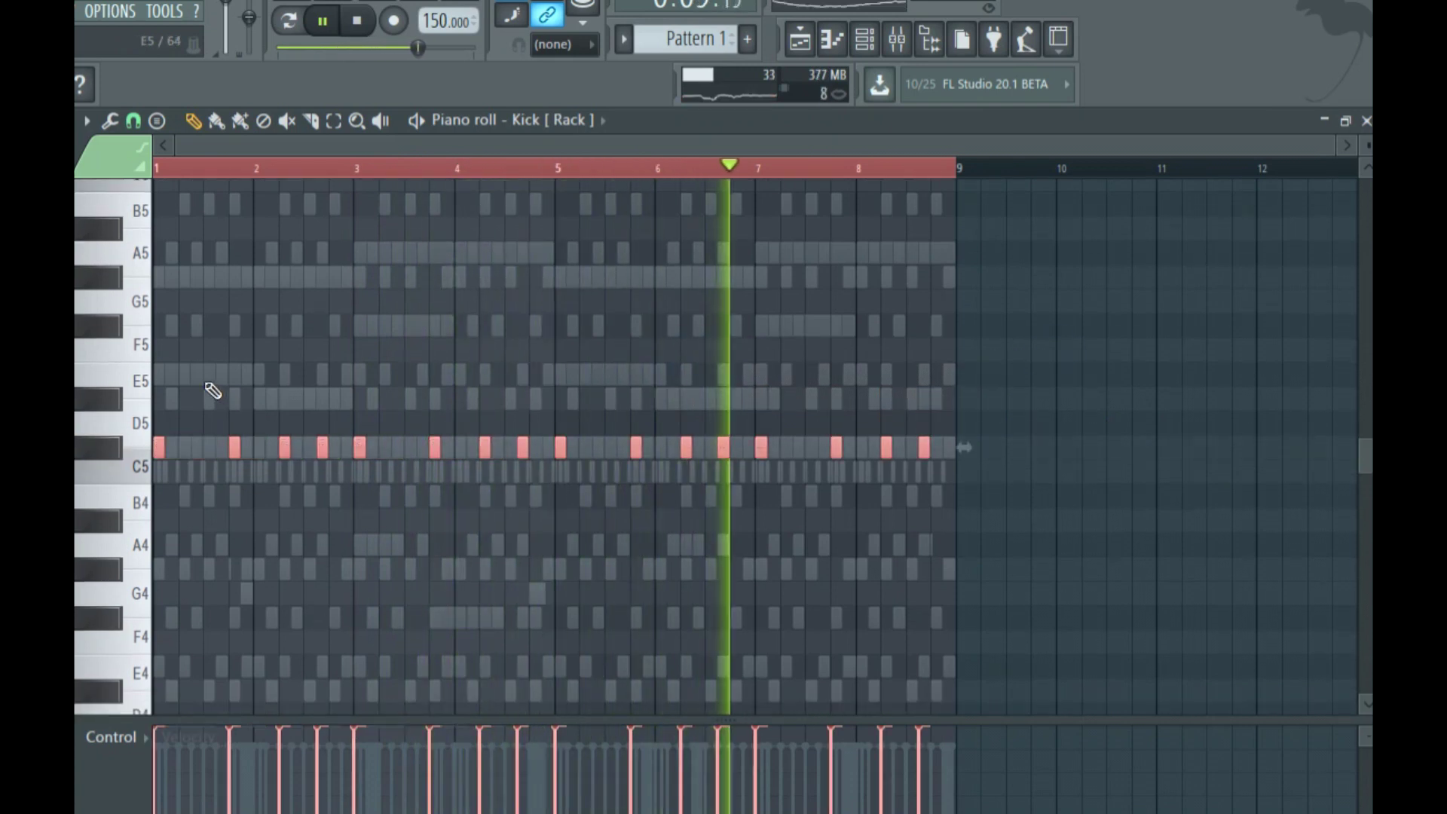
key(ctrl+d)
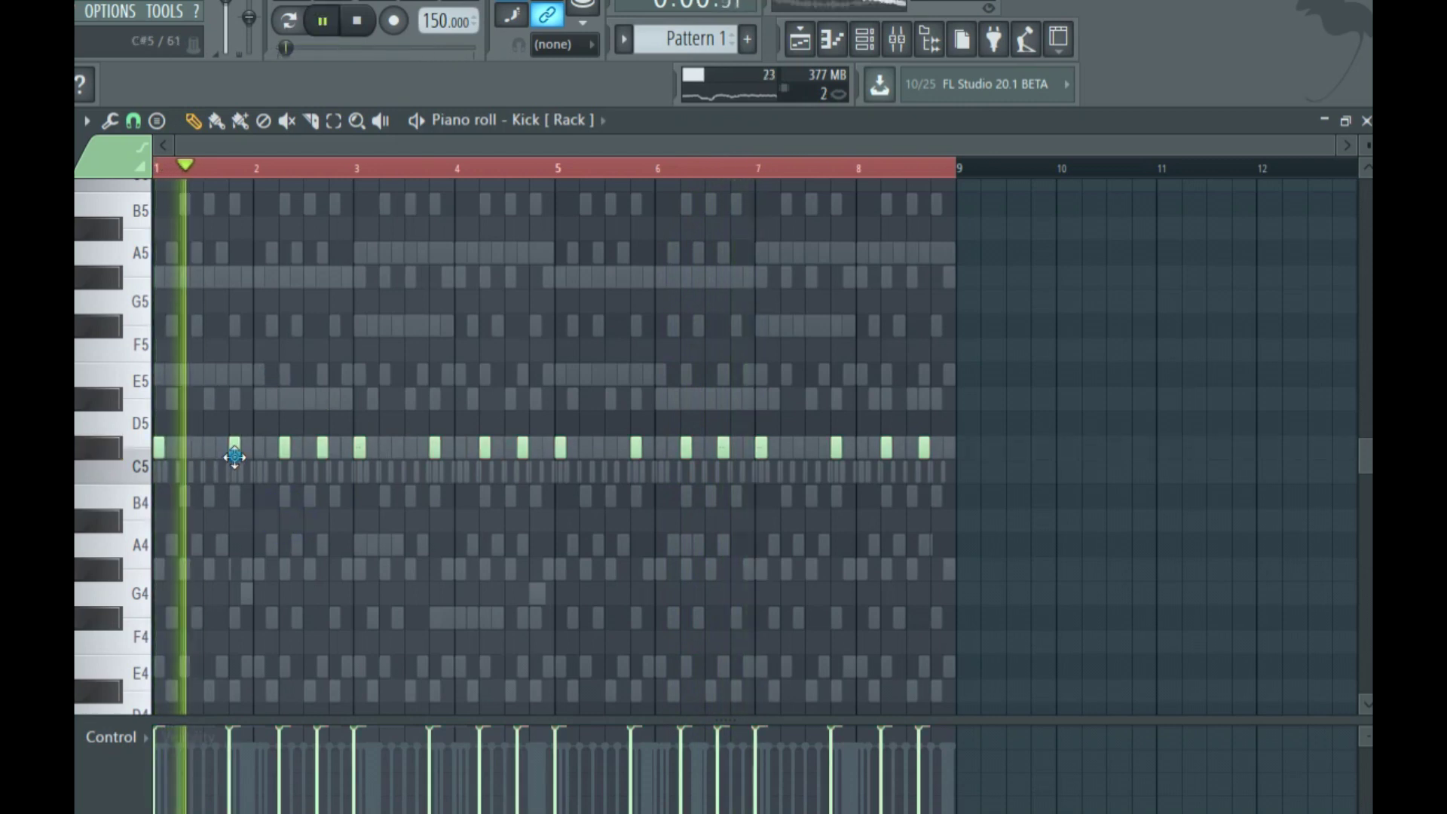
Shift selected kick notes across bars 1 to 8 one grid step later to vary the rhythm against the 808.
drag(234, 456, 246, 455)
key(space)
key(space)
mouse_move(321, 449)
mouse_down()
mouse_move(345, 458)
mouse_move(333, 452)
mouse_up()
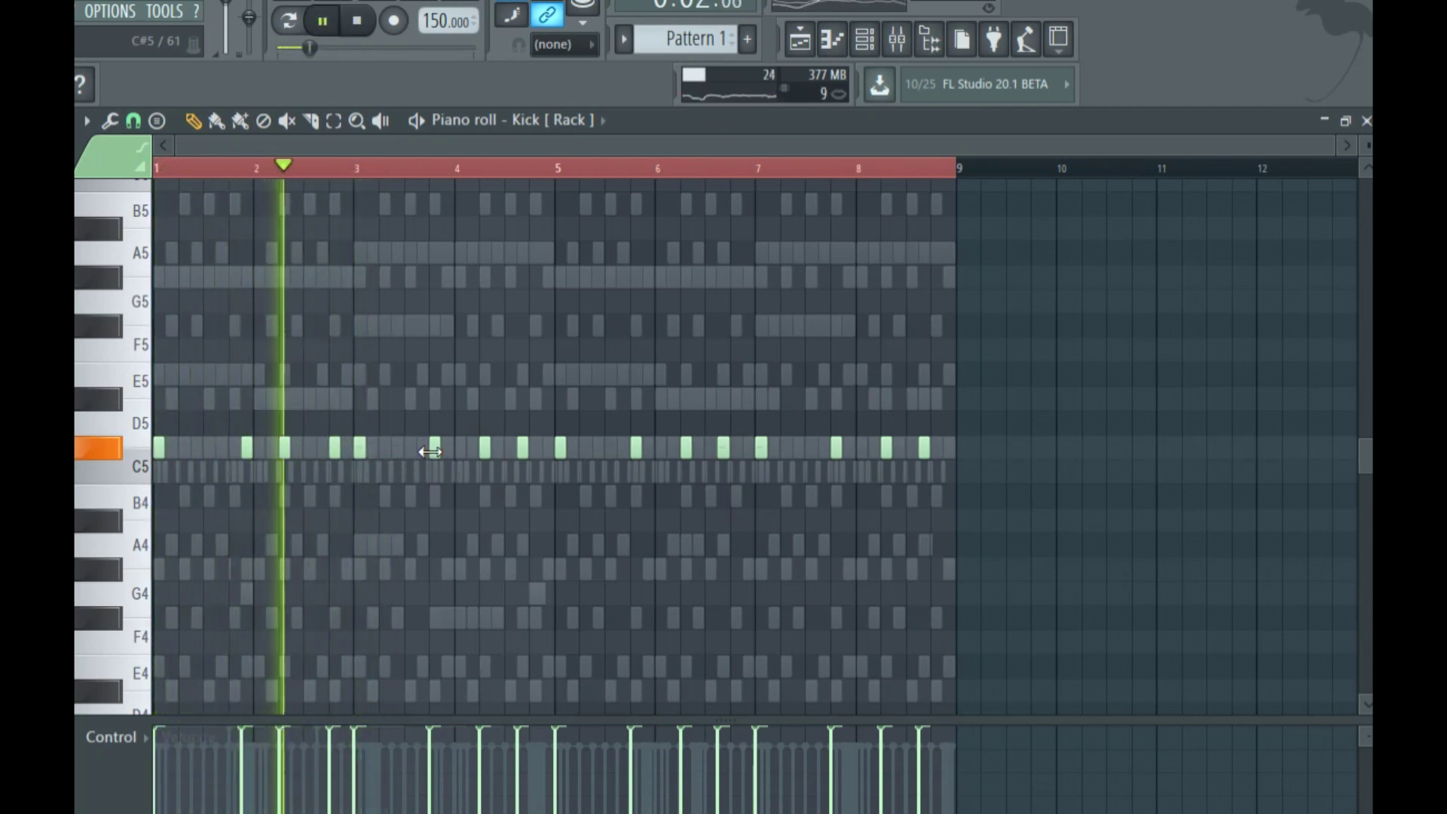
drag(429, 451, 498, 450)
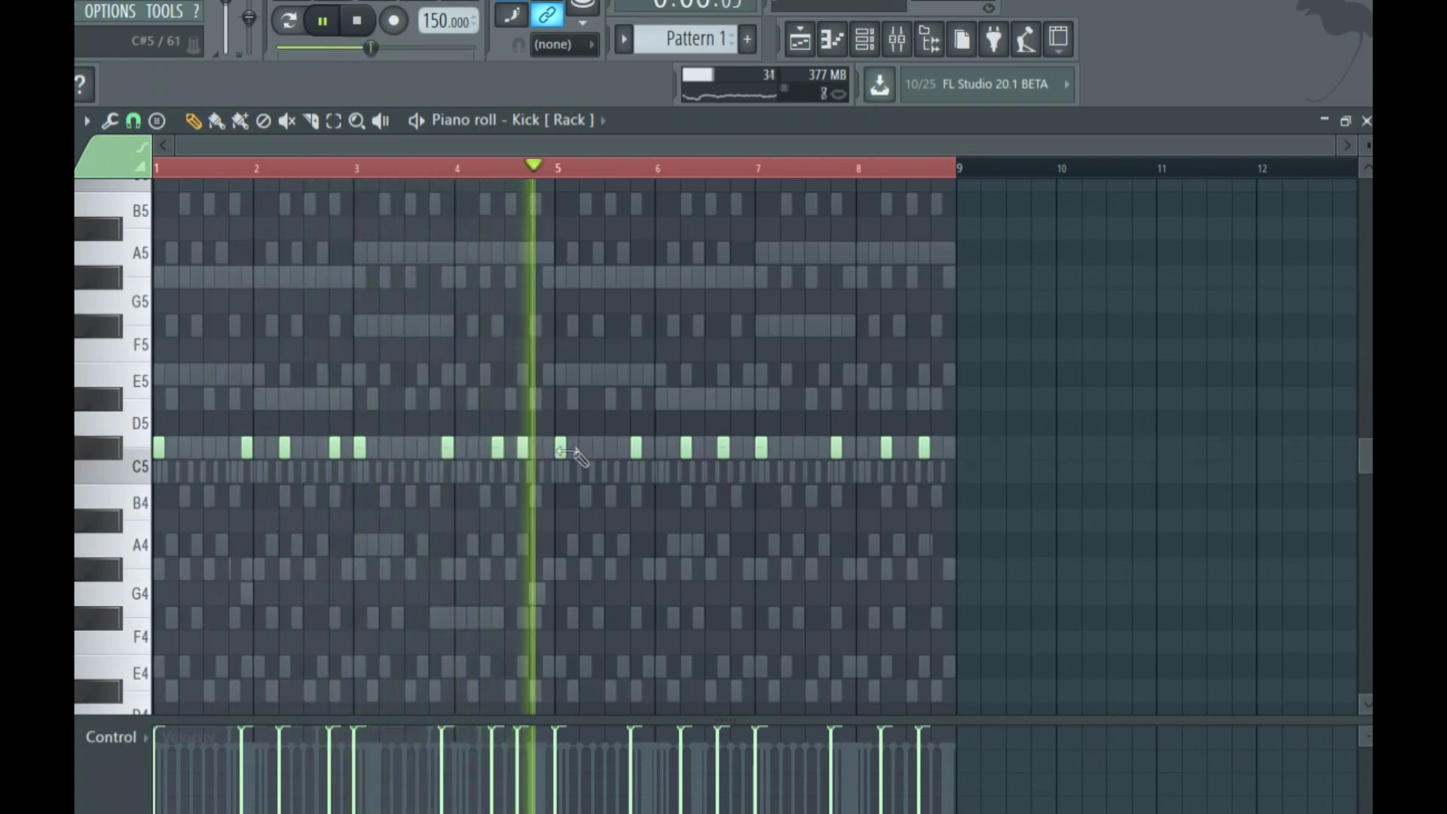
drag(637, 451, 773, 449)
drag(888, 451, 933, 452)
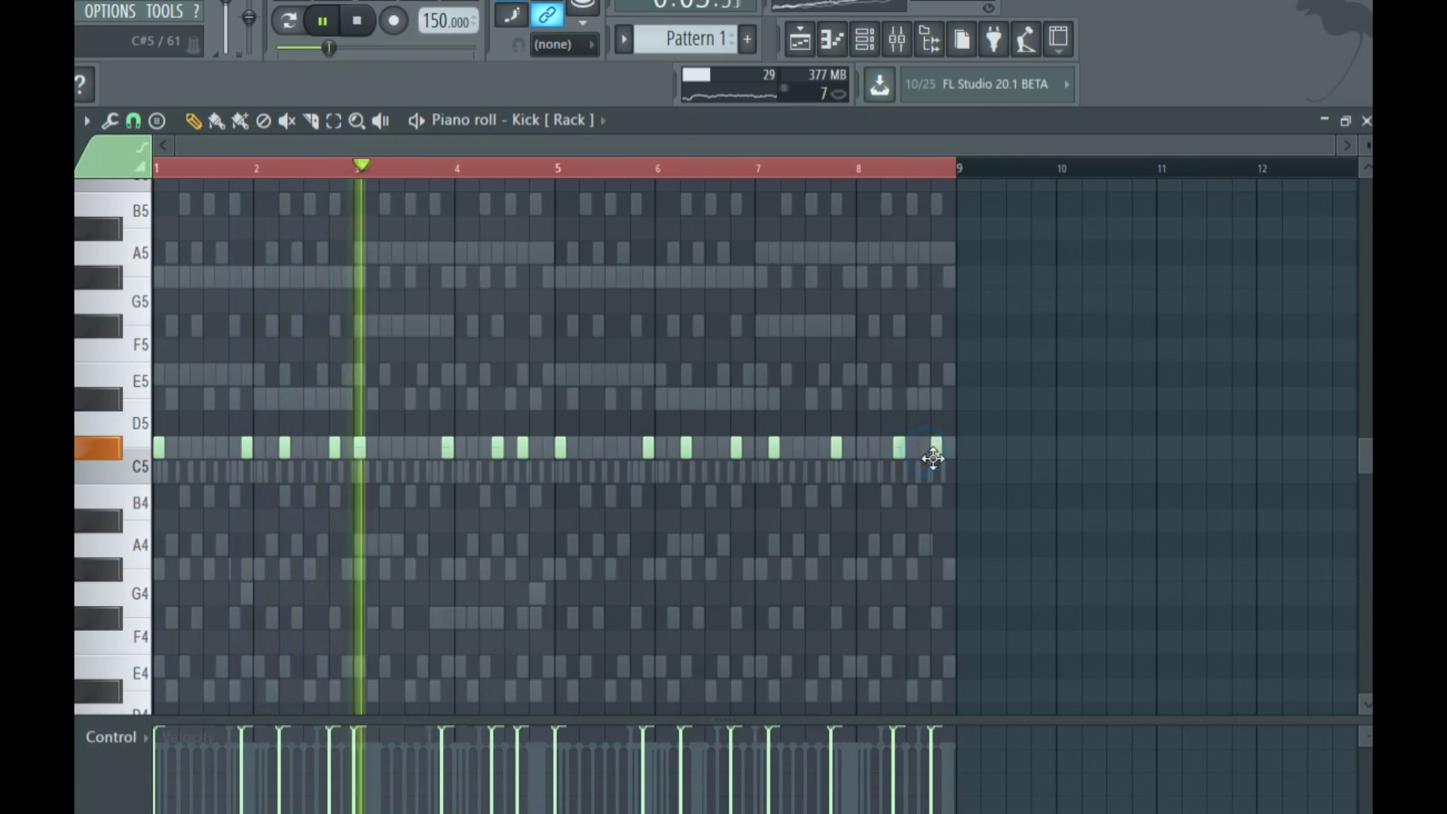
Load the Kick mixer preset with Fruity Parametric EQ 2 onto the kick's mixer track 7.
click(864, 38)
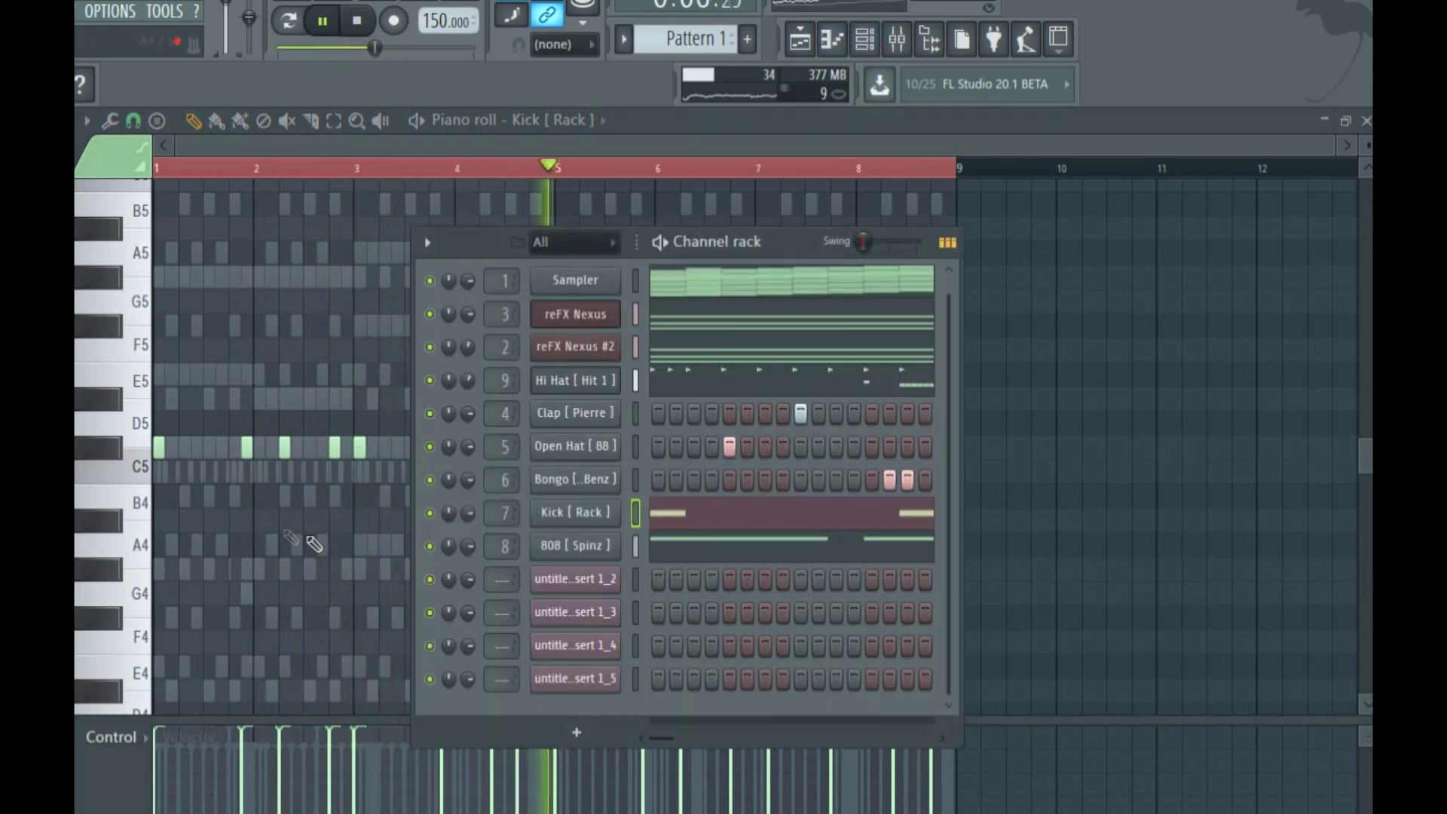
click(897, 41)
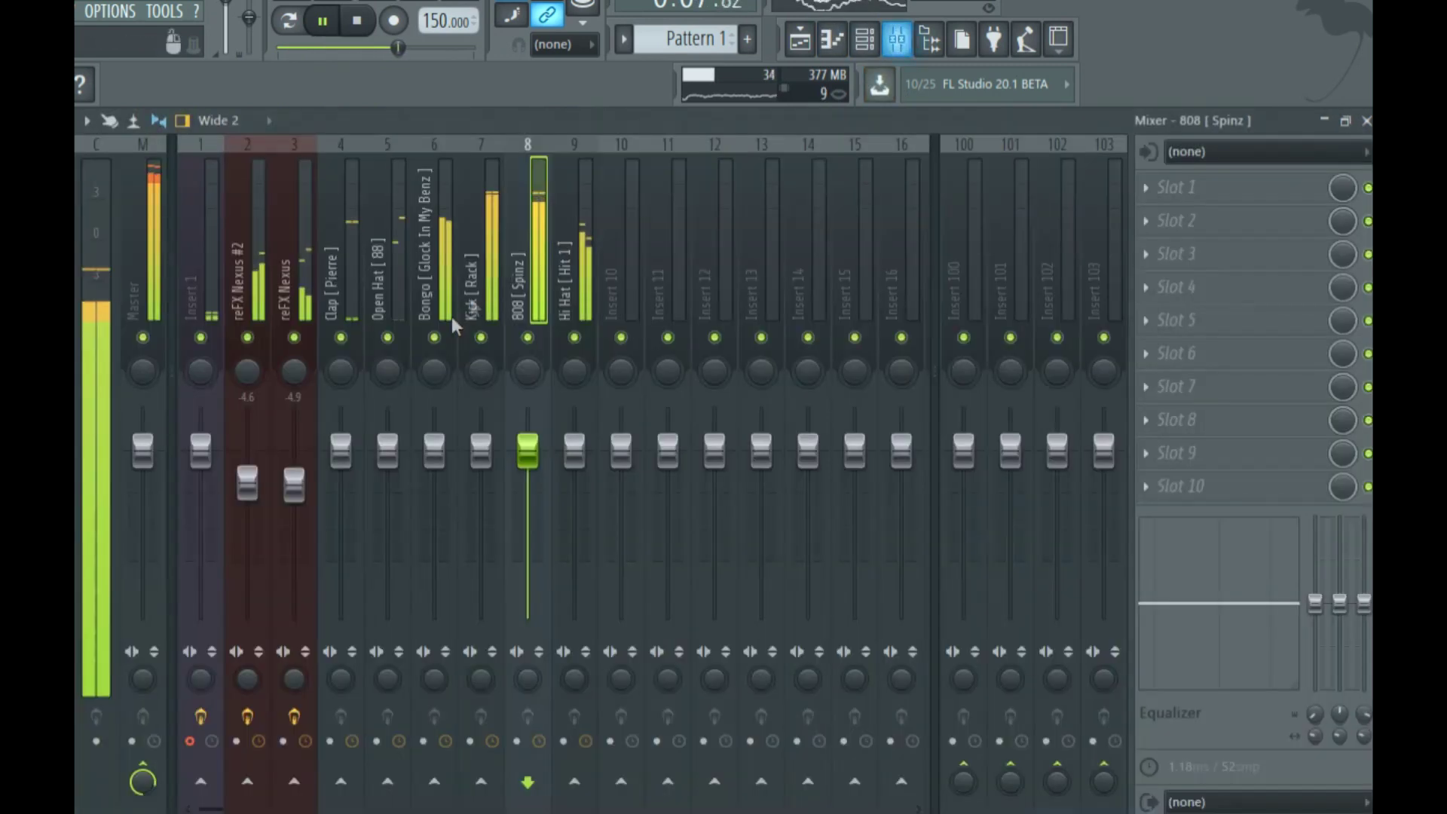
click(496, 287)
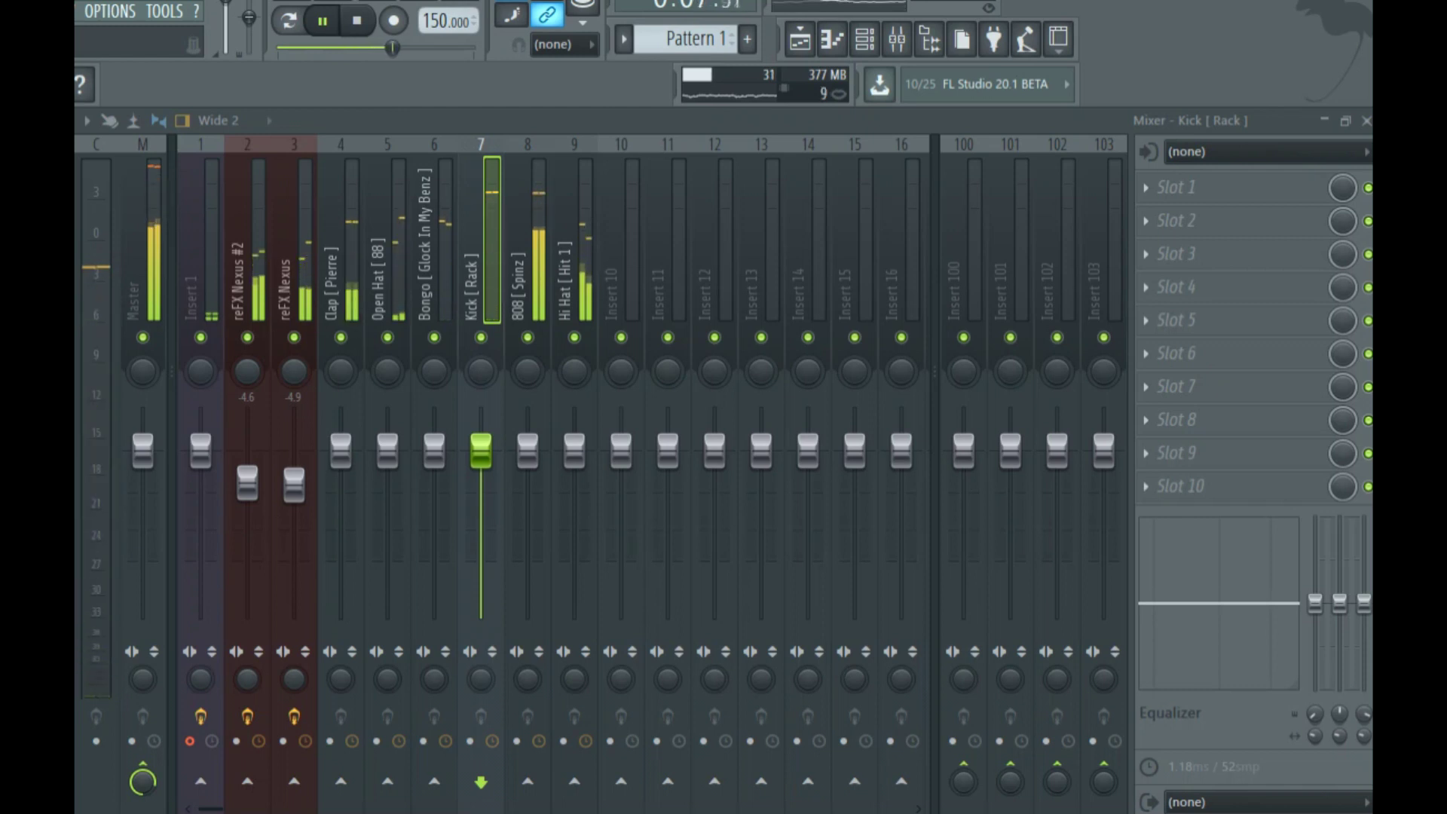
drag(644, 311, 490, 281)
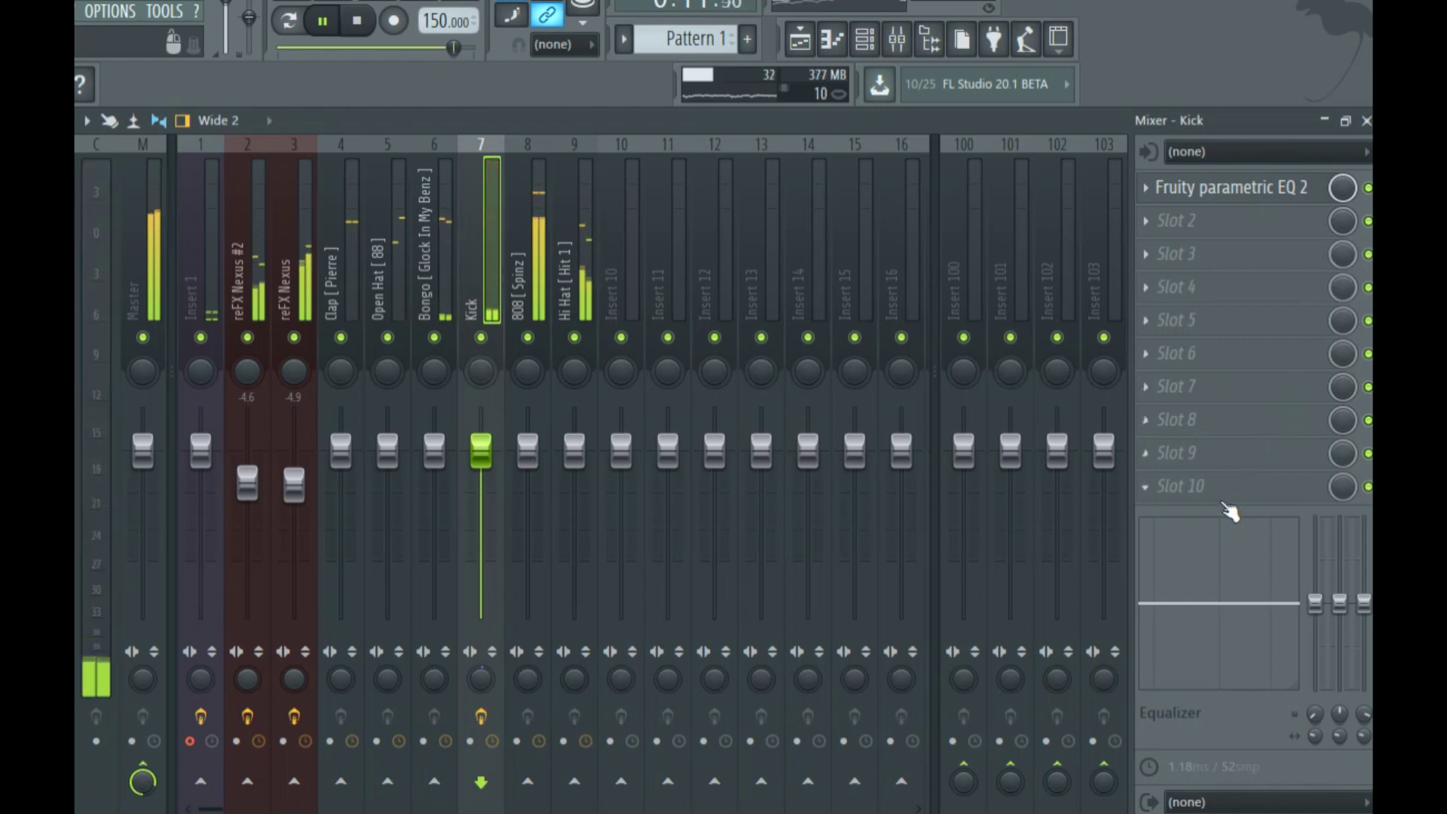
Add Fruity Soft Clipper to slot 10 and Fruity Compressor to slot 6 of the Kick mixer track.
click(1195, 488)
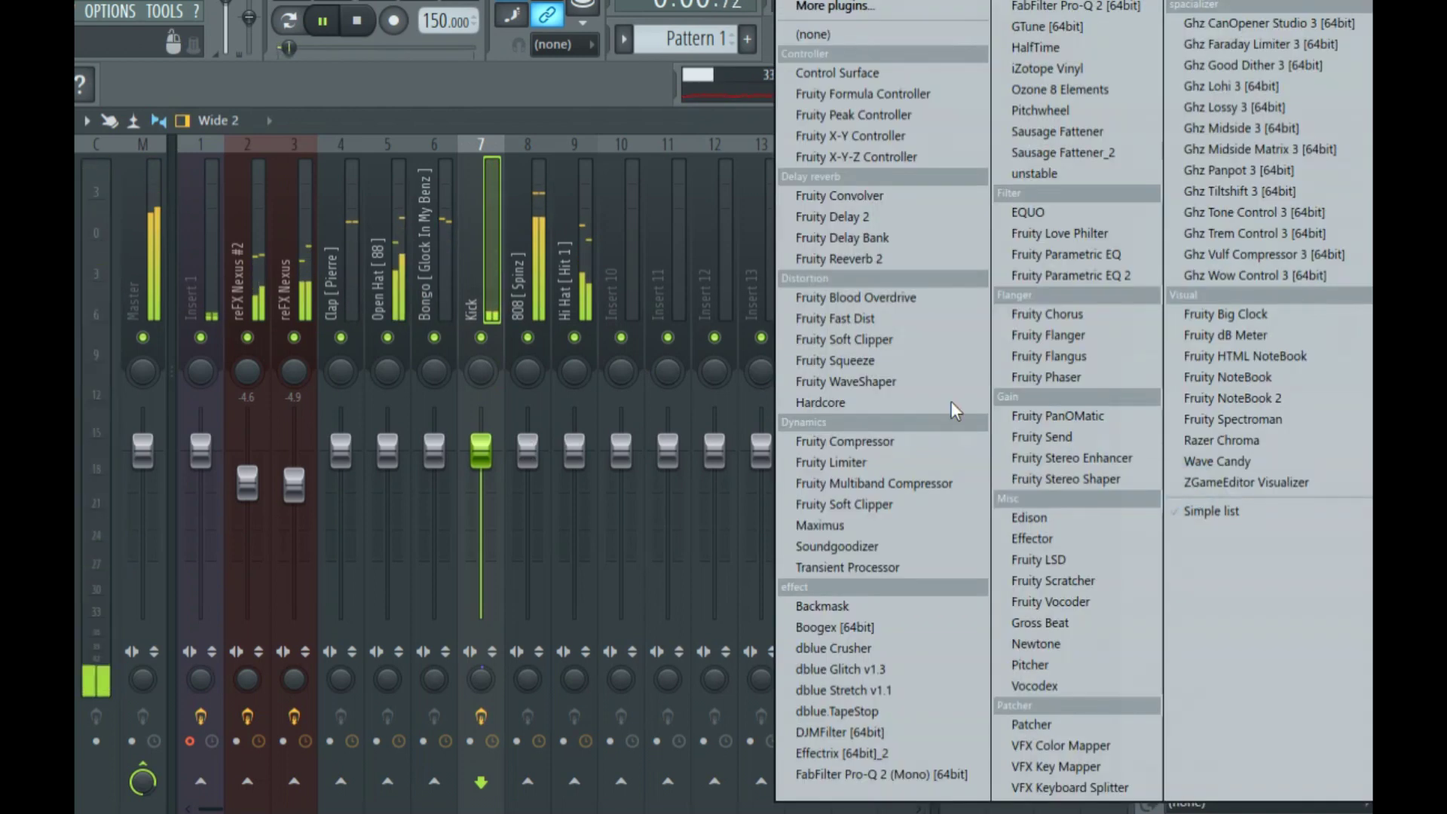
click(927, 335)
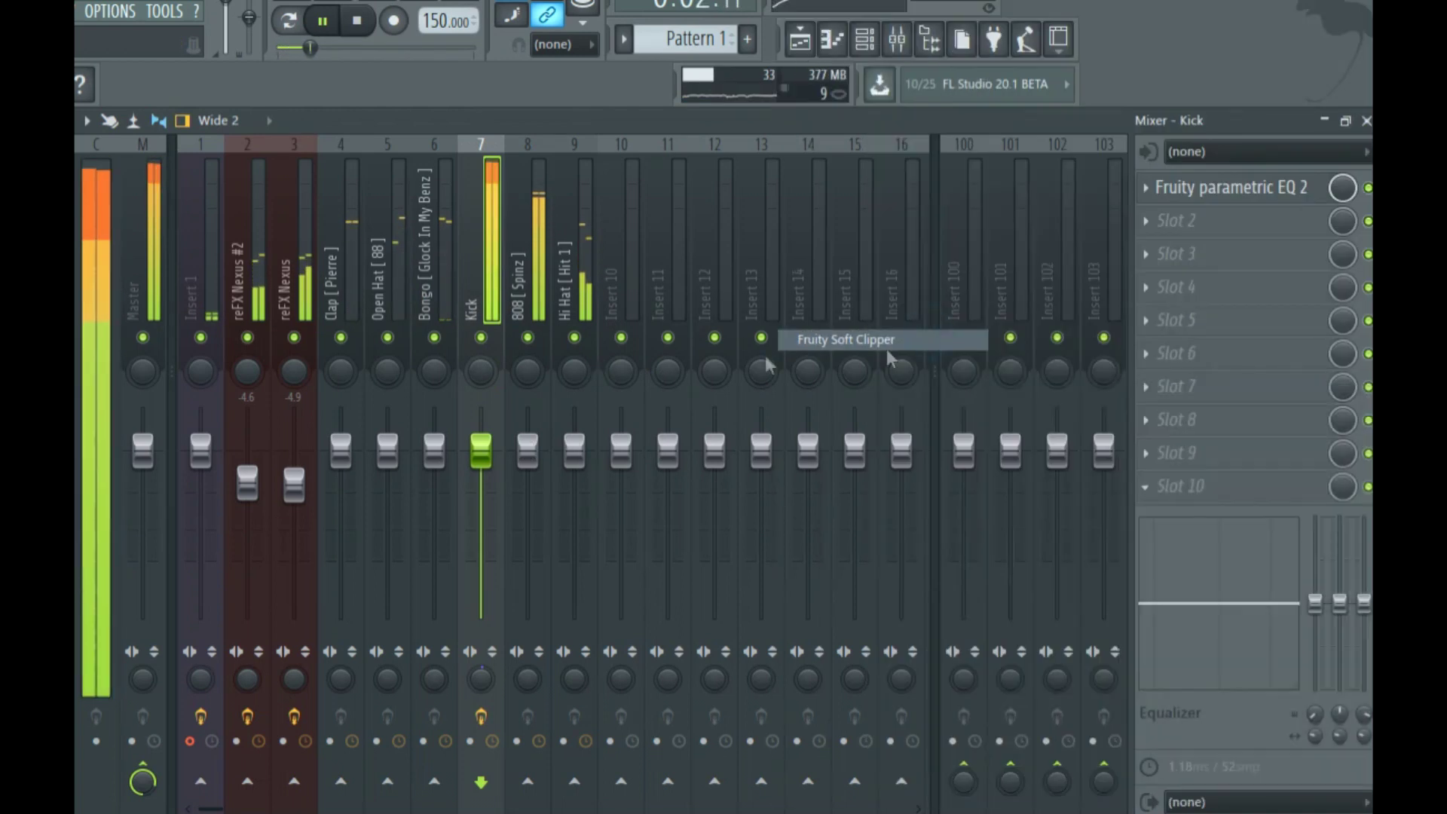
click(1199, 354)
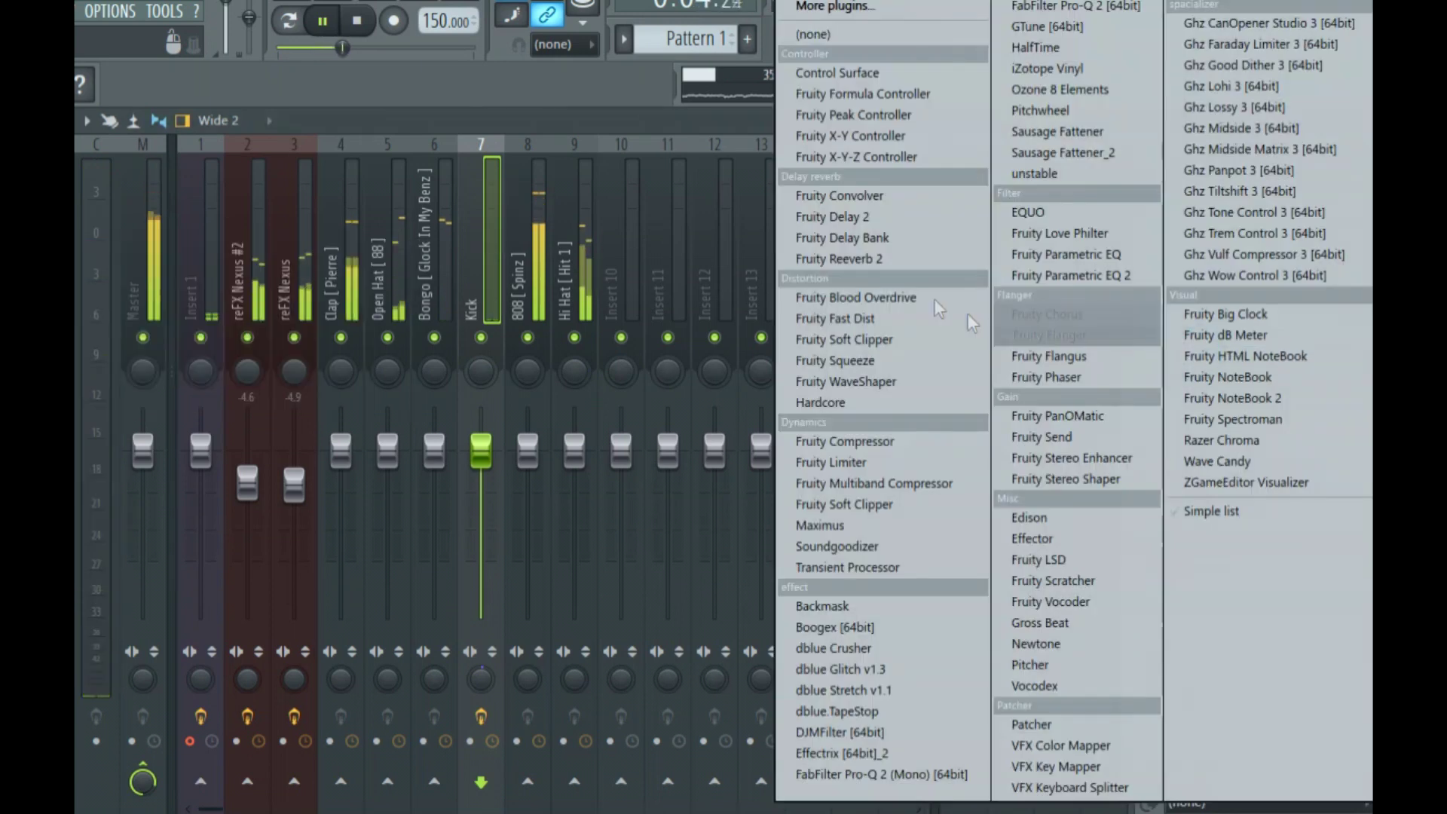
click(925, 438)
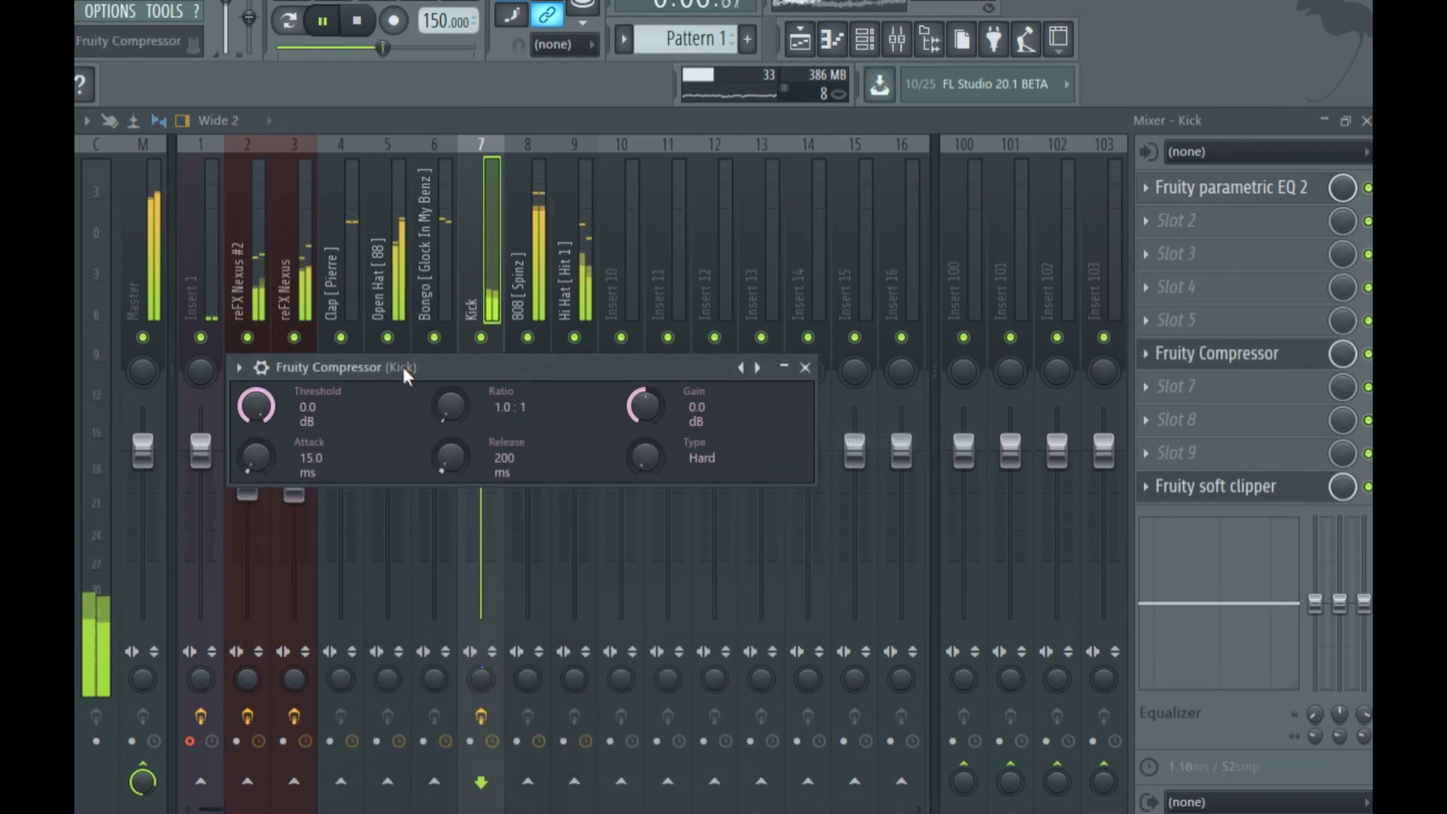
Load the Brickwall preset in the Kick track's Fruity Compressor and close the plugin window.
click(277, 281)
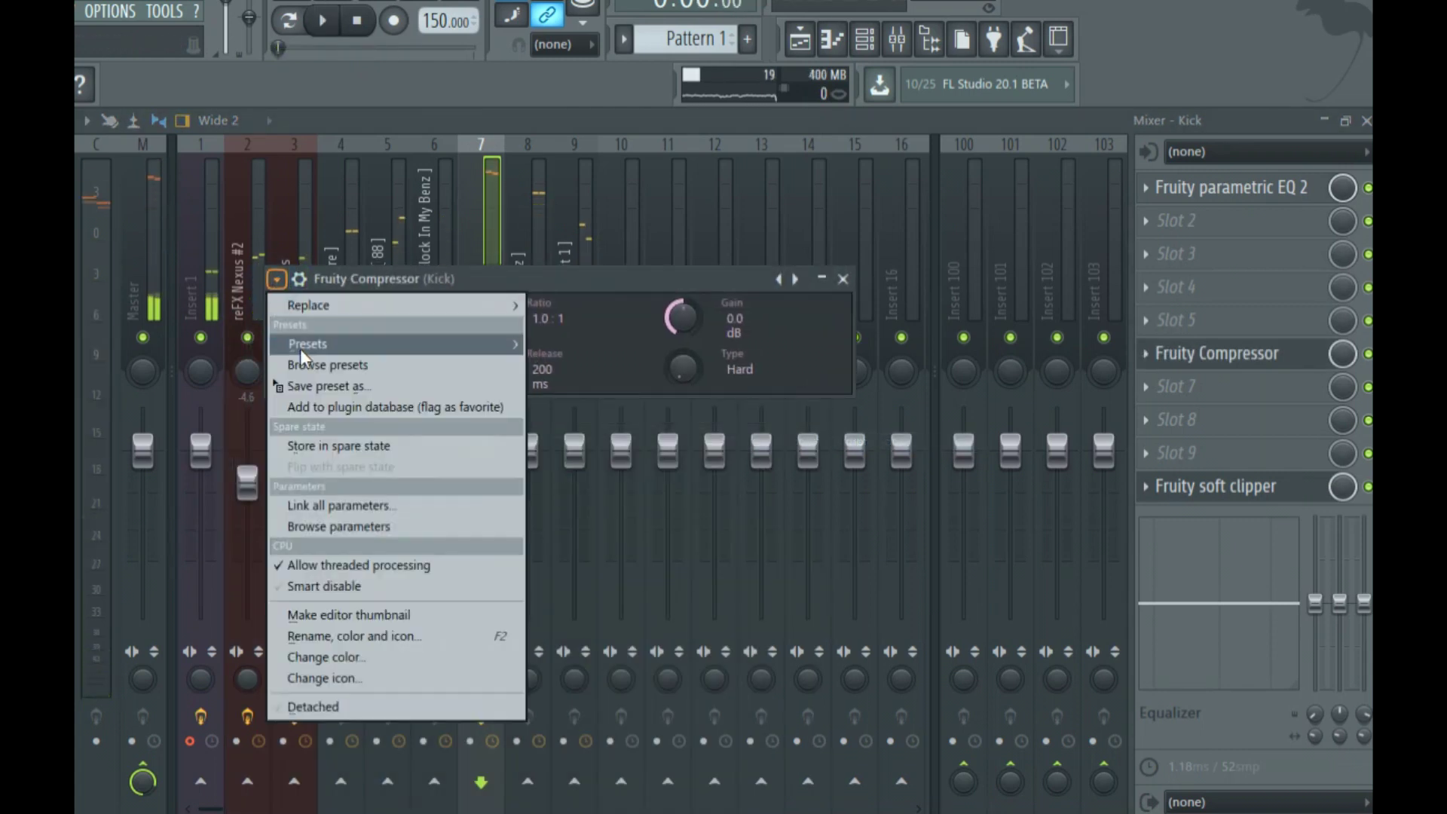
mouse_move(452, 343)
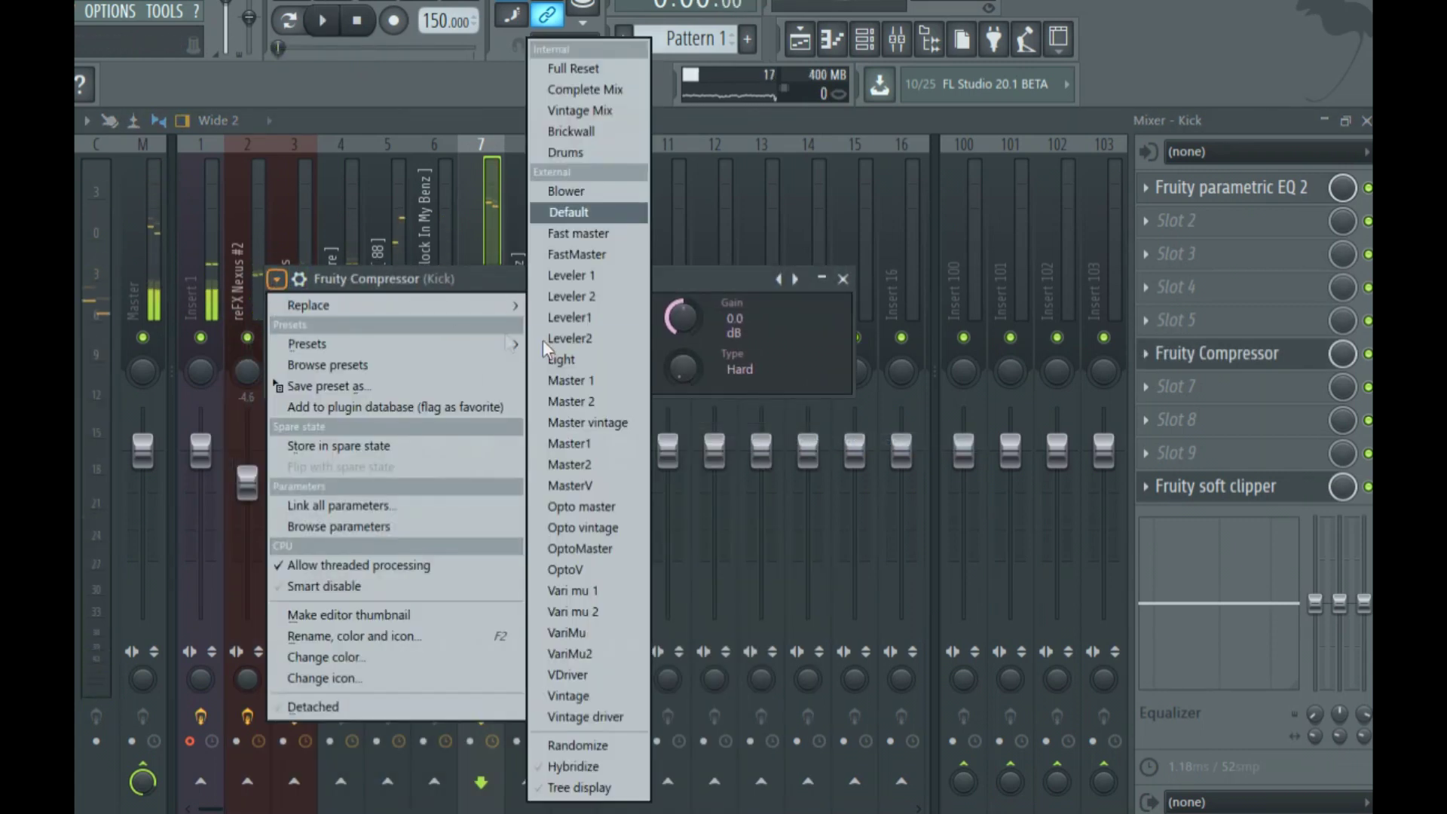
click(572, 132)
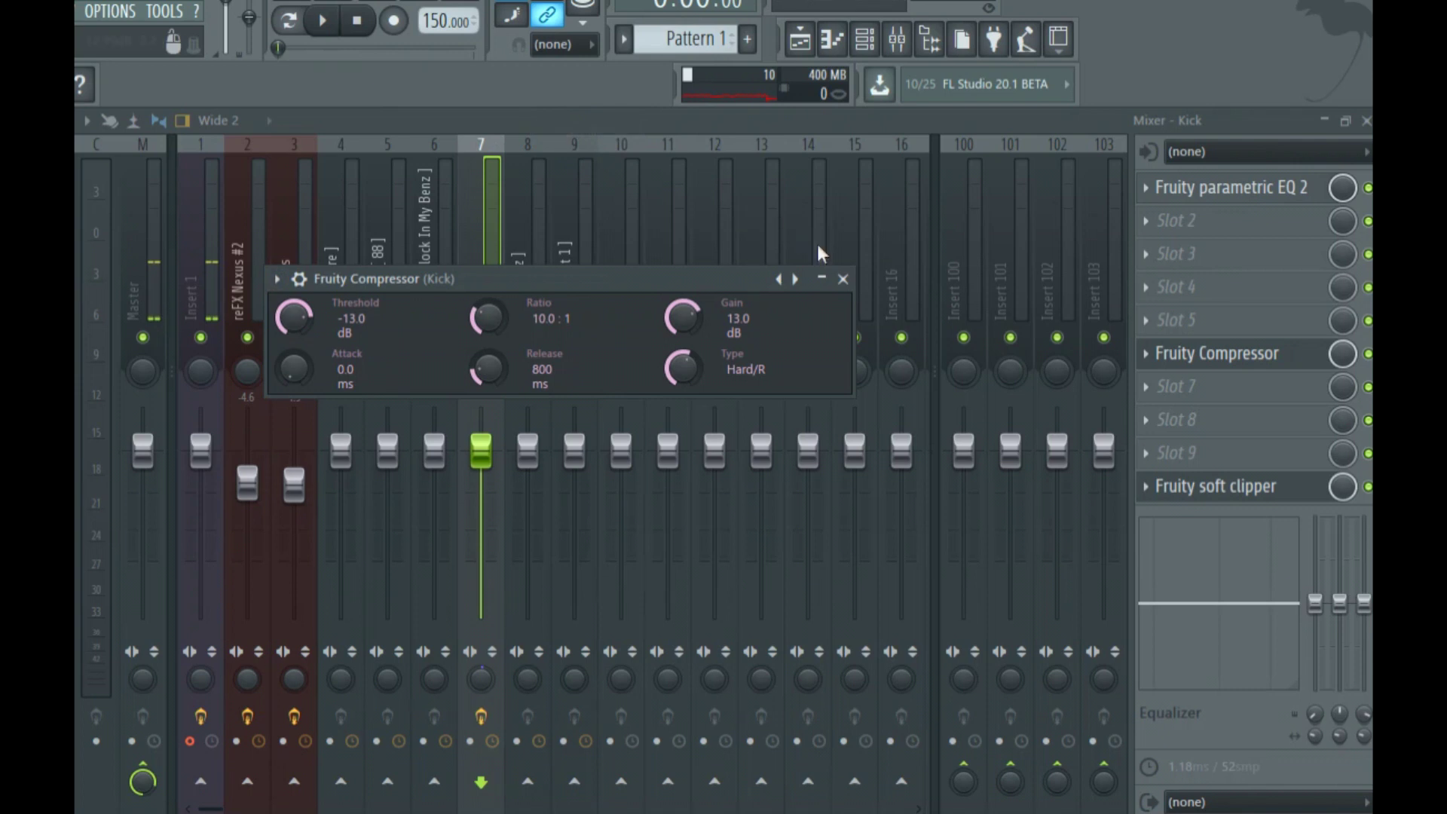
click(842, 279)
Disable the Kick track's Fruity Soft Clipper, resume playback and add a Fruity Soft Clipper to slot 10 of the Master track.
click(1368, 487)
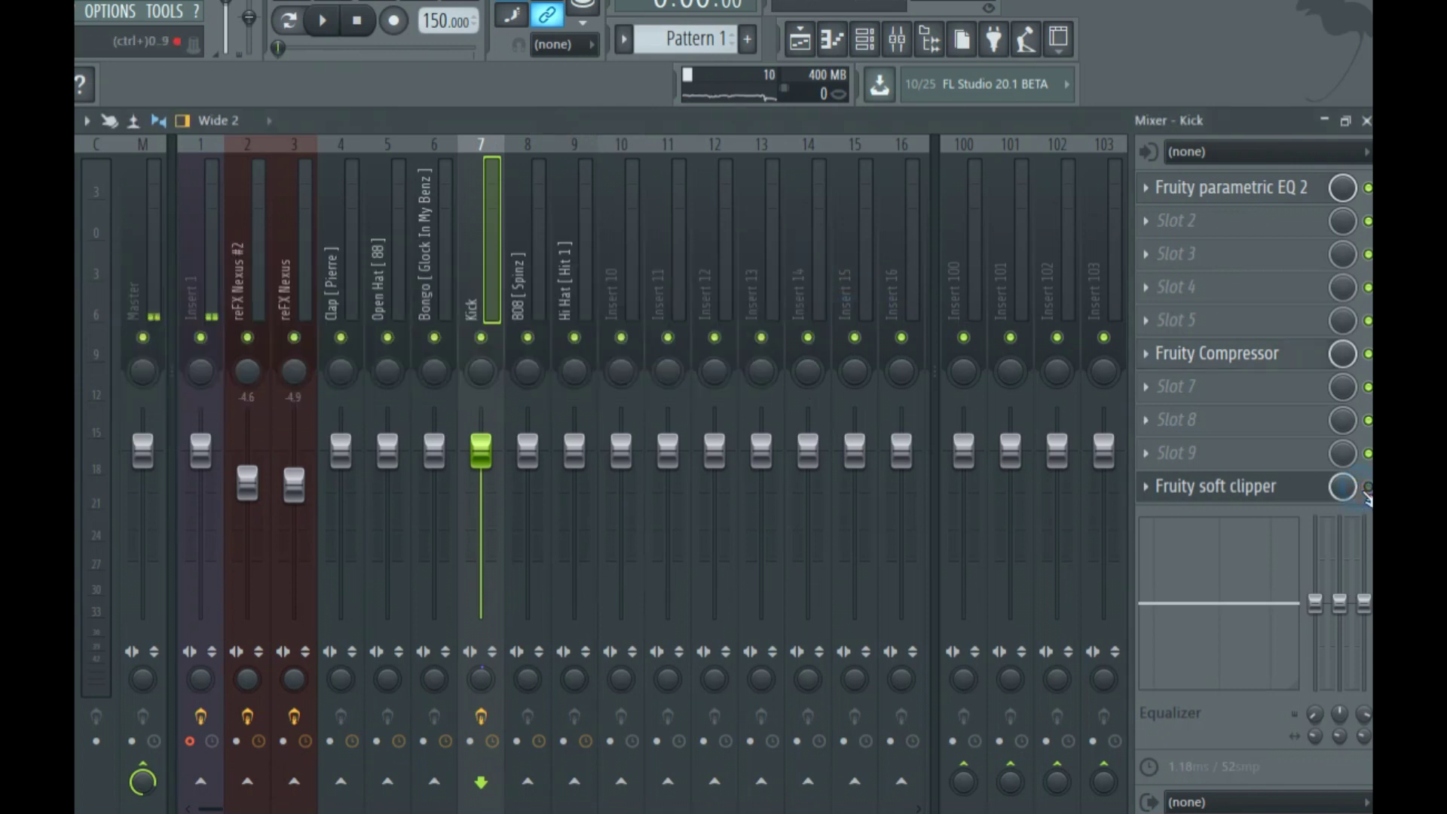
key(space)
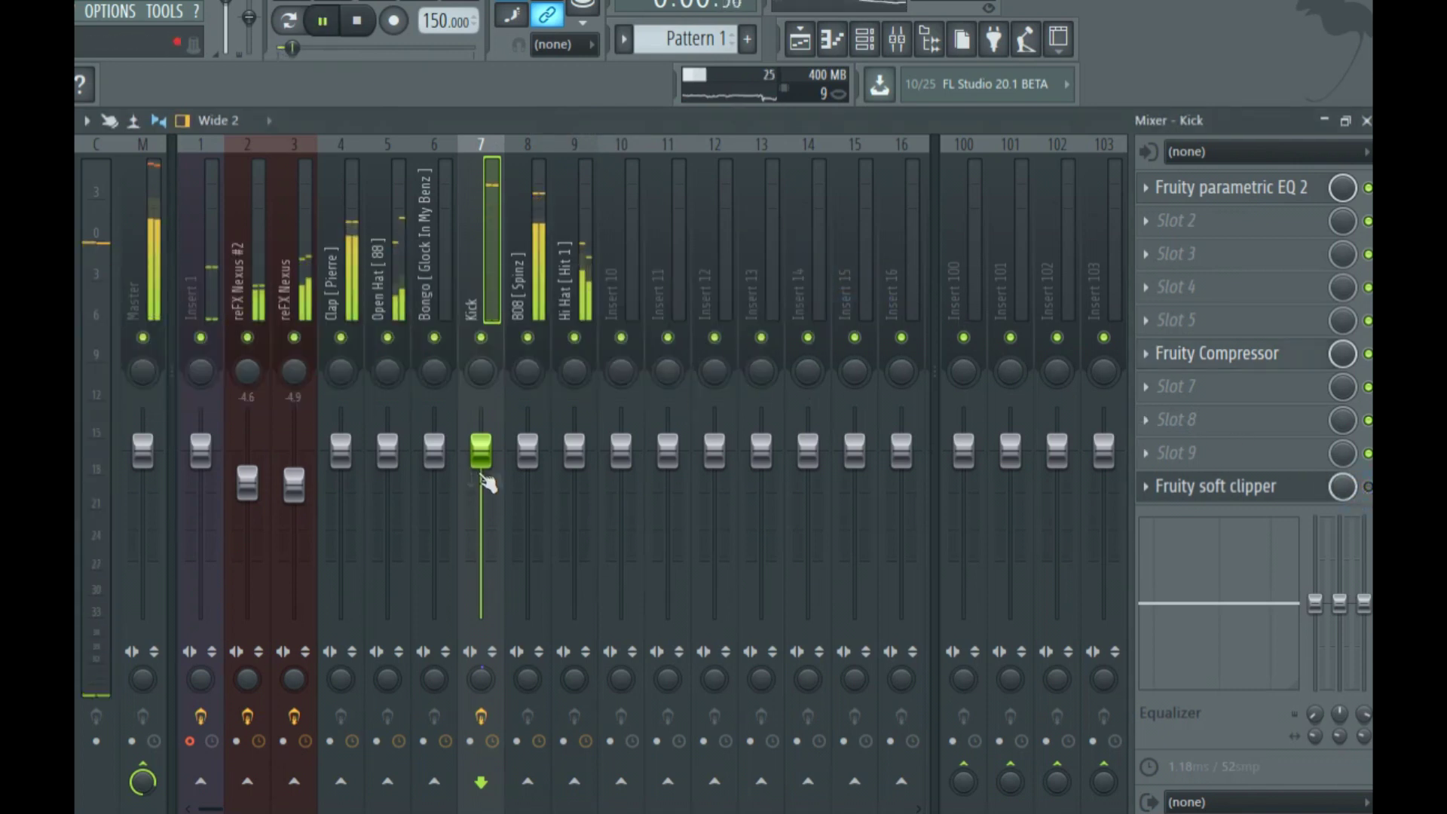
click(155, 288)
click(1204, 488)
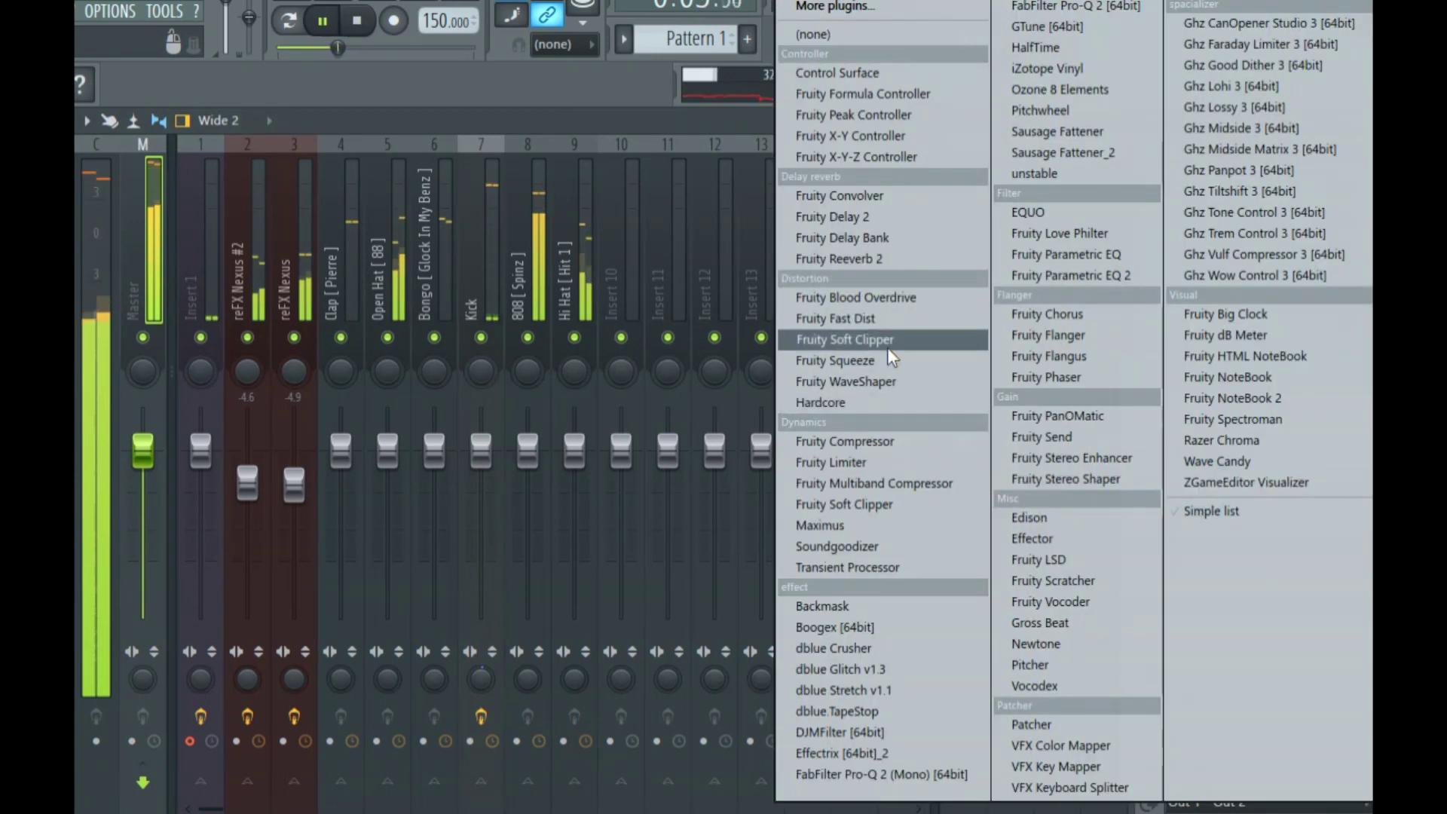
click(888, 347)
click(464, 310)
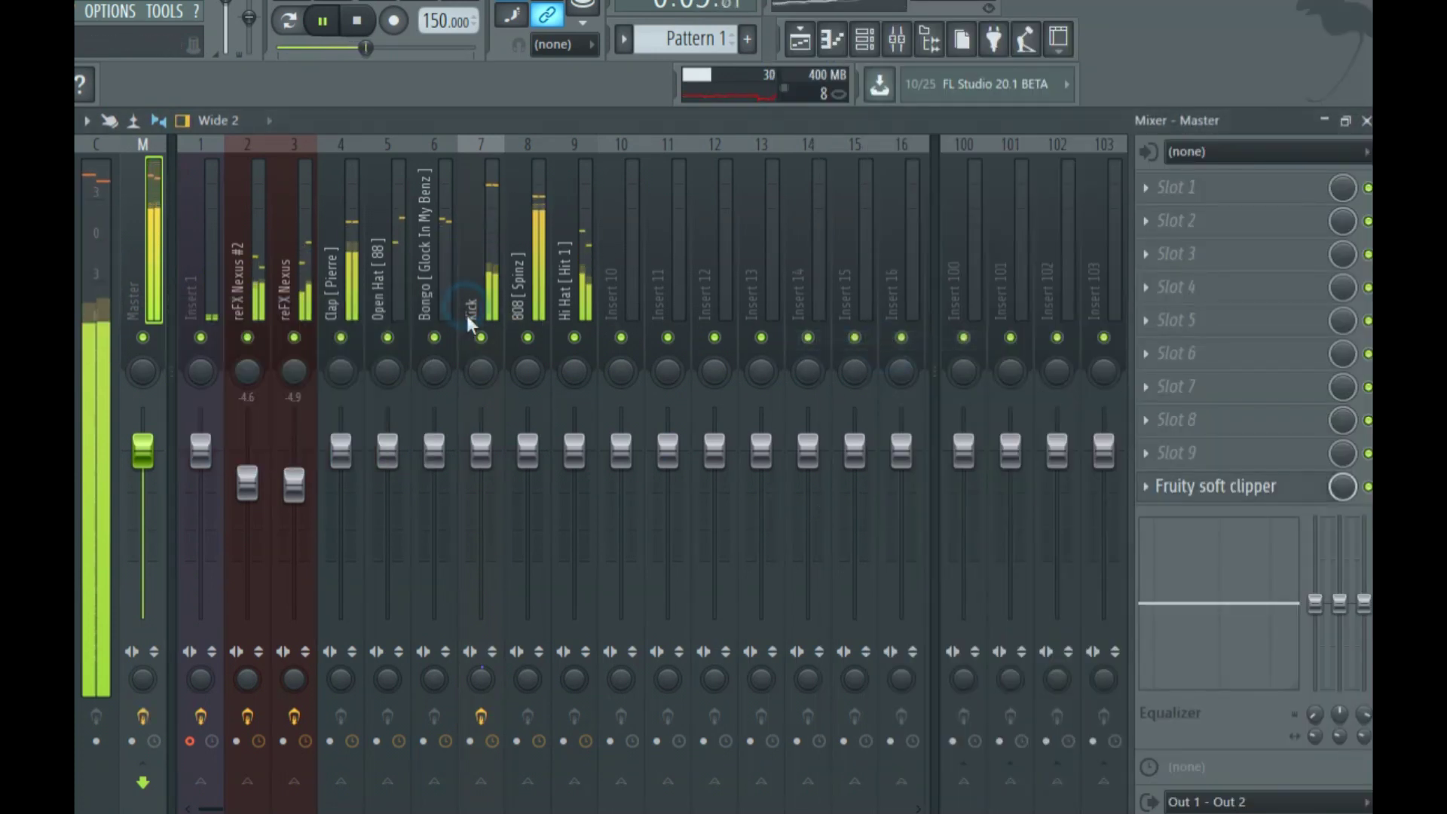
Duplicate the Pattern 1 clip on playlist Track 1 to start at bar 9, stop playback and deselect the clips.
click(800, 39)
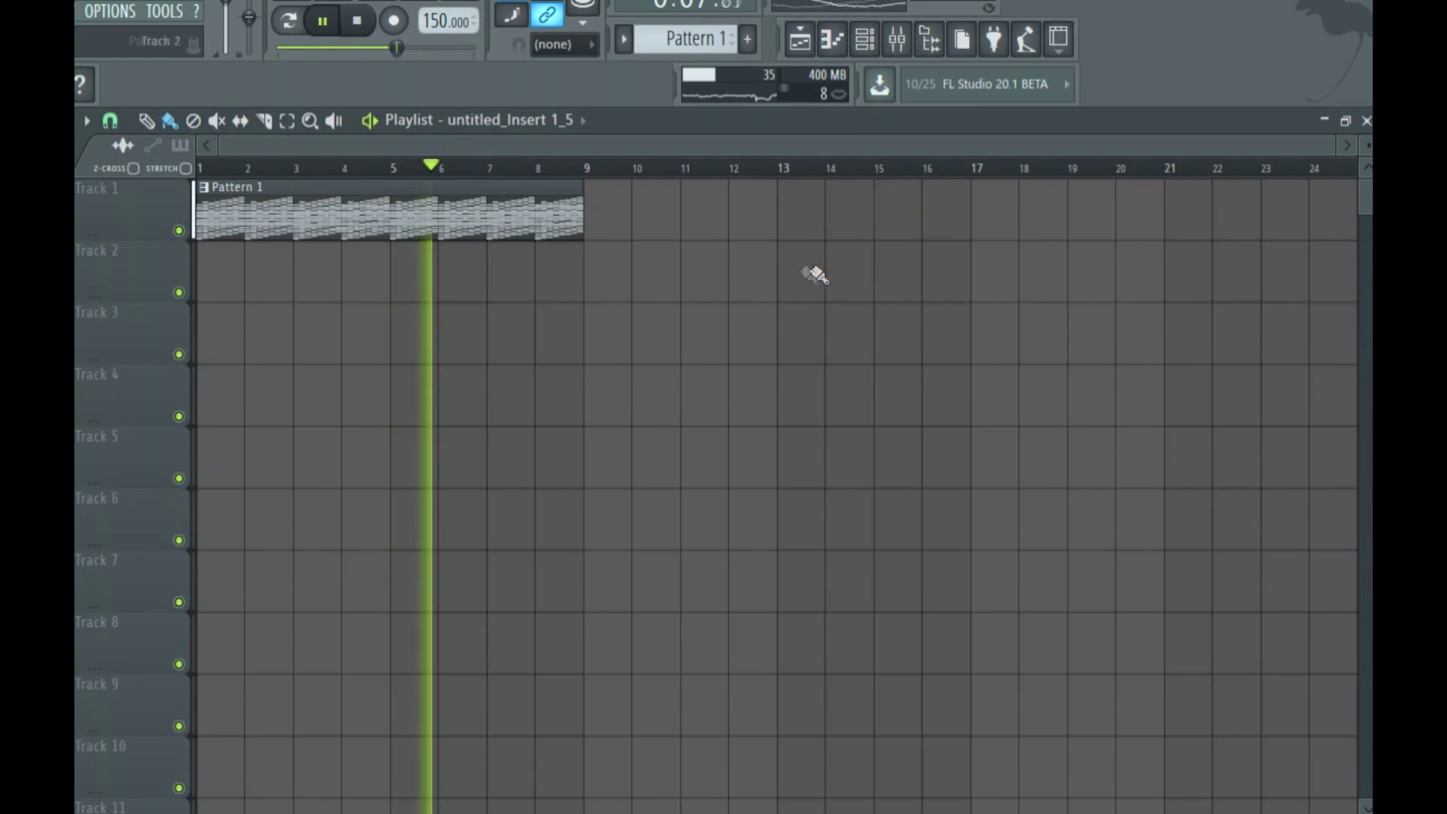
key(ctrl+a)
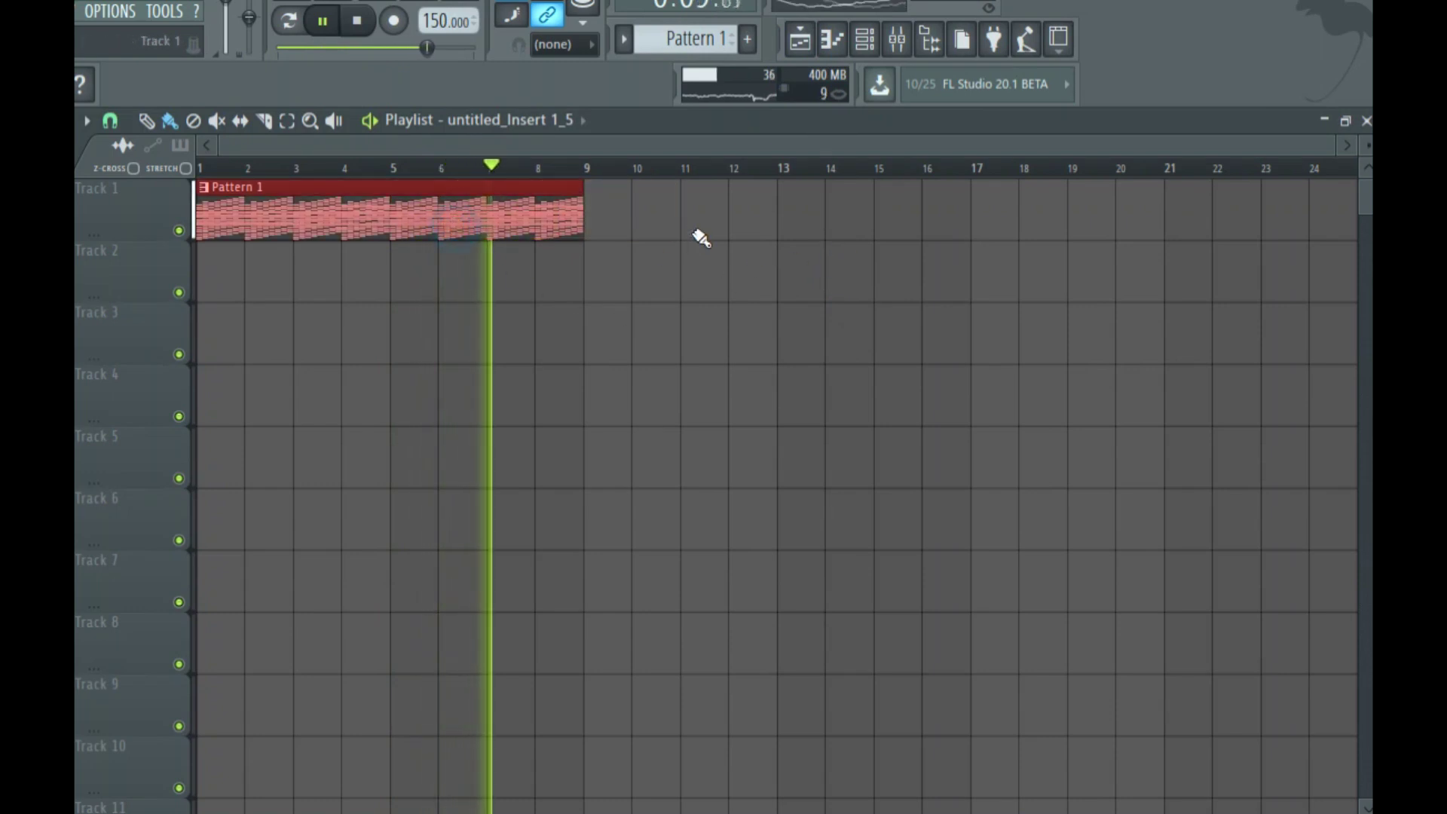
key(ctrl+b)
key(space)
click(674, 335)
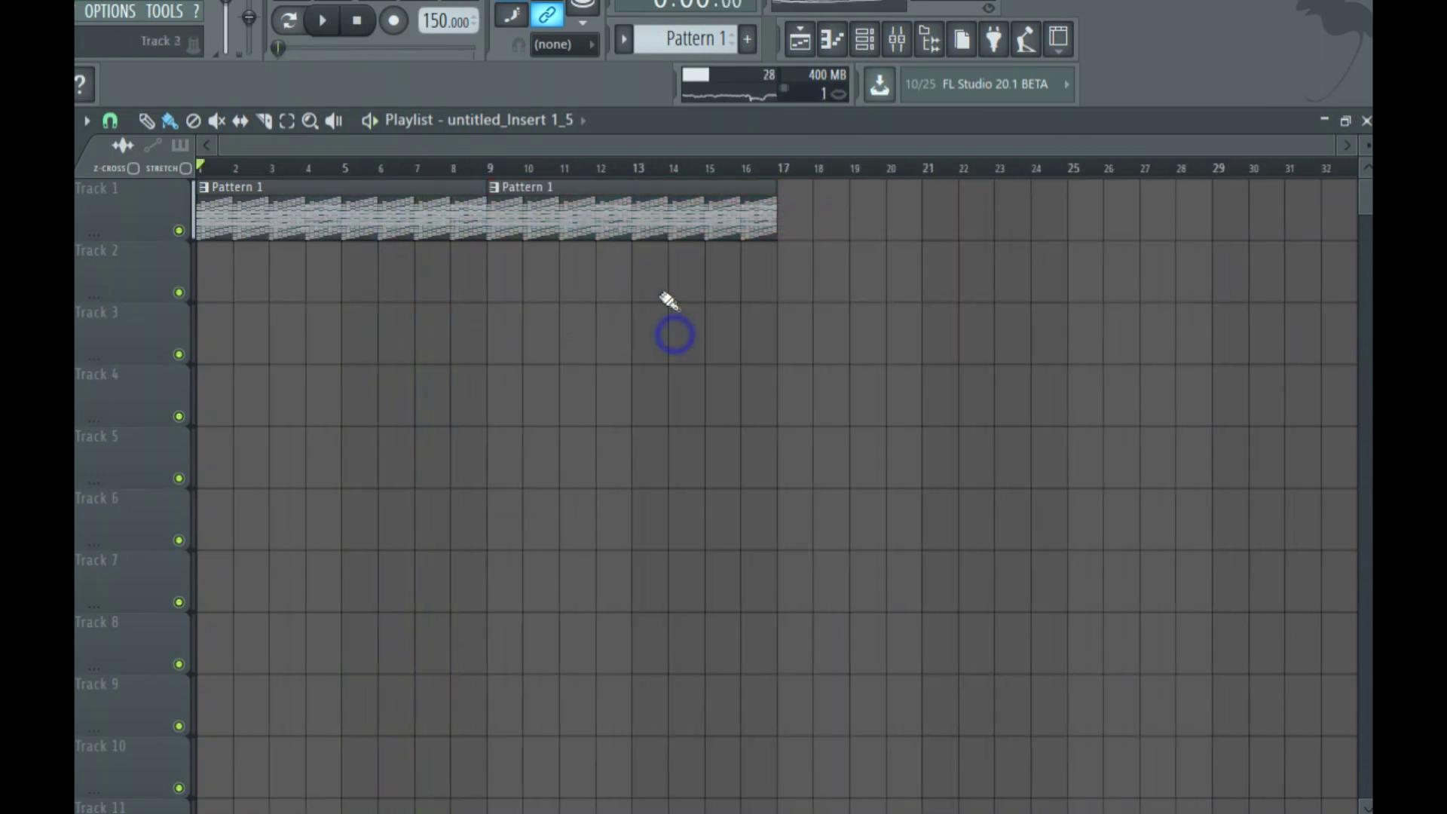